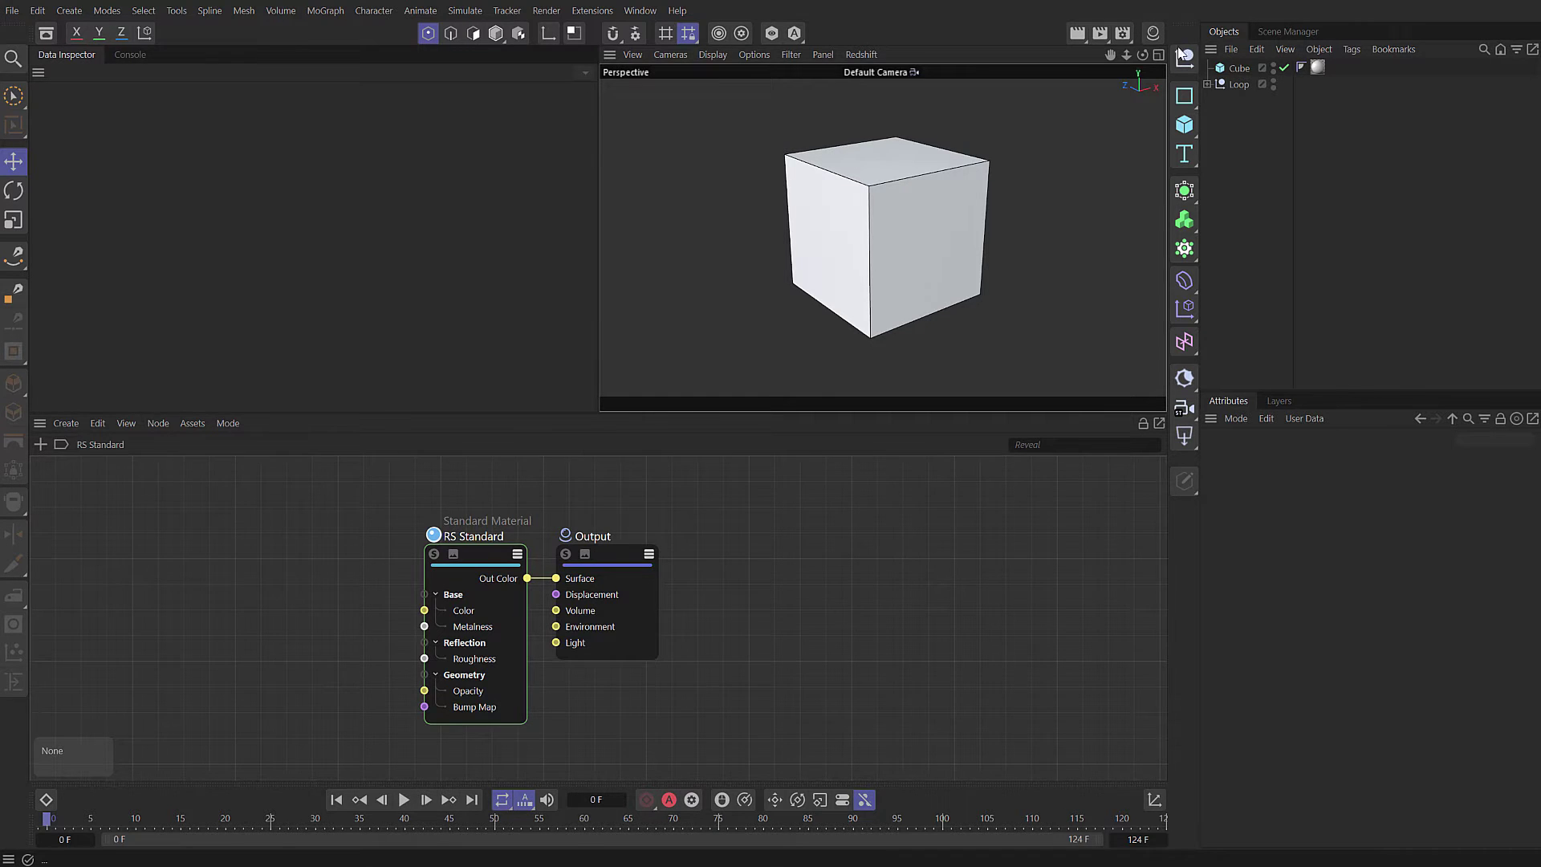
Briefly open and close the Material Manager, then switch the node editor Mode to Scene.
{"action": "left_click", "coordinate": [1154, 34]}
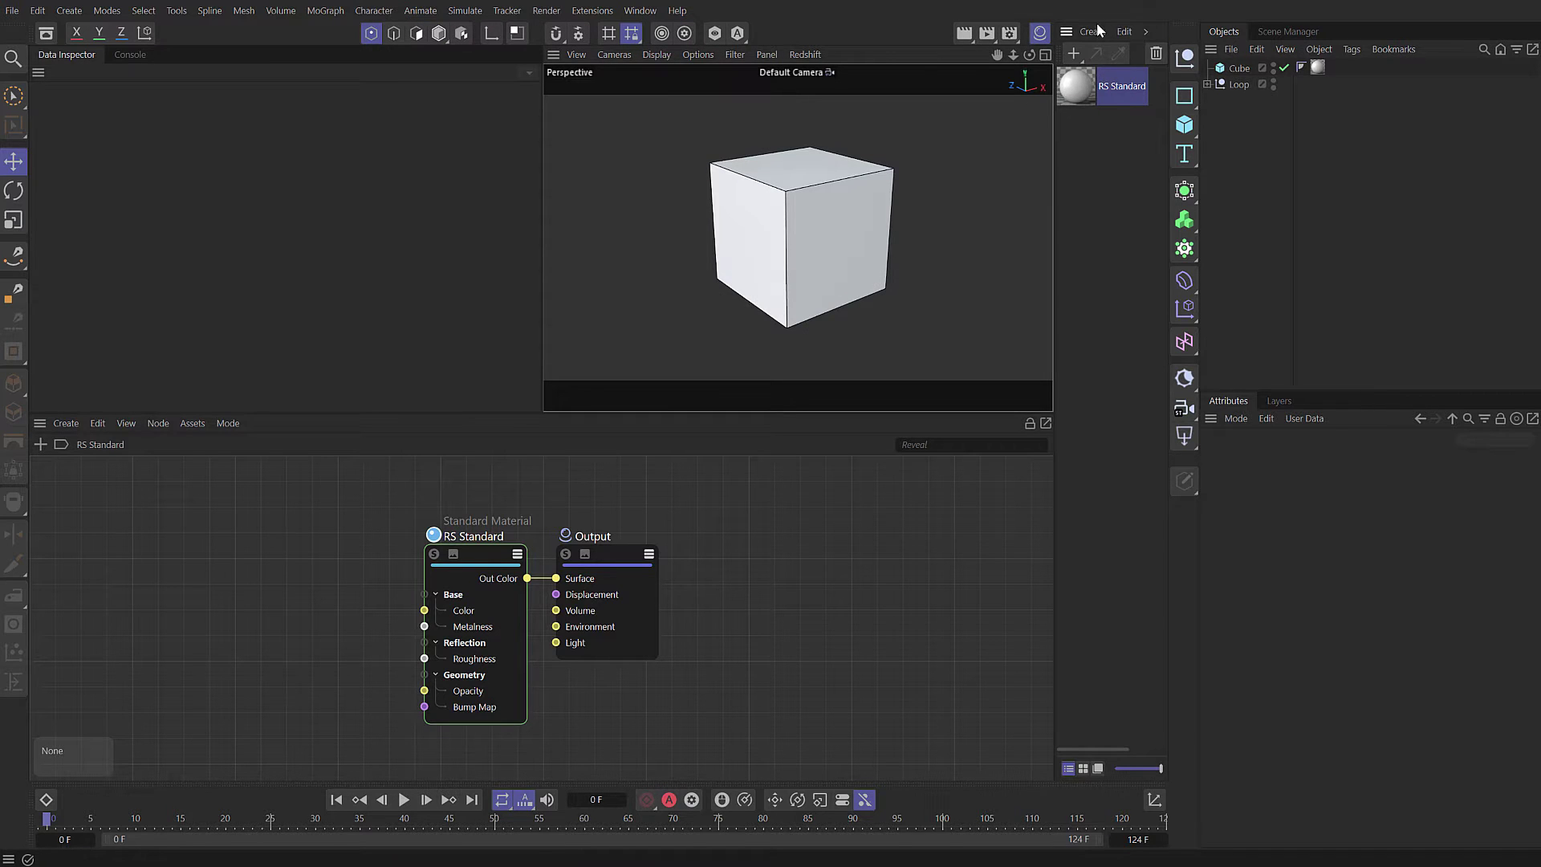
{"action": "left_click", "coordinate": [1042, 33]}
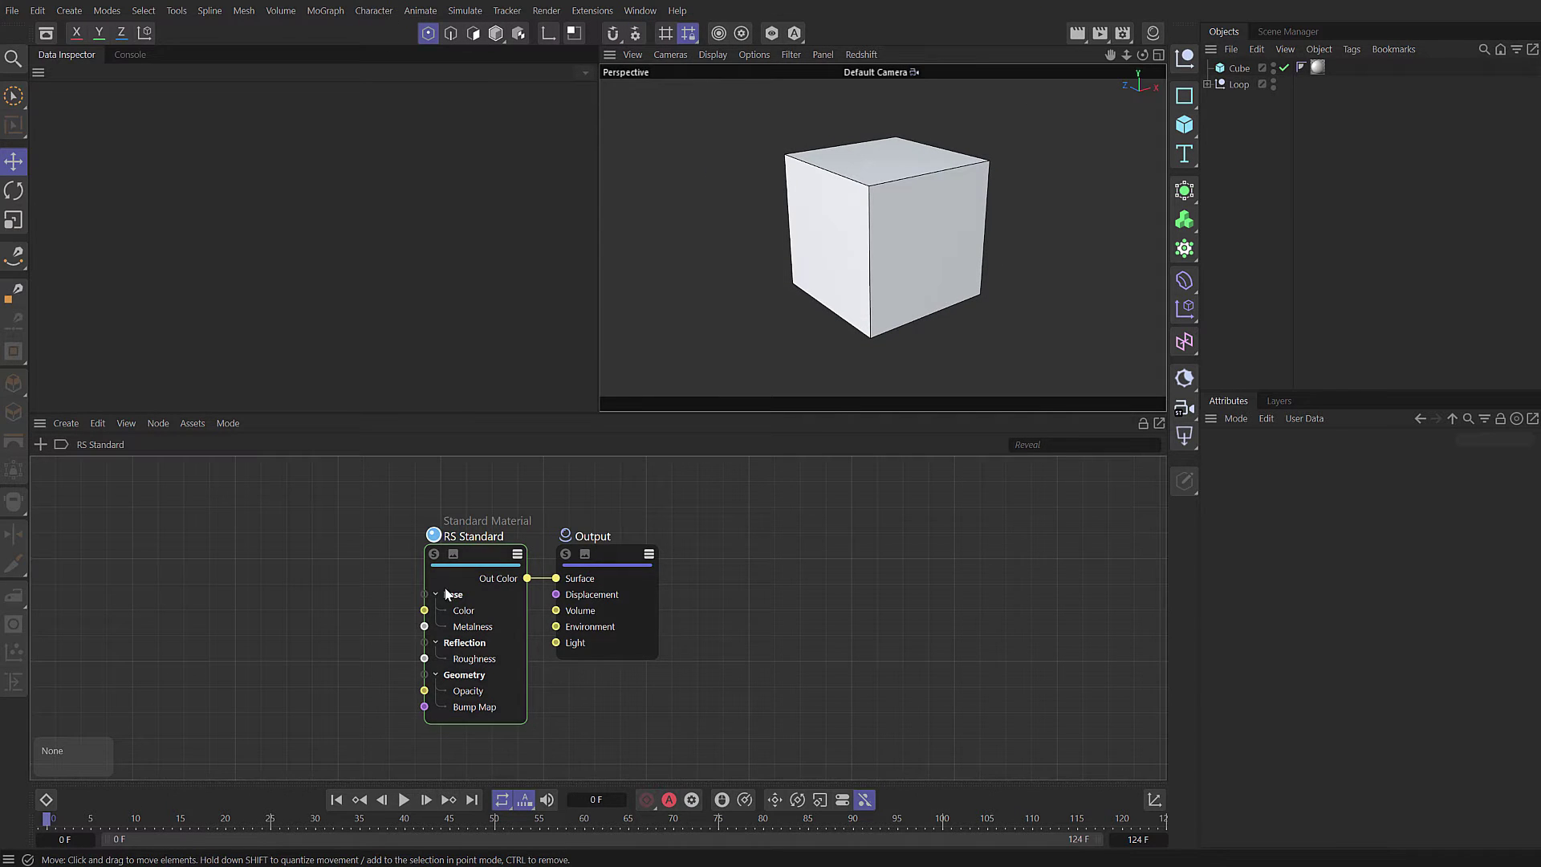
{"action": "left_click", "coordinate": [228, 423]}
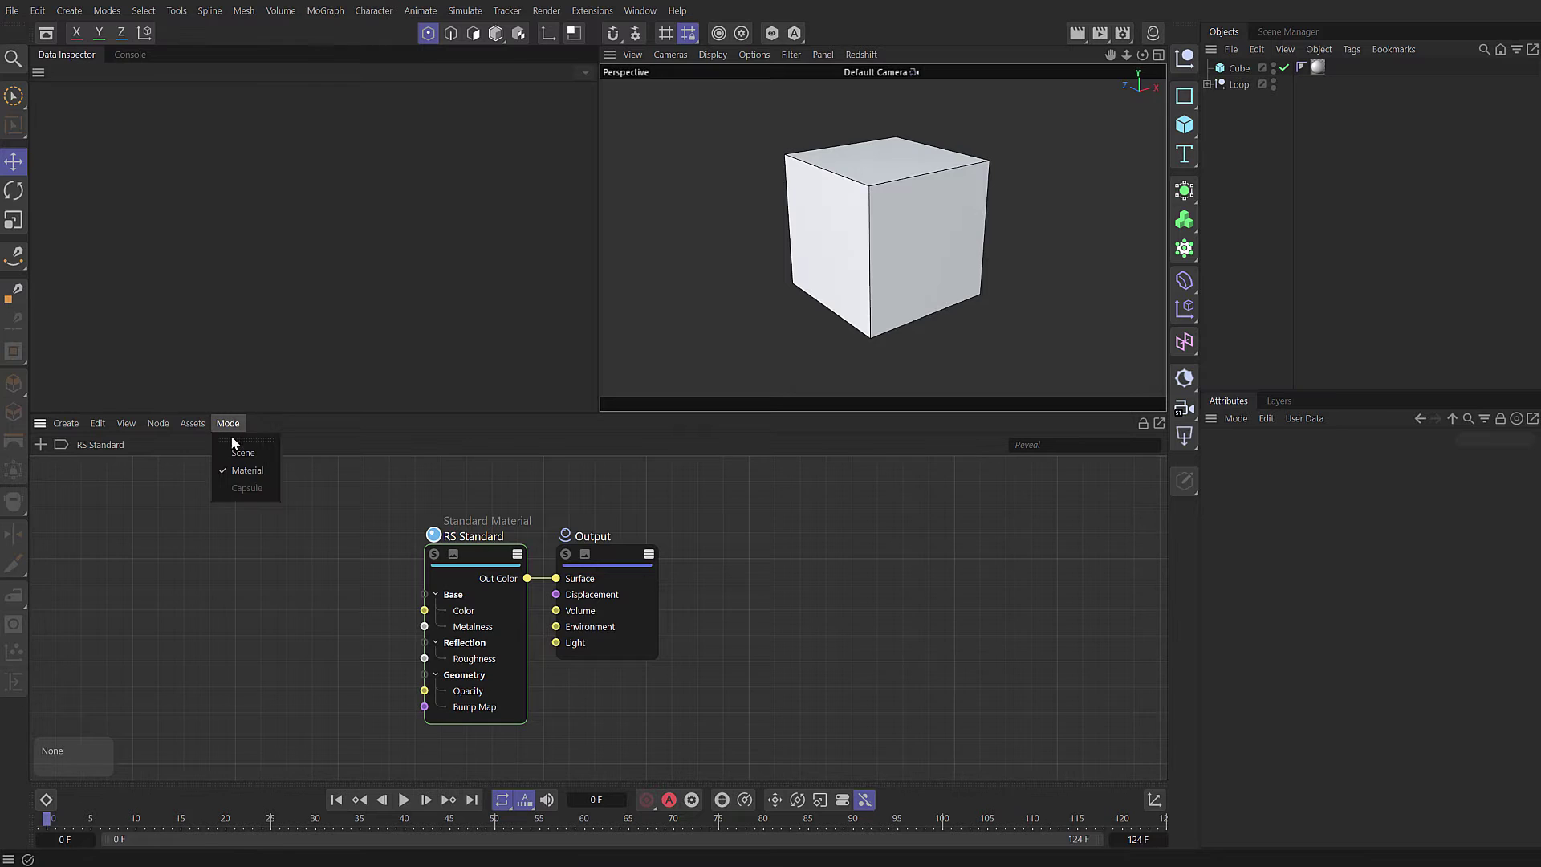
{"action": "left_click", "coordinate": [240, 454]}
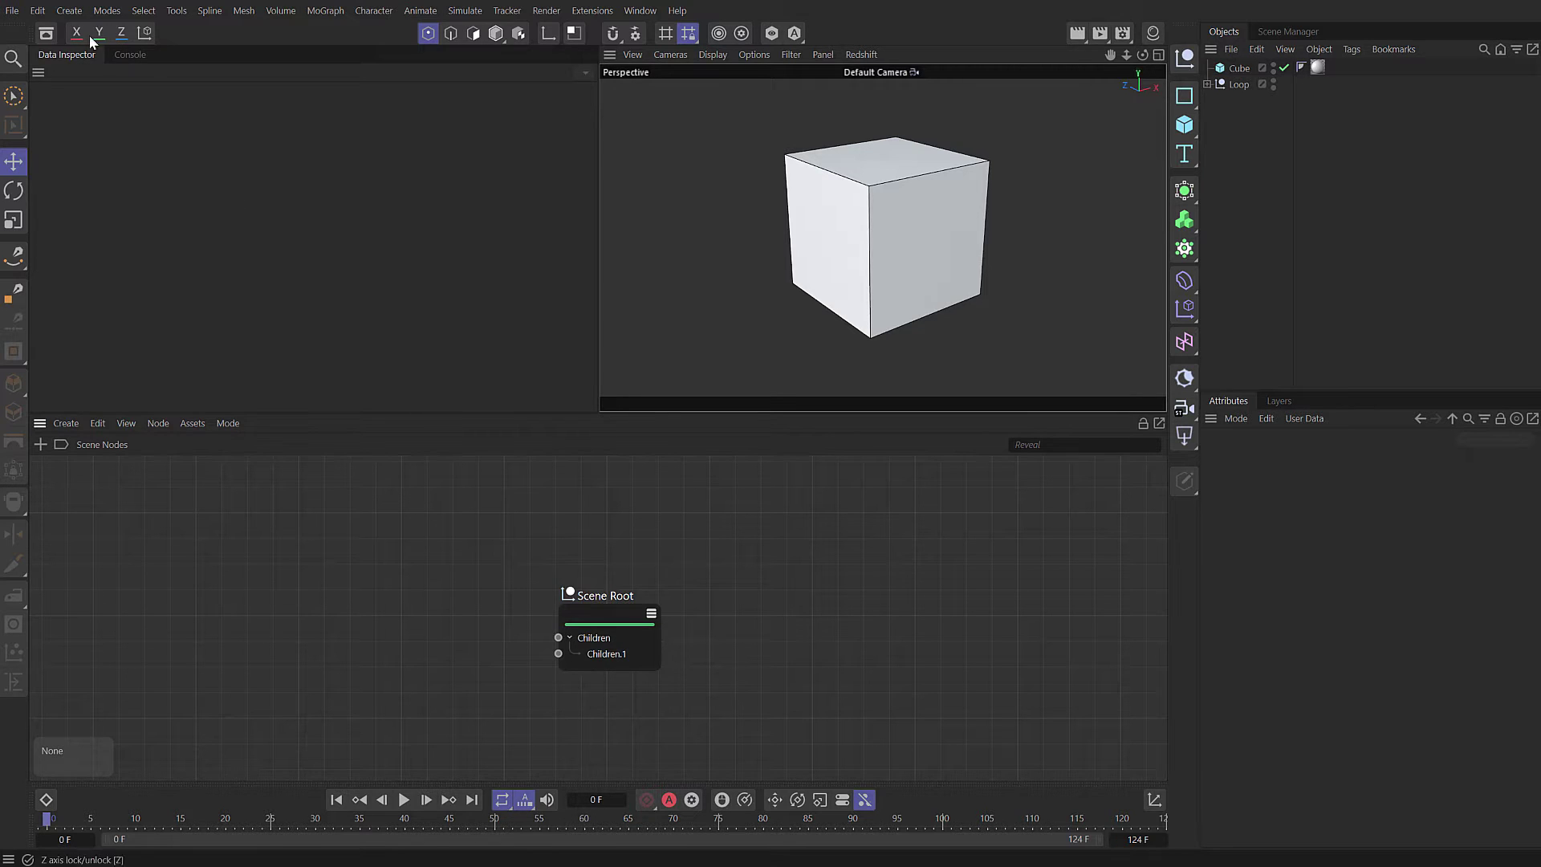
In the Asset Browser, list the Nodes > Geometry Primitive operators.
{"action": "left_click", "coordinate": [45, 33]}
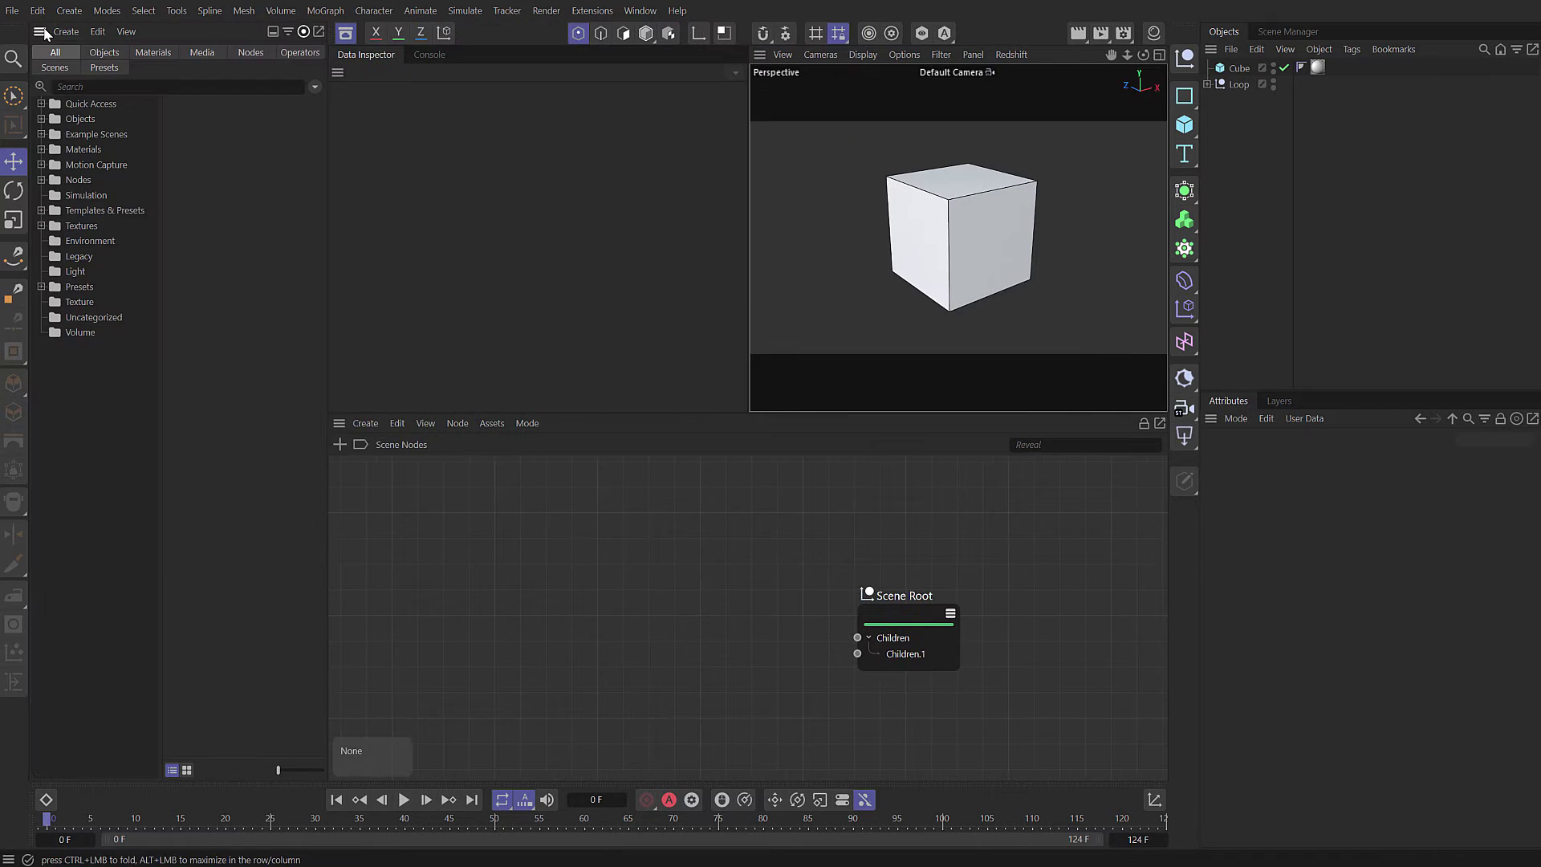
{"action": "left_click", "coordinate": [61, 181]}
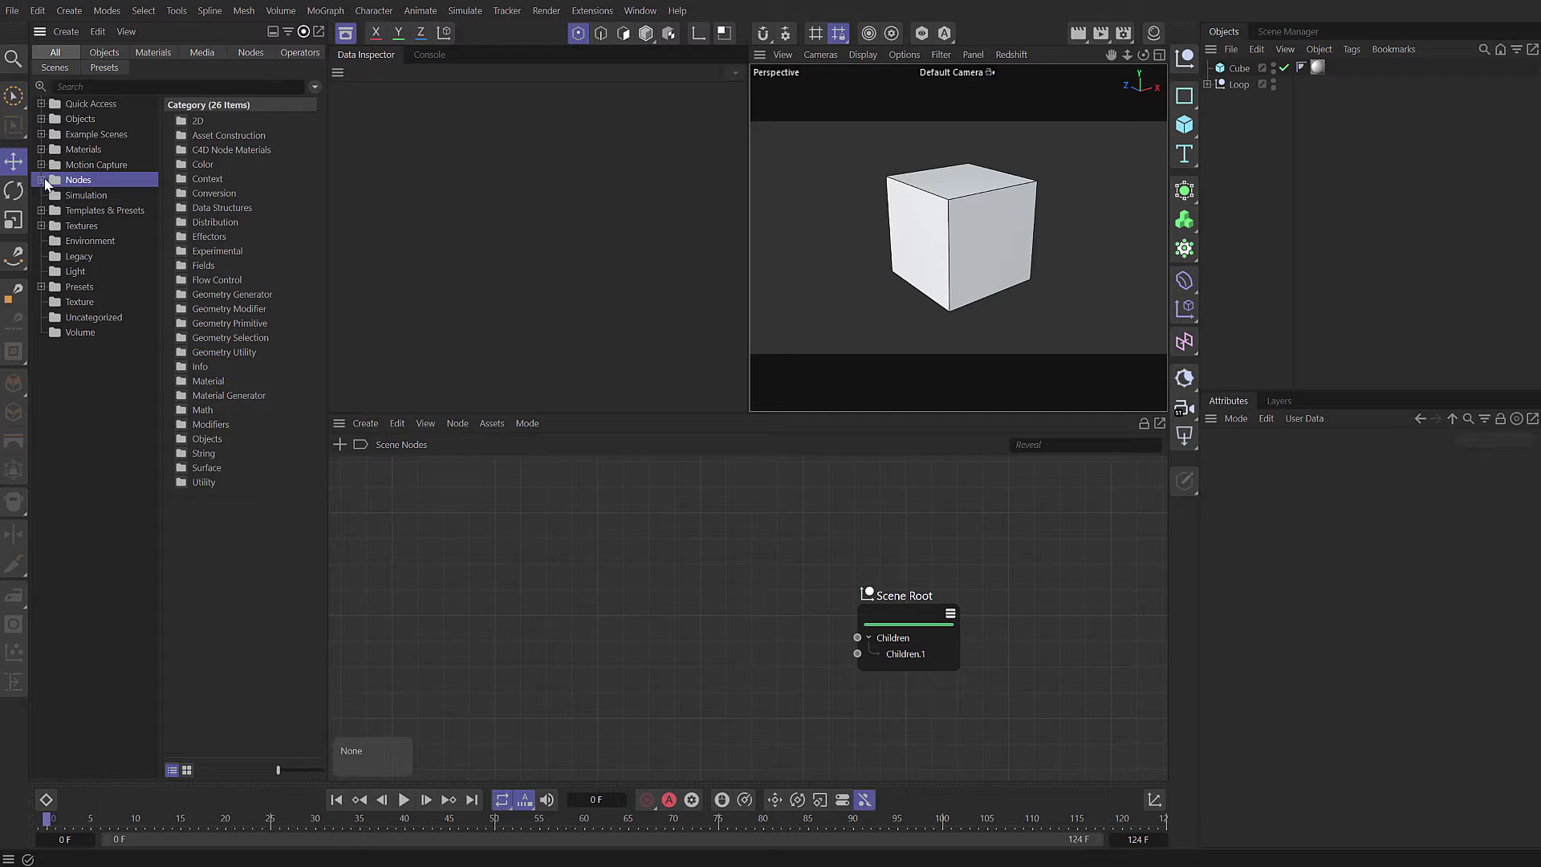
{"action": "left_click", "coordinate": [41, 180]}
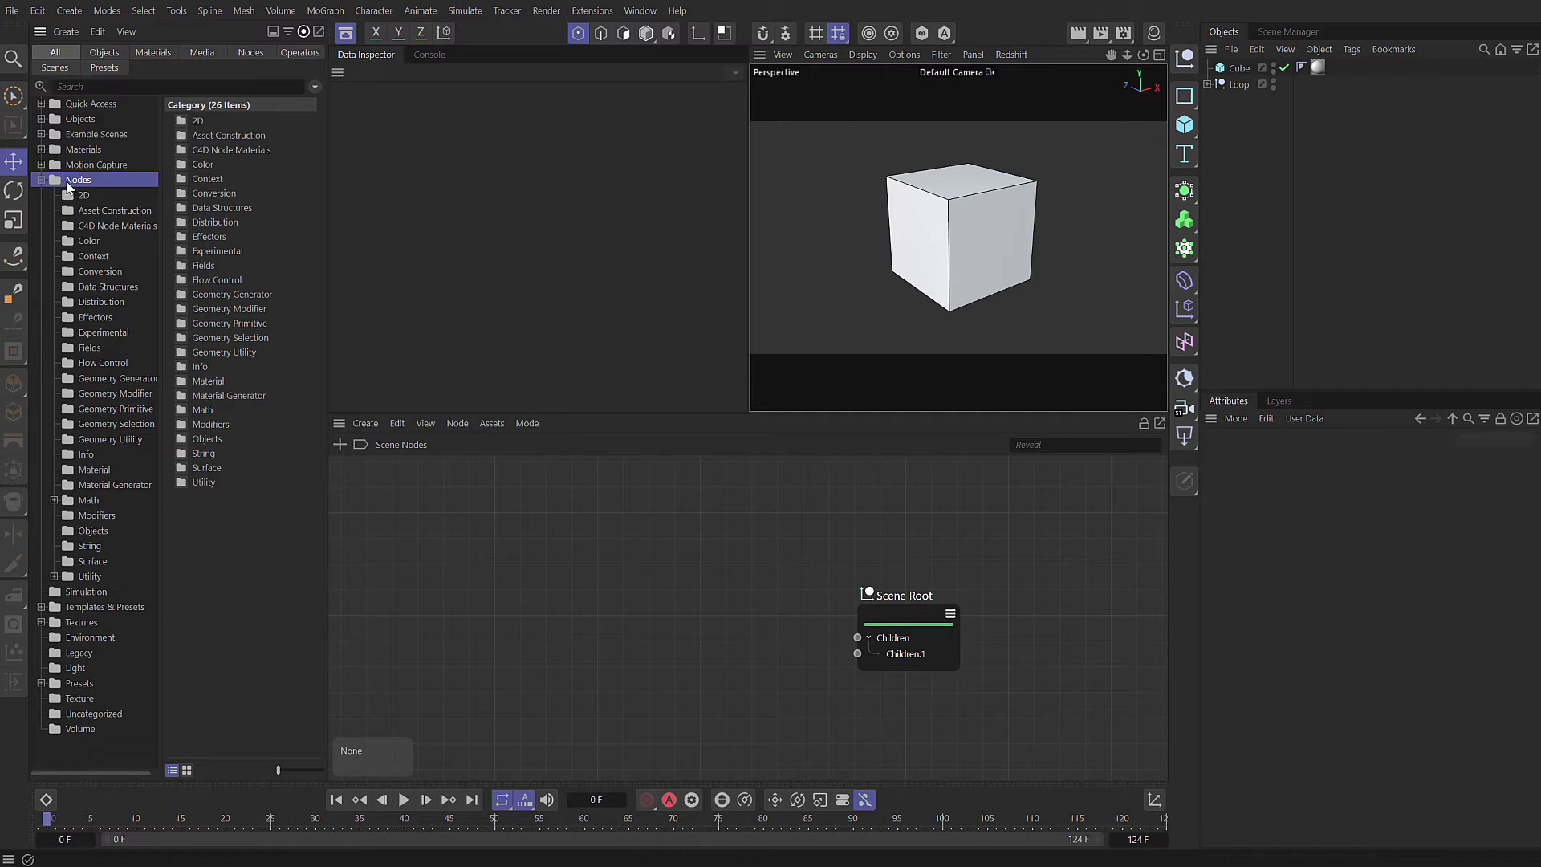
{"action": "left_click", "coordinate": [69, 412]}
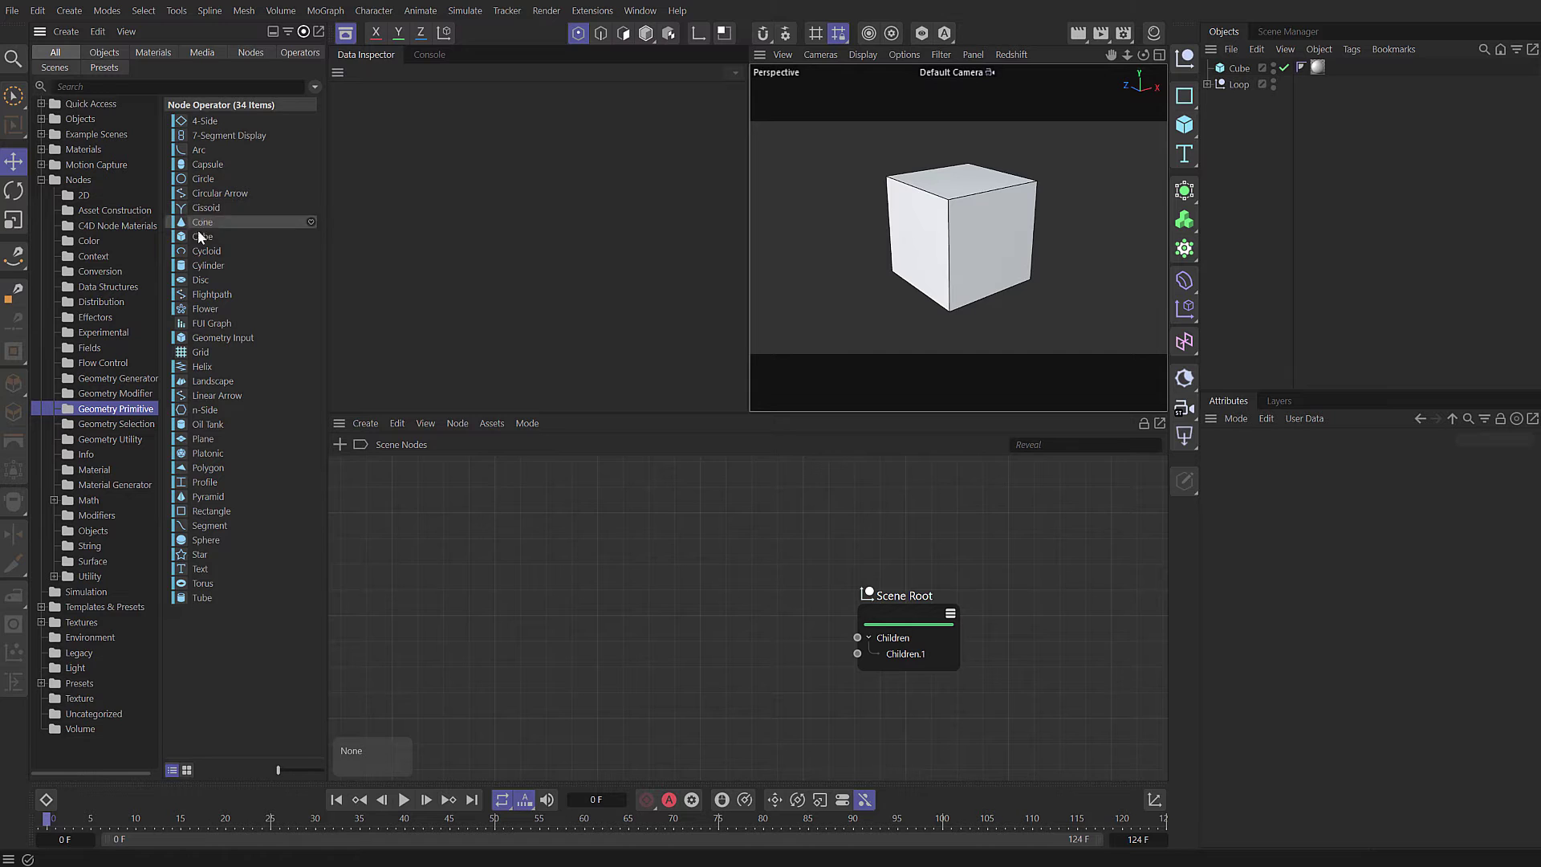
Add a Scene Nodes Cube generator, disable the original Cube, then delete the new Cube.
{"action": "left_click_drag", "start_coordinate": [199, 233], "coordinate": [1233, 226]}
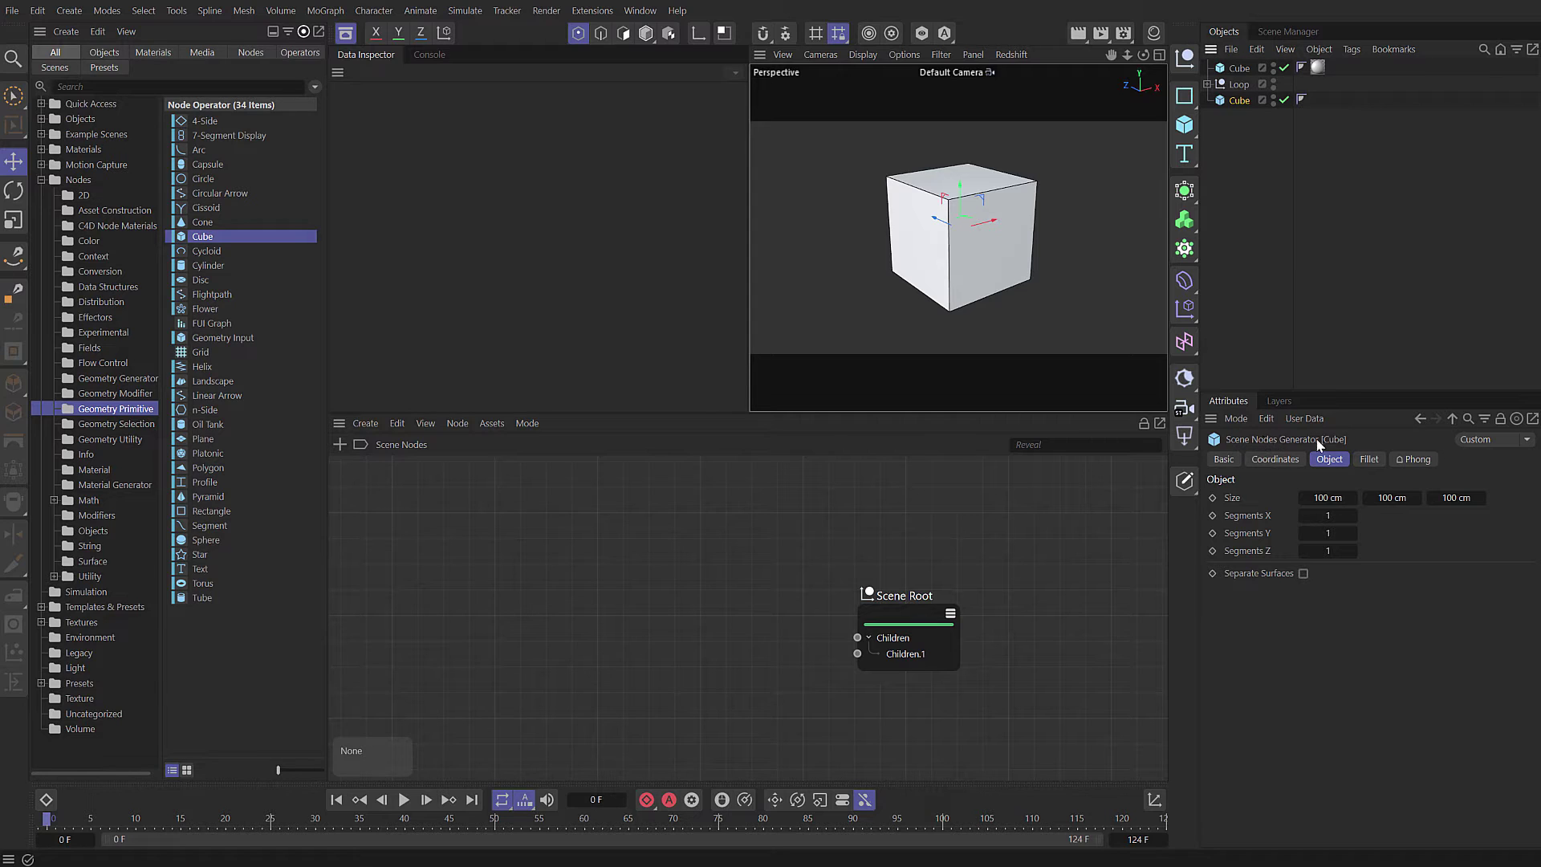
{"action": "left_click", "coordinate": [1238, 68]}
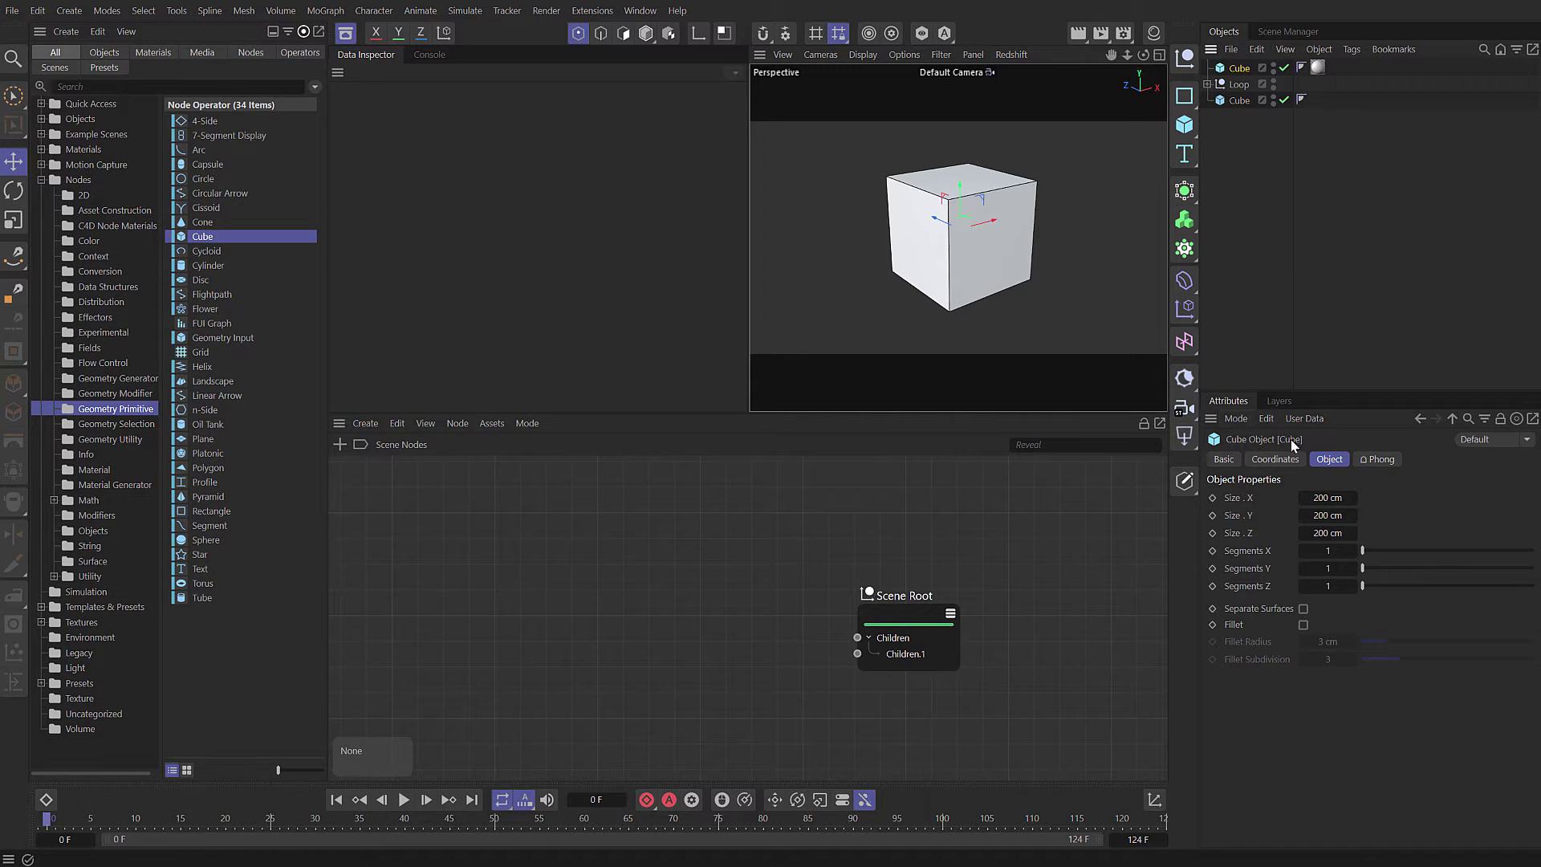
{"action": "left_click", "coordinate": [1285, 68]}
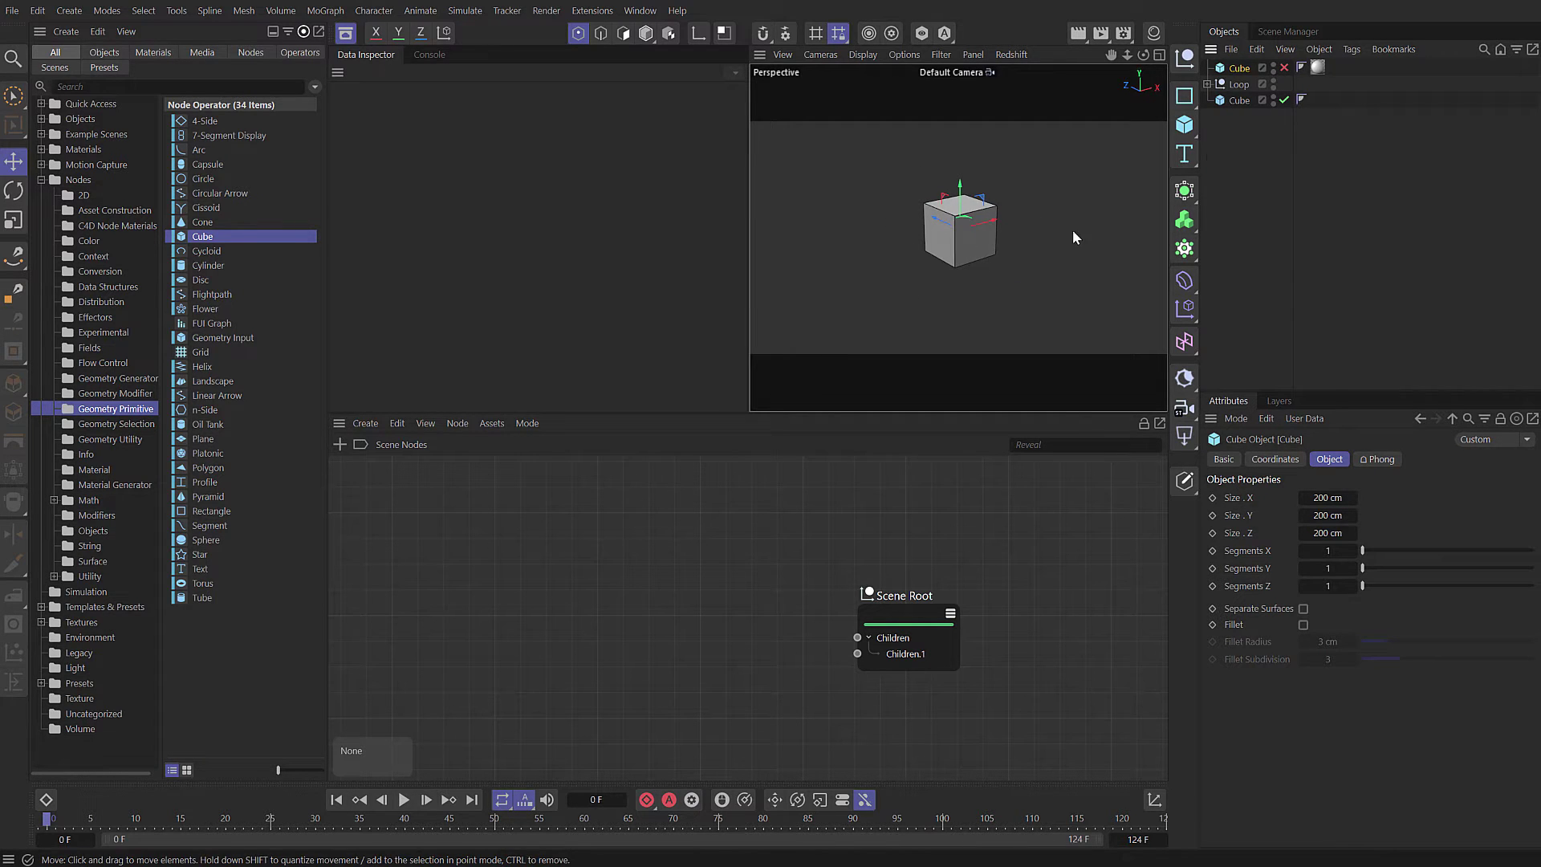
{"action": "left_click", "coordinate": [1240, 99]}
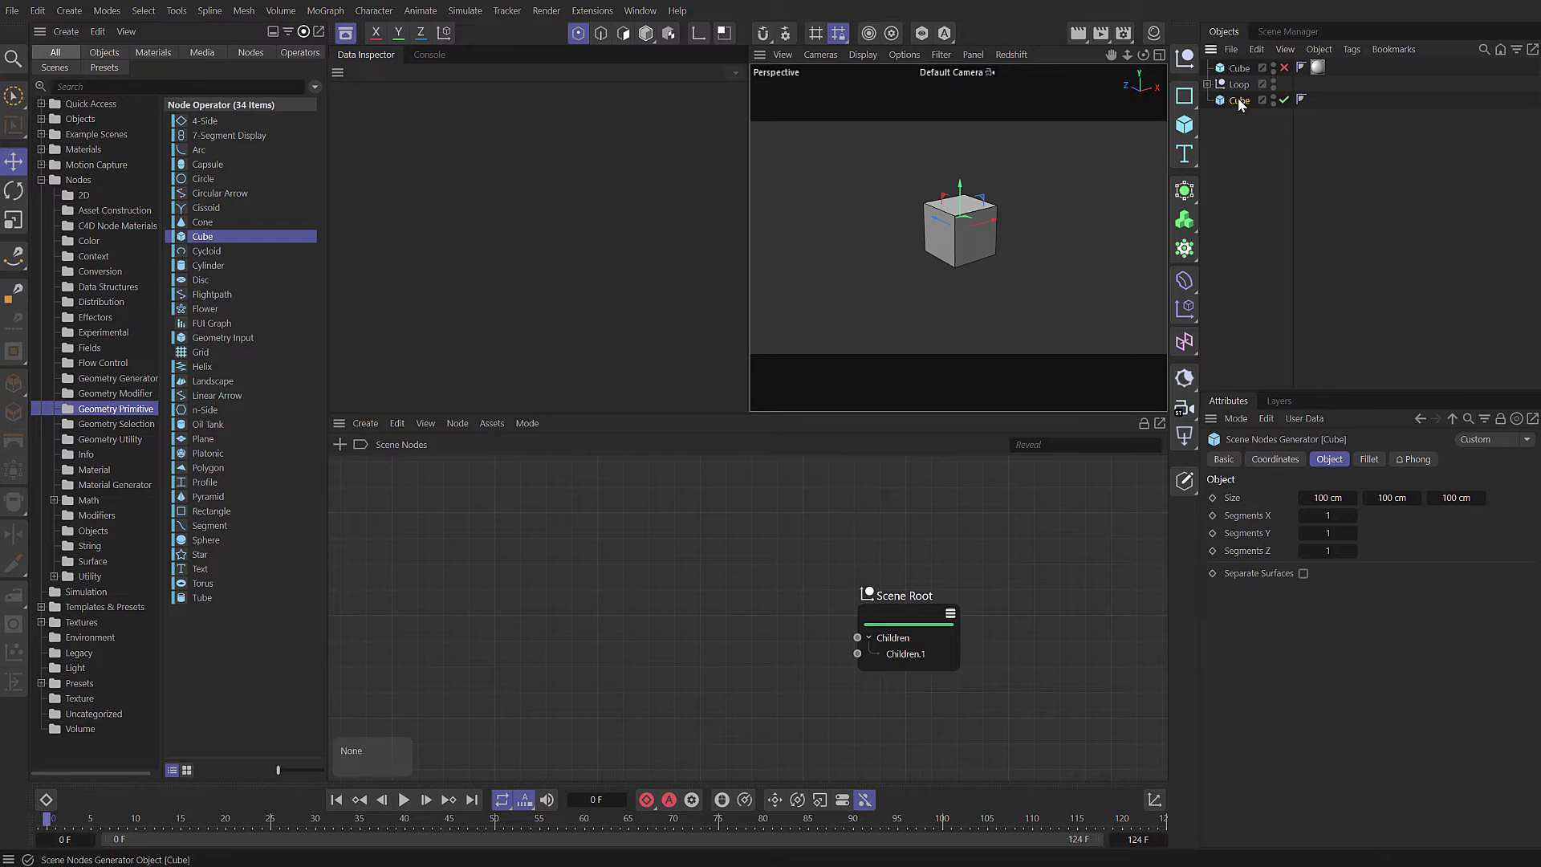
{"action": "key", "text": "Delete"}
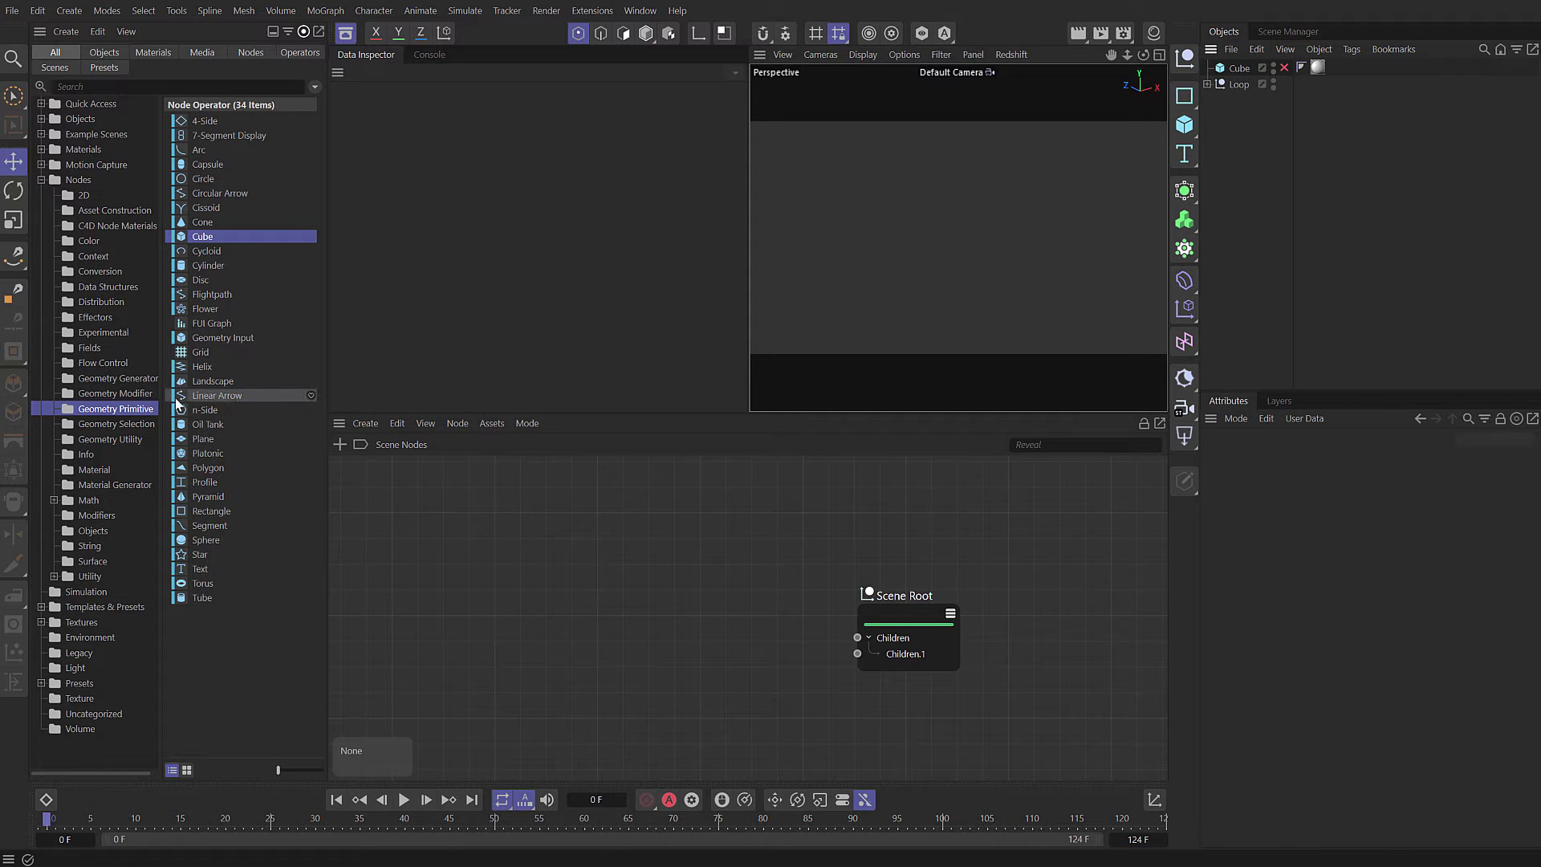
Add a Geometry Generator Mesh Primitive, try the Platonic and Torus types, then delete it.
{"action": "left_click", "coordinate": [118, 378]}
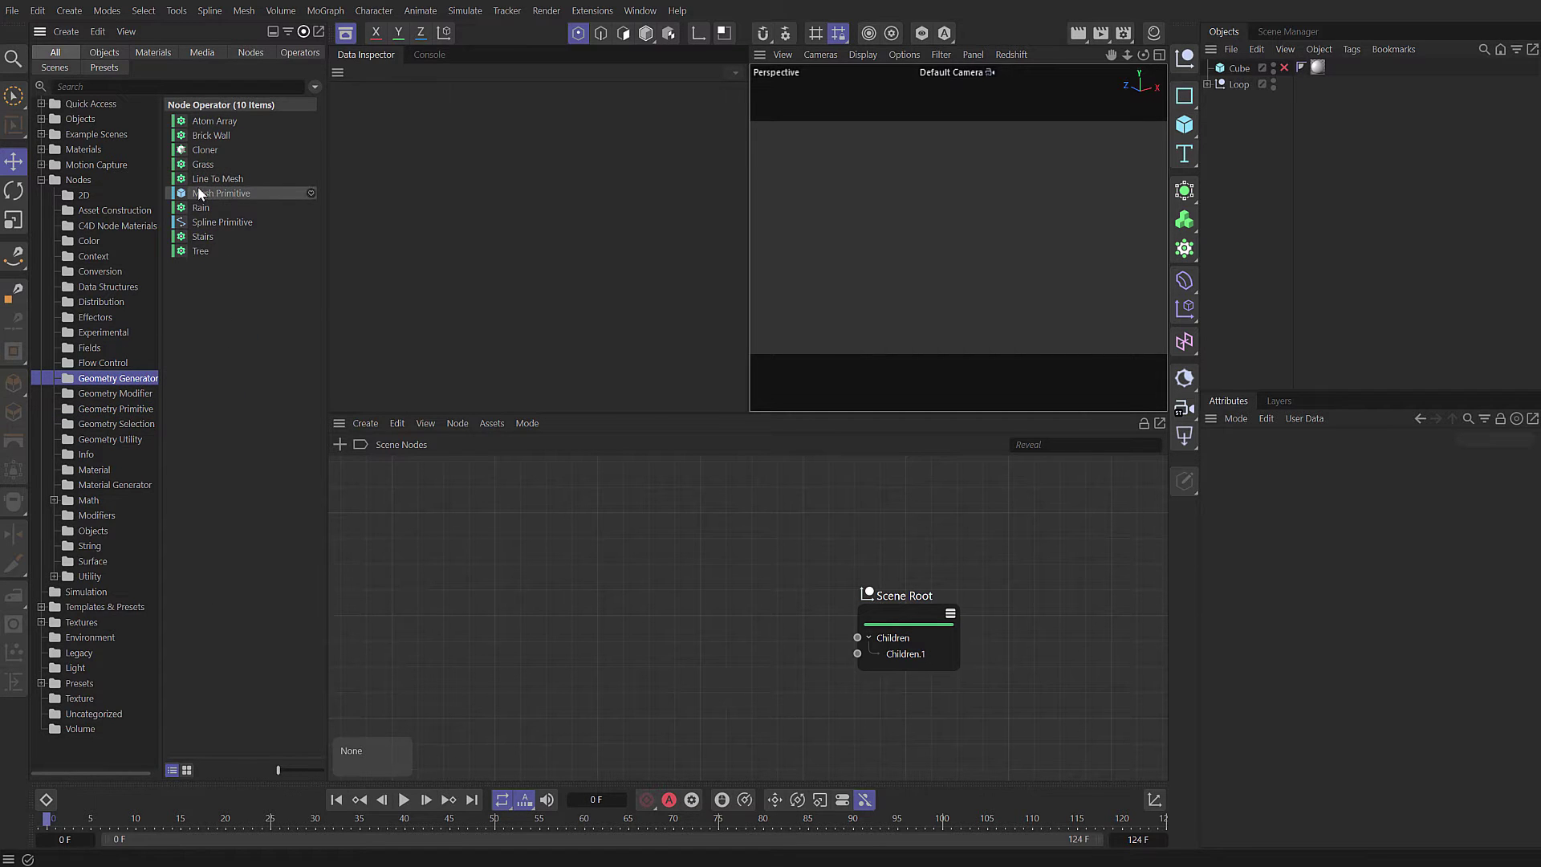
{"action": "left_click_drag", "start_coordinate": [198, 193], "coordinate": [1247, 257]}
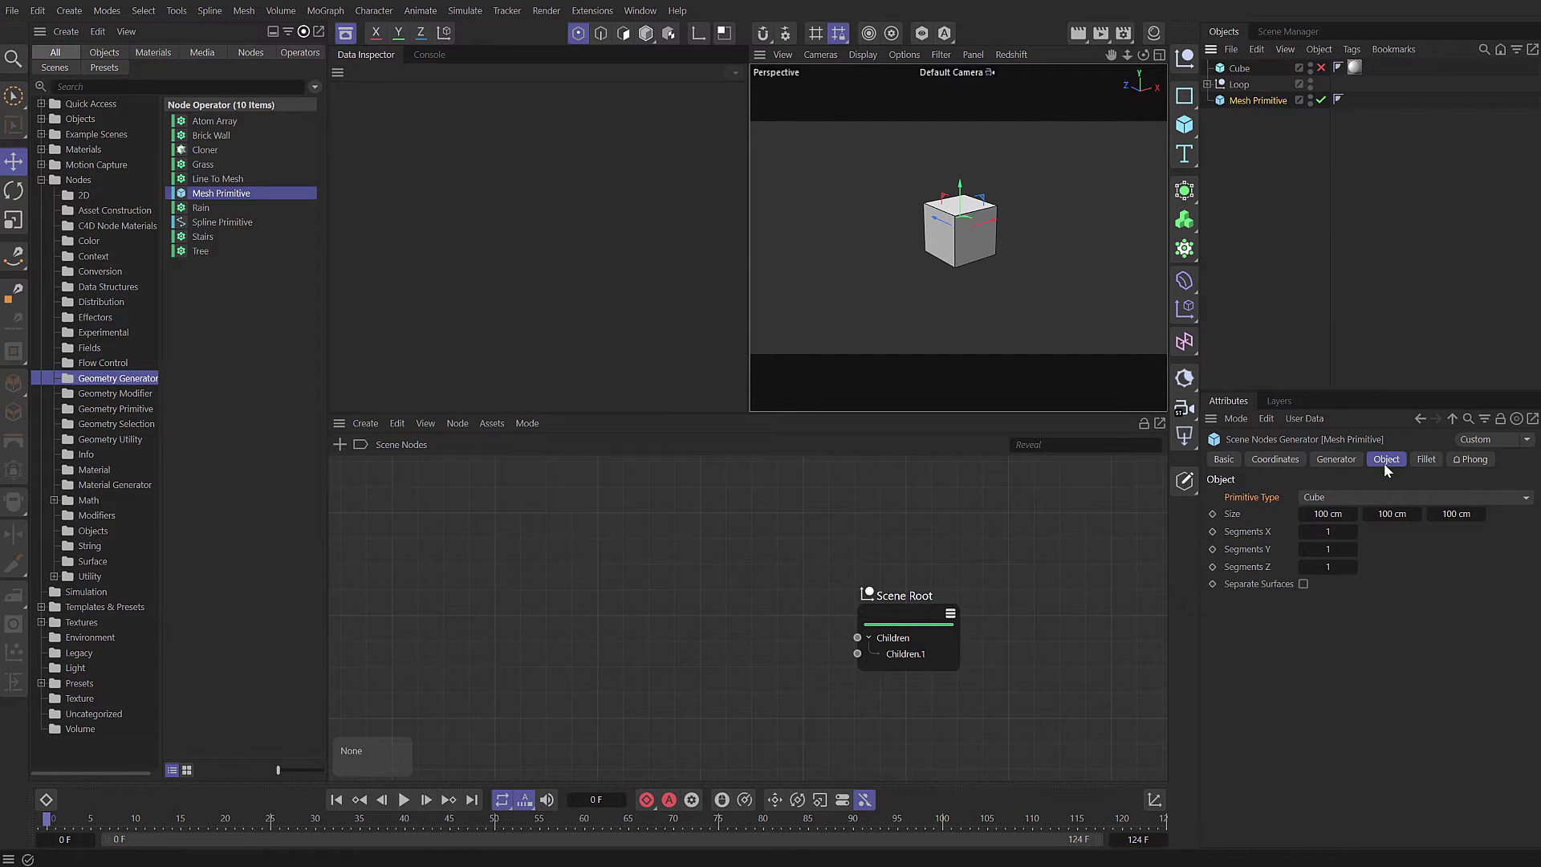
{"action": "left_click", "coordinate": [1339, 496]}
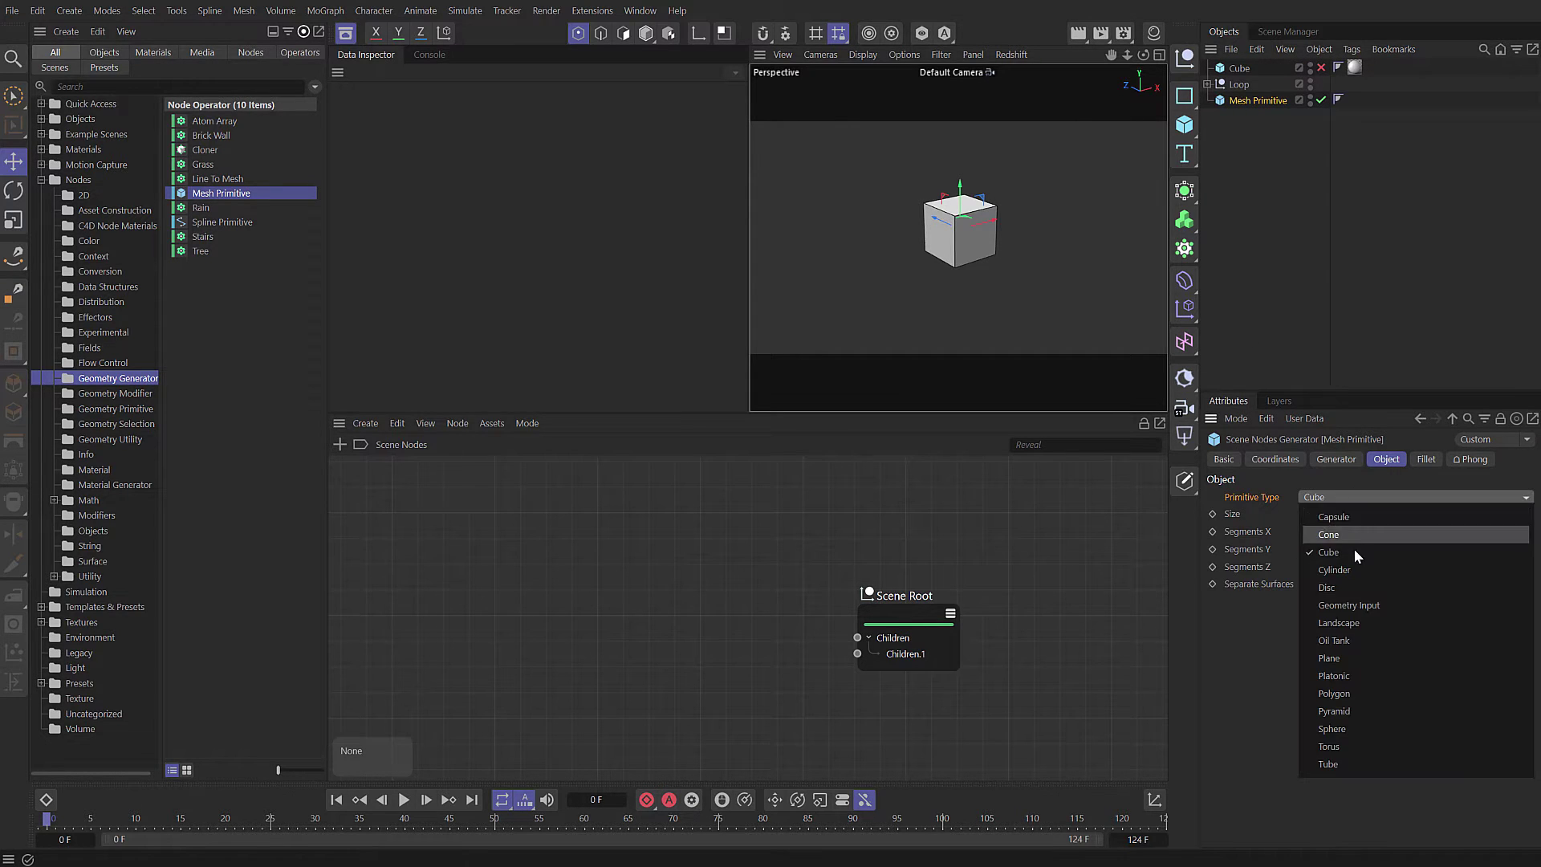
{"action": "left_click", "coordinate": [1365, 676]}
{"action": "left_click", "coordinate": [1346, 497]}
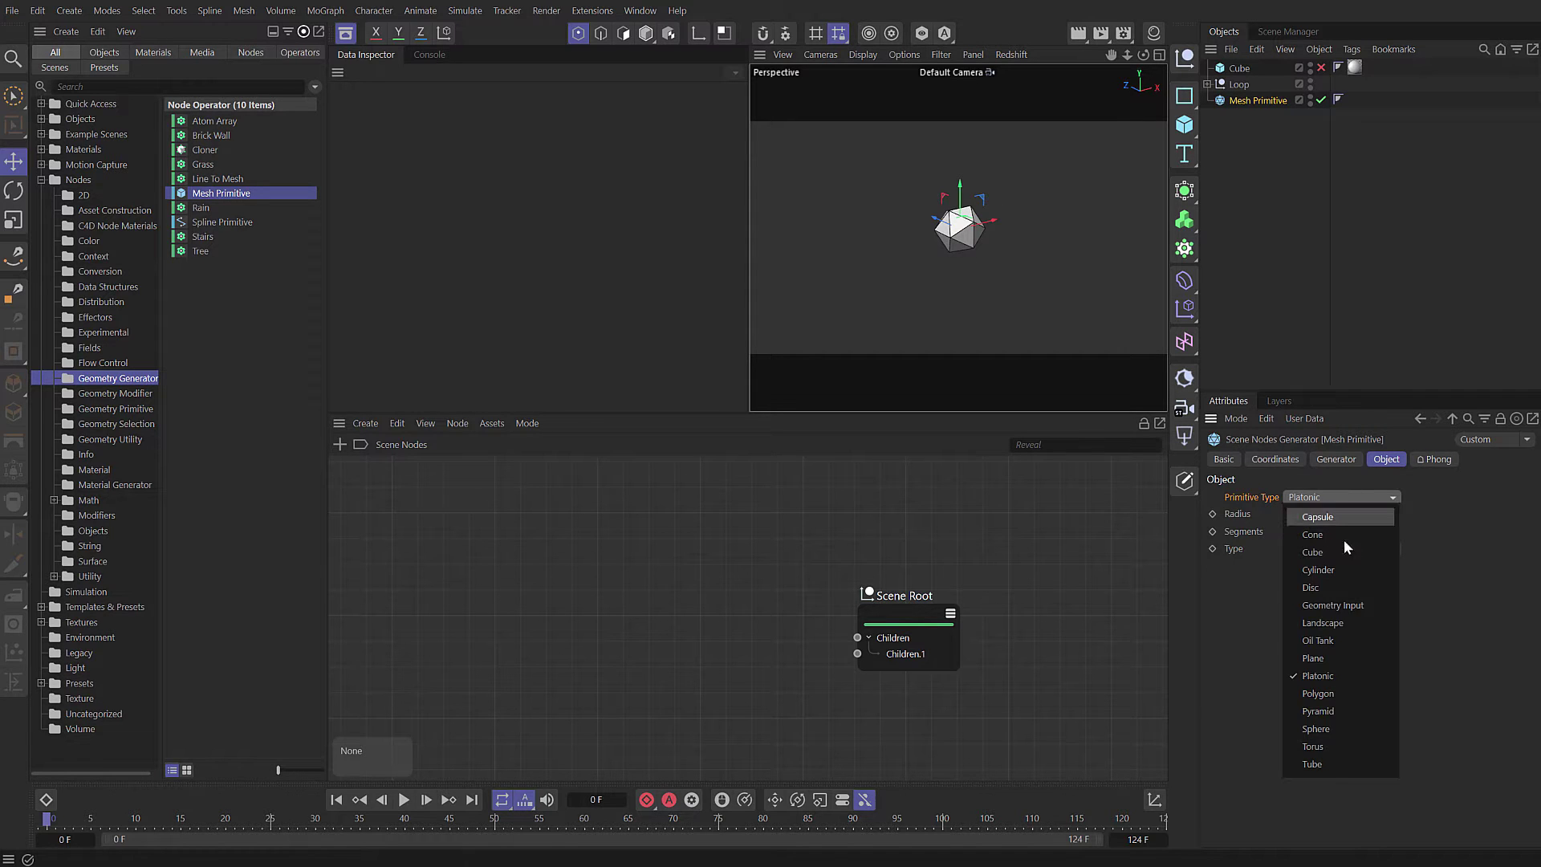
{"action": "left_click", "coordinate": [1333, 745]}
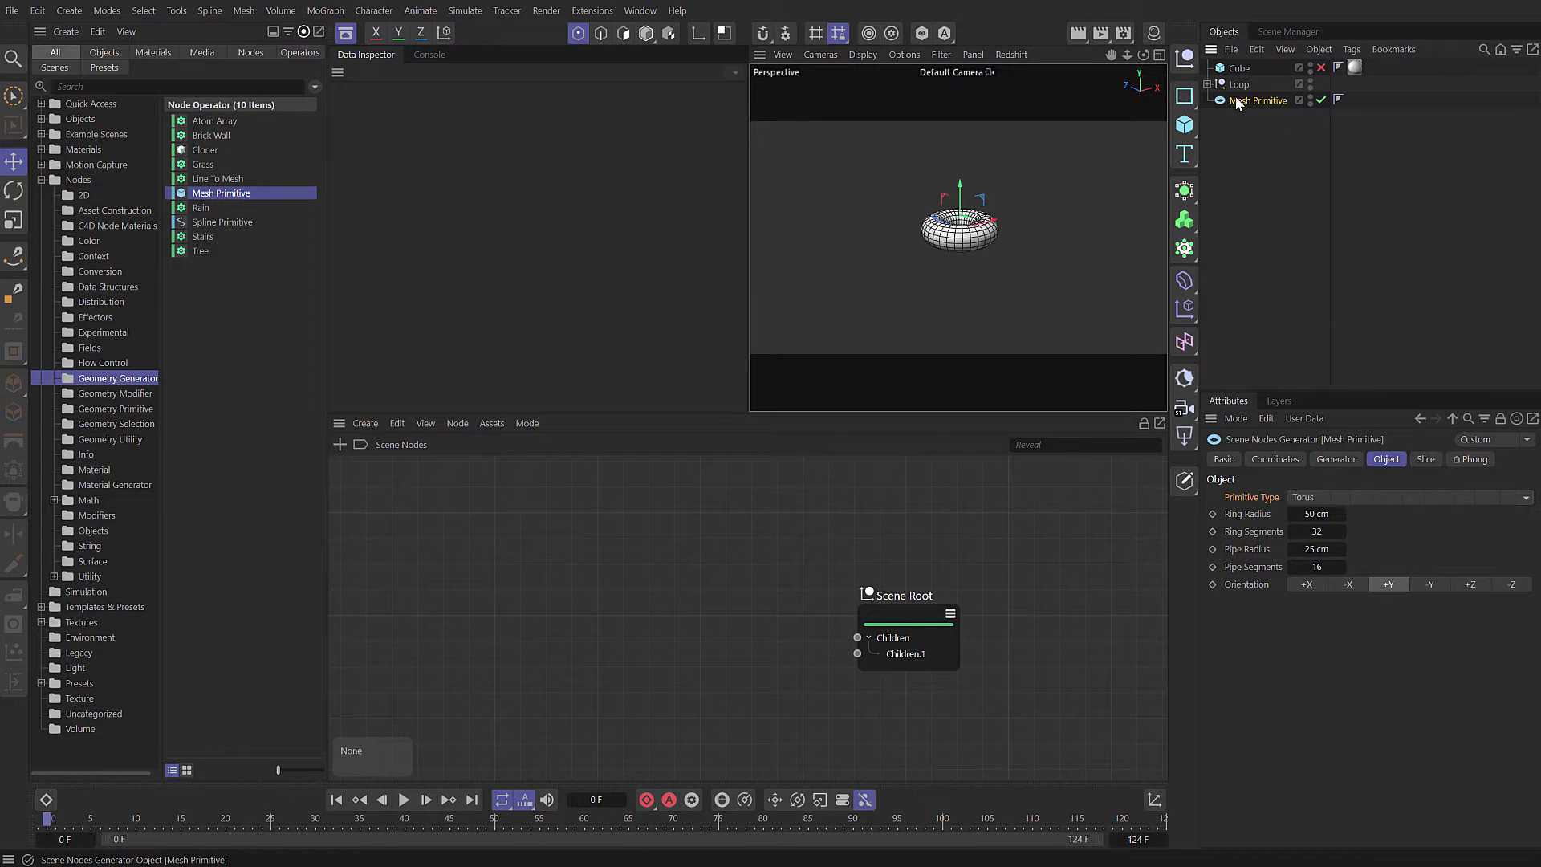
{"action": "key", "text": "Delete"}
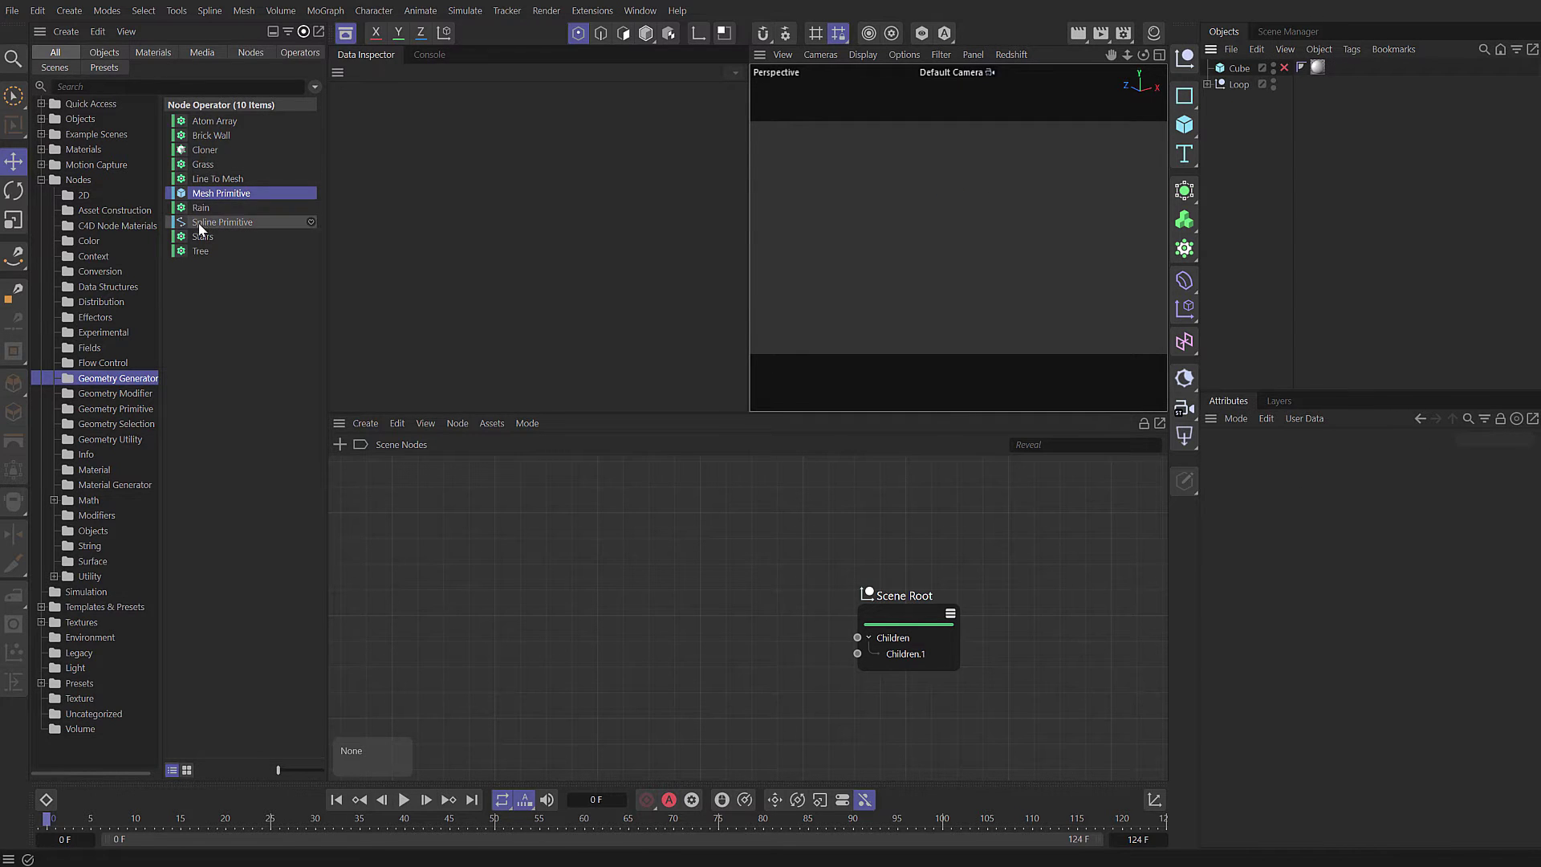
Add a Spline Primitive, set its shape to Circular Arrow, and orbit to view it.
{"action": "left_click_drag", "start_coordinate": [199, 221], "coordinate": [1235, 109]}
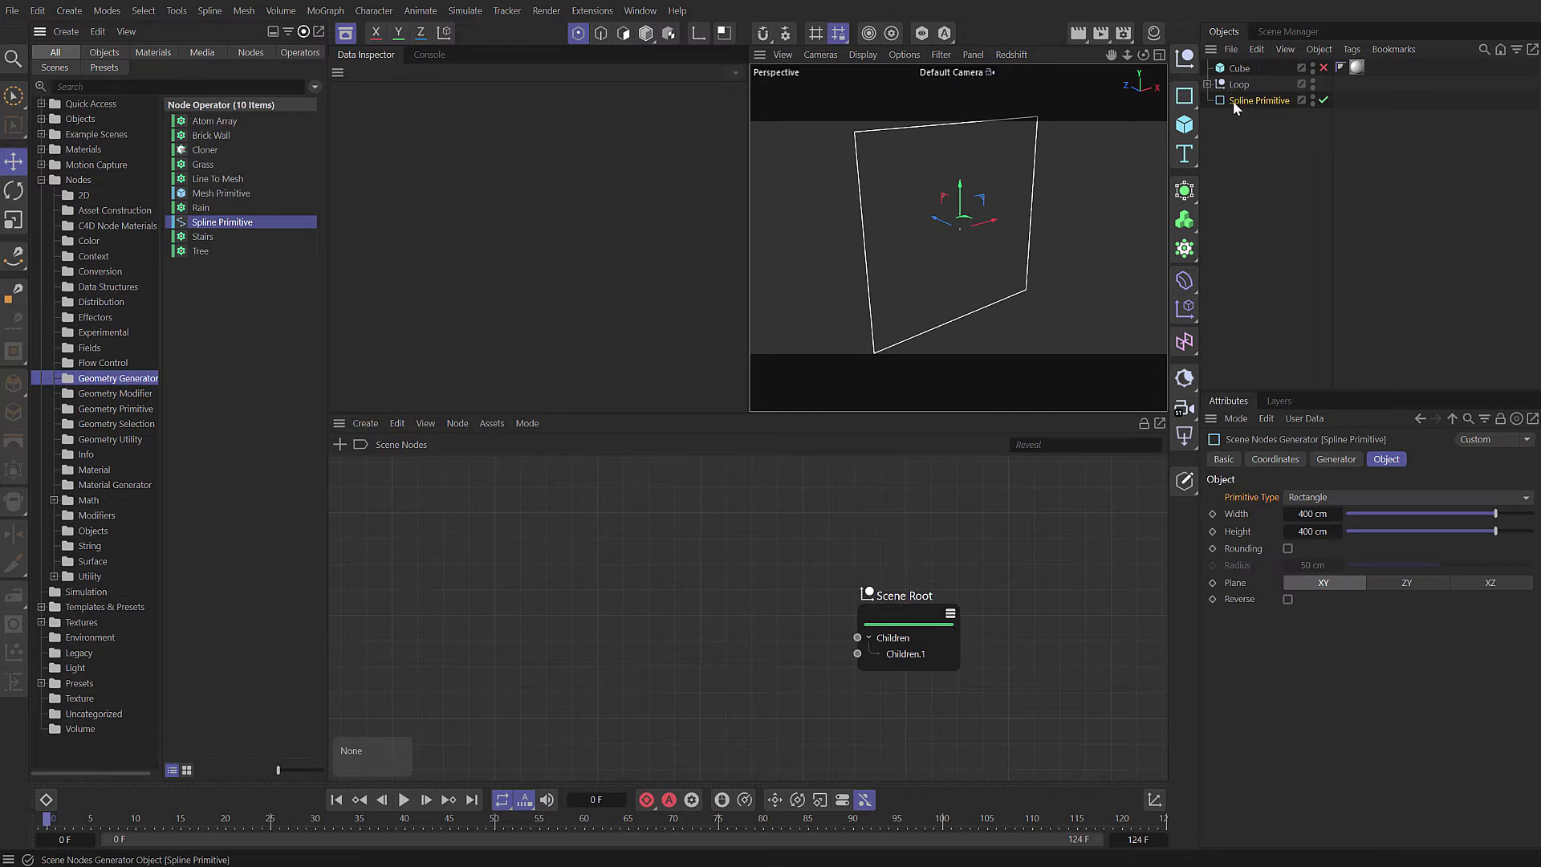
{"action": "left_click", "coordinate": [1347, 499]}
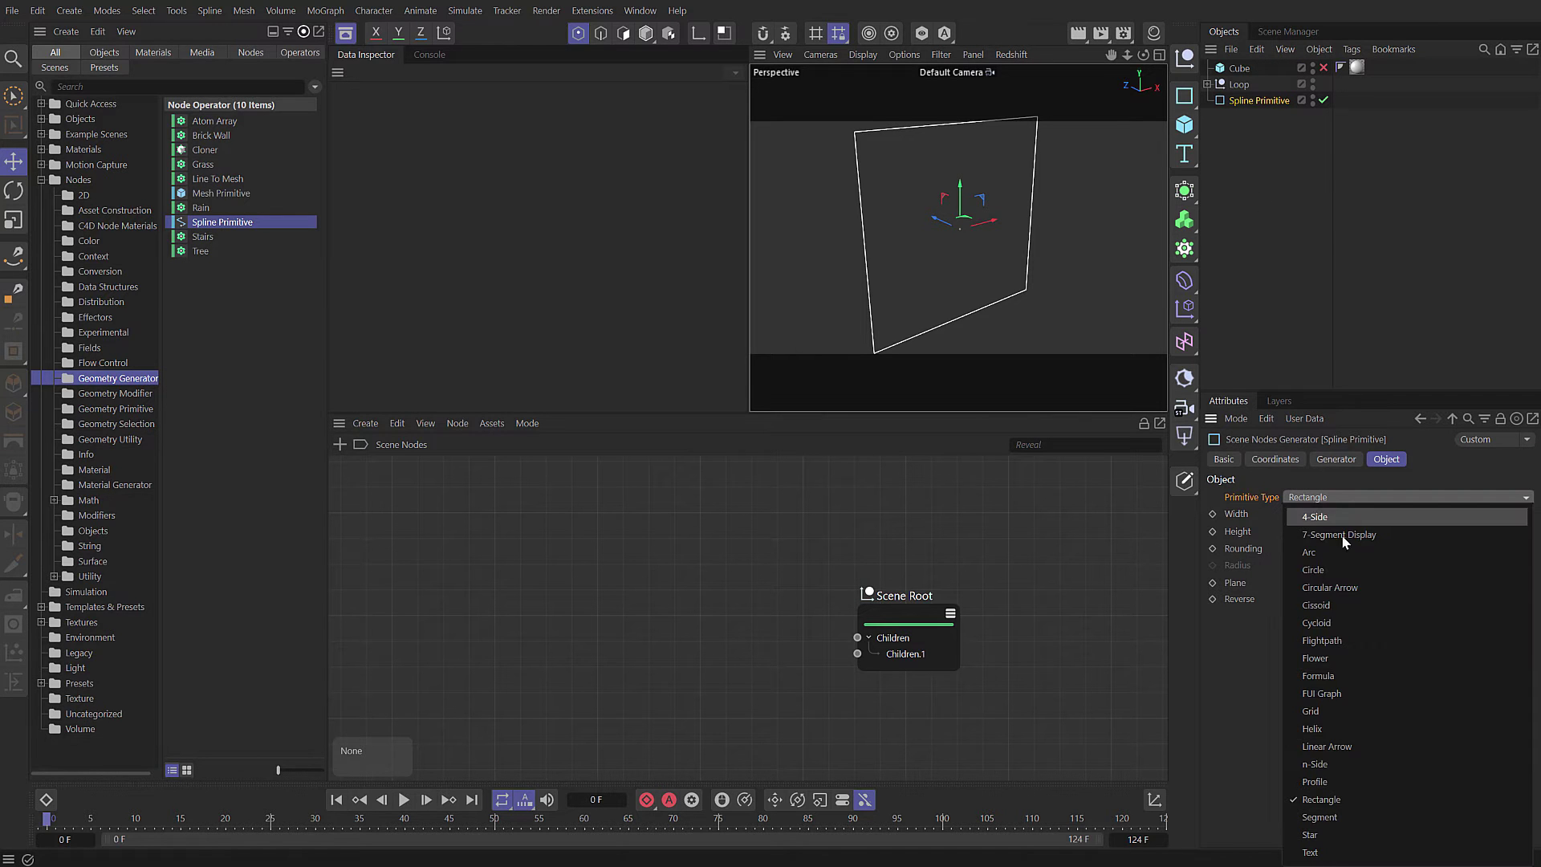
{"action": "left_click", "coordinate": [1336, 570]}
{"action": "left_click", "coordinate": [1328, 496]}
{"action": "key", "text": "Escape"}
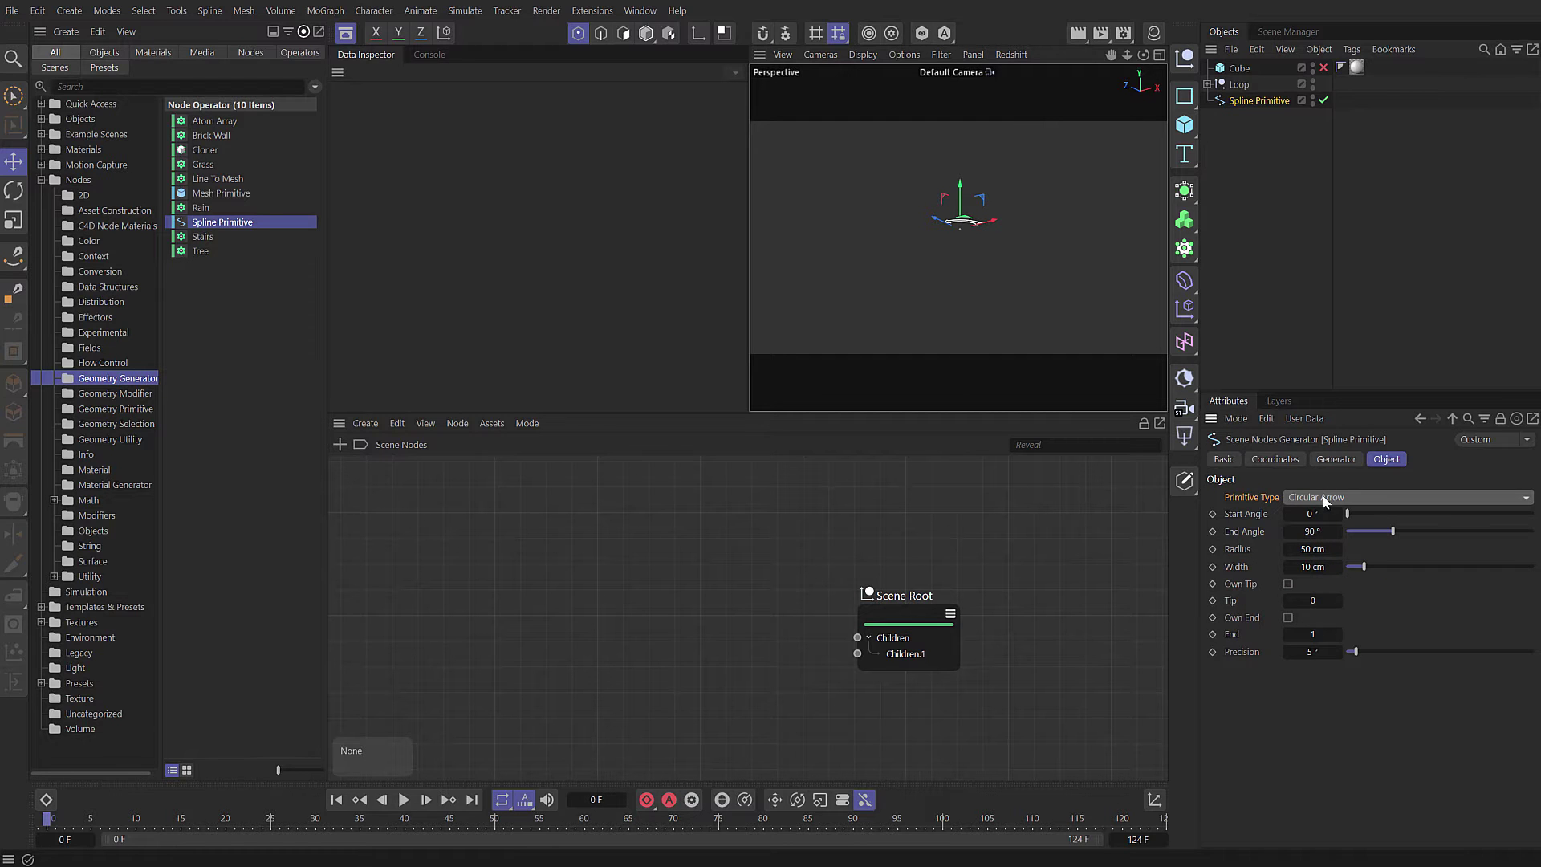
{"action": "left_click_drag", "start_coordinate": [936, 196], "coordinate": [1096, 148], "text": "alt"}
{"action": "middle_click_drag", "start_coordinate": [1003, 170], "coordinate": [1026, 215], "text": "alt"}
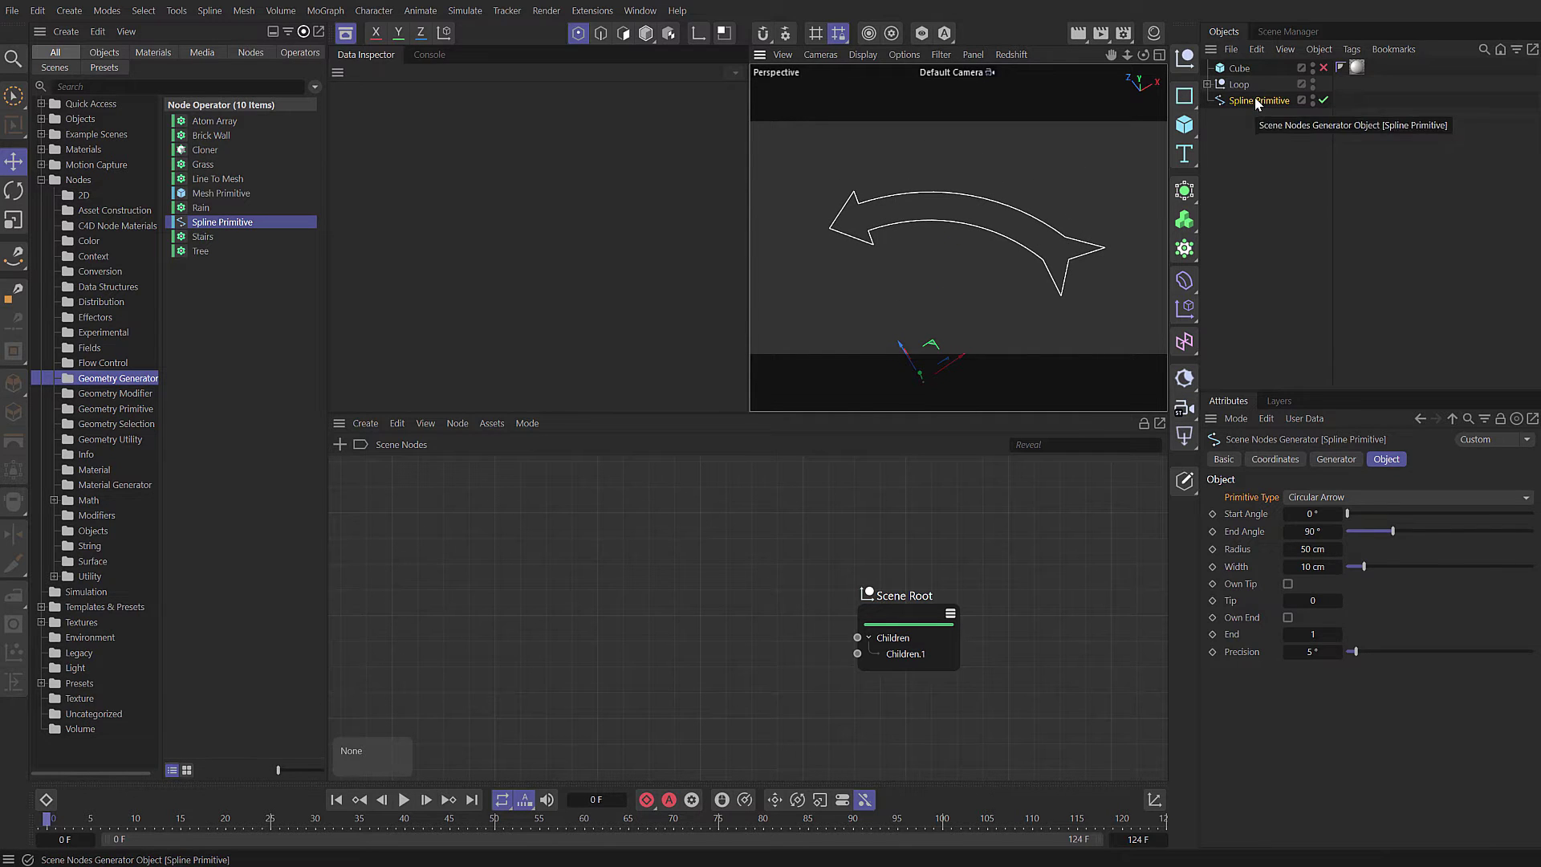
Make the Spline Primitive editable, delete it with its child, and re-enable the Cube.
{"action": "key", "text": "c"}
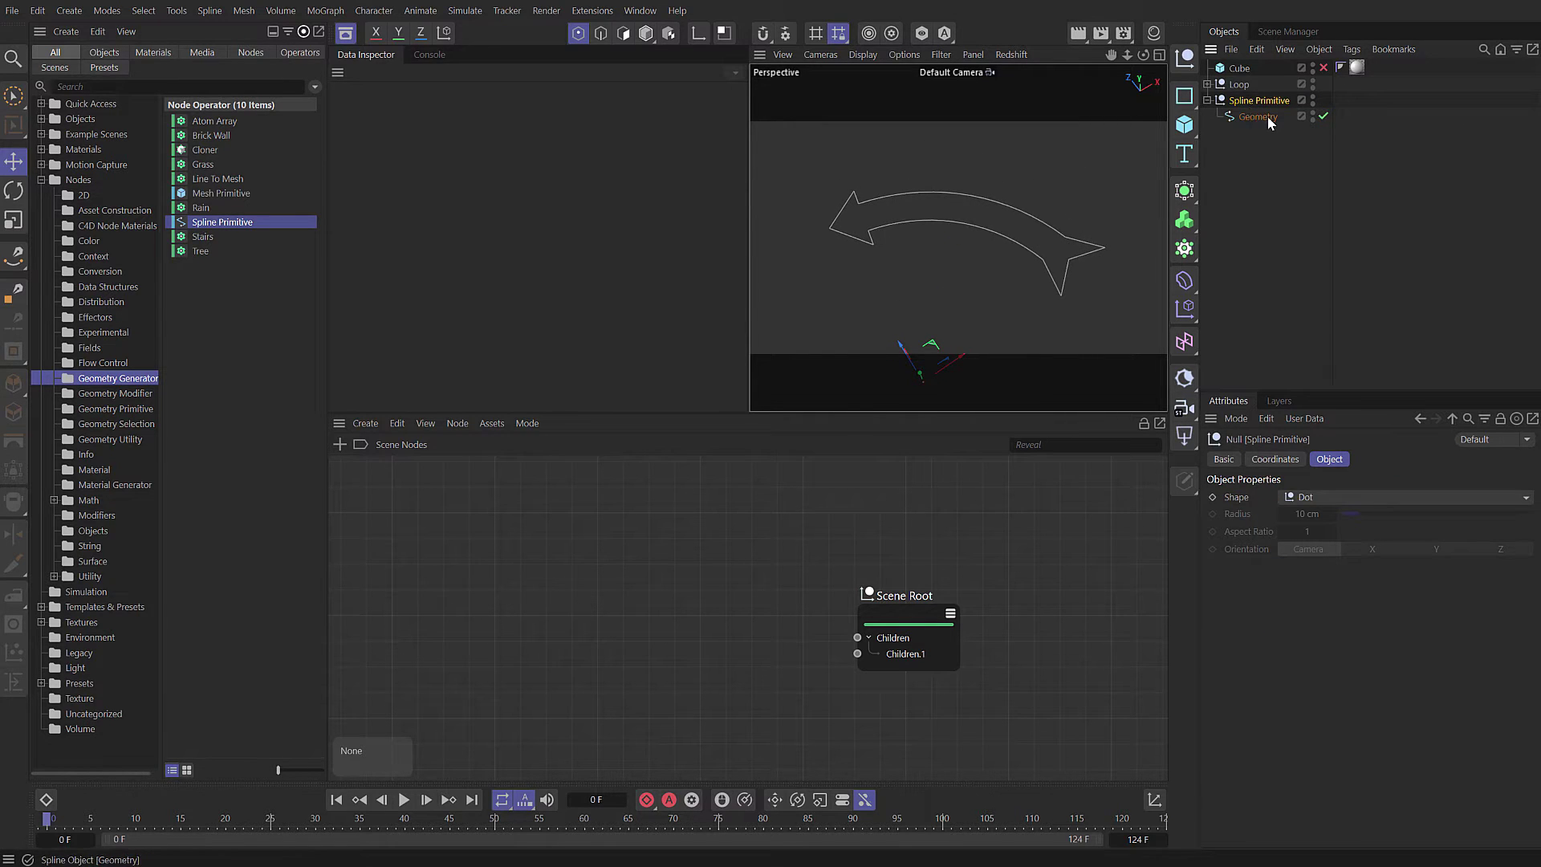
{"action": "left_click", "coordinate": [1264, 118]}
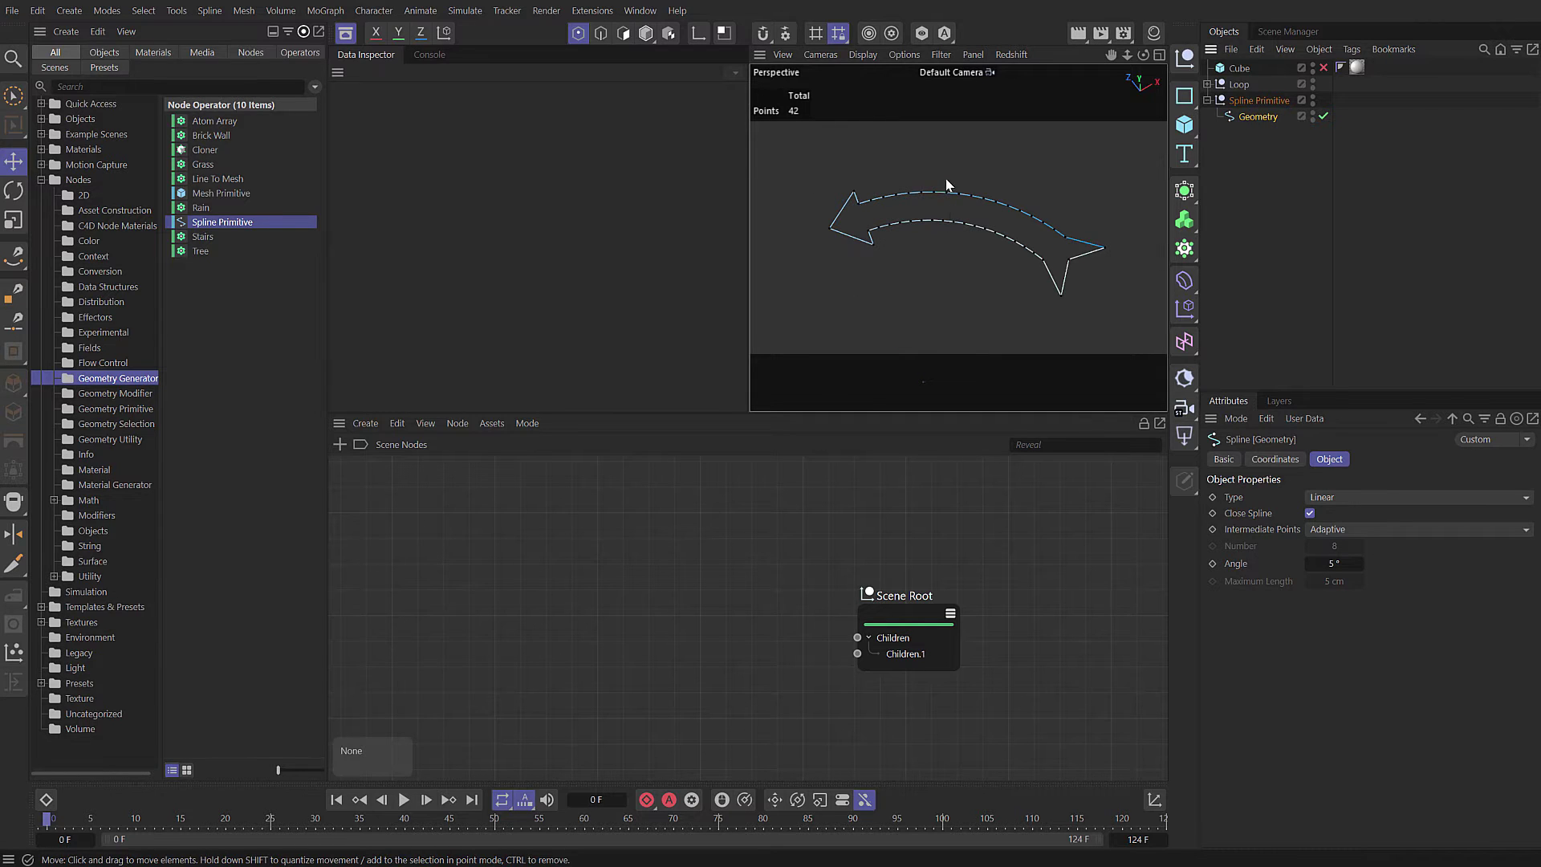
{"action": "left_click", "coordinate": [1257, 101]}
{"action": "key", "text": "Delete"}
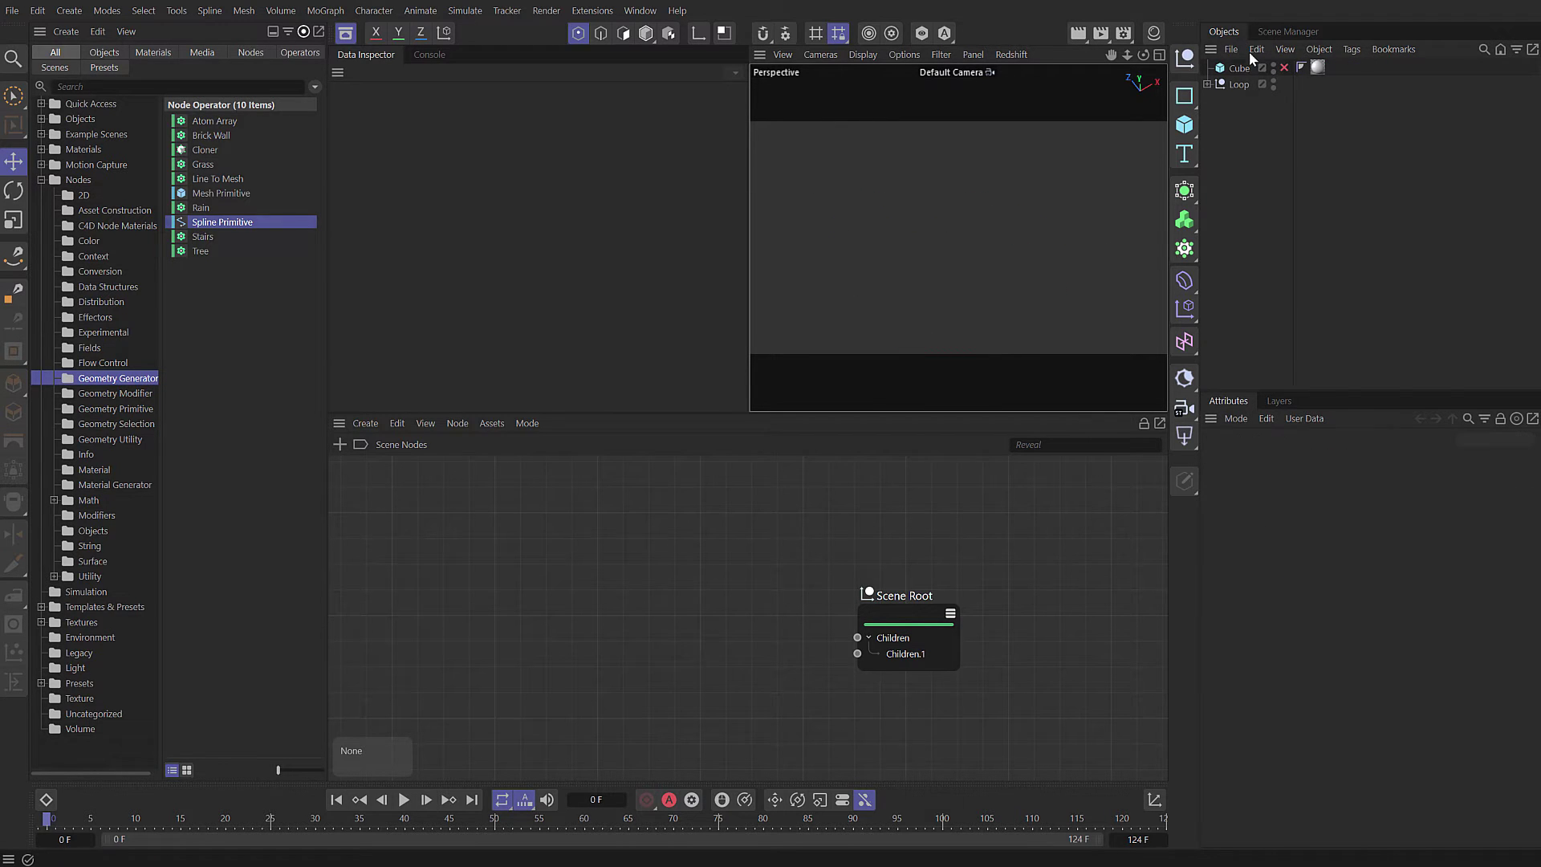
{"action": "left_click", "coordinate": [1285, 67]}
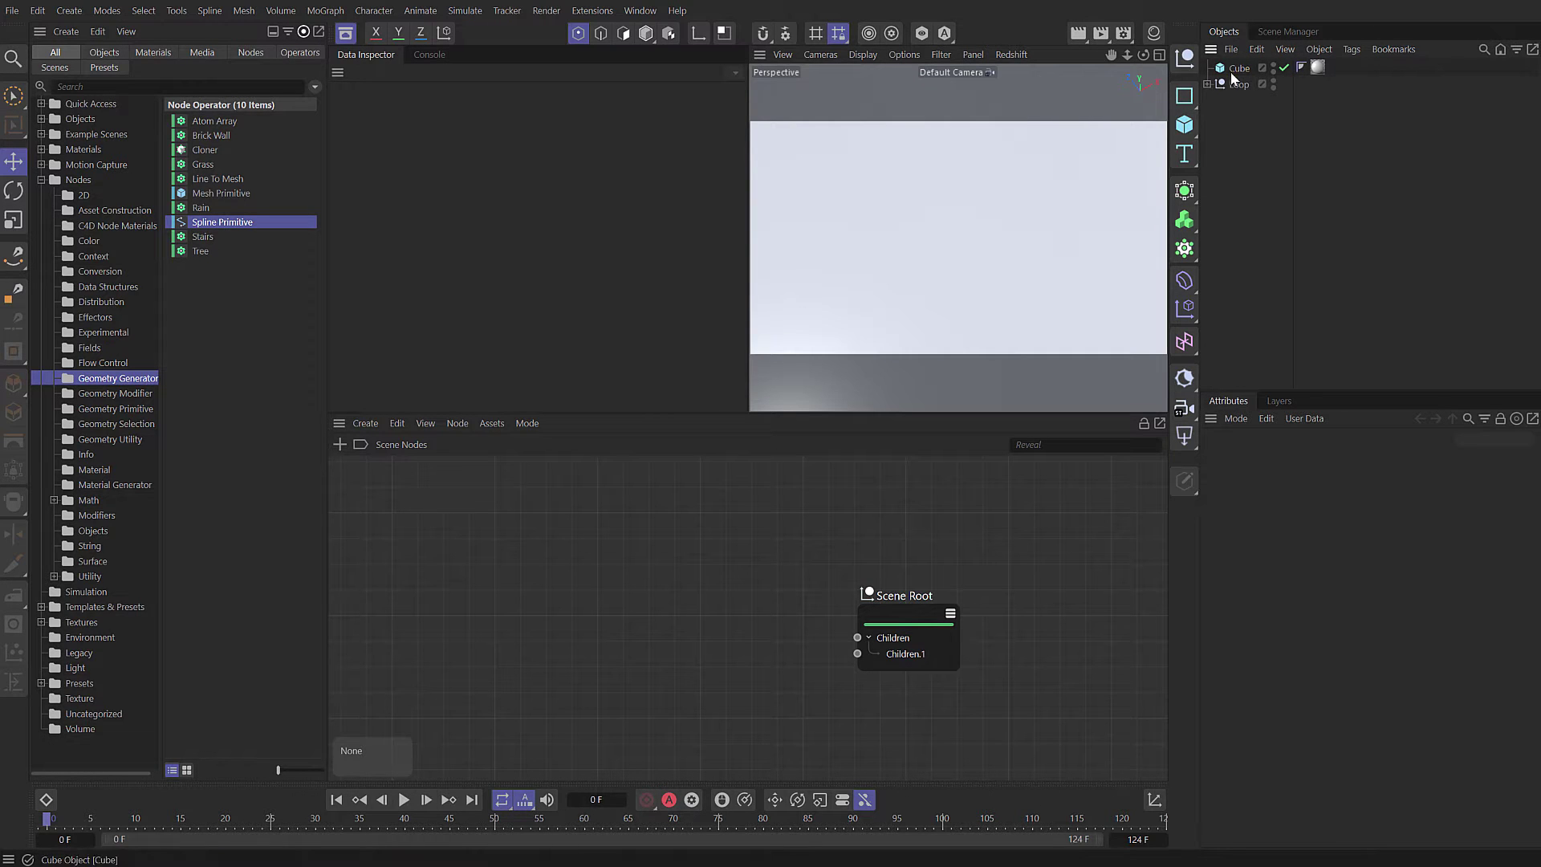
Frame the Cube in the viewport and orbit to a more frontal view.
{"action": "left_click", "coordinate": [1240, 68]}
{"action": "key", "text": "h"}
{"action": "scroll", "coordinate": [958, 278], "scroll_direction": "down", "scroll_amount": 5}
{"action": "left_click_drag", "start_coordinate": [1001, 249], "coordinate": [950, 174], "text": "alt"}
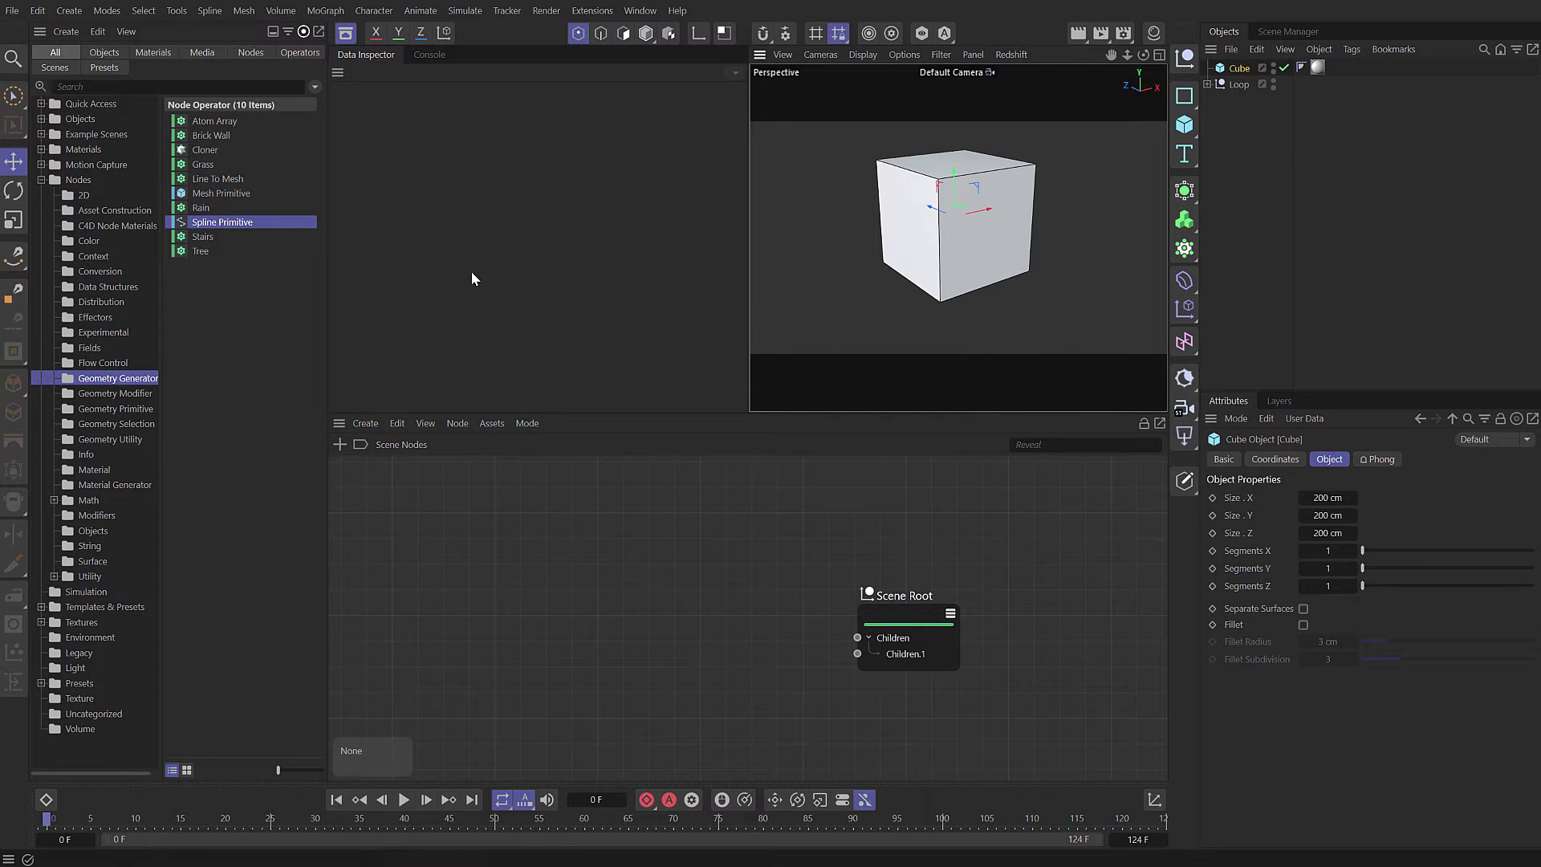
Browse the Geometry Modifier operators Delete, Extrude and Melt.
{"action": "left_click", "coordinate": [88, 394]}
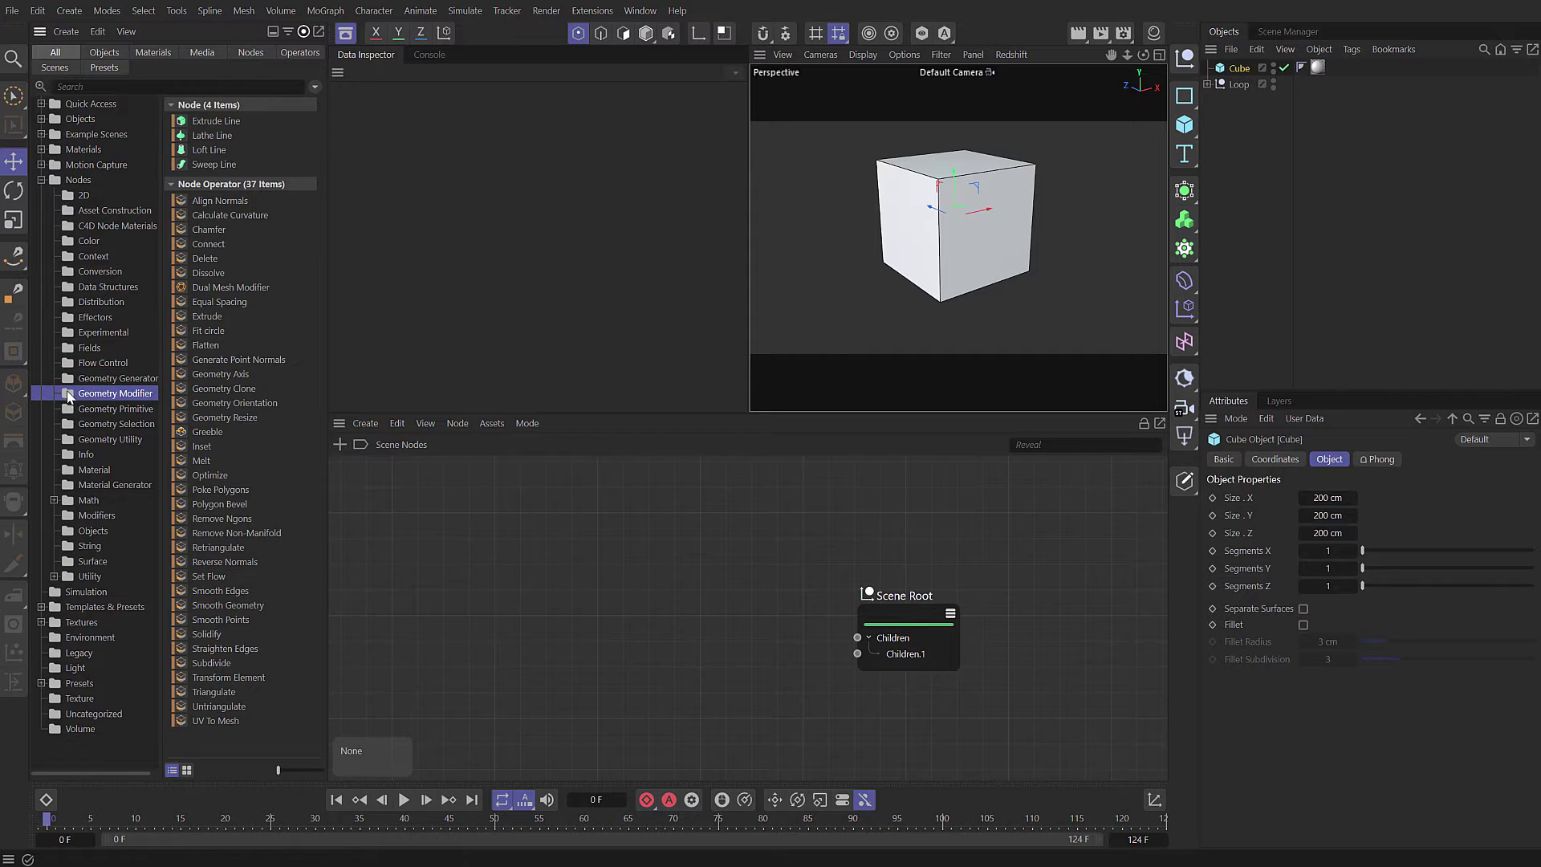
{"action": "left_click", "coordinate": [209, 259]}
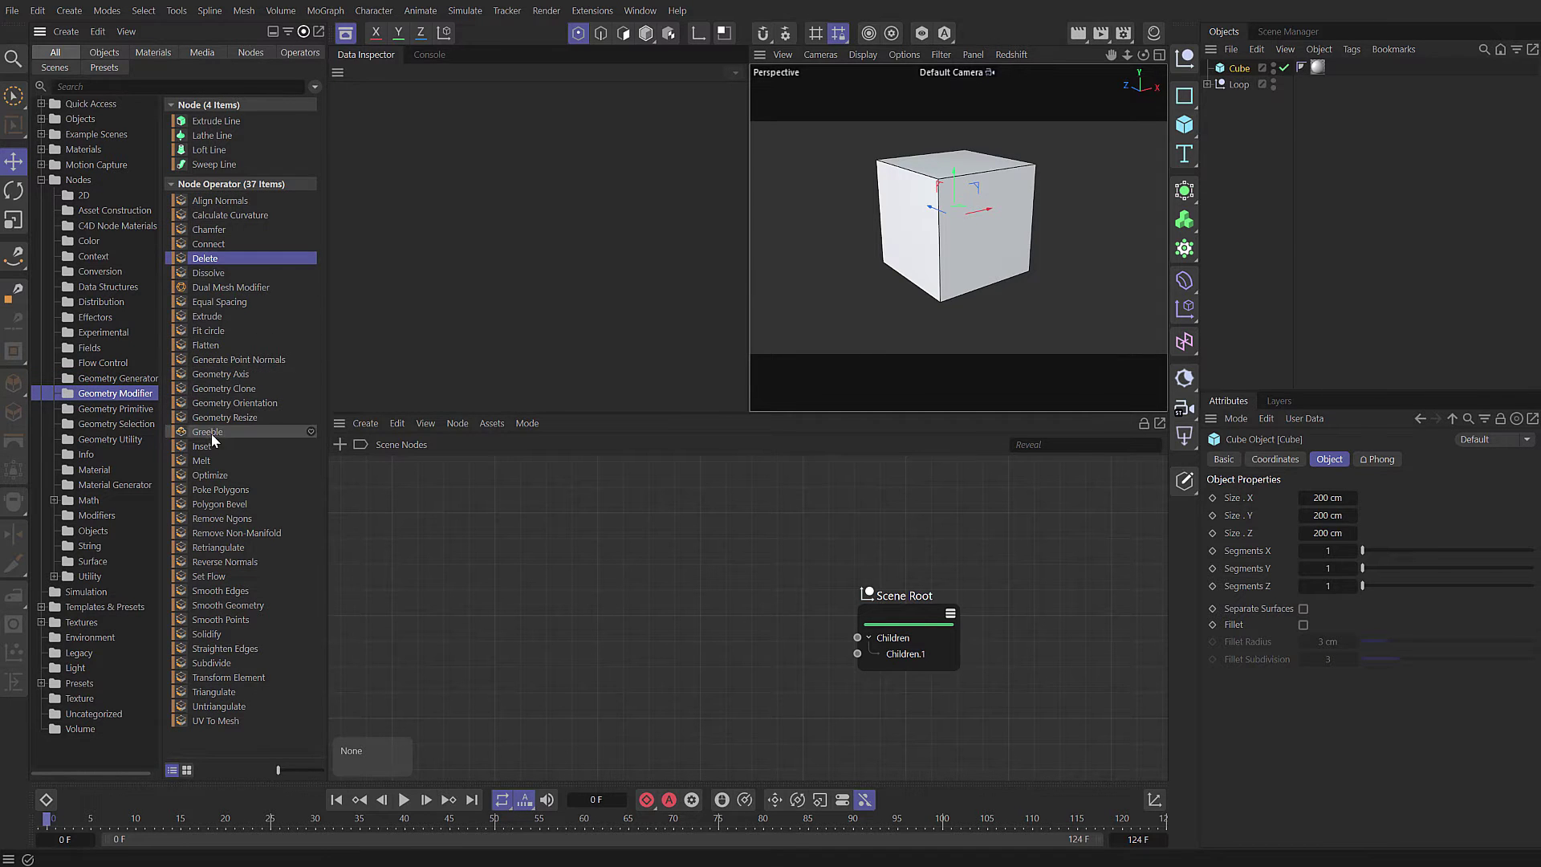
{"action": "left_click", "coordinate": [223, 319]}
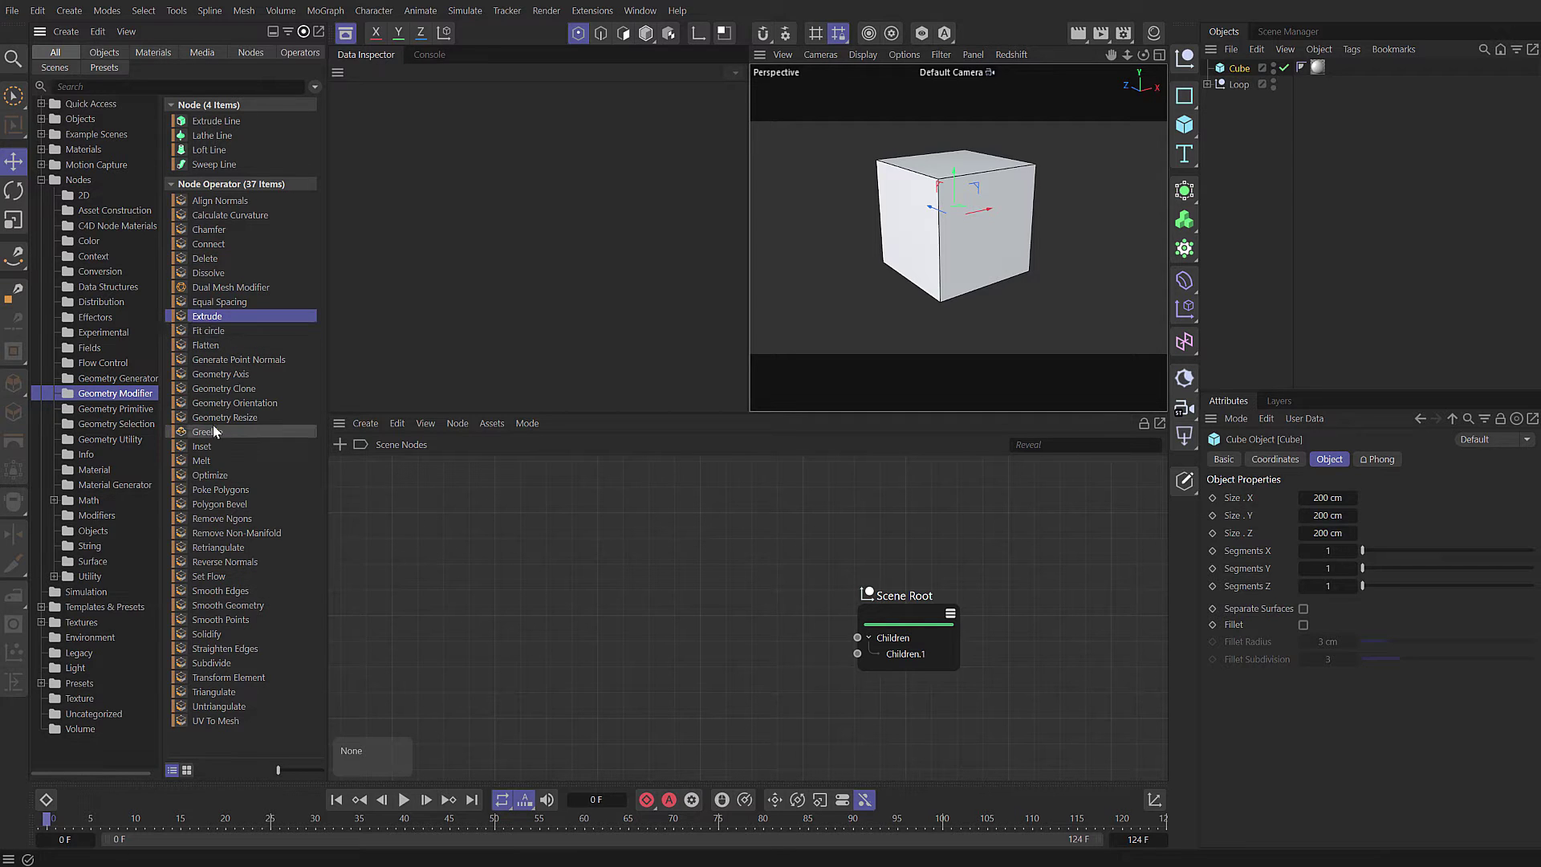
{"action": "left_click", "coordinate": [223, 463]}
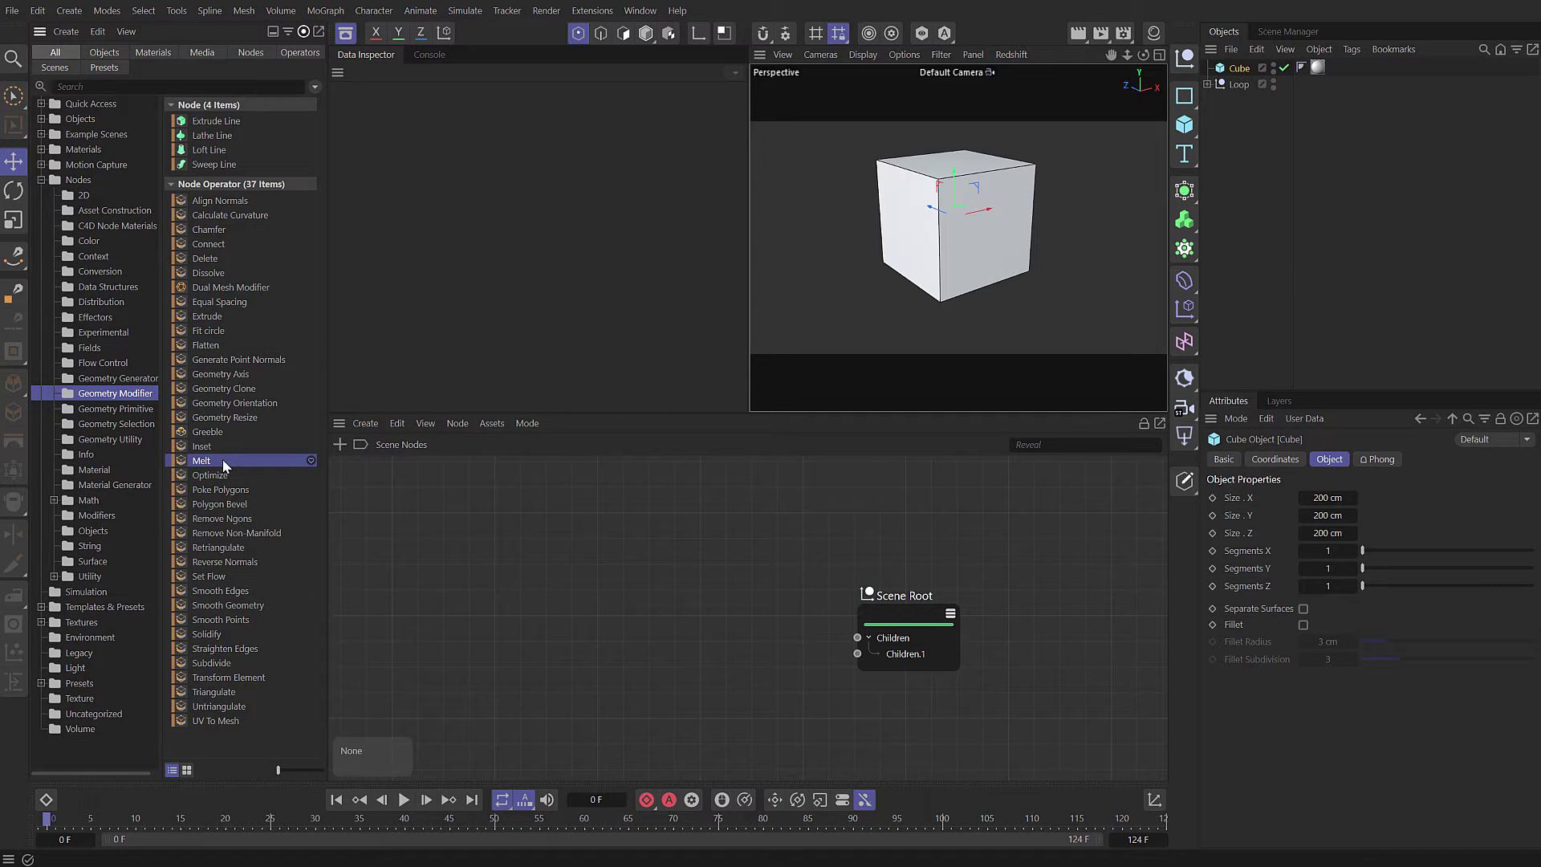
Browse the Geometry Selection operators, including Invert Selection and Grow Selection, and drag Noise Selection out.
{"action": "left_click", "coordinate": [100, 426]}
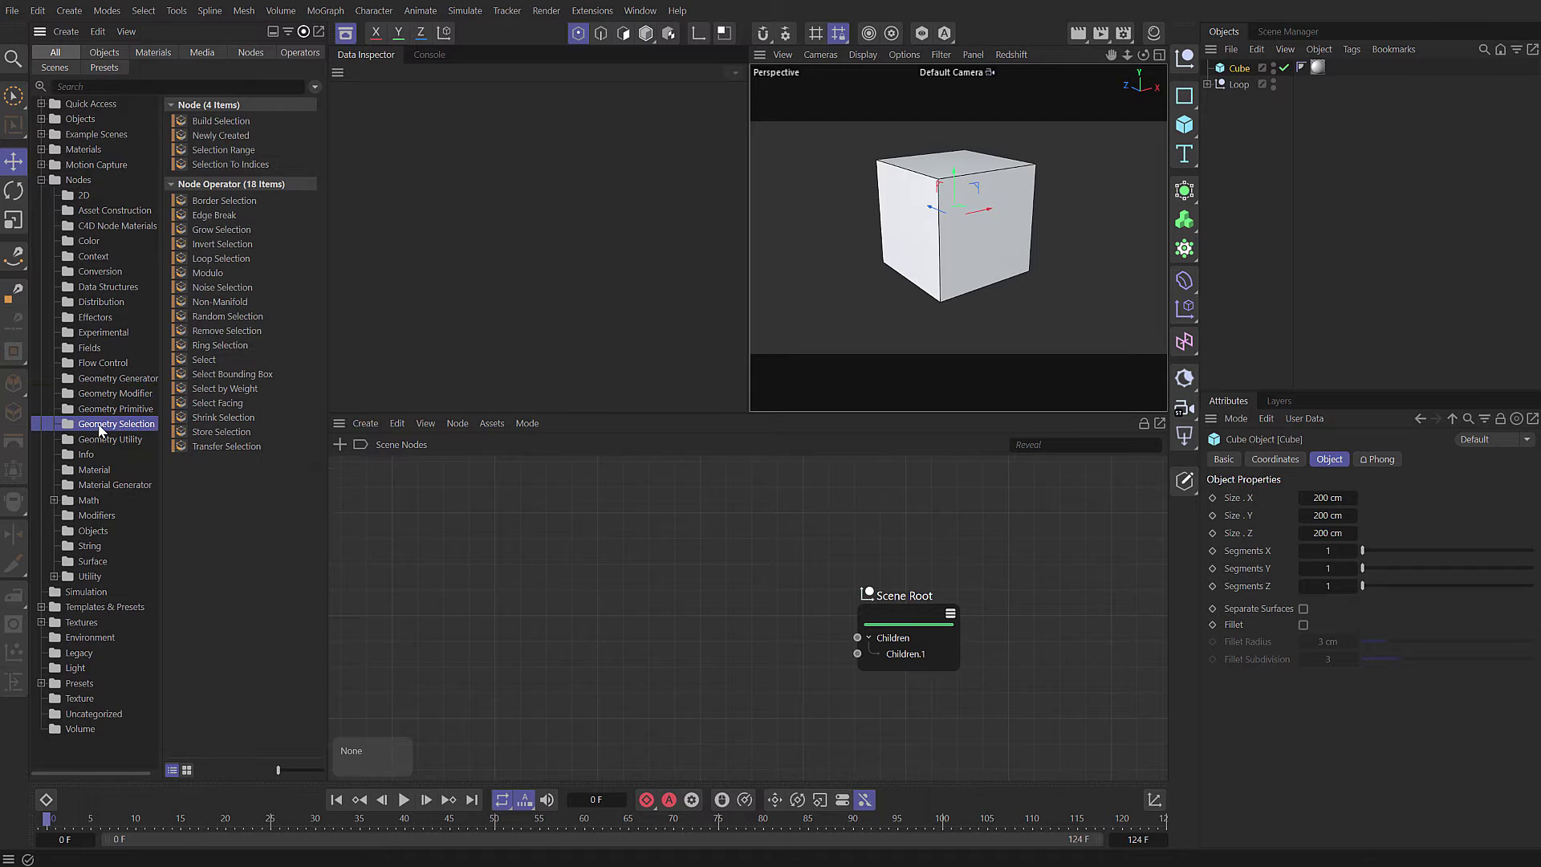
{"action": "left_click", "coordinate": [229, 241]}
{"action": "left_click", "coordinate": [241, 230]}
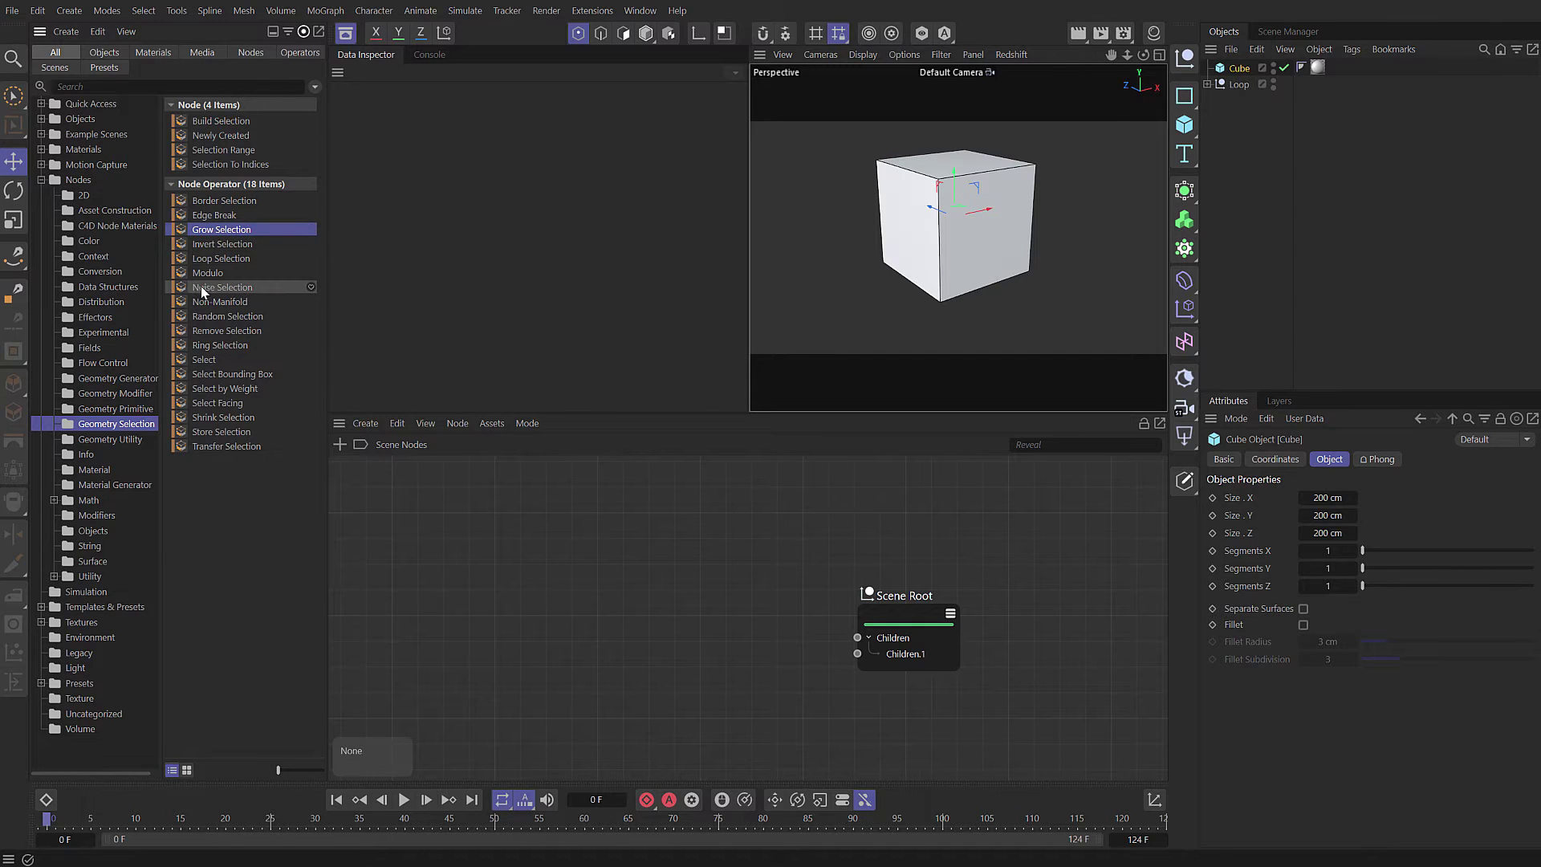
{"action": "left_click_drag", "start_coordinate": [182, 288], "coordinate": [1062, 137]}
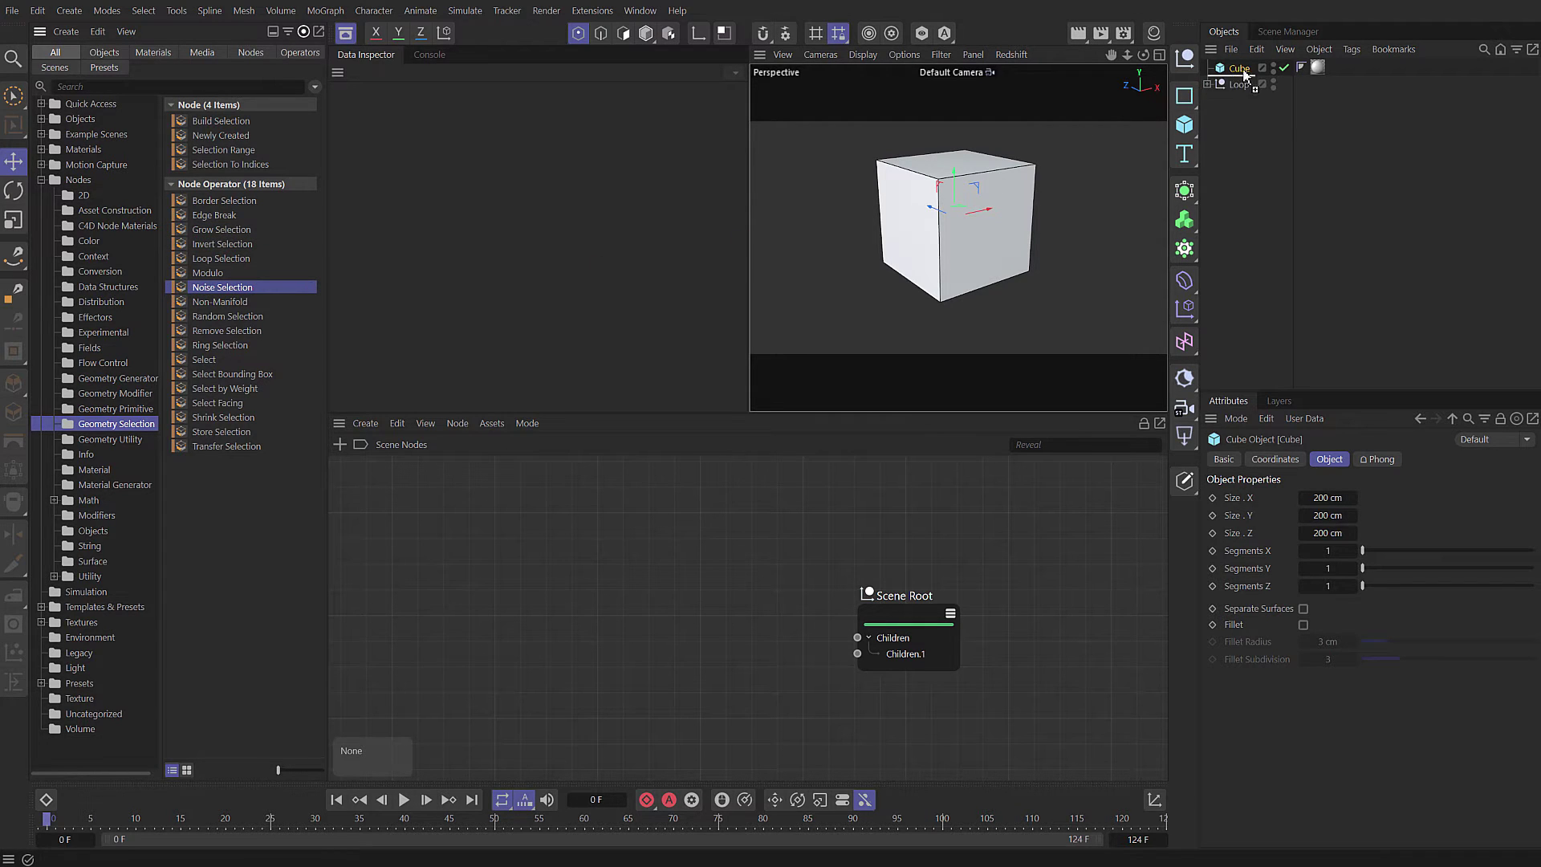
Put a Noise Selection deformer under the Cube, keeping Polygons selection and Perlin noise.
{"action": "left_click_drag", "start_coordinate": [1245, 69], "coordinate": [1244, 69]}
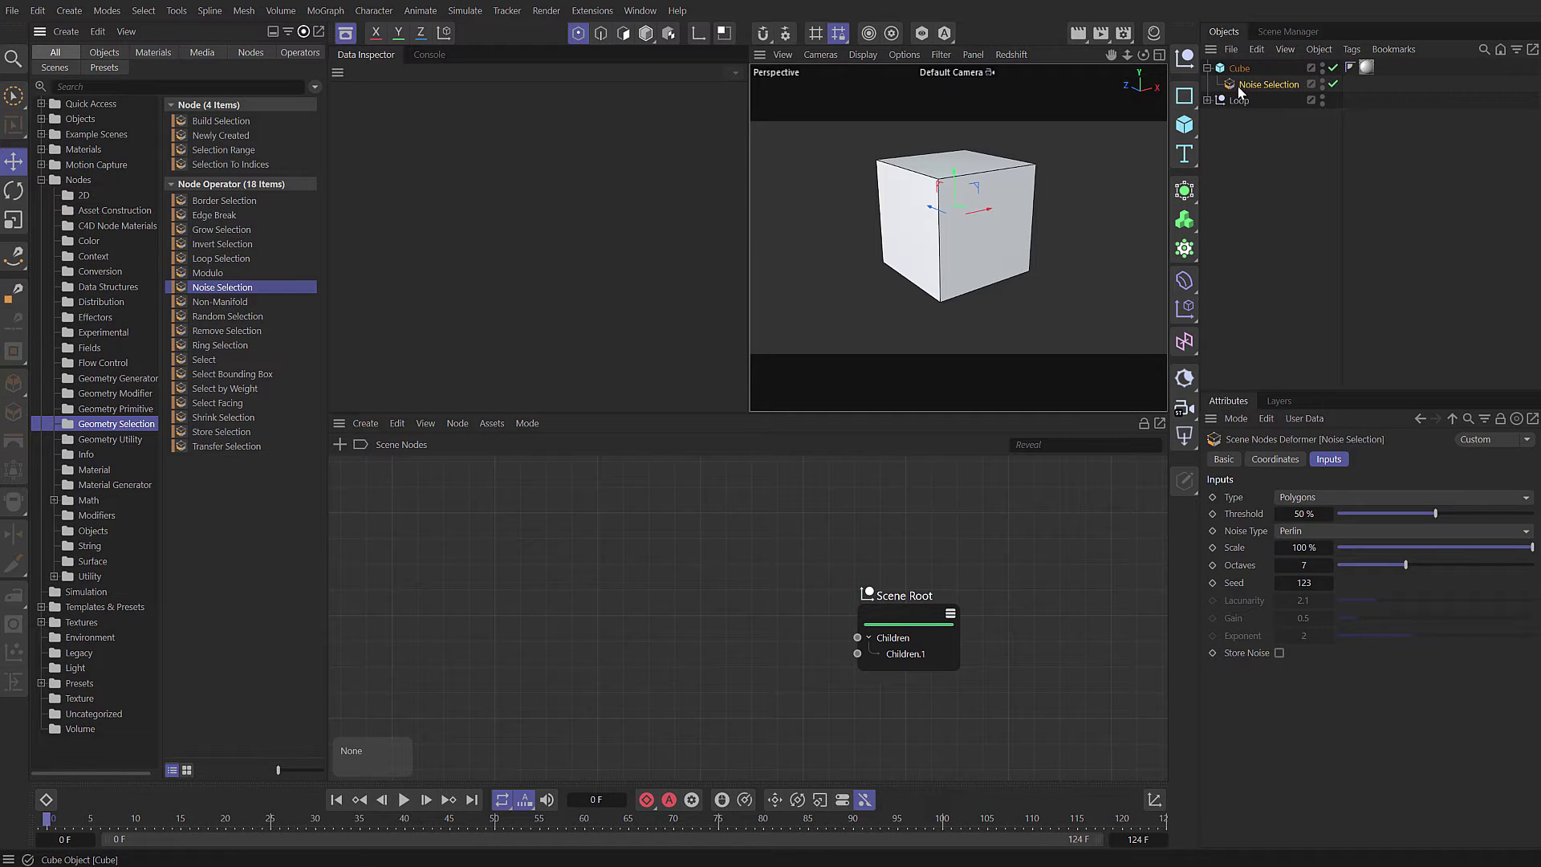
{"action": "left_click", "coordinate": [1315, 500]}
{"action": "left_click", "coordinate": [1313, 500]}
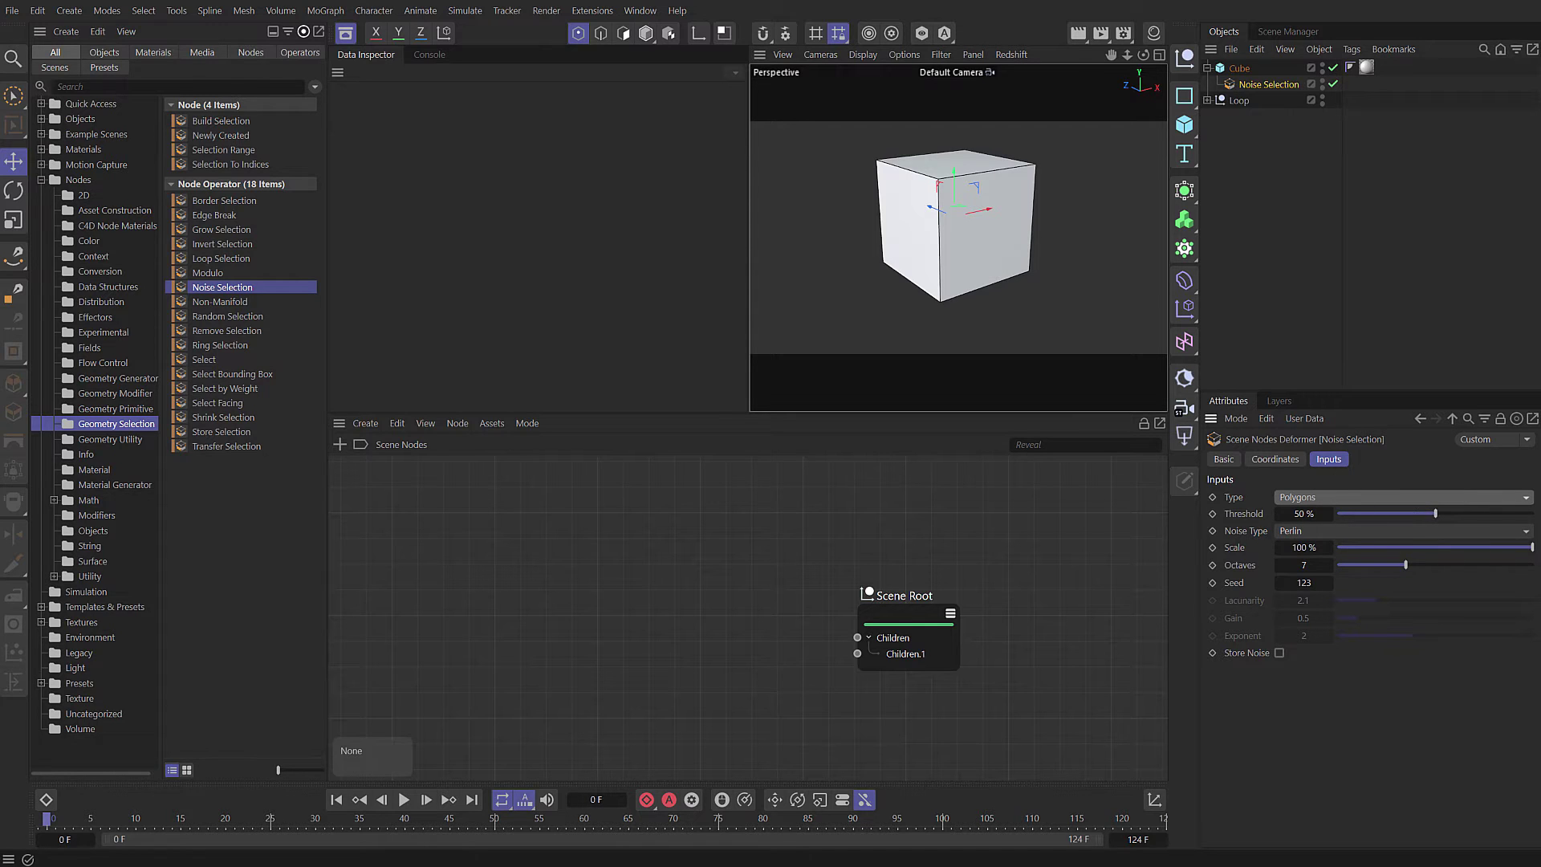
{"action": "left_click", "coordinate": [1305, 530]}
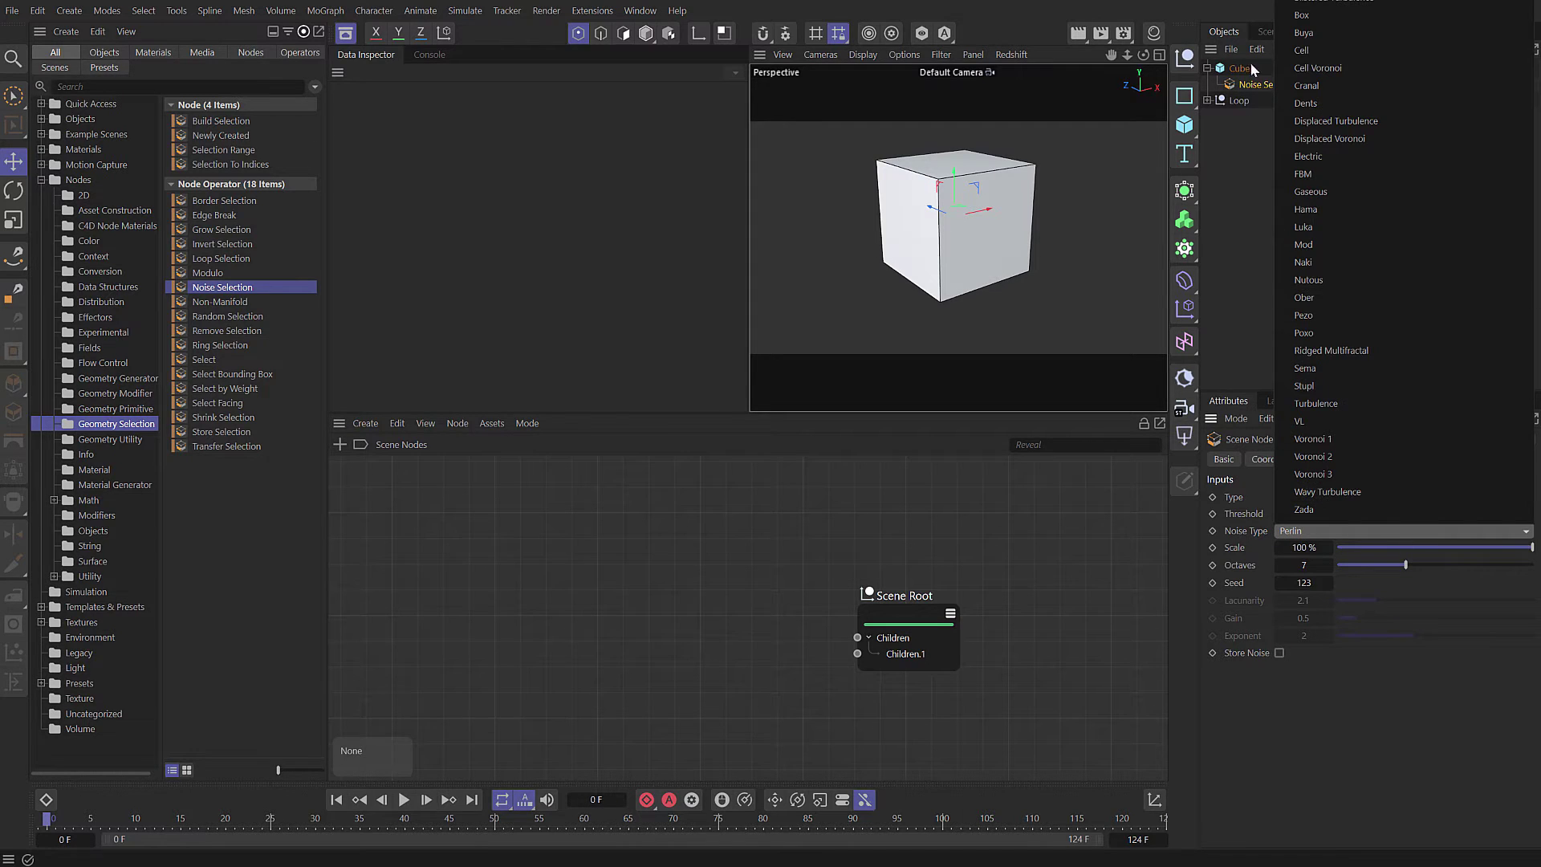
{"action": "left_click", "coordinate": [1290, 652]}
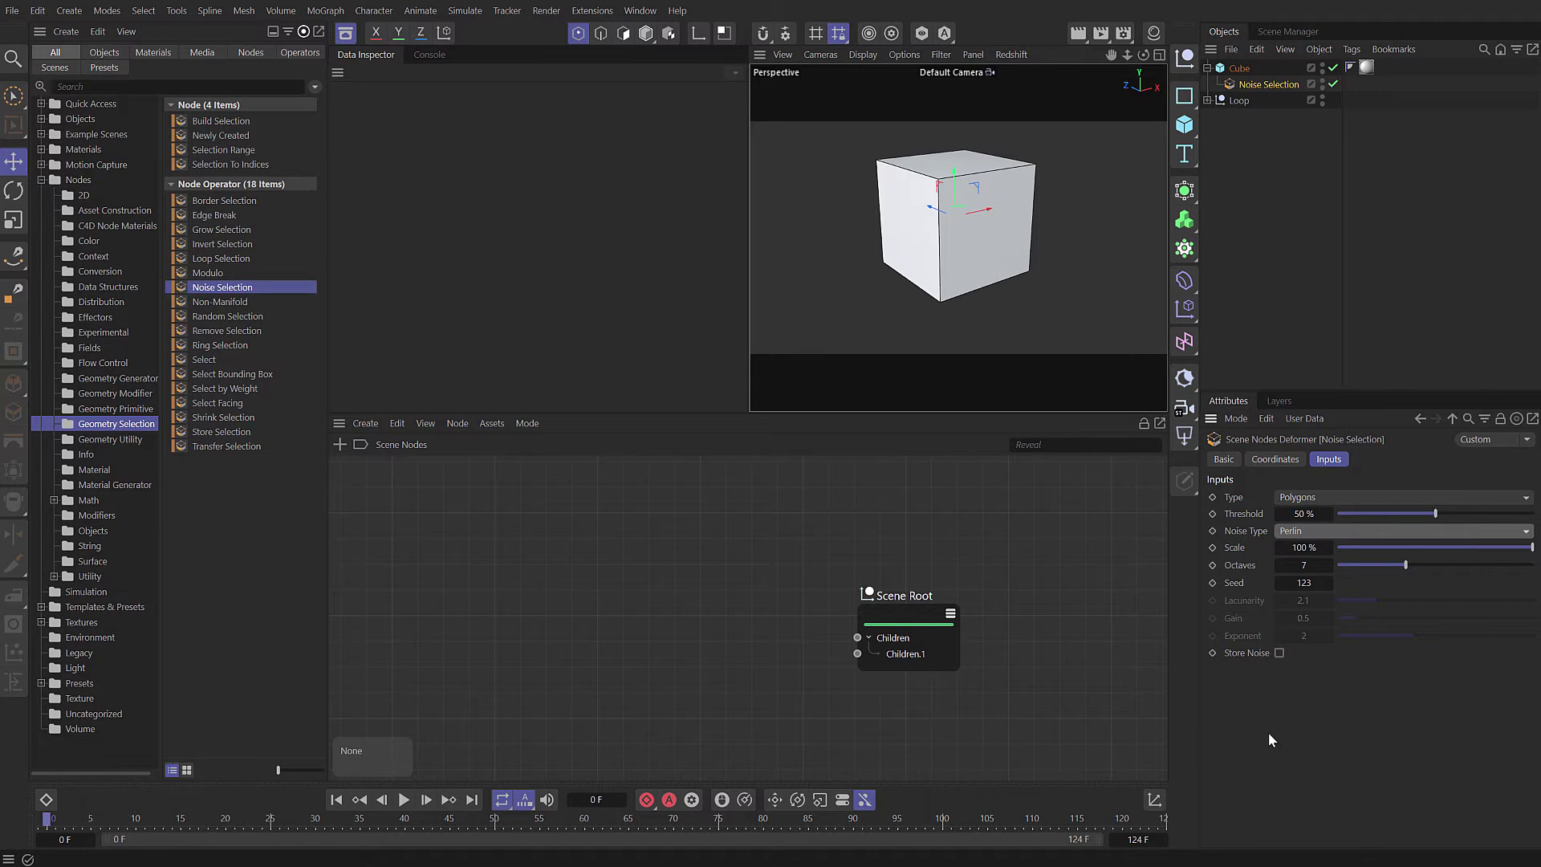
Add an Extrude deformer below Noise Selection and set the noise seed to 124.
{"action": "left_click", "coordinate": [86, 394]}
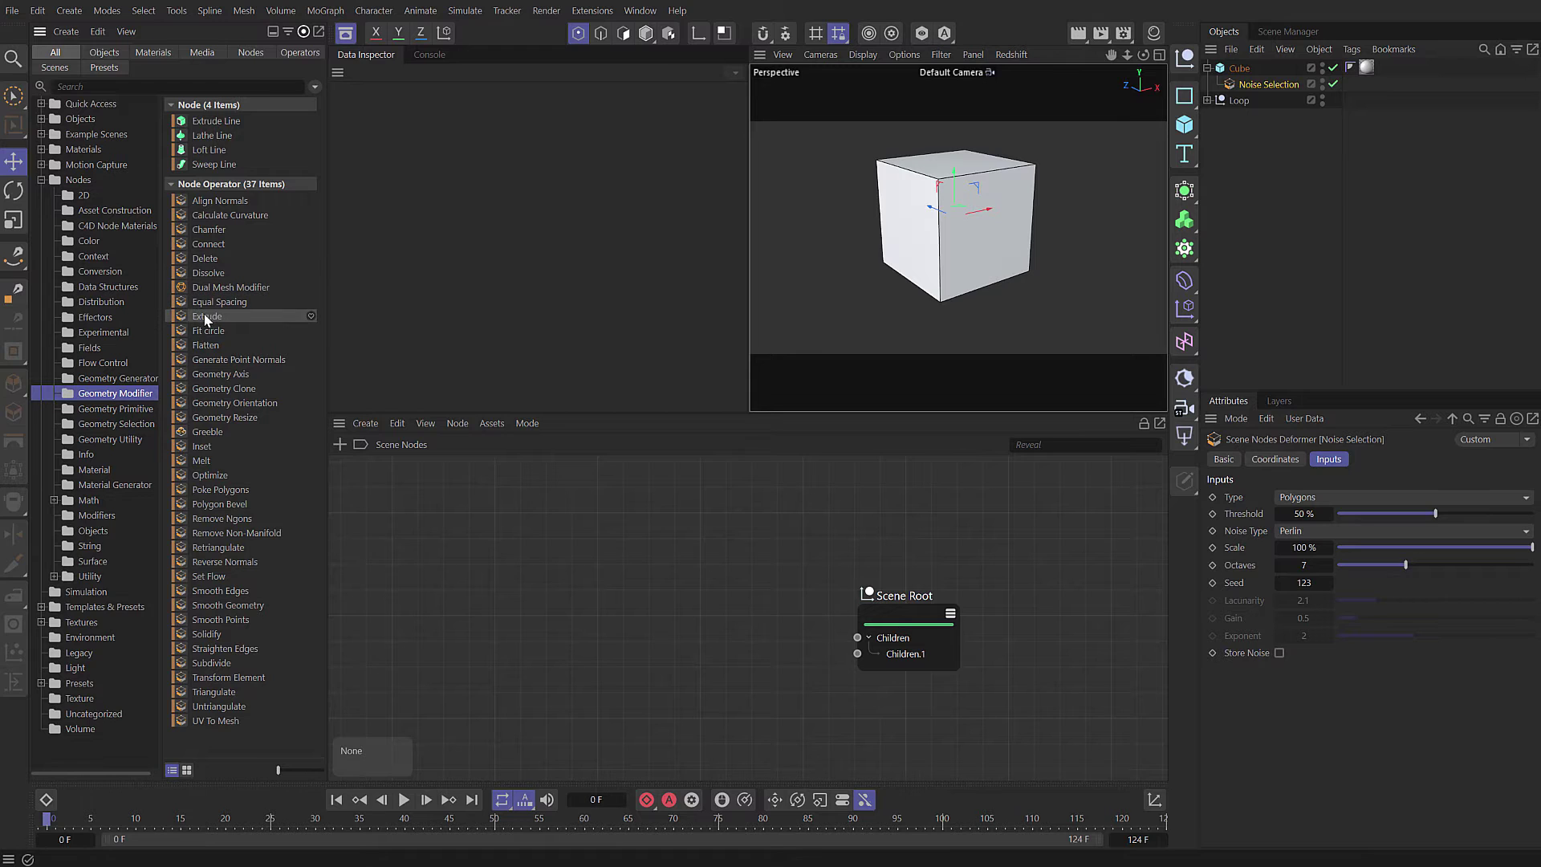
{"action": "mouse_move", "coordinate": [207, 315]}
{"action": "left_mouse_down"}
{"action": "mouse_move", "coordinate": [863, 248]}
{"action": "mouse_move", "coordinate": [1255, 102]}
{"action": "left_mouse_up"}
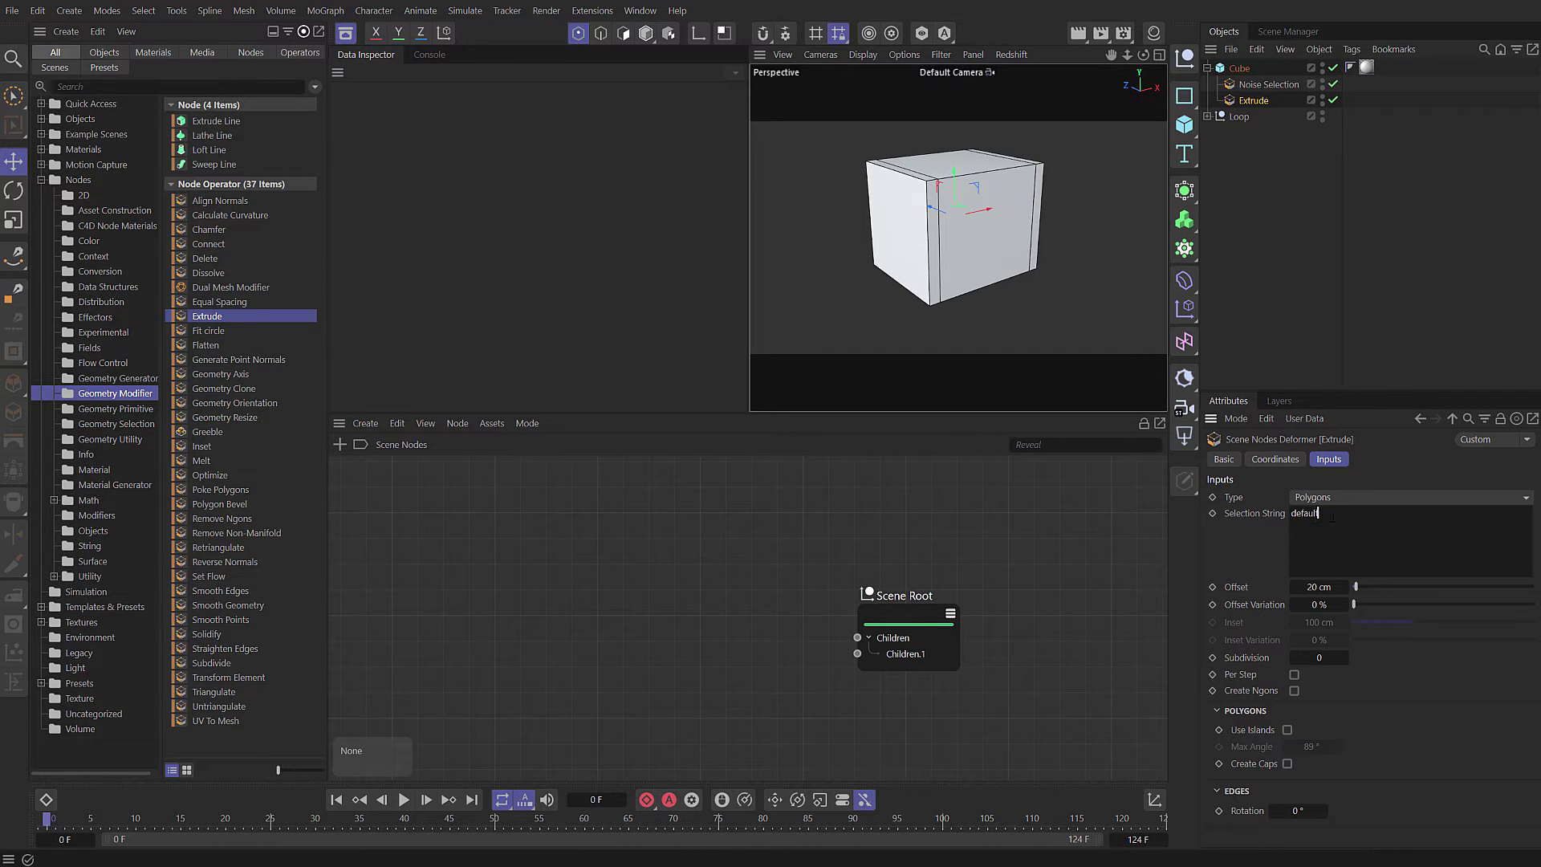
{"action": "left_click_drag", "start_coordinate": [1321, 514], "coordinate": [1259, 525]}
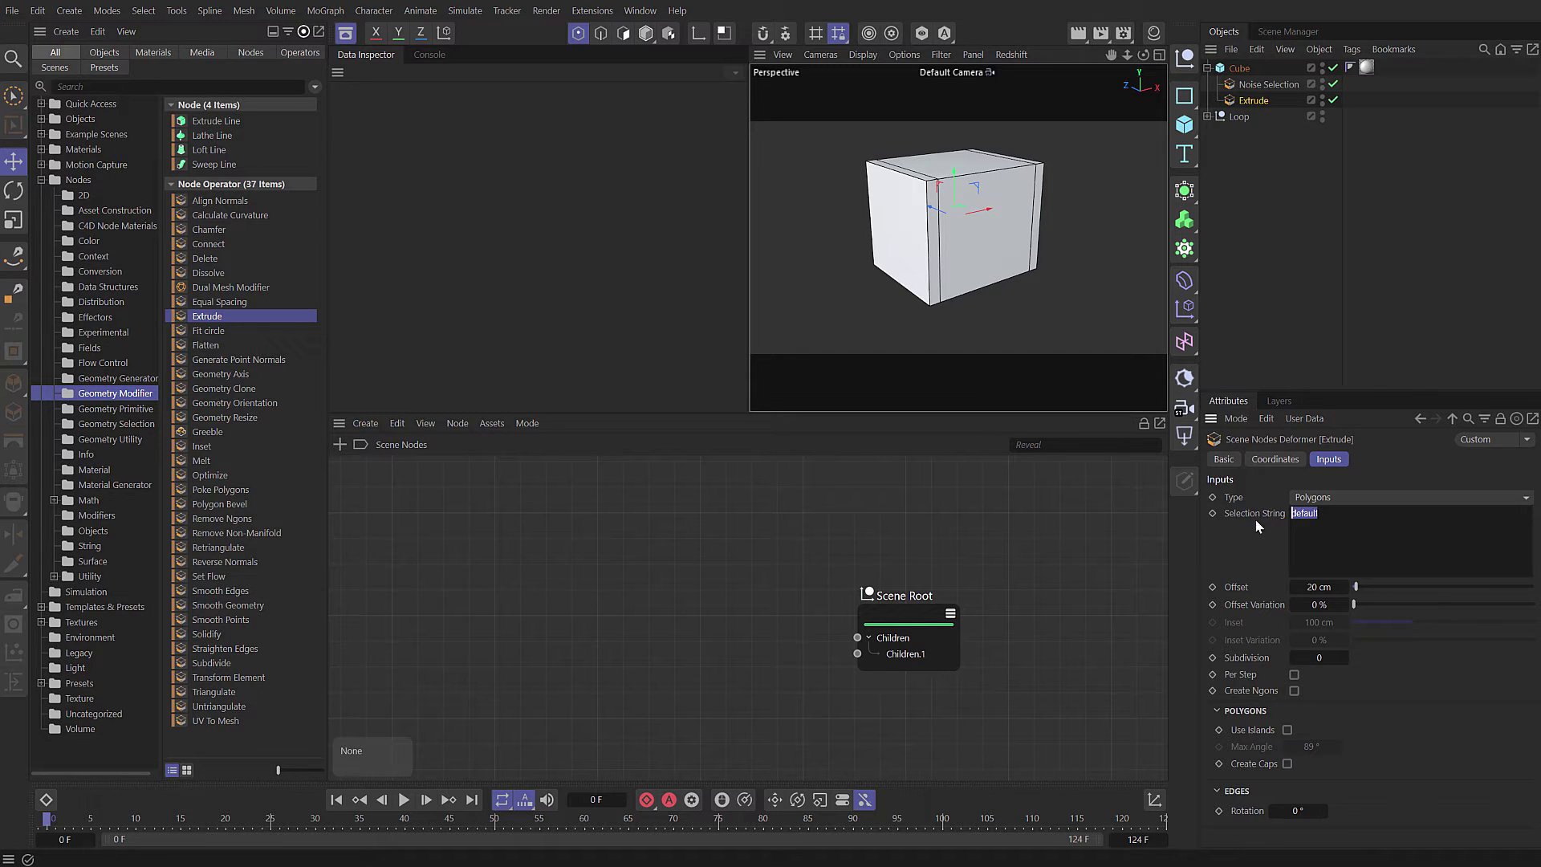
{"action": "left_click", "coordinate": [1268, 84]}
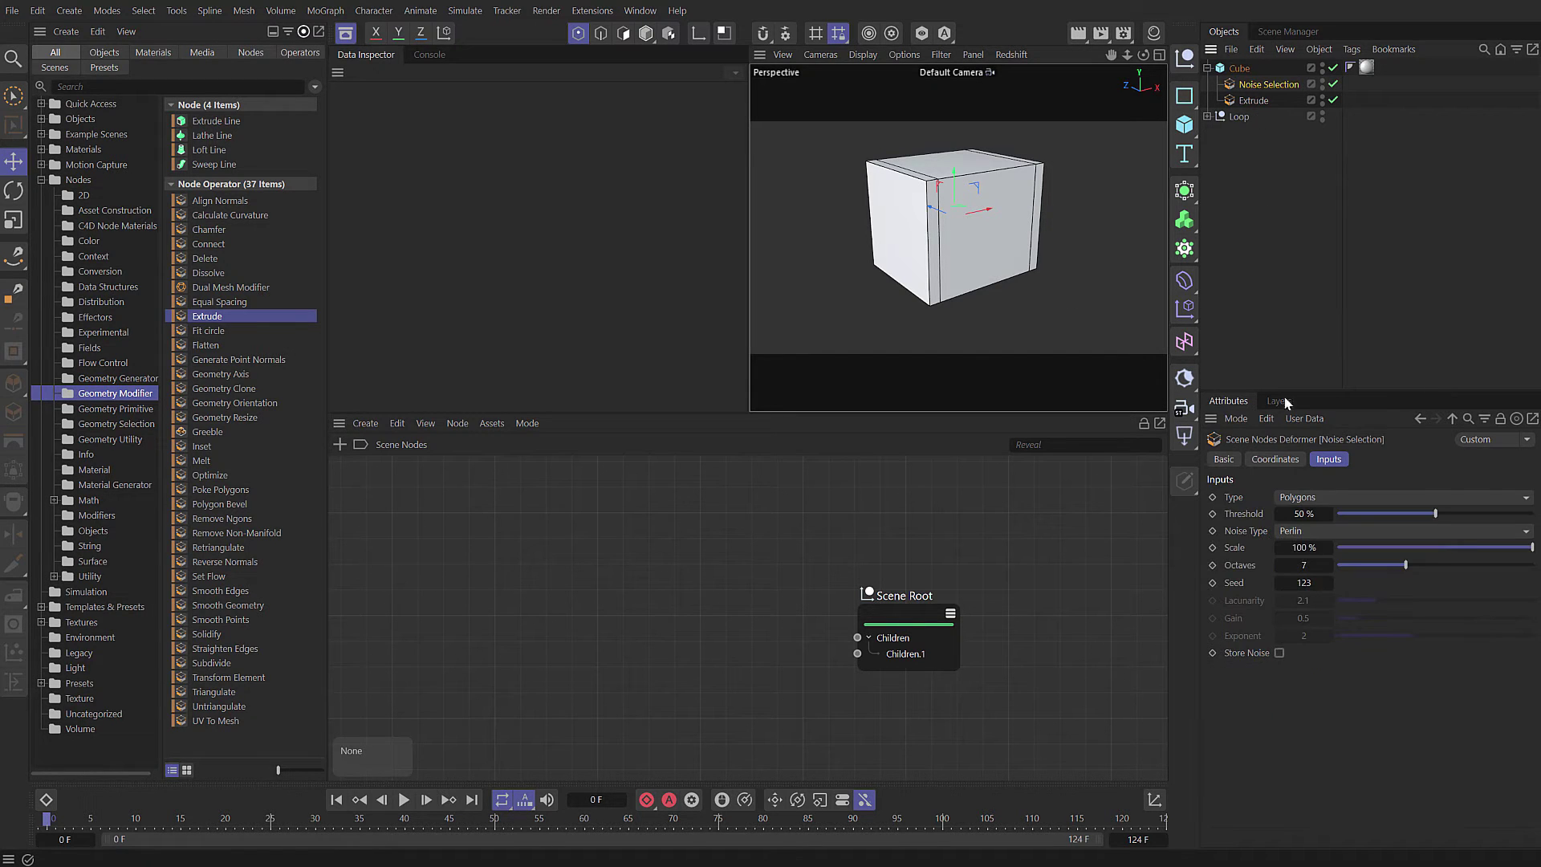
{"action": "left_click", "coordinate": [1329, 582]}
{"action": "left_click_drag", "start_coordinate": [1043, 209], "coordinate": [975, 106], "text": "alt"}
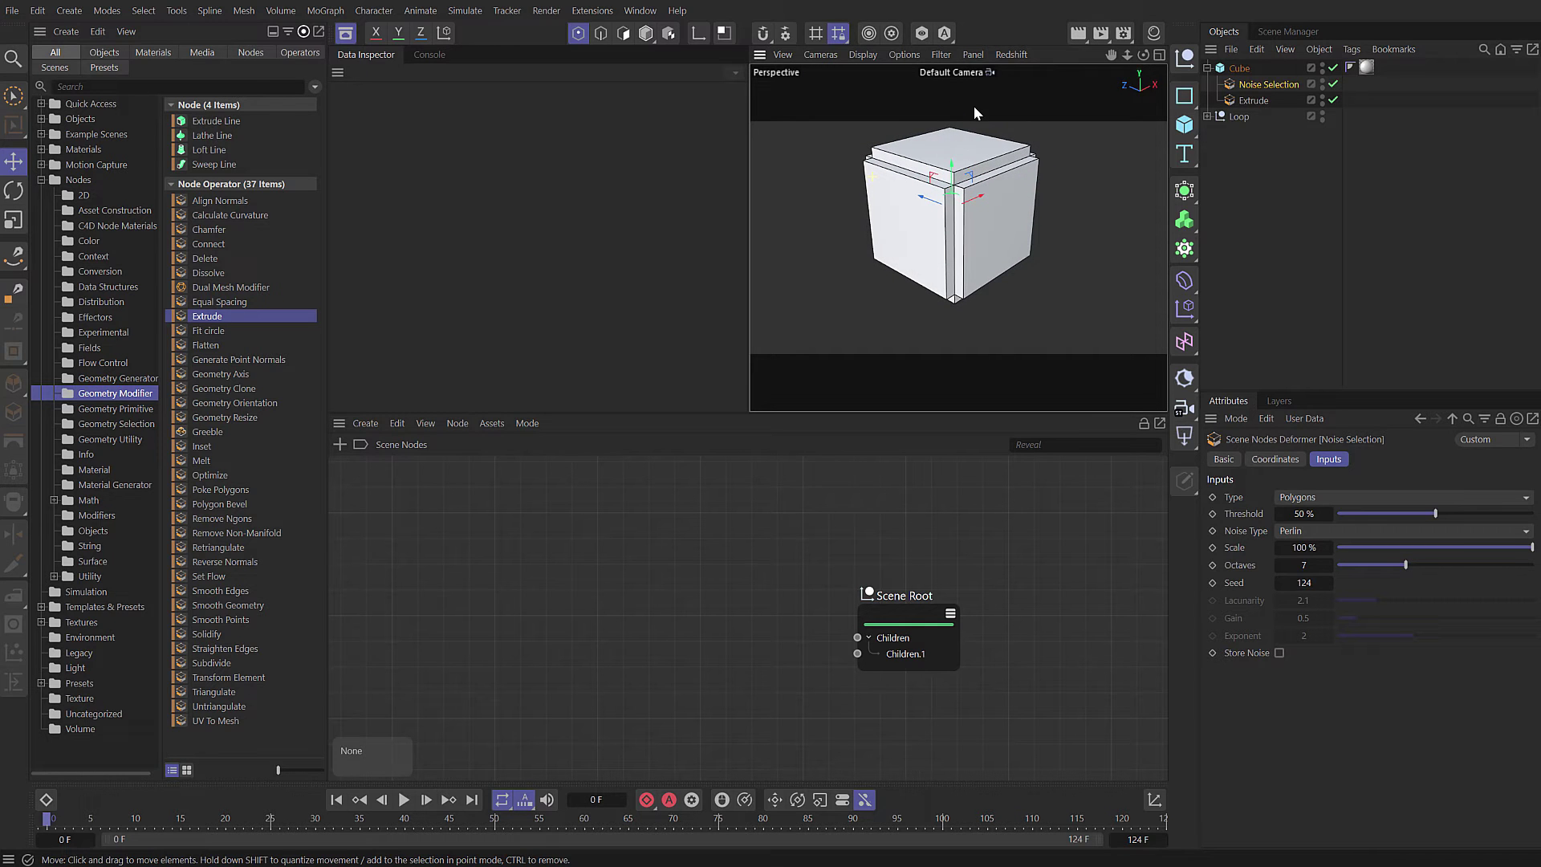
Give Extrude a 500 cm offset, 75% offset variation and 2 subdivisions.
{"action": "left_click", "coordinate": [1244, 98]}
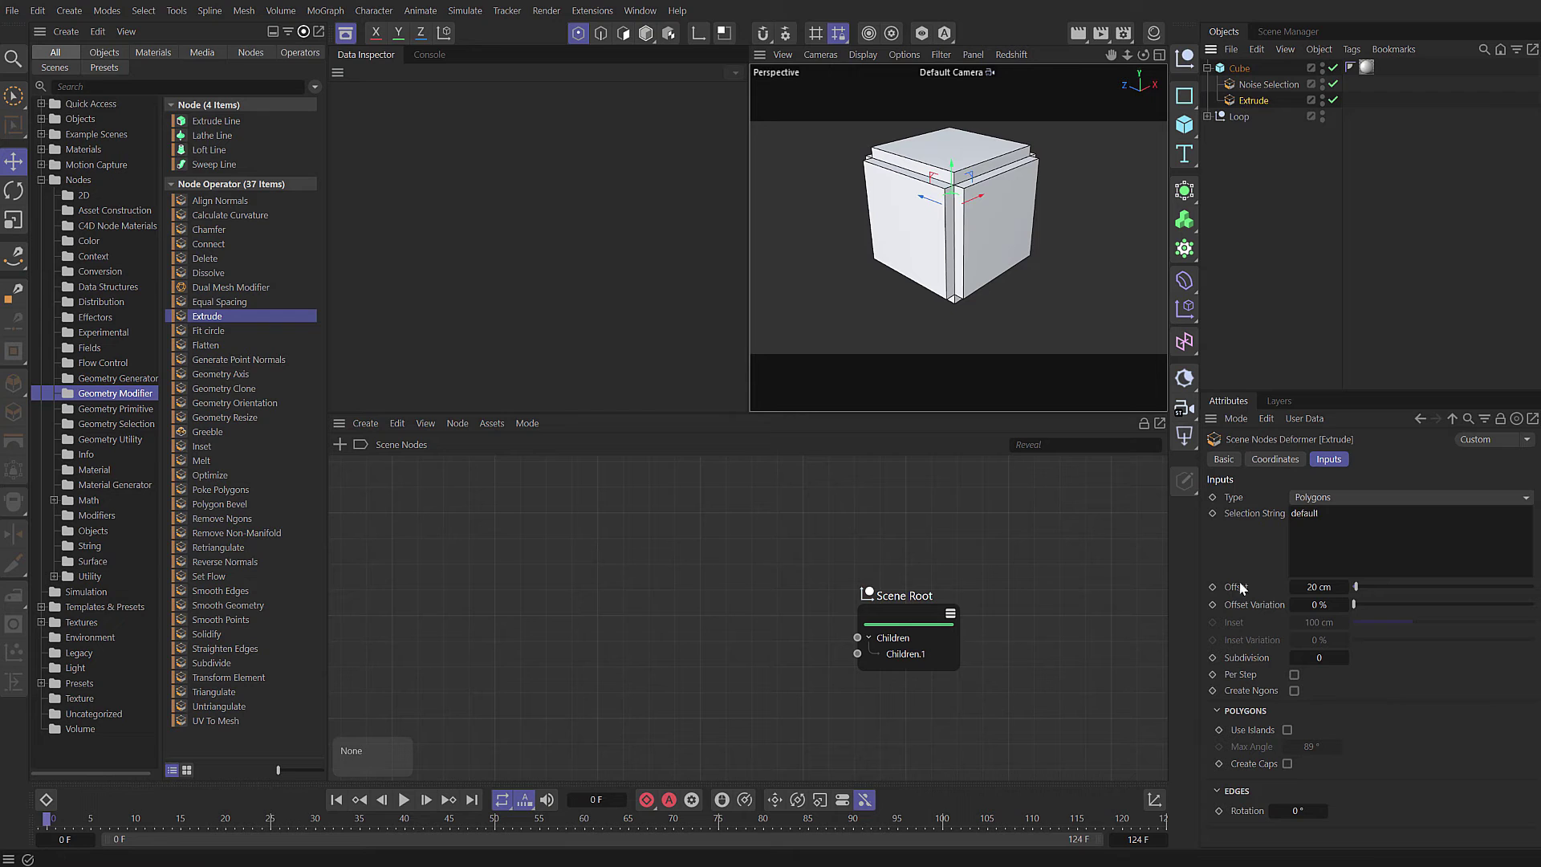
{"action": "double_click", "coordinate": [1308, 587]}
{"action": "type", "text": "500"}
{"action": "key", "text": "Return"}
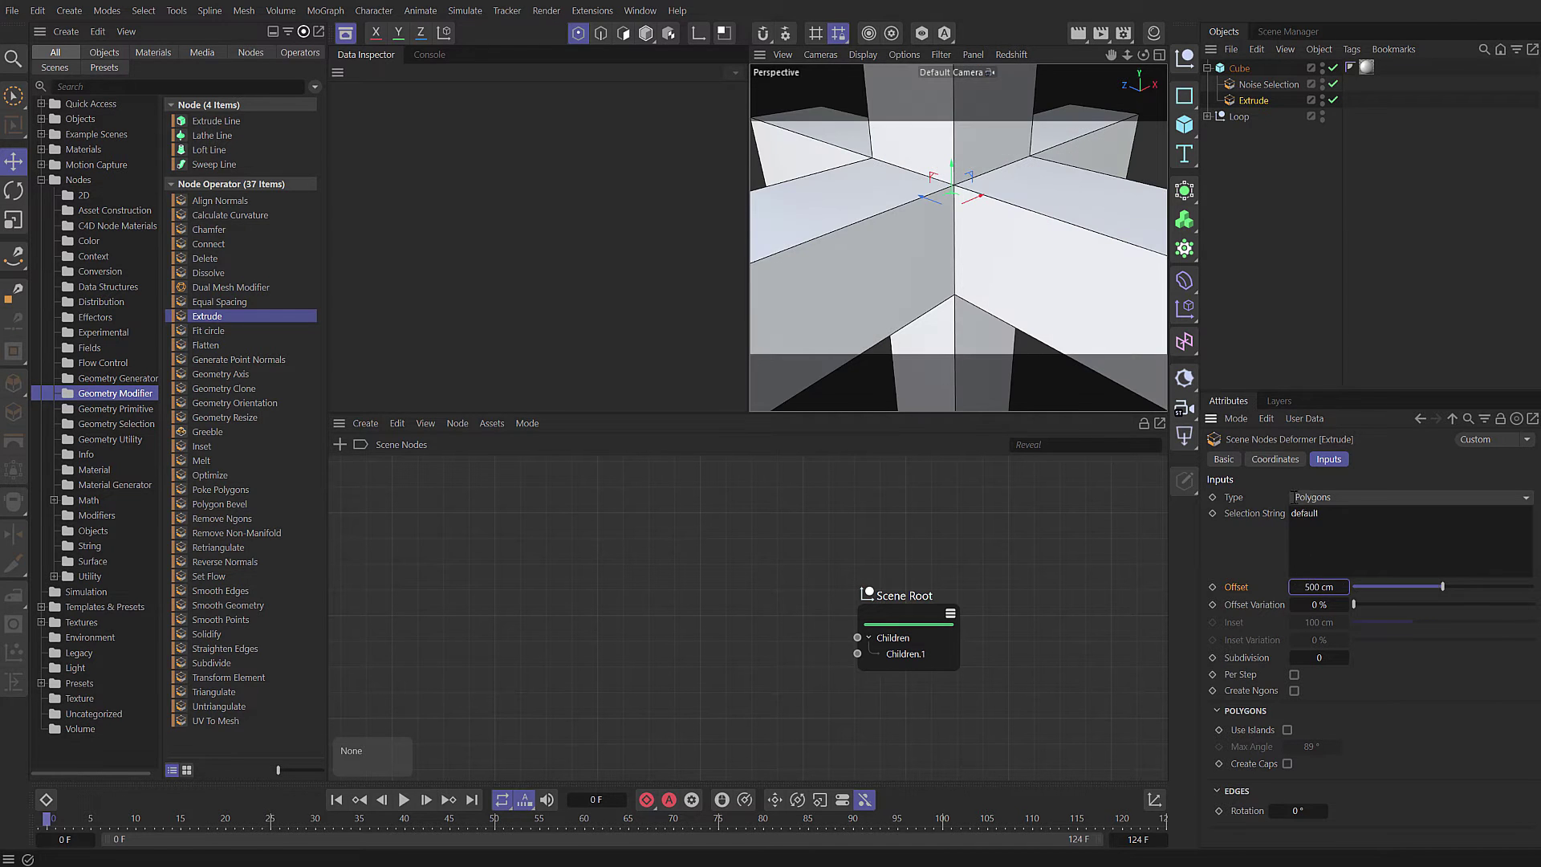
{"action": "scroll", "coordinate": [1015, 234], "scroll_direction": "down", "scroll_amount": 5}
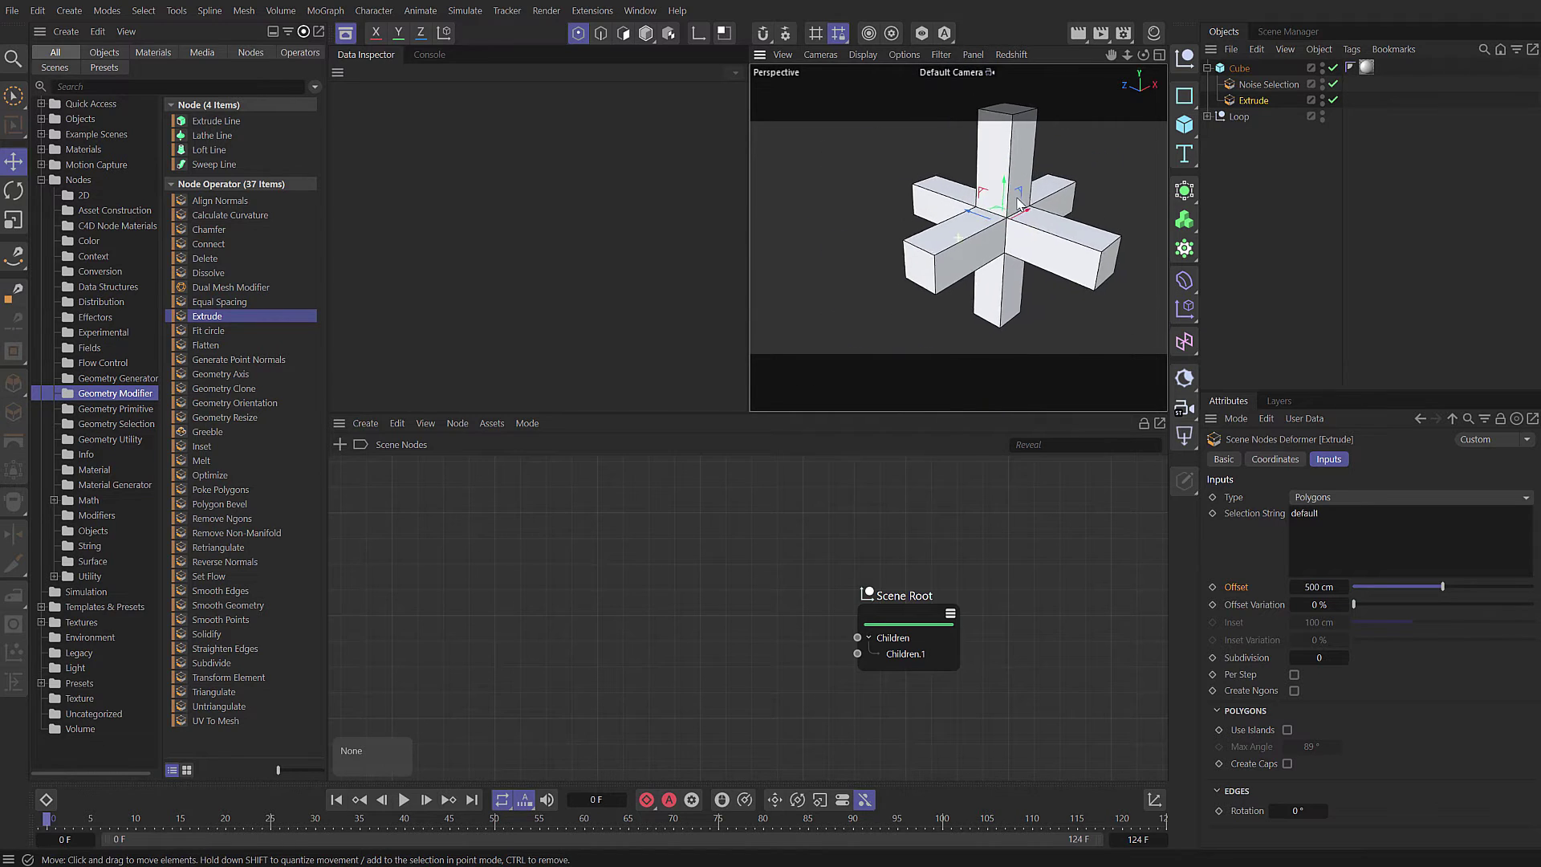
{"action": "middle_click_drag", "start_coordinate": [1006, 207], "coordinate": [964, 218], "text": "alt"}
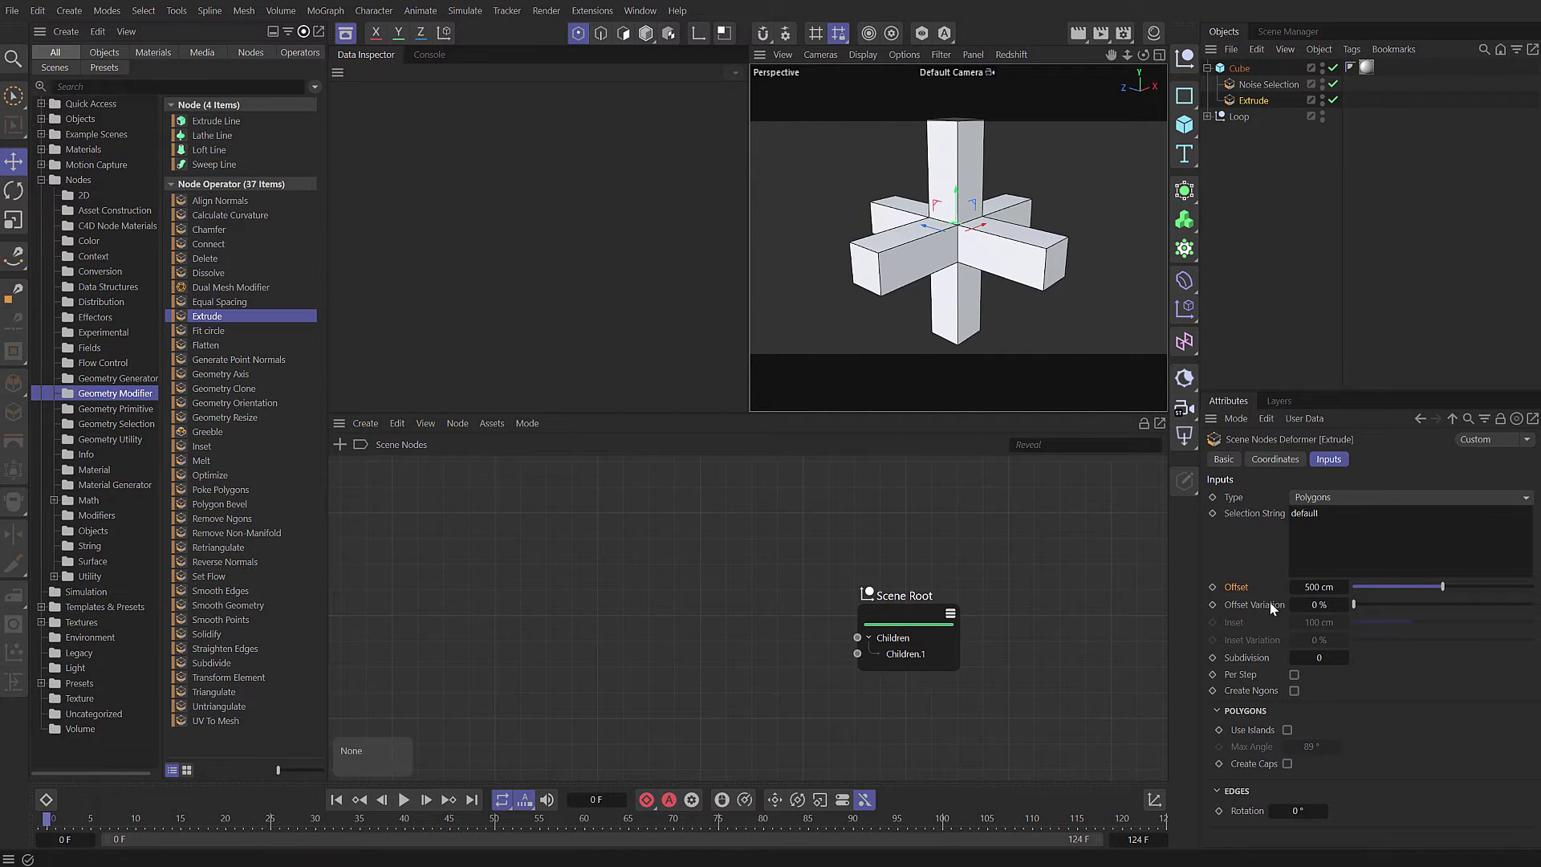
{"action": "left_click_drag", "start_coordinate": [1355, 605], "coordinate": [1489, 608]}
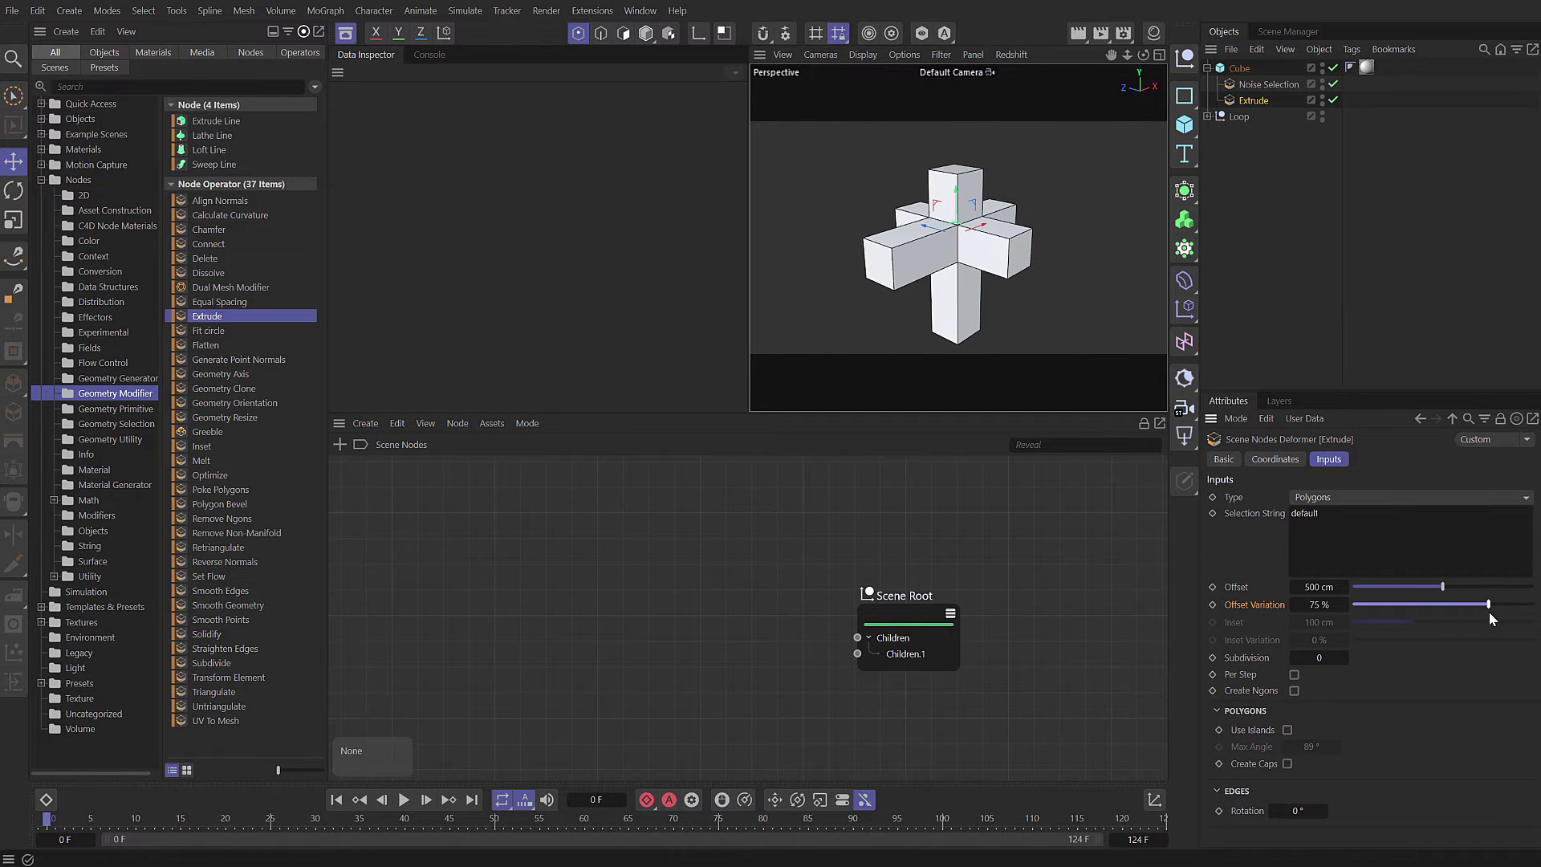
{"action": "left_click", "coordinate": [1346, 659]}
{"action": "left_click", "coordinate": [1346, 660]}
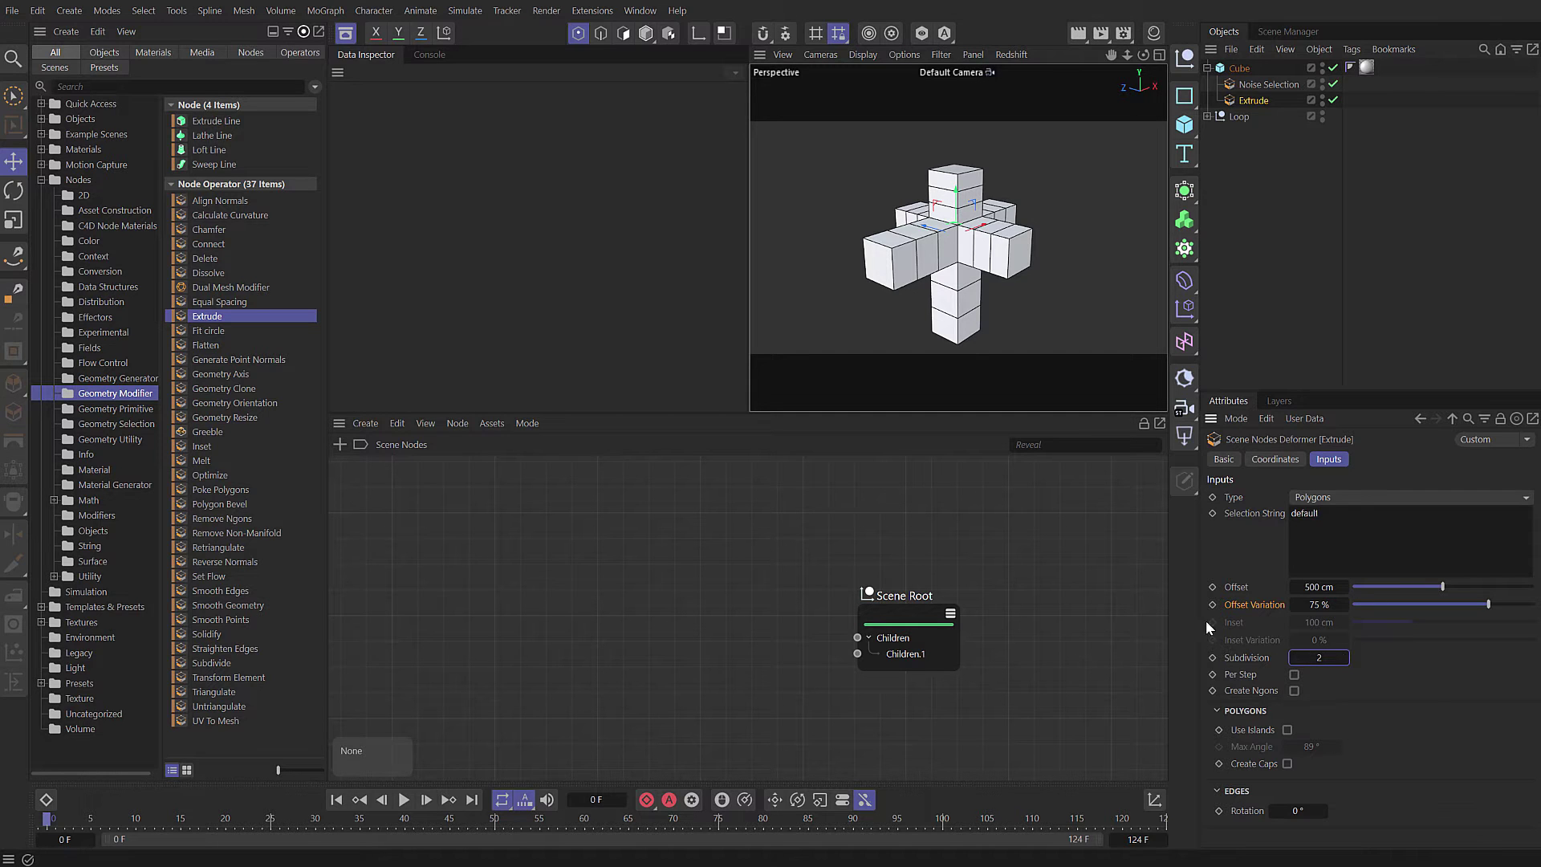
Add Random Selection and Subdivide deformers below Extrude.
{"action": "left_click", "coordinate": [85, 426]}
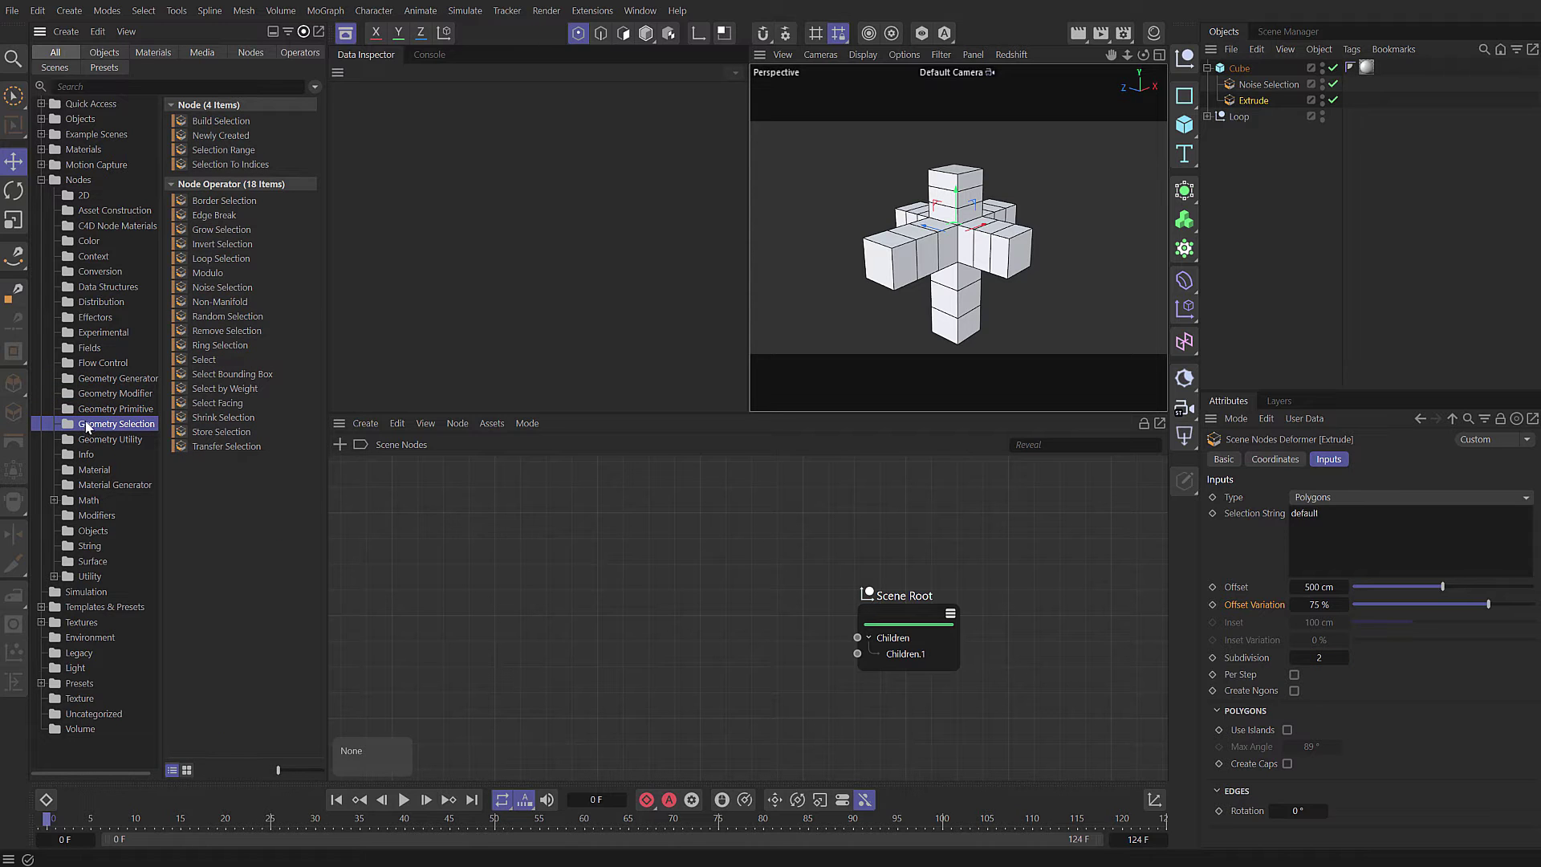
{"action": "left_click_drag", "start_coordinate": [222, 312], "coordinate": [1256, 109]}
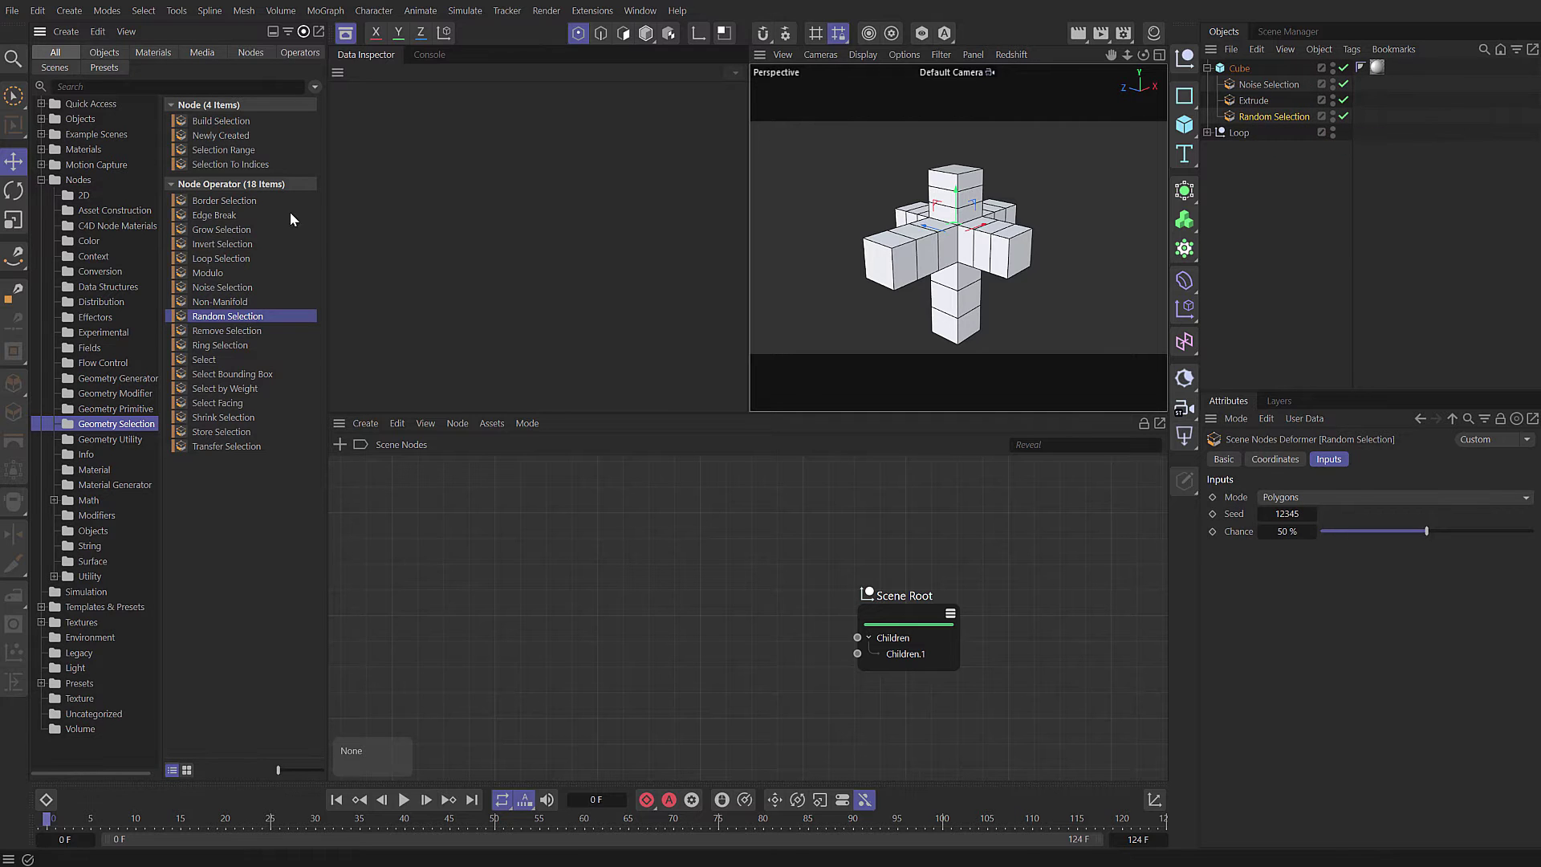
{"action": "left_click", "coordinate": [113, 393]}
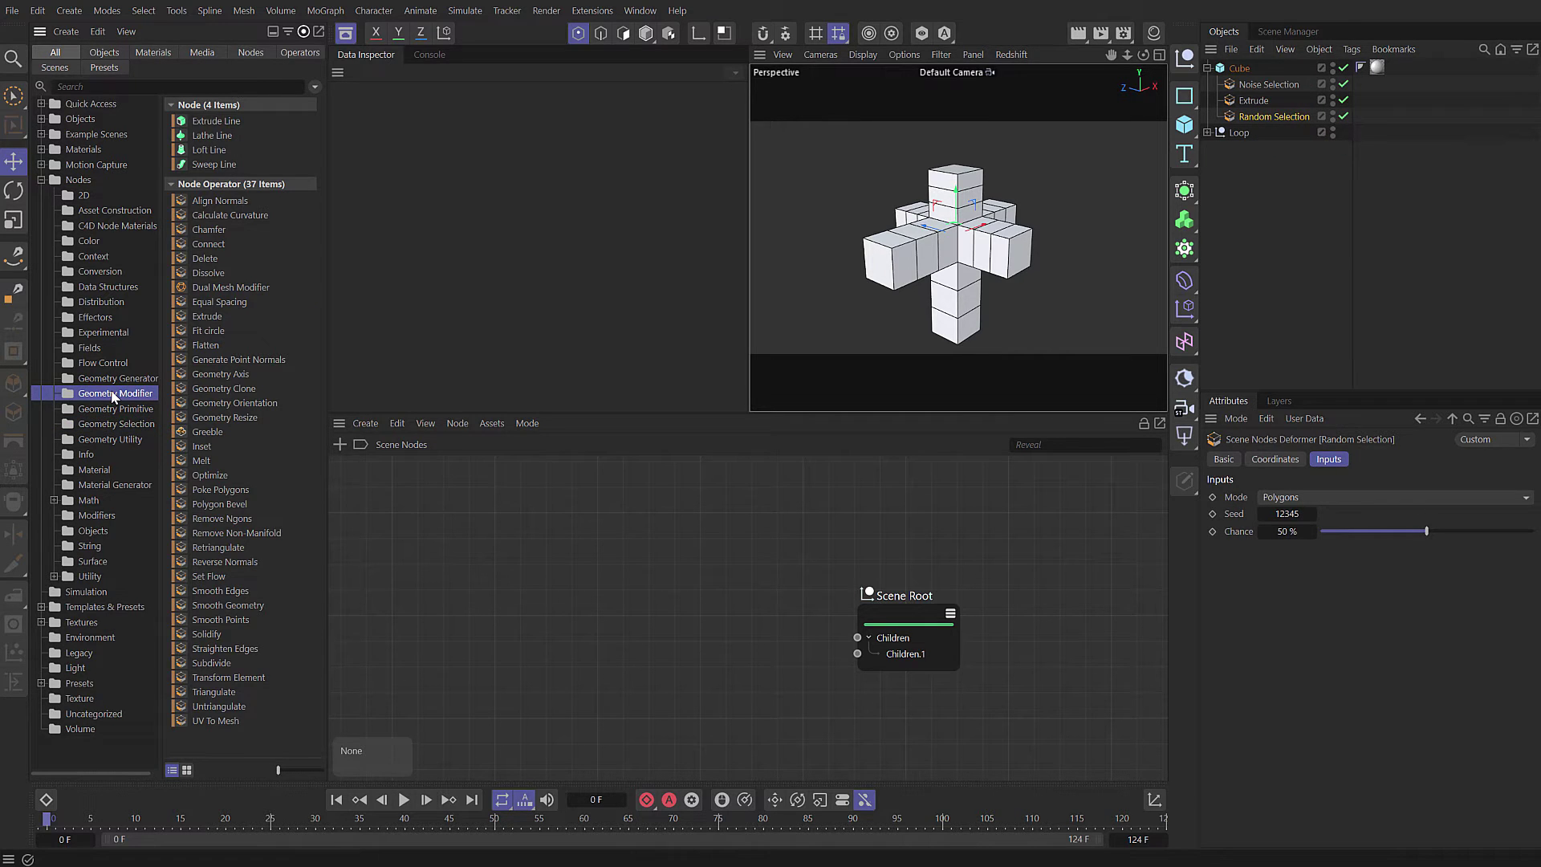
{"action": "left_click_drag", "start_coordinate": [215, 662], "coordinate": [1247, 124]}
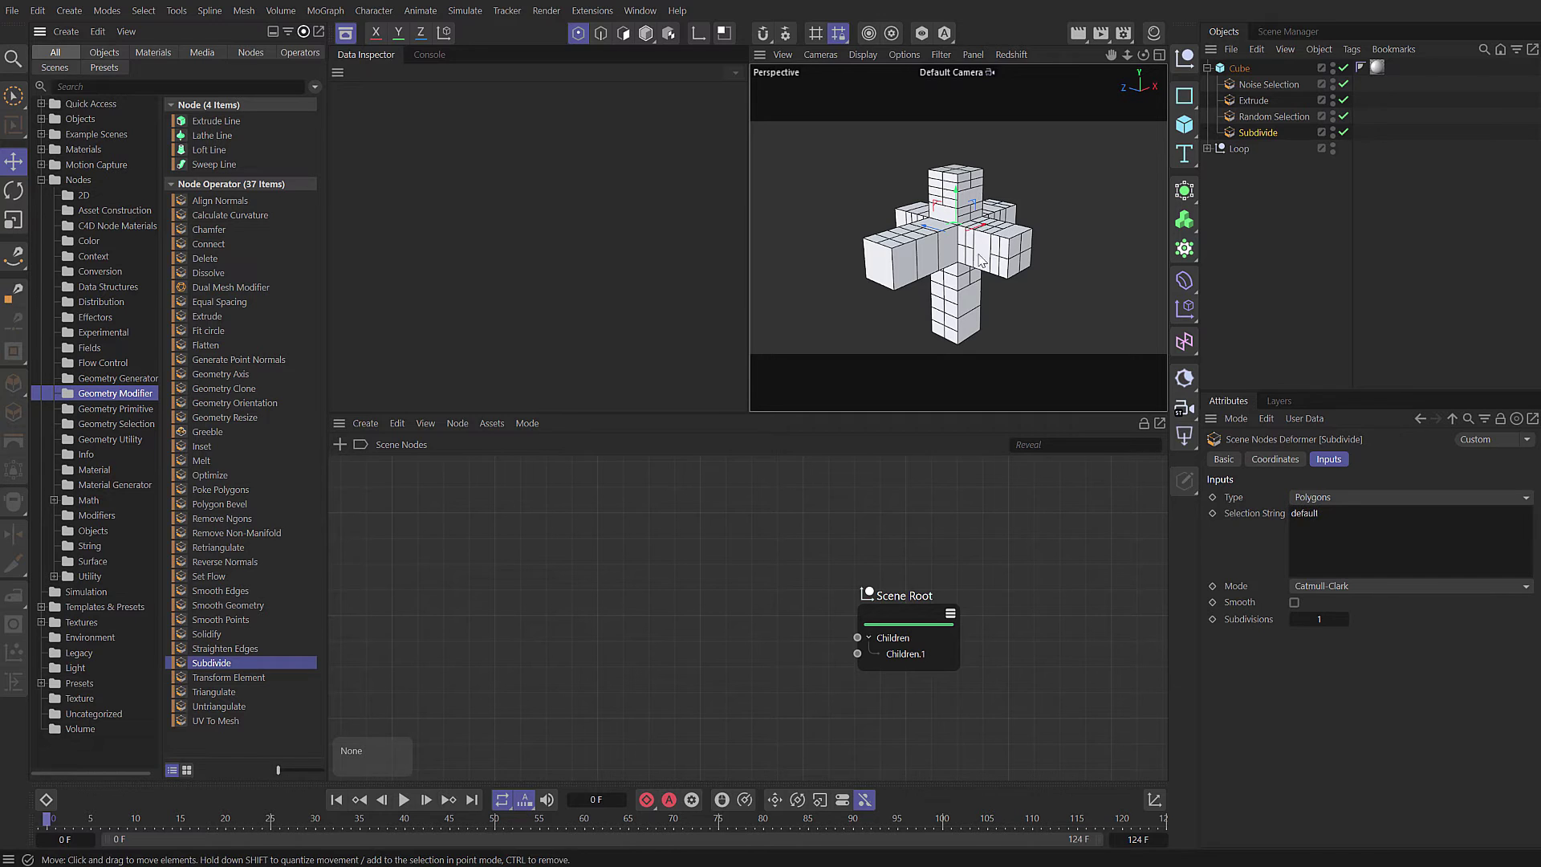
Set Random Selection's chance to 50% and seed to 12348.
{"action": "left_click", "coordinate": [1274, 116]}
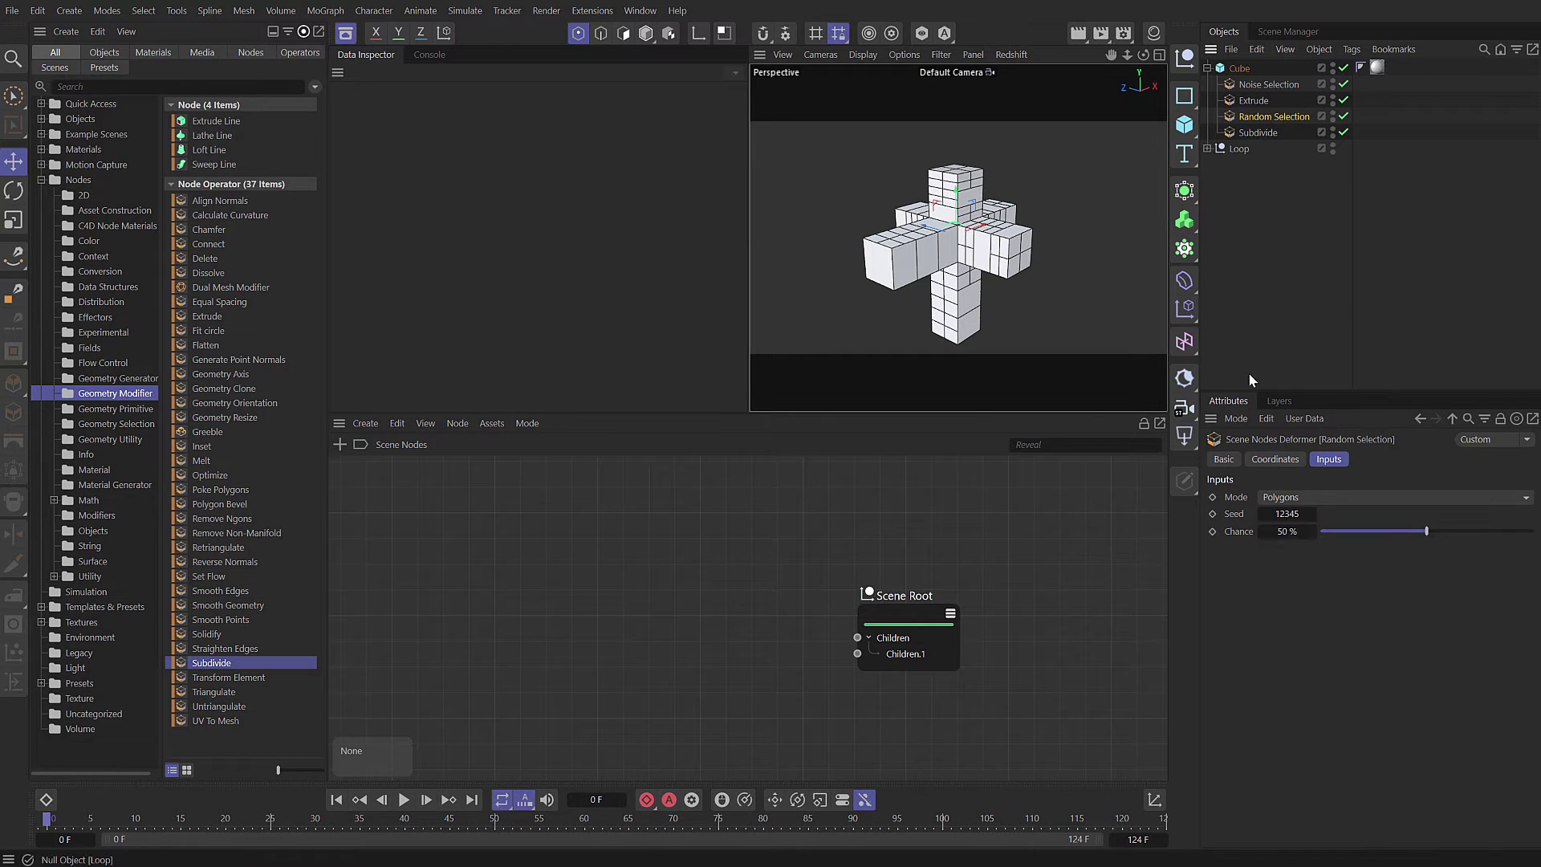
{"action": "mouse_move", "coordinate": [1427, 536]}
{"action": "left_mouse_down"}
{"action": "mouse_move", "coordinate": [1301, 542]}
{"action": "mouse_move", "coordinate": [1522, 545]}
{"action": "mouse_move", "coordinate": [1422, 544]}
{"action": "left_mouse_up"}
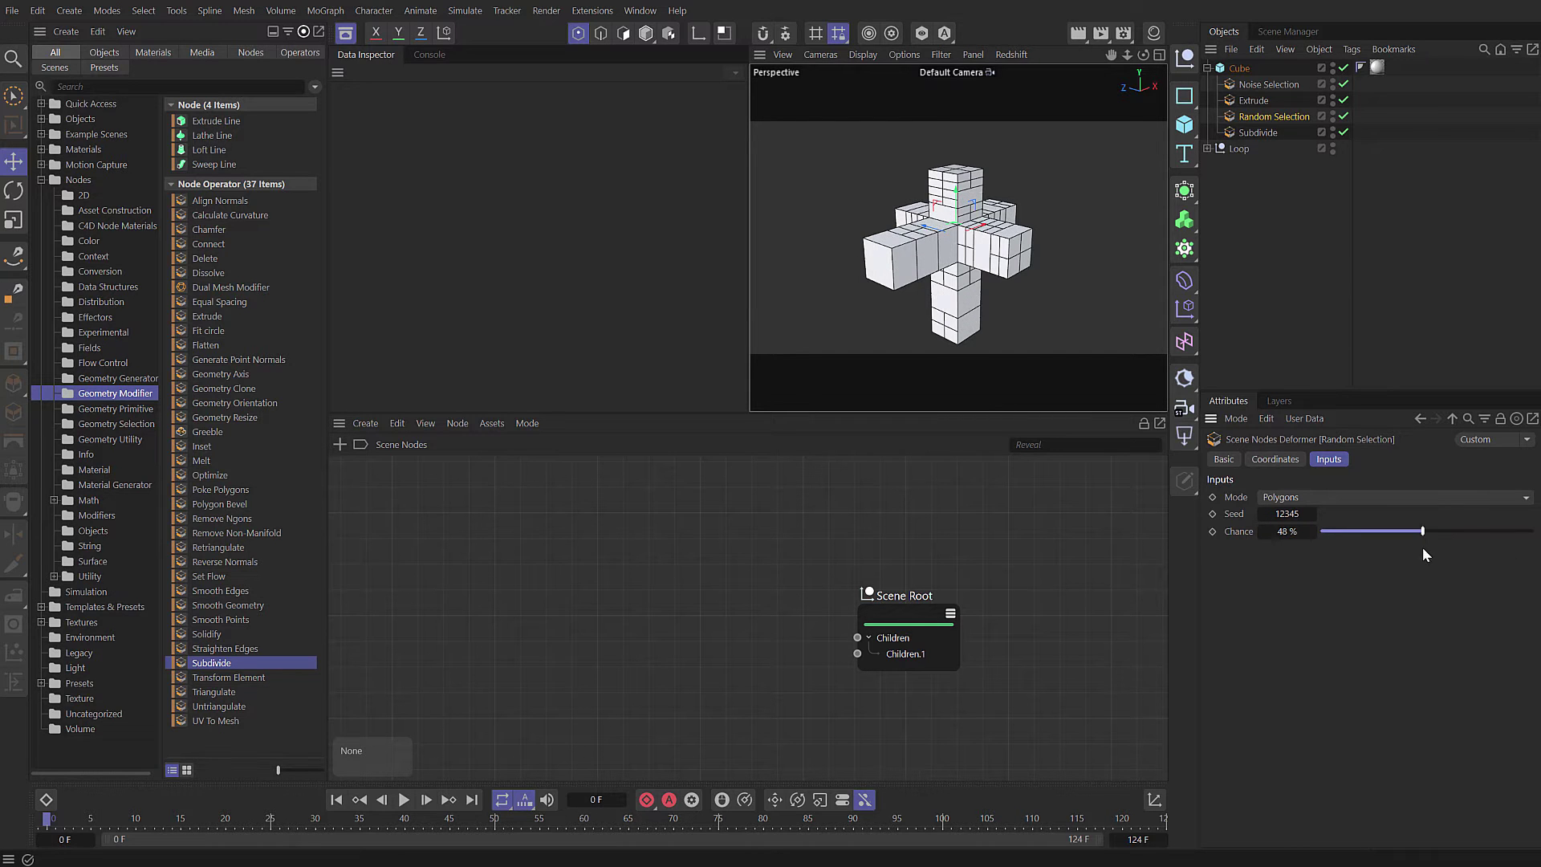
{"action": "double_click", "coordinate": [1285, 531]}
{"action": "type", "text": "50"}
{"action": "key", "text": "Return"}
{"action": "left_click", "coordinate": [1314, 514]}
{"action": "left_click", "coordinate": [1313, 514]}
{"action": "left_click", "coordinate": [1313, 513]}
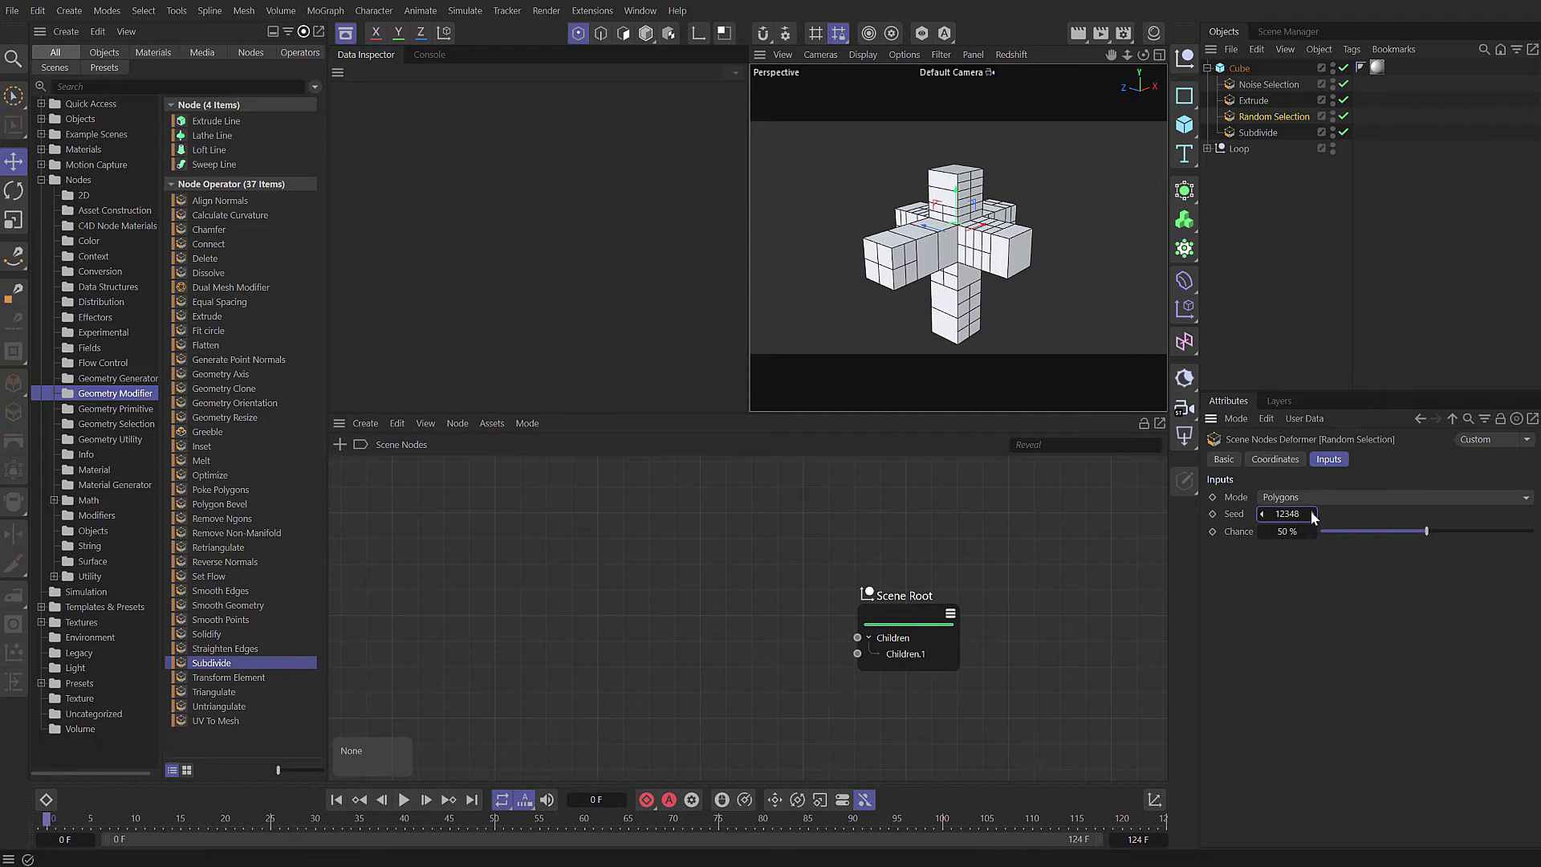
{"action": "left_click", "coordinate": [1243, 85]}
Copy Noise Selection below Subdivide and add a Delete deformer after it.
{"action": "left_click_drag", "start_coordinate": [1244, 85], "coordinate": [1251, 136]}
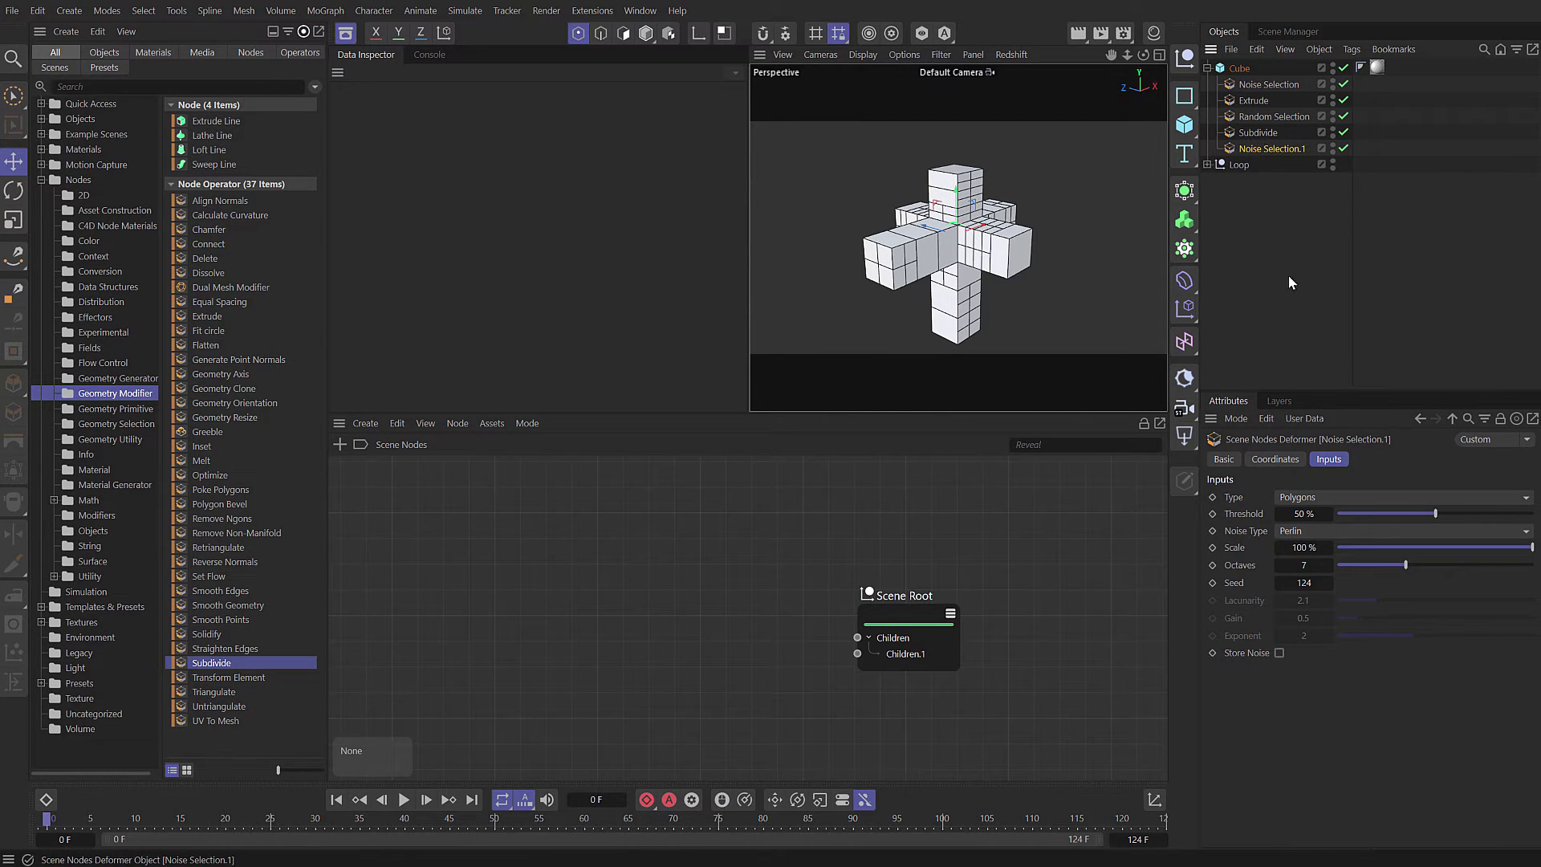
{"action": "left_click", "coordinate": [1329, 581]}
{"action": "left_click", "coordinate": [1330, 582]}
{"action": "left_click_drag", "start_coordinate": [204, 260], "coordinate": [1254, 163]}
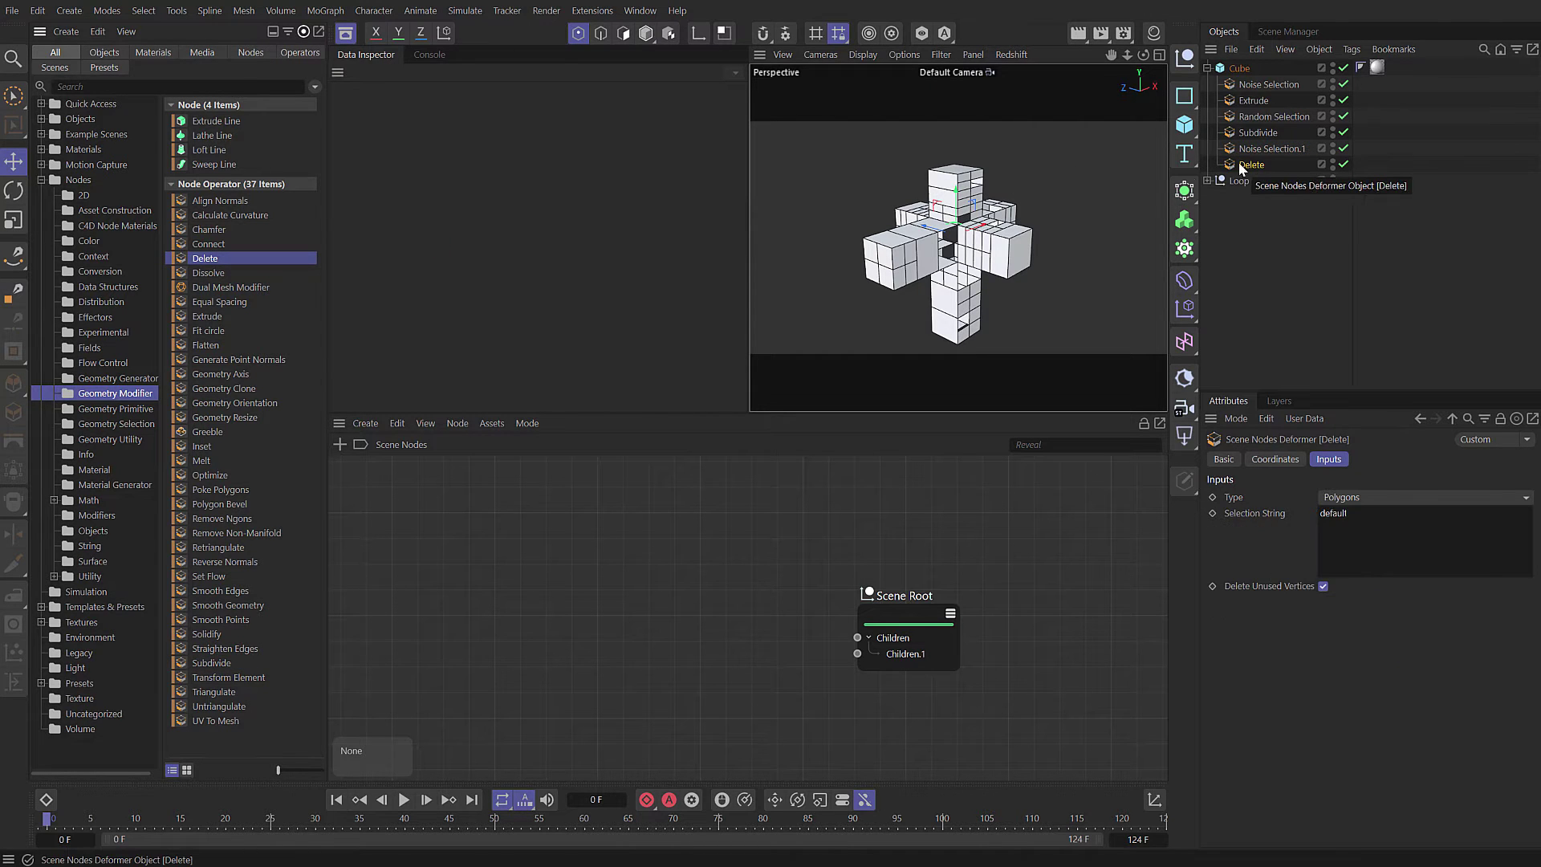
{"action": "left_click_drag", "start_coordinate": [916, 281], "coordinate": [1087, 205], "text": "alt"}
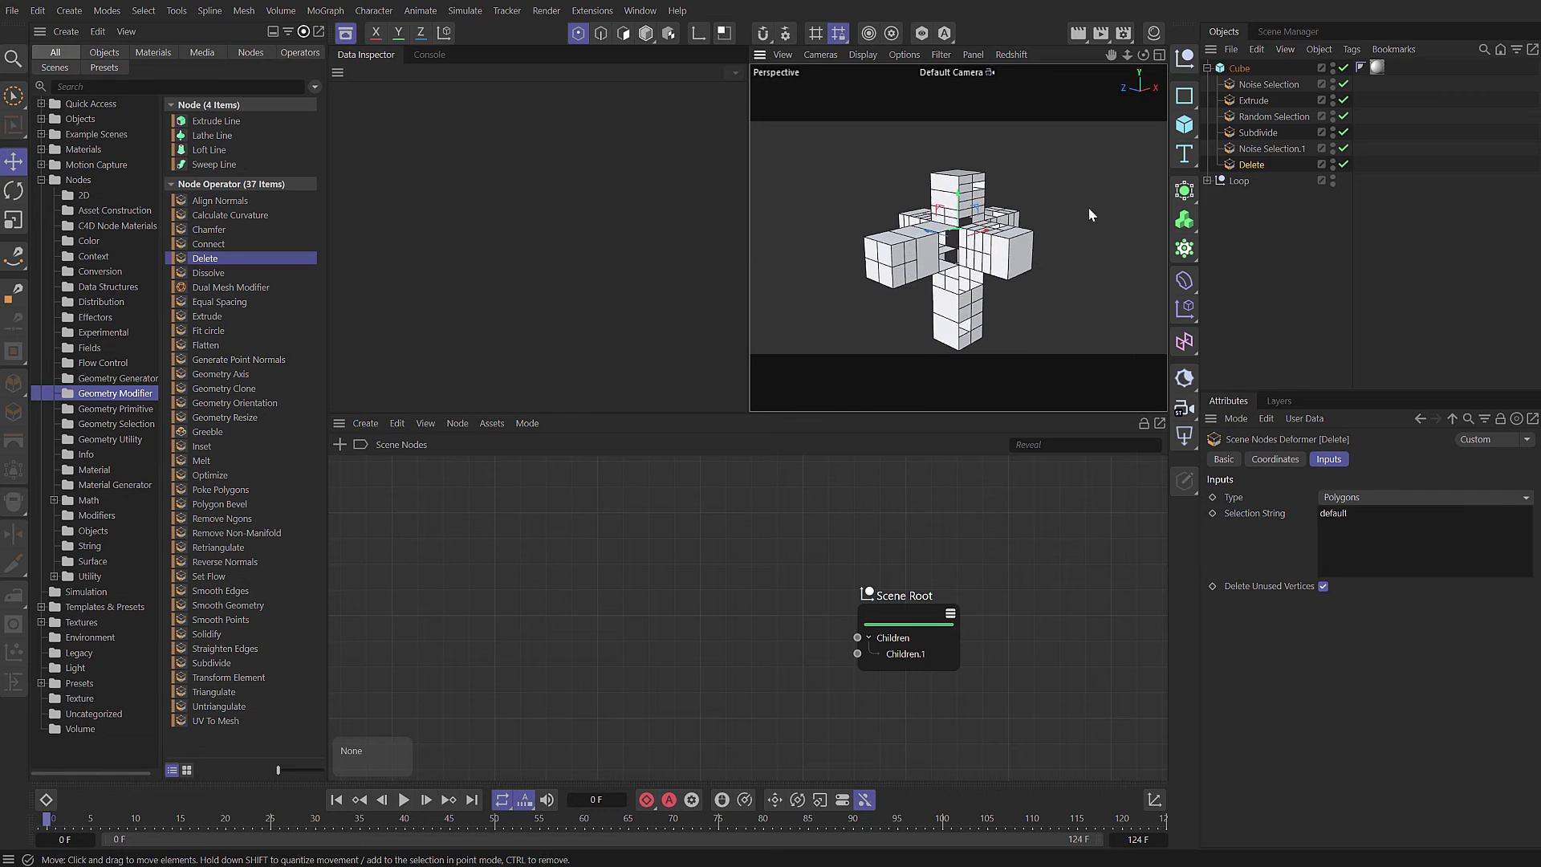
Raise Noise Selection.1's seed to 132 to change which faces are deleted.
{"action": "left_click", "coordinate": [1271, 148]}
{"action": "left_click", "coordinate": [1331, 584]}
{"action": "left_click", "coordinate": [1330, 583]}
{"action": "left_click", "coordinate": [1330, 584]}
{"action": "left_click", "coordinate": [1330, 584]}
{"action": "left_click", "coordinate": [1330, 584]}
{"action": "left_click", "coordinate": [1330, 584]}
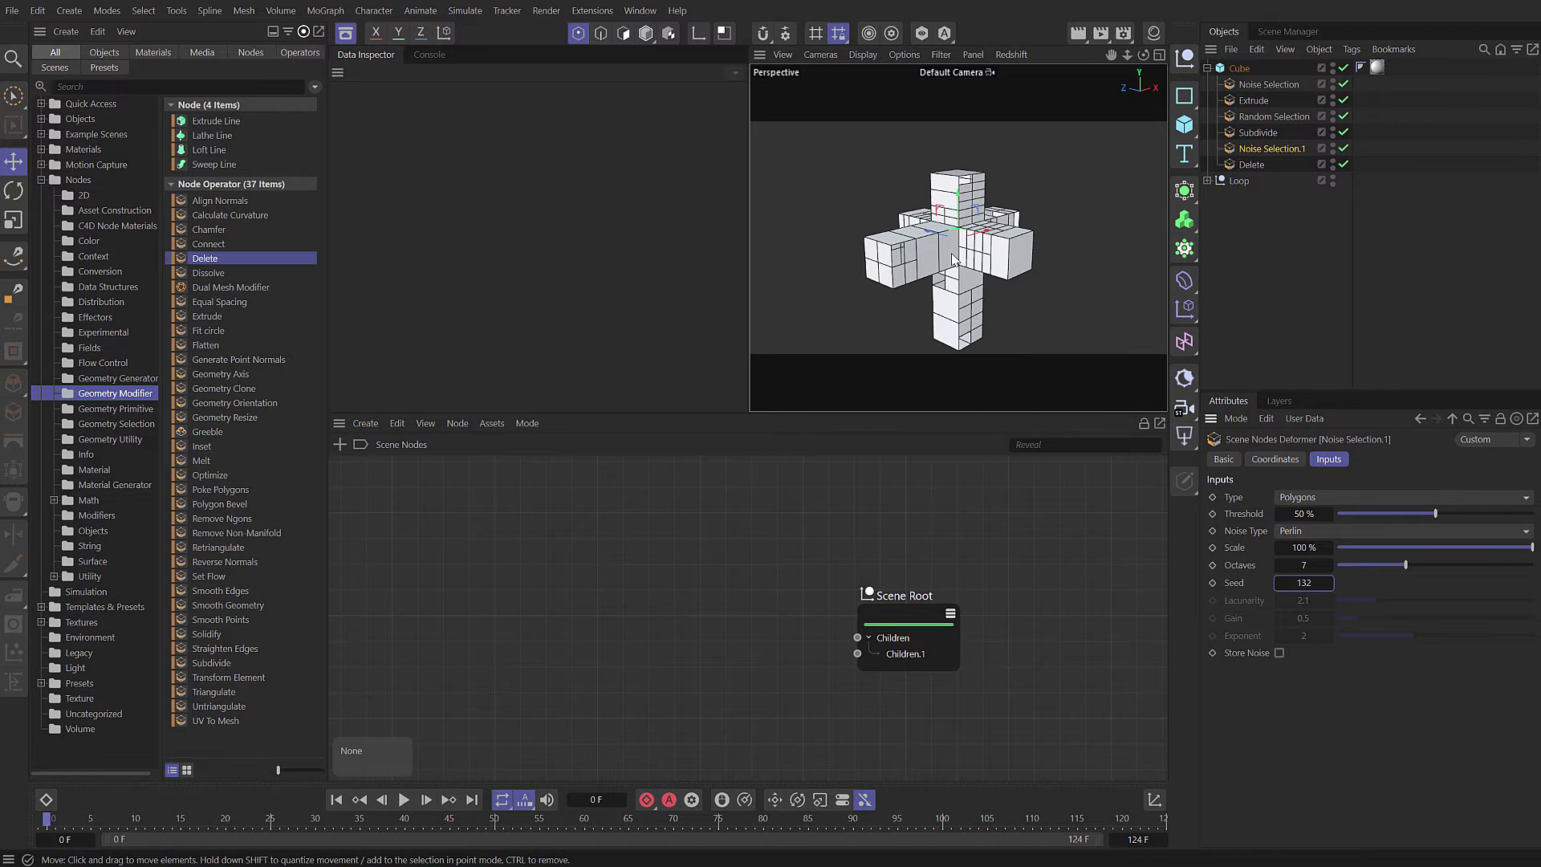
{"action": "left_click_drag", "start_coordinate": [945, 233], "coordinate": [974, 189], "text": "alt"}
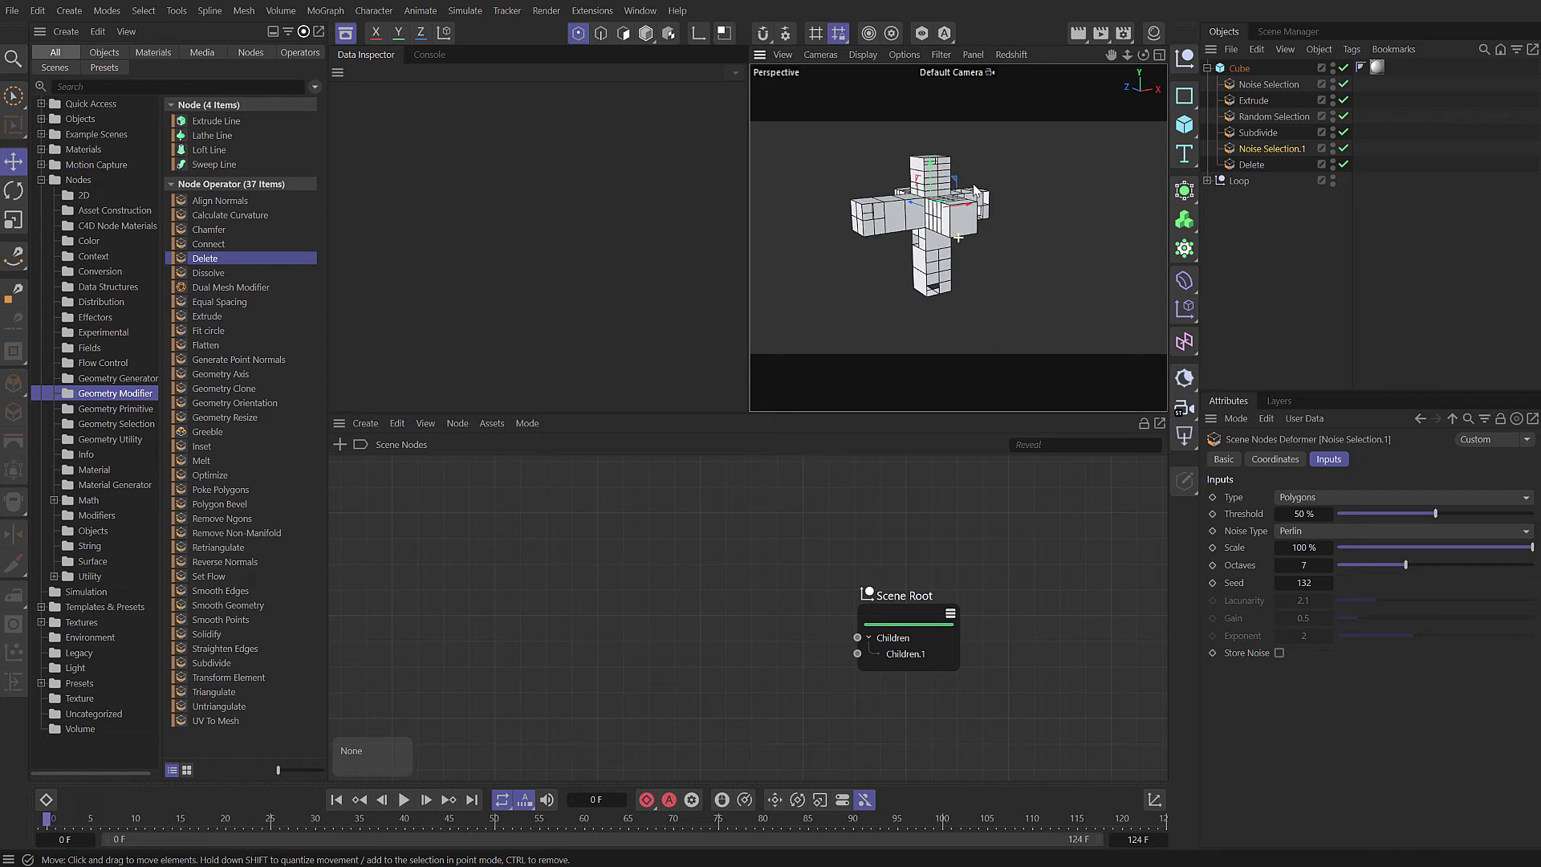
Duplicate the six-deformer block down the stack until the Cube holds 24 deformers.
{"action": "left_click", "coordinate": [1270, 84]}
{"action": "left_click", "coordinate": [1250, 165], "text": "shift"}
{"action": "left_click_drag", "start_coordinate": [1255, 170], "coordinate": [1256, 172]}
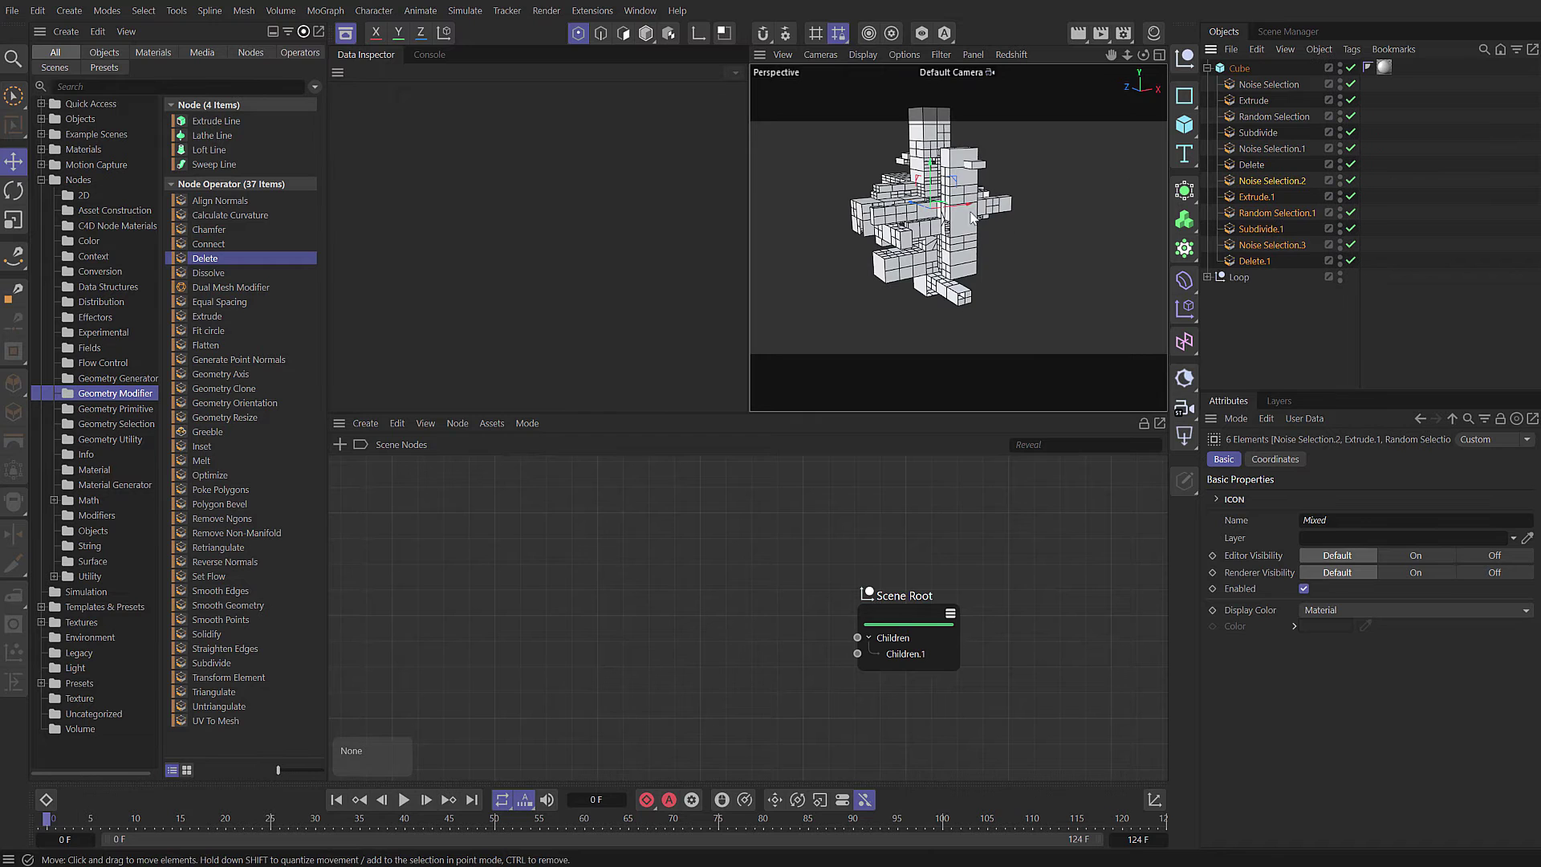
{"action": "left_click_drag", "start_coordinate": [963, 205], "coordinate": [1060, 223], "text": "alt"}
{"action": "left_click_drag", "start_coordinate": [1254, 262], "coordinate": [1256, 273]}
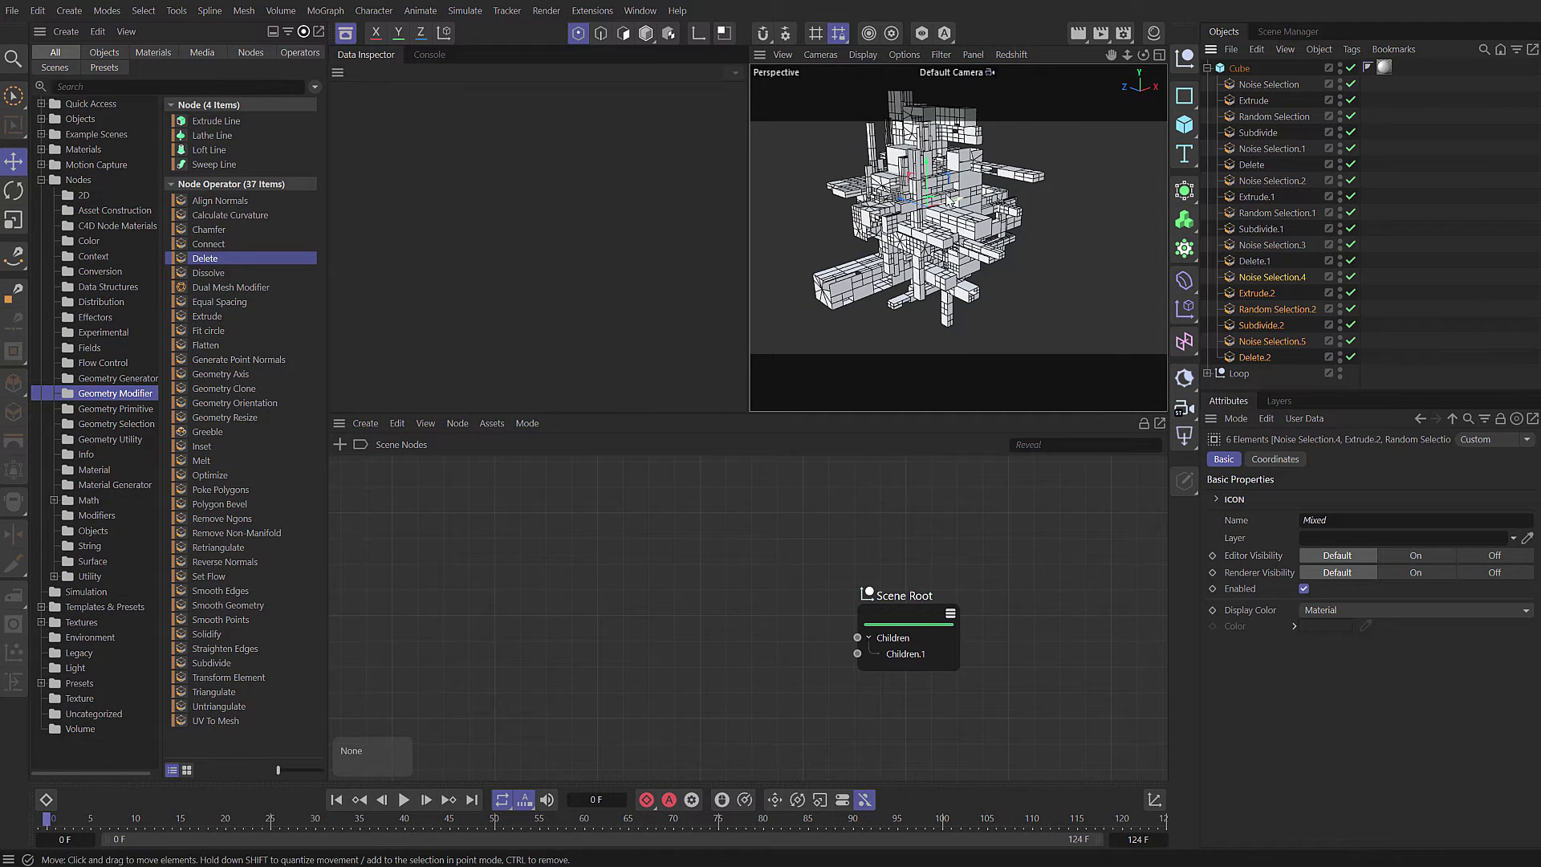
{"action": "left_click_drag", "start_coordinate": [1250, 359], "coordinate": [1252, 363], "text": "ctrl"}
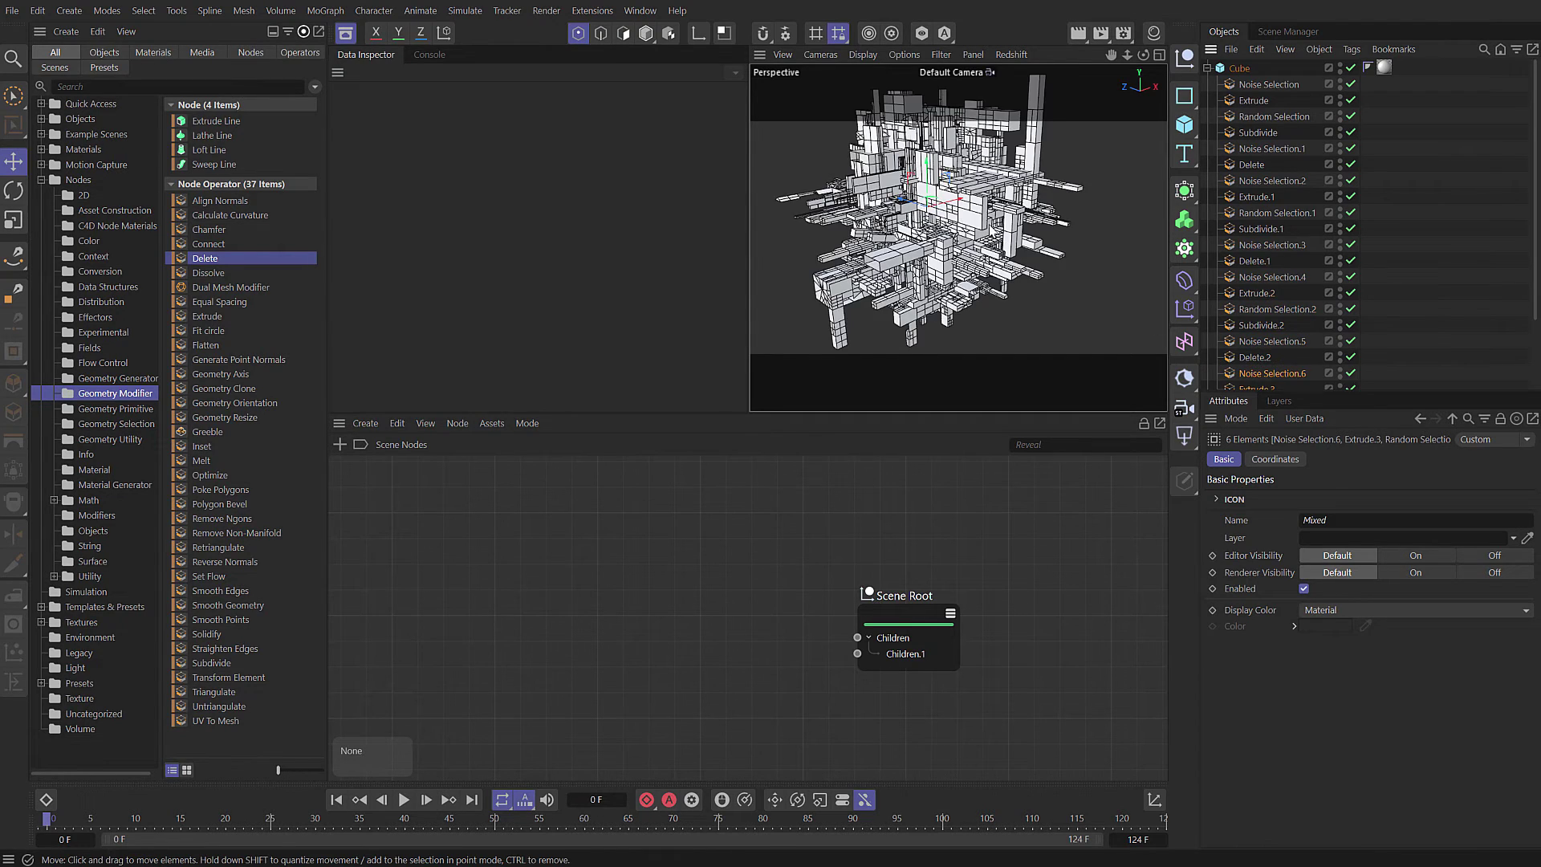
{"action": "left_click_drag", "start_coordinate": [987, 233], "coordinate": [1124, 225], "text": "alt"}
{"action": "right_click_drag", "start_coordinate": [890, 257], "coordinate": [1020, 233], "text": "alt"}
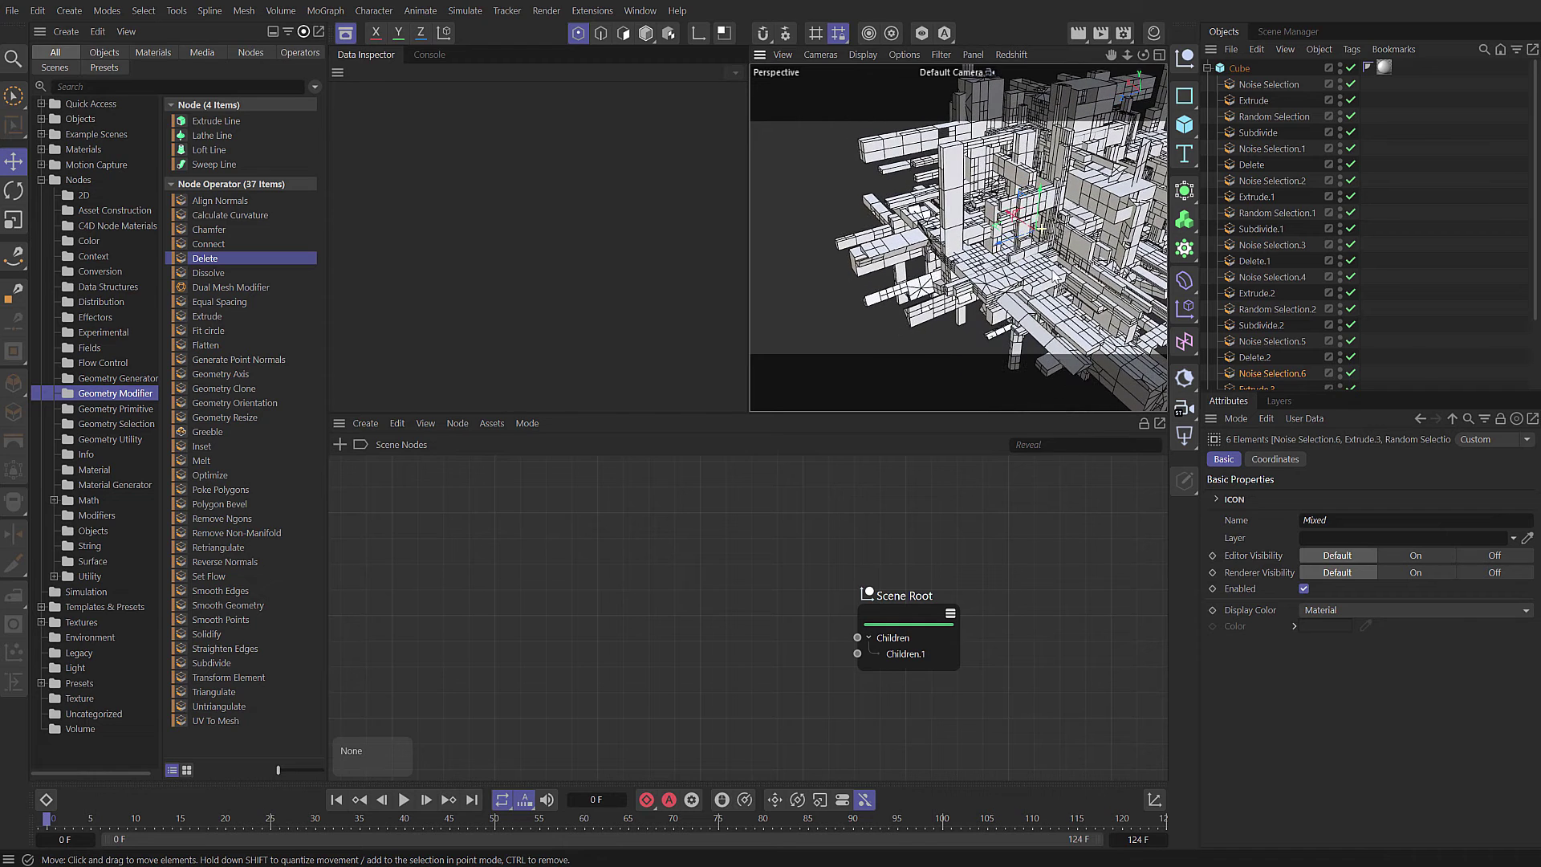
Raise Noise Selection.2's seed to 127.
{"action": "left_click", "coordinate": [1265, 179]}
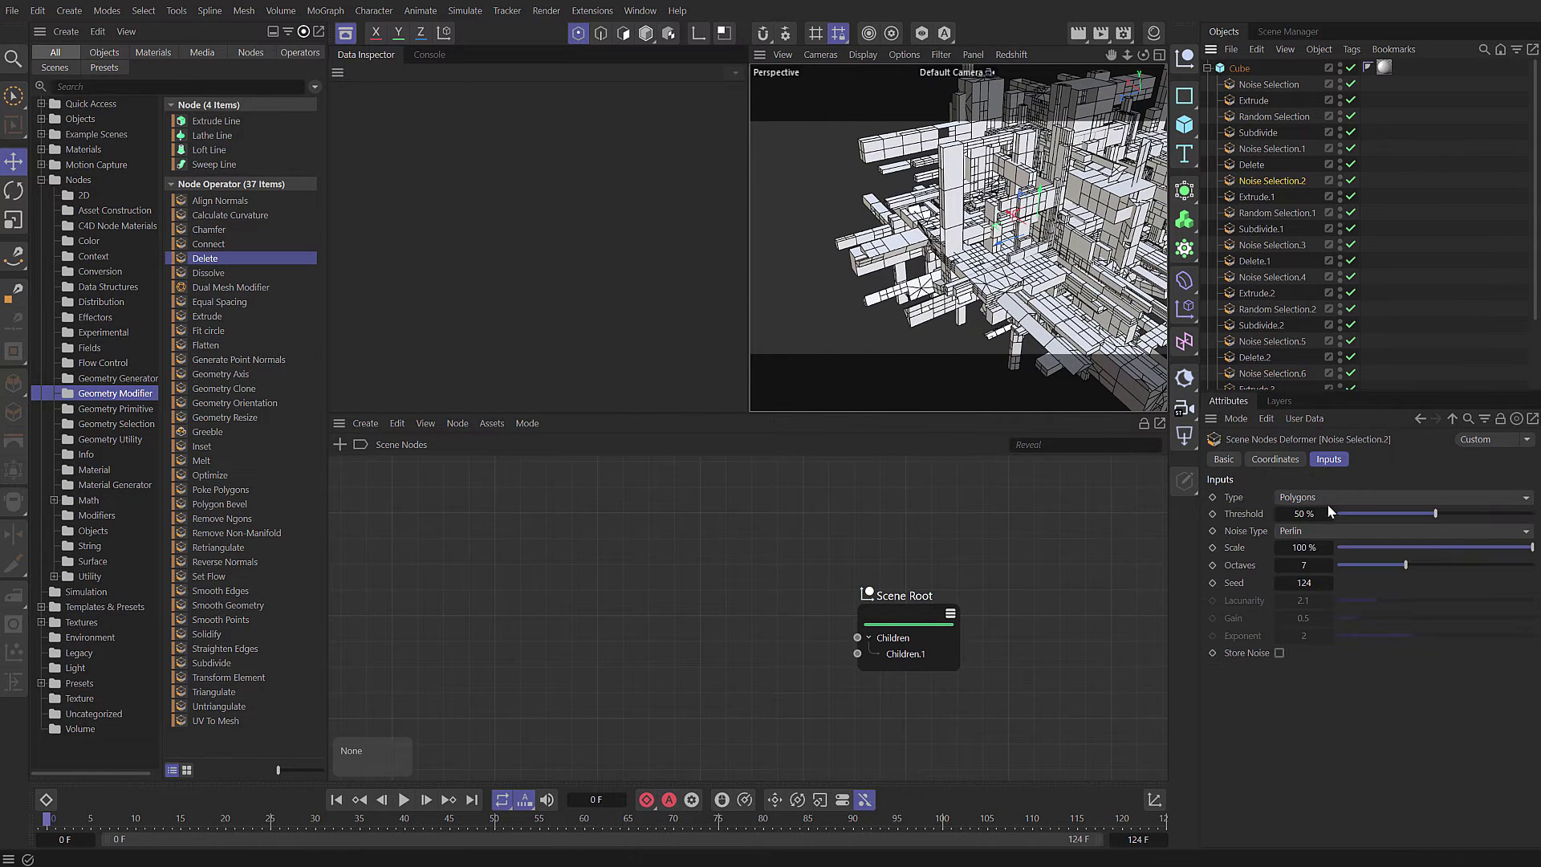
{"action": "left_click", "coordinate": [1329, 581]}
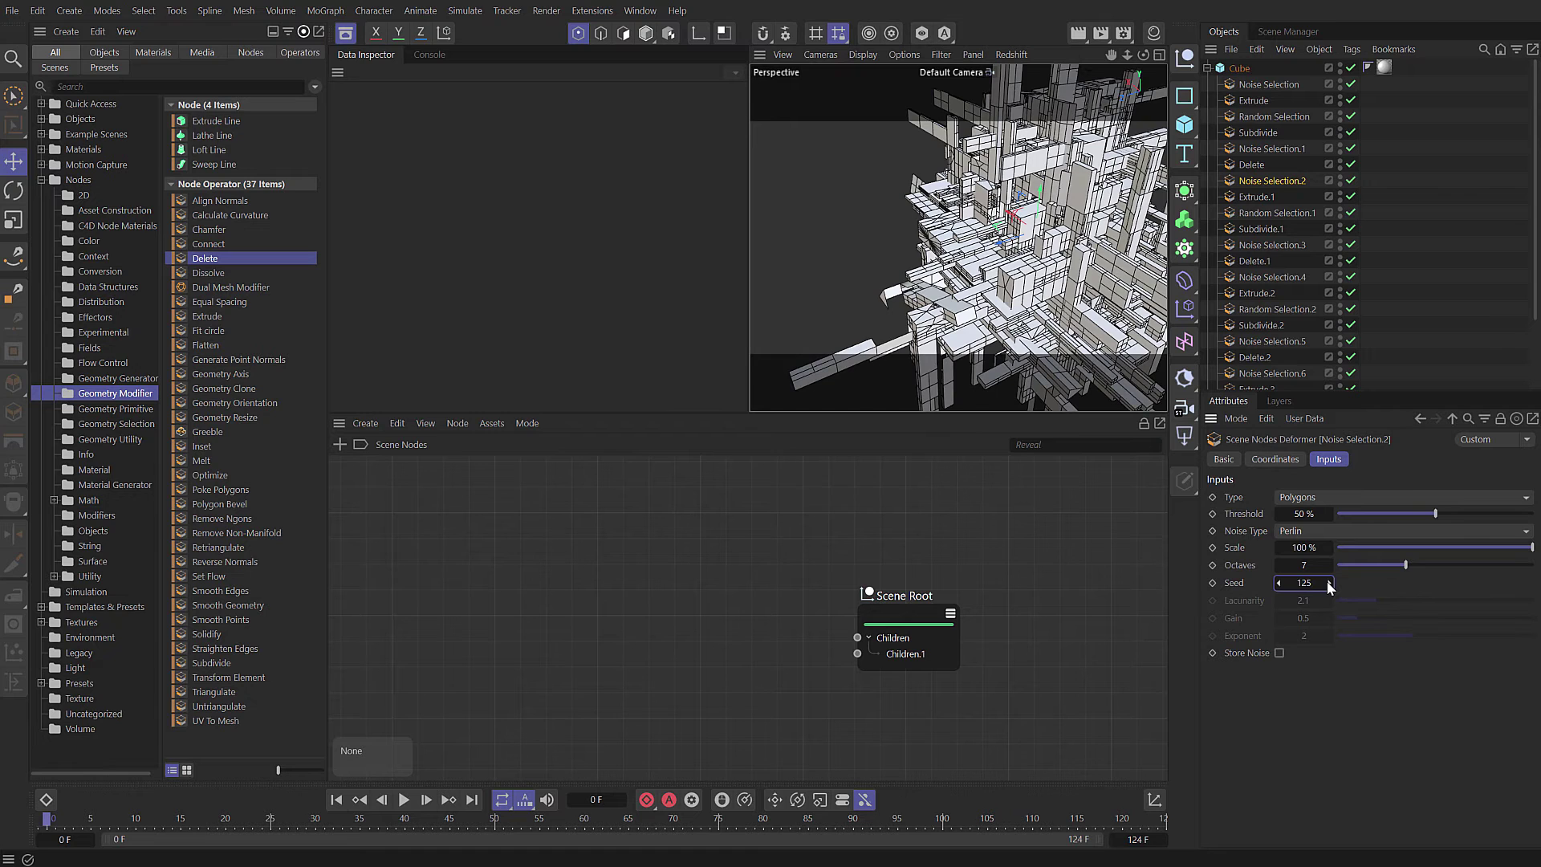
{"action": "left_click", "coordinate": [1329, 581]}
{"action": "left_click", "coordinate": [1329, 580]}
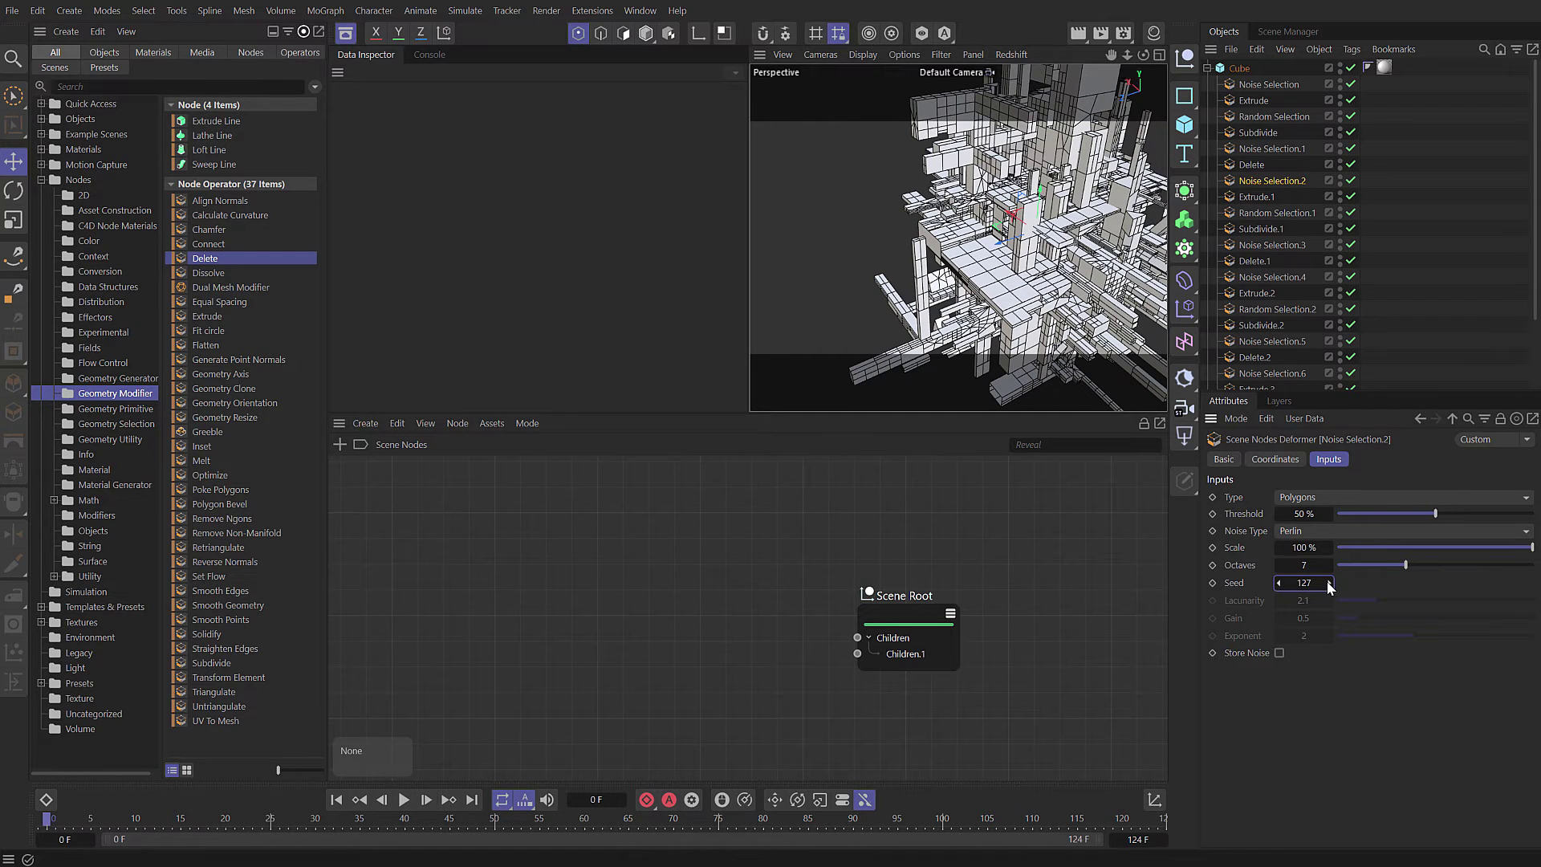
Enlarge the Object Manager and select all 24 deformers under the Cube.
{"action": "left_click_drag", "start_coordinate": [1413, 390], "coordinate": [1424, 552]}
{"action": "left_click", "coordinate": [1252, 454]}
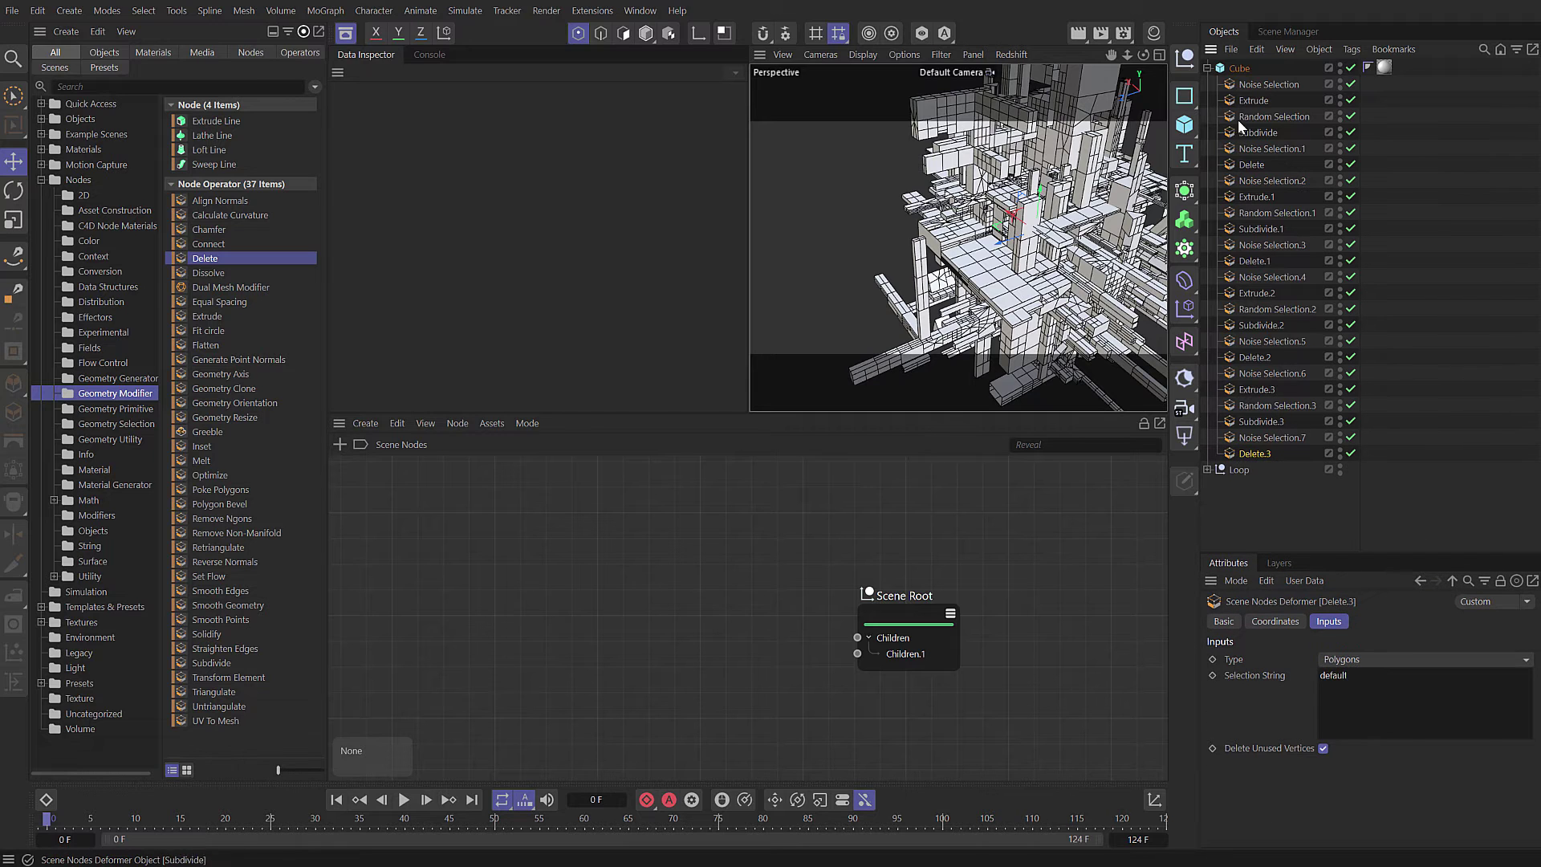
{"action": "left_click", "coordinate": [1245, 84], "text": "shift"}
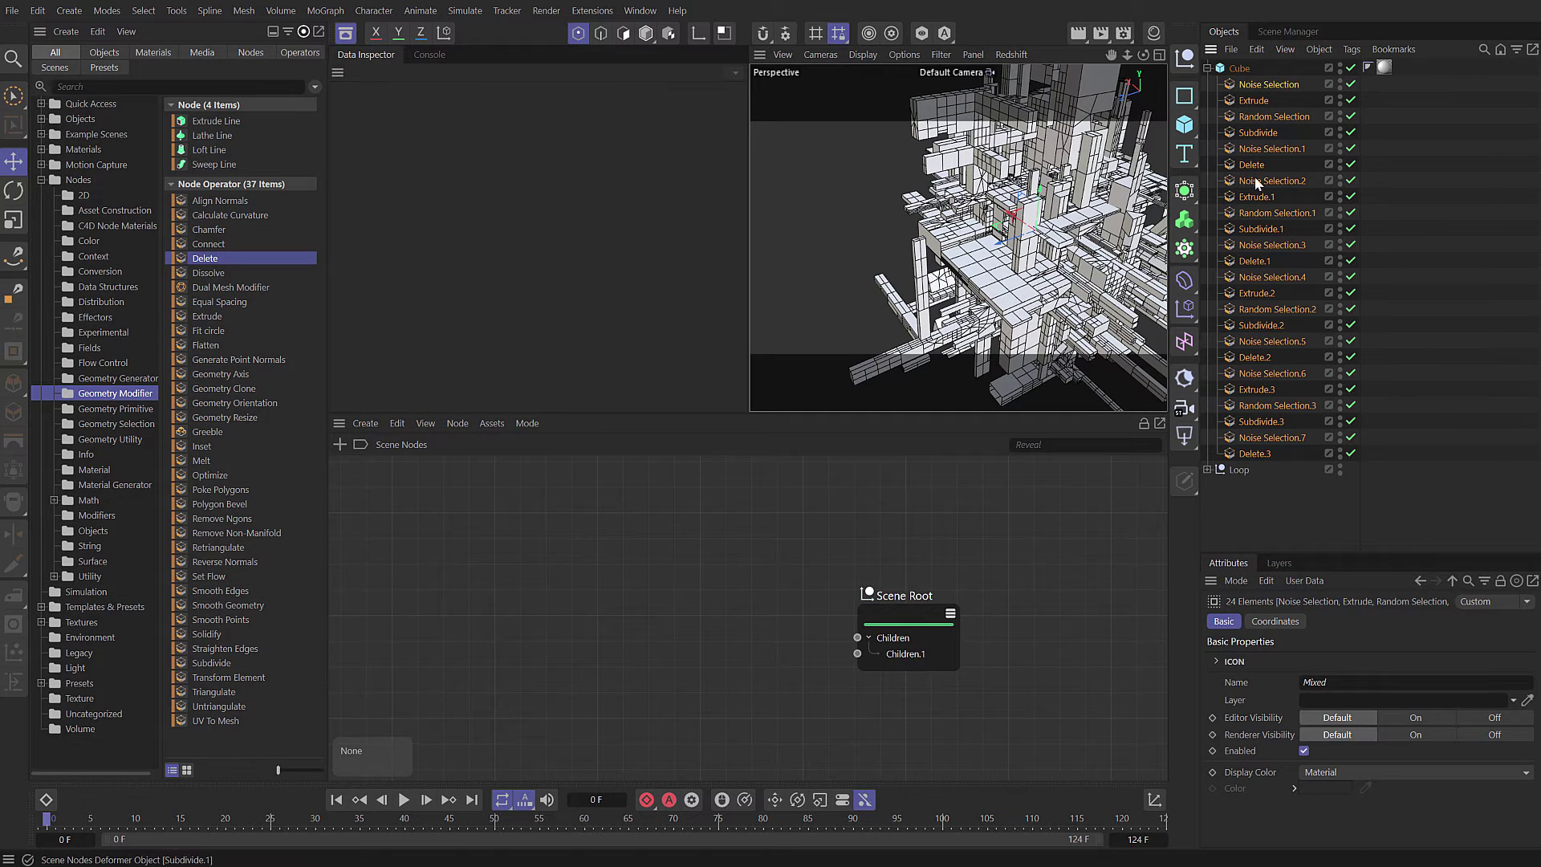
Delete the deformers under Cube and pick Geometry Modifier Group in Nodes > Asset Construction.
{"action": "key", "text": "Delete"}
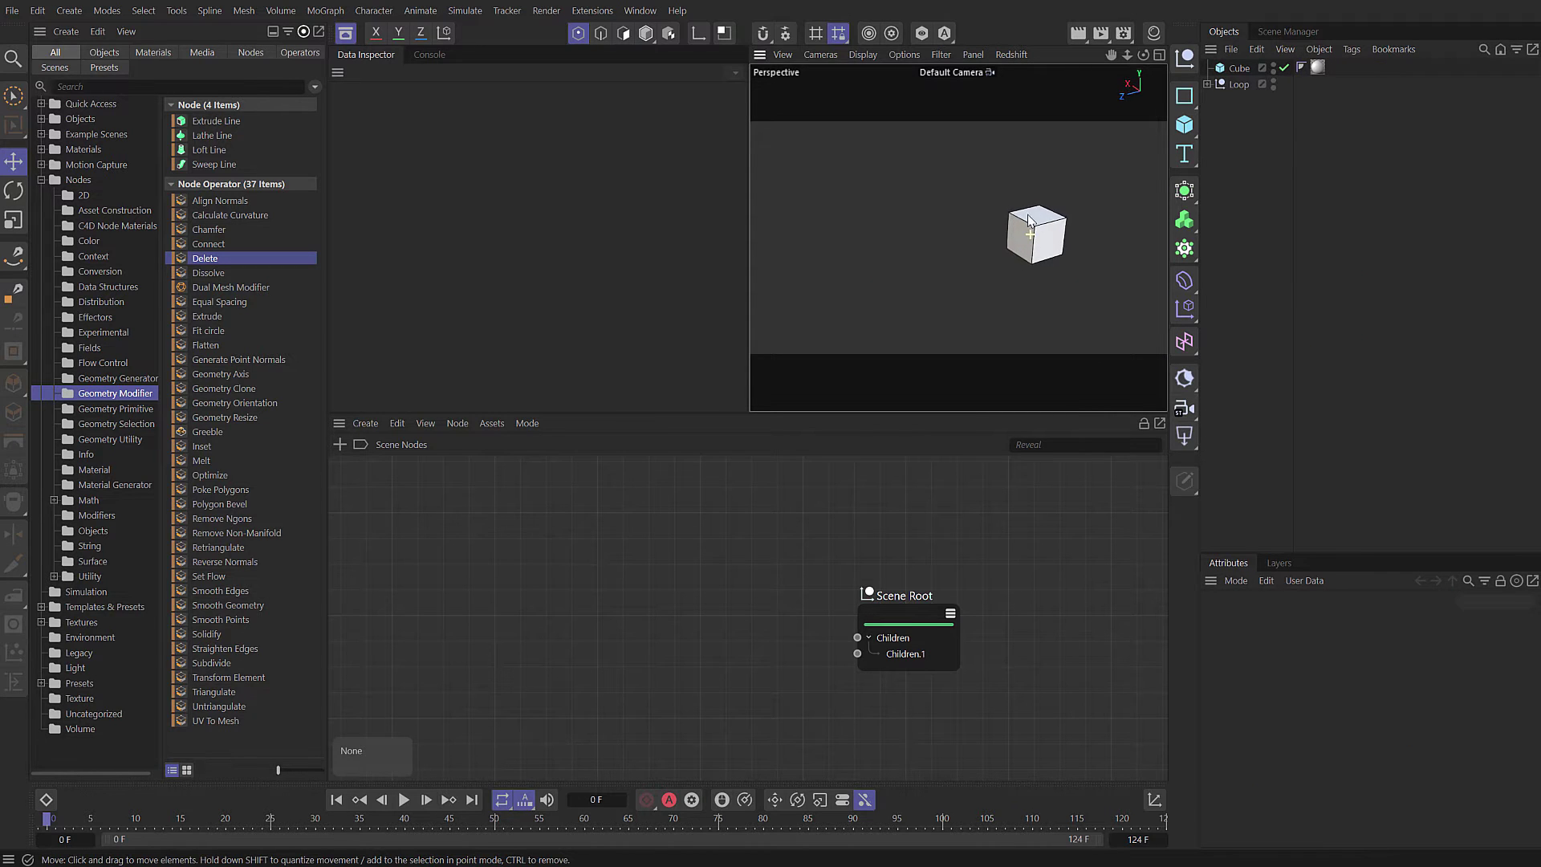
{"action": "middle_click_drag", "start_coordinate": [1030, 221], "coordinate": [955, 225], "text": "alt"}
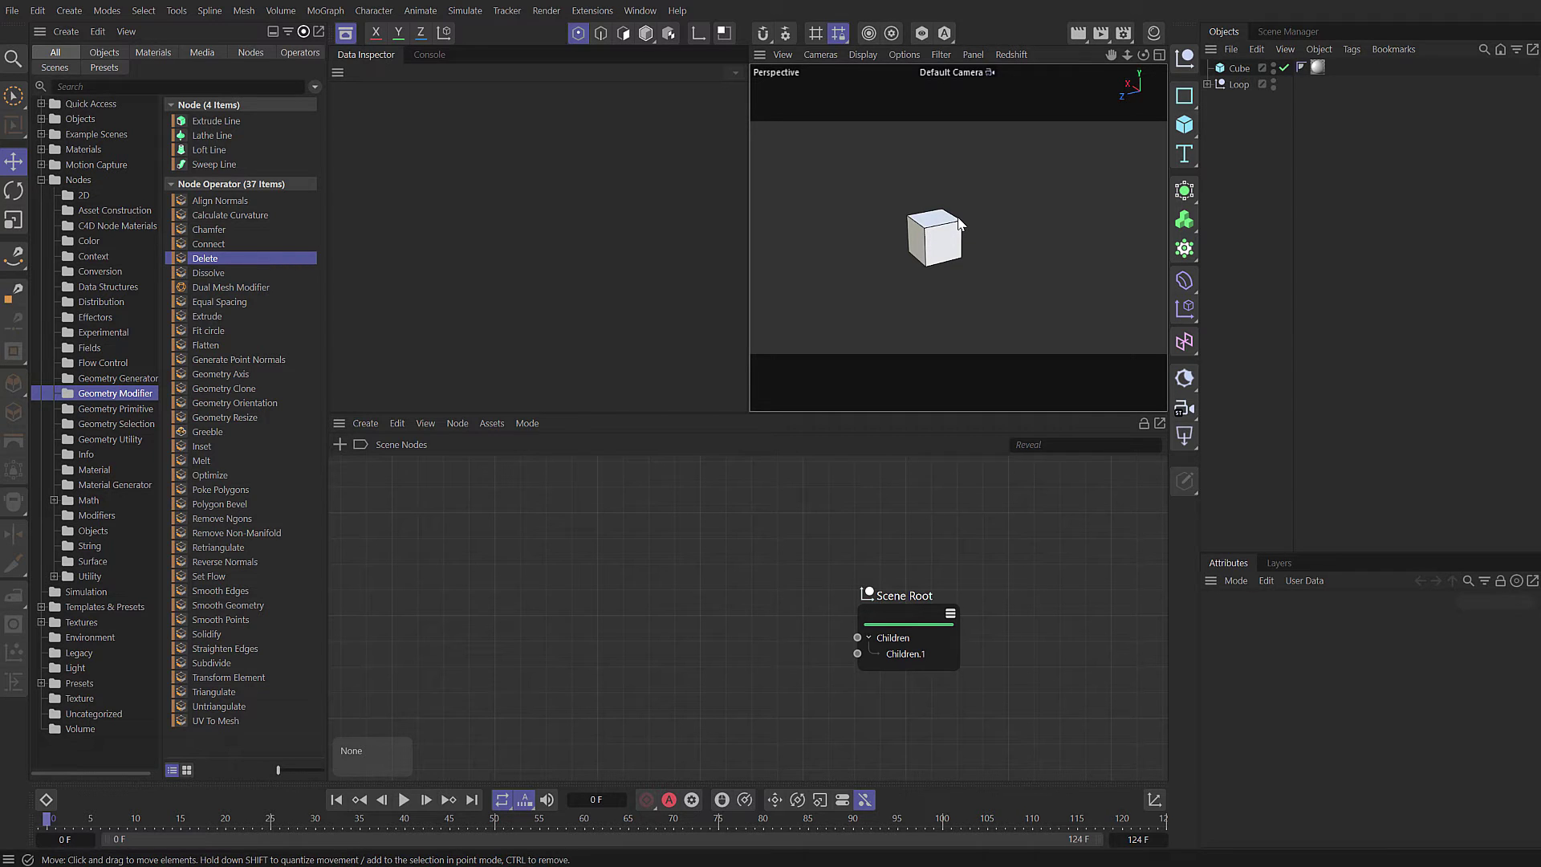
{"action": "left_click", "coordinate": [75, 181]}
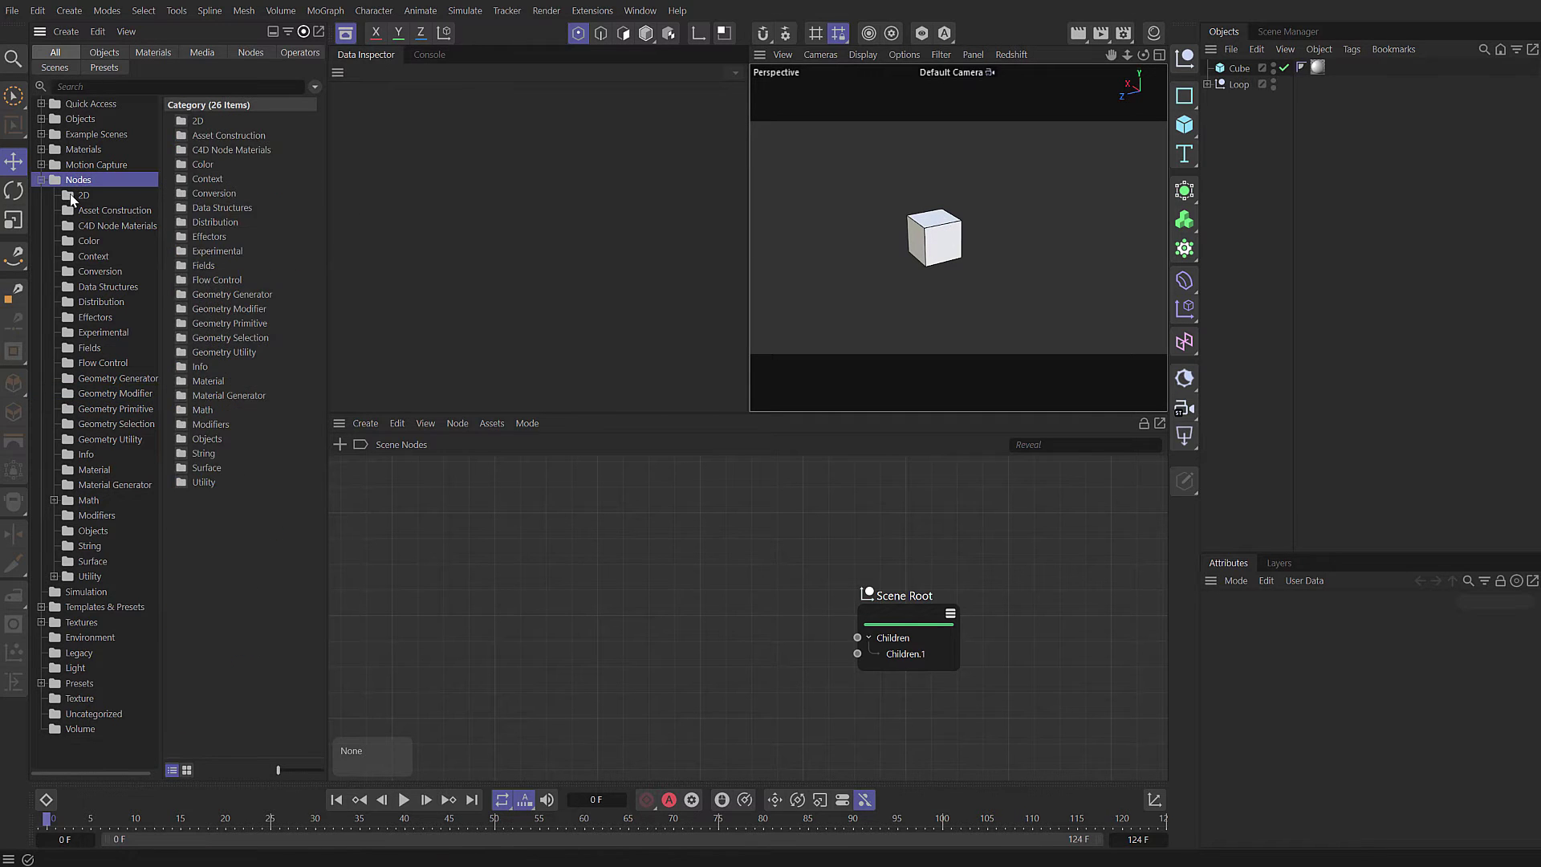
{"action": "left_click", "coordinate": [68, 212]}
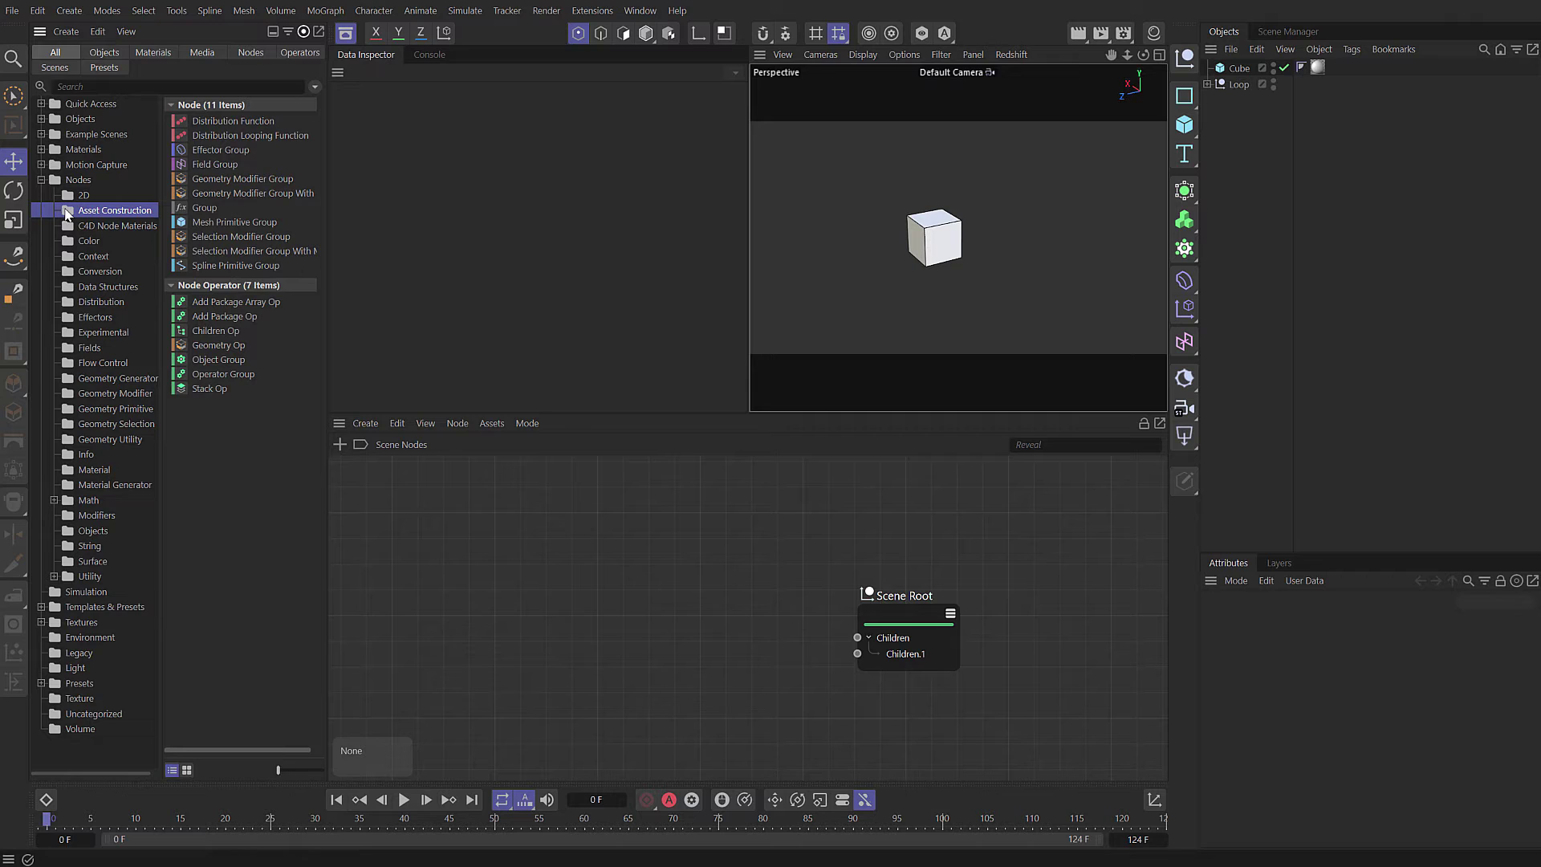
{"action": "left_click", "coordinate": [204, 183]}
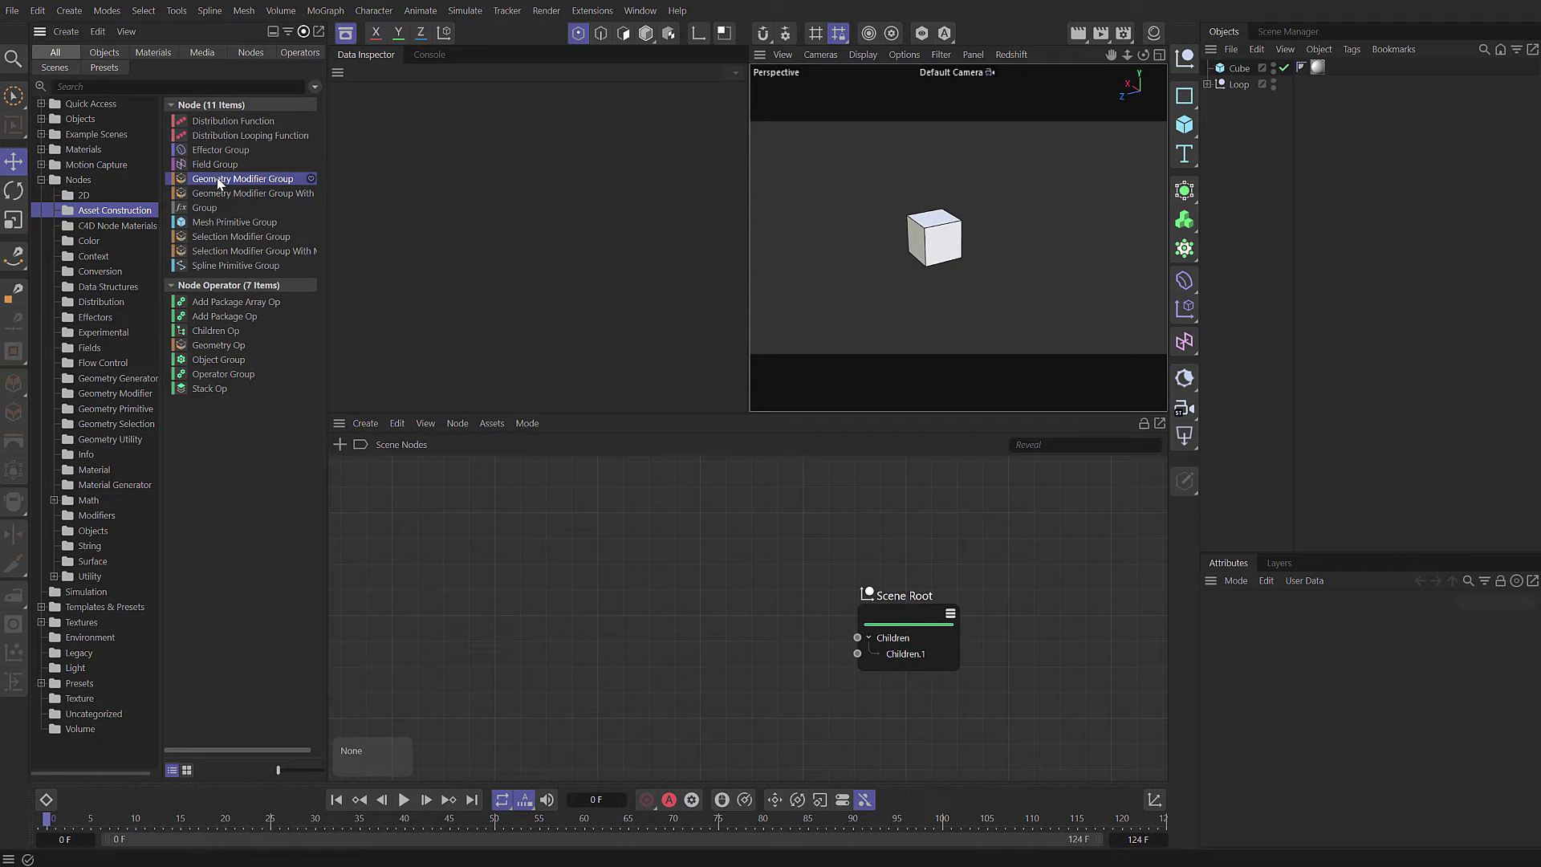
{"action": "left_click", "coordinate": [210, 242]}
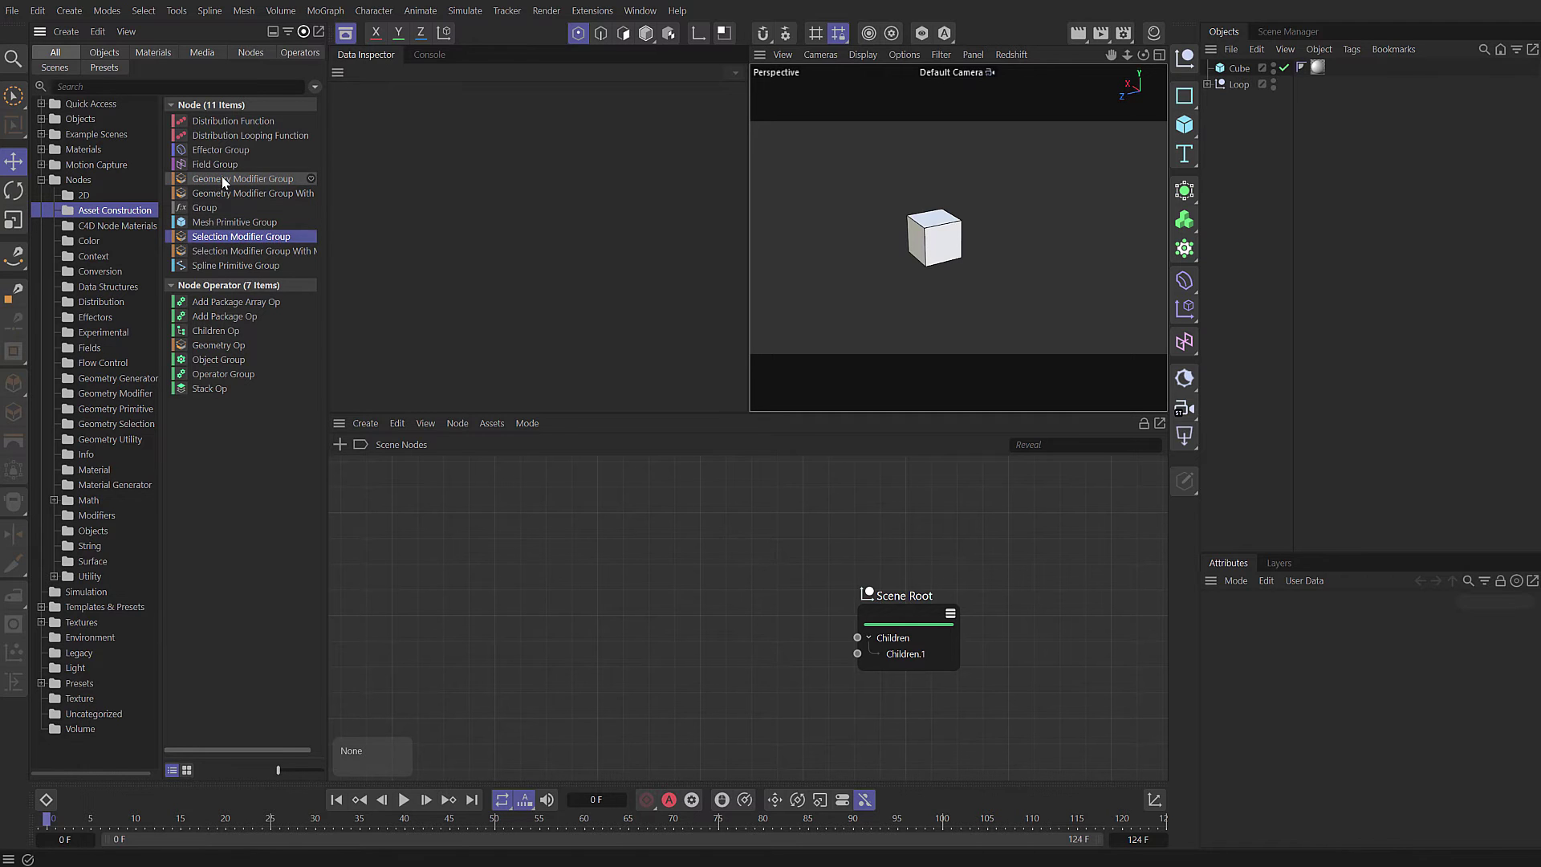
{"action": "left_click", "coordinate": [180, 184]}
Drop the Geometry Modifier Group onto Cube and enlarge the Attributes panel.
{"action": "left_click_drag", "start_coordinate": [203, 183], "coordinate": [1241, 72]}
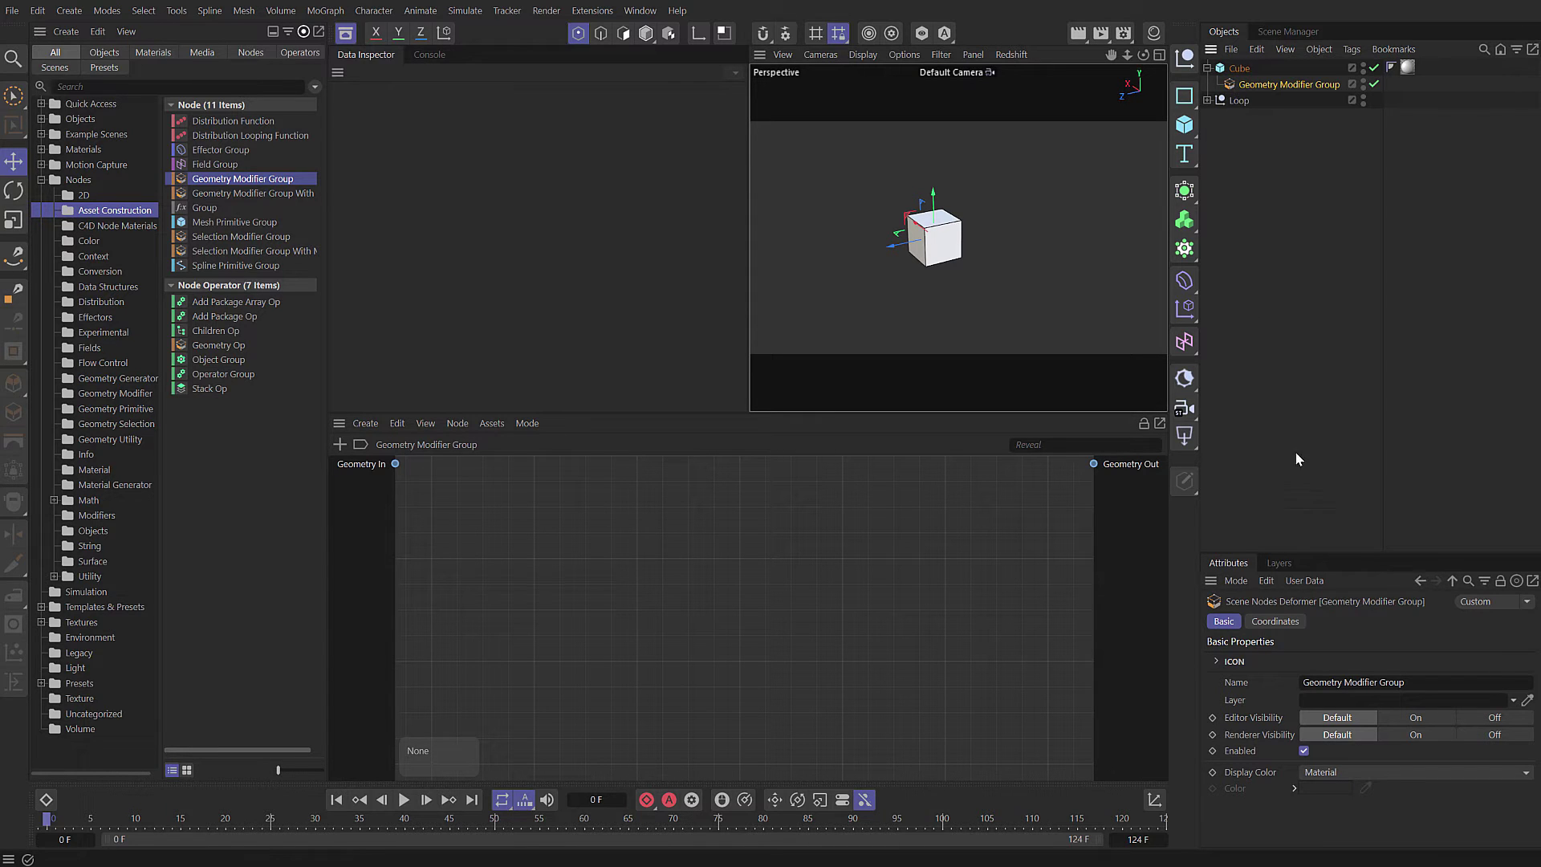
{"action": "left_click_drag", "start_coordinate": [1326, 554], "coordinate": [1302, 379]}
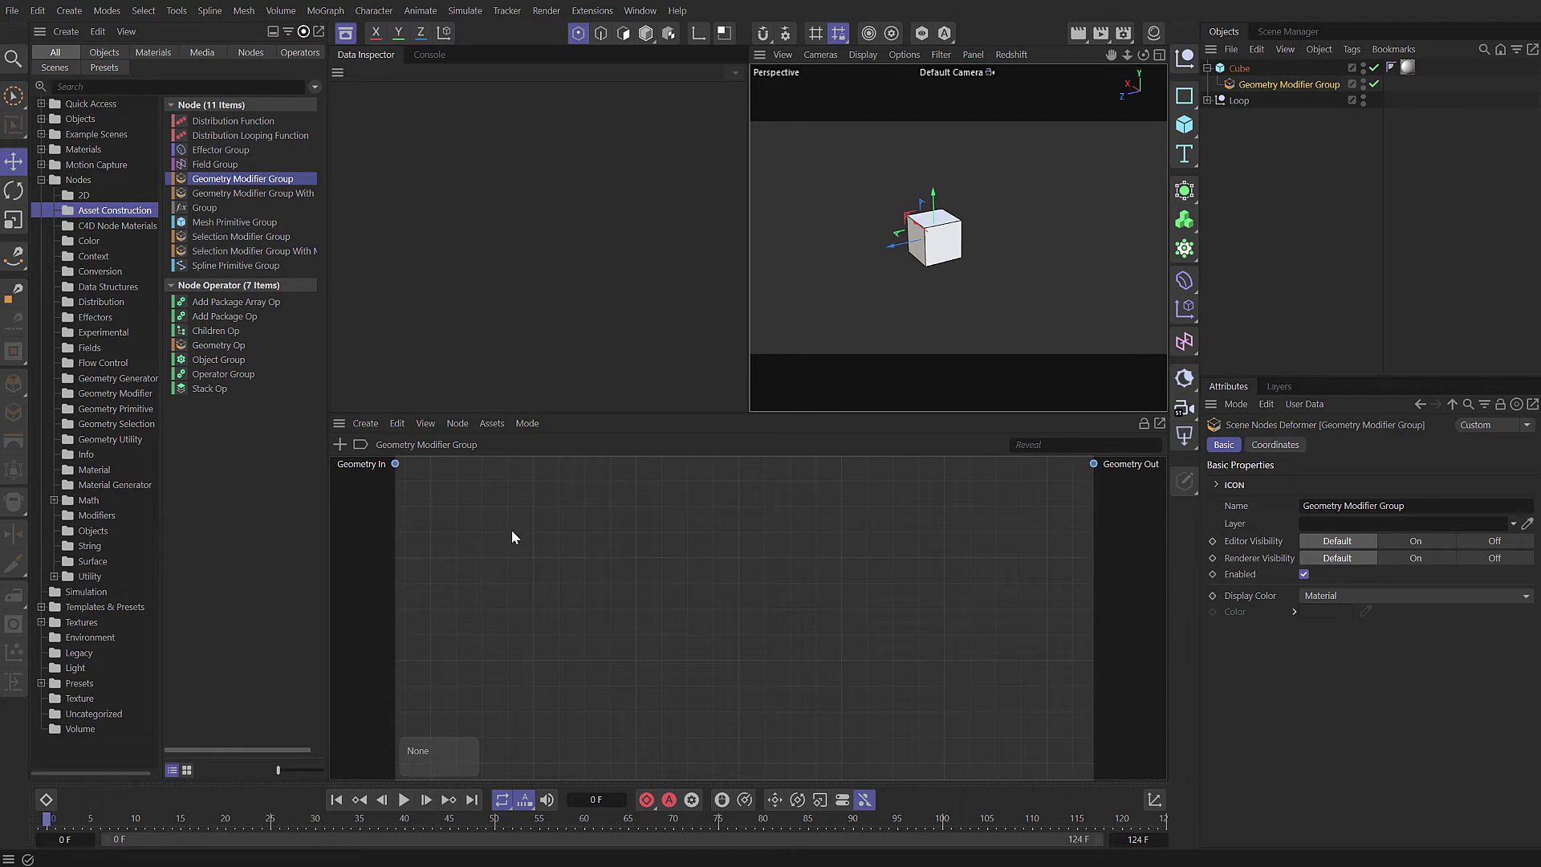
Add a Noise Selection node and wire it from Geometry In to Geometry Out.
{"action": "left_click", "coordinate": [346, 33]}
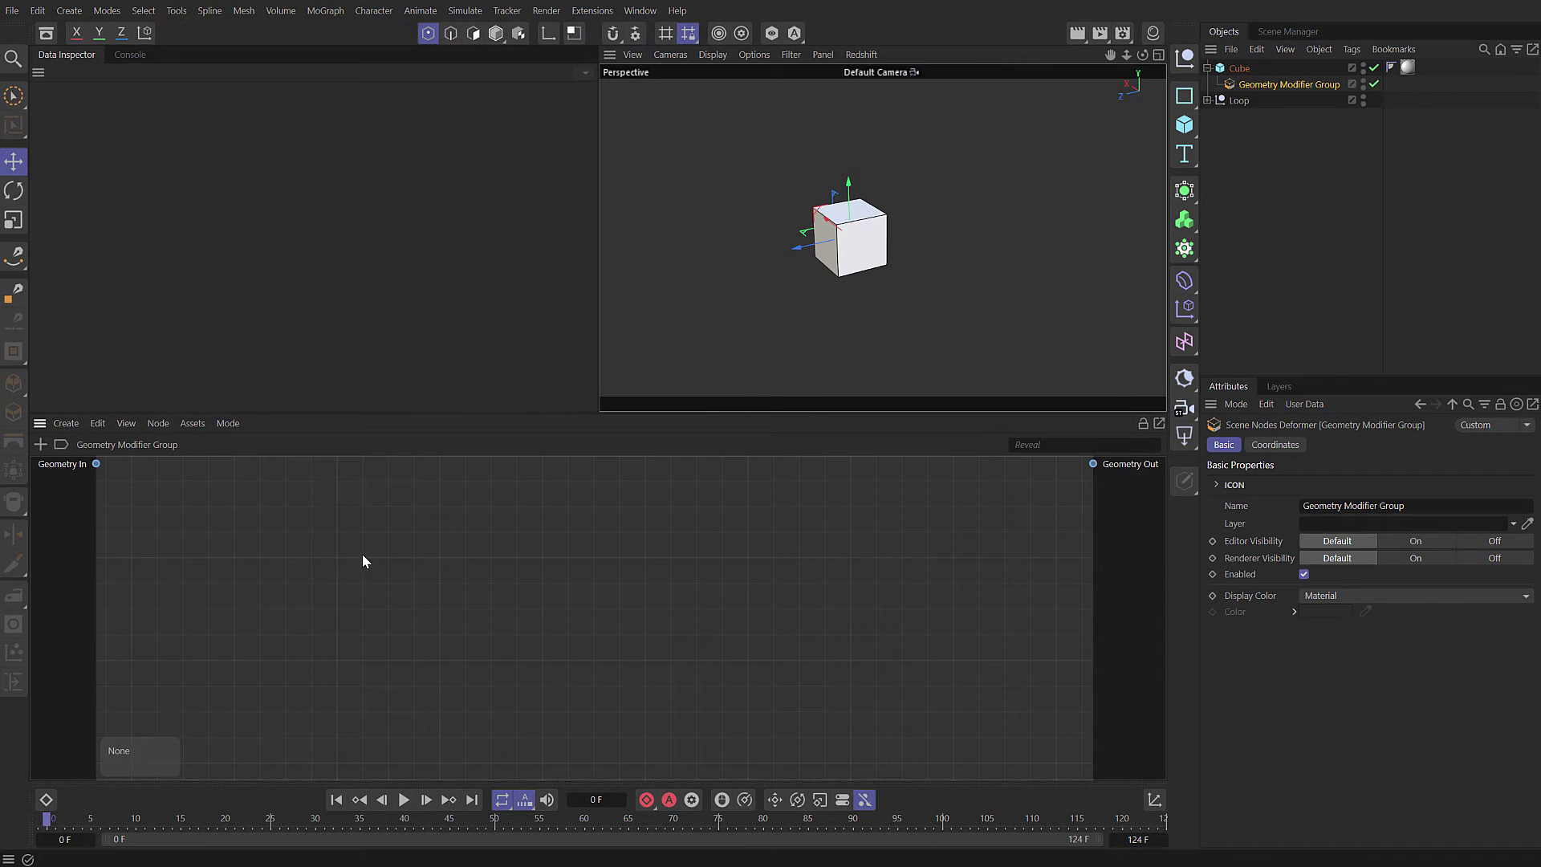
{"action": "double_click", "coordinate": [400, 548]}
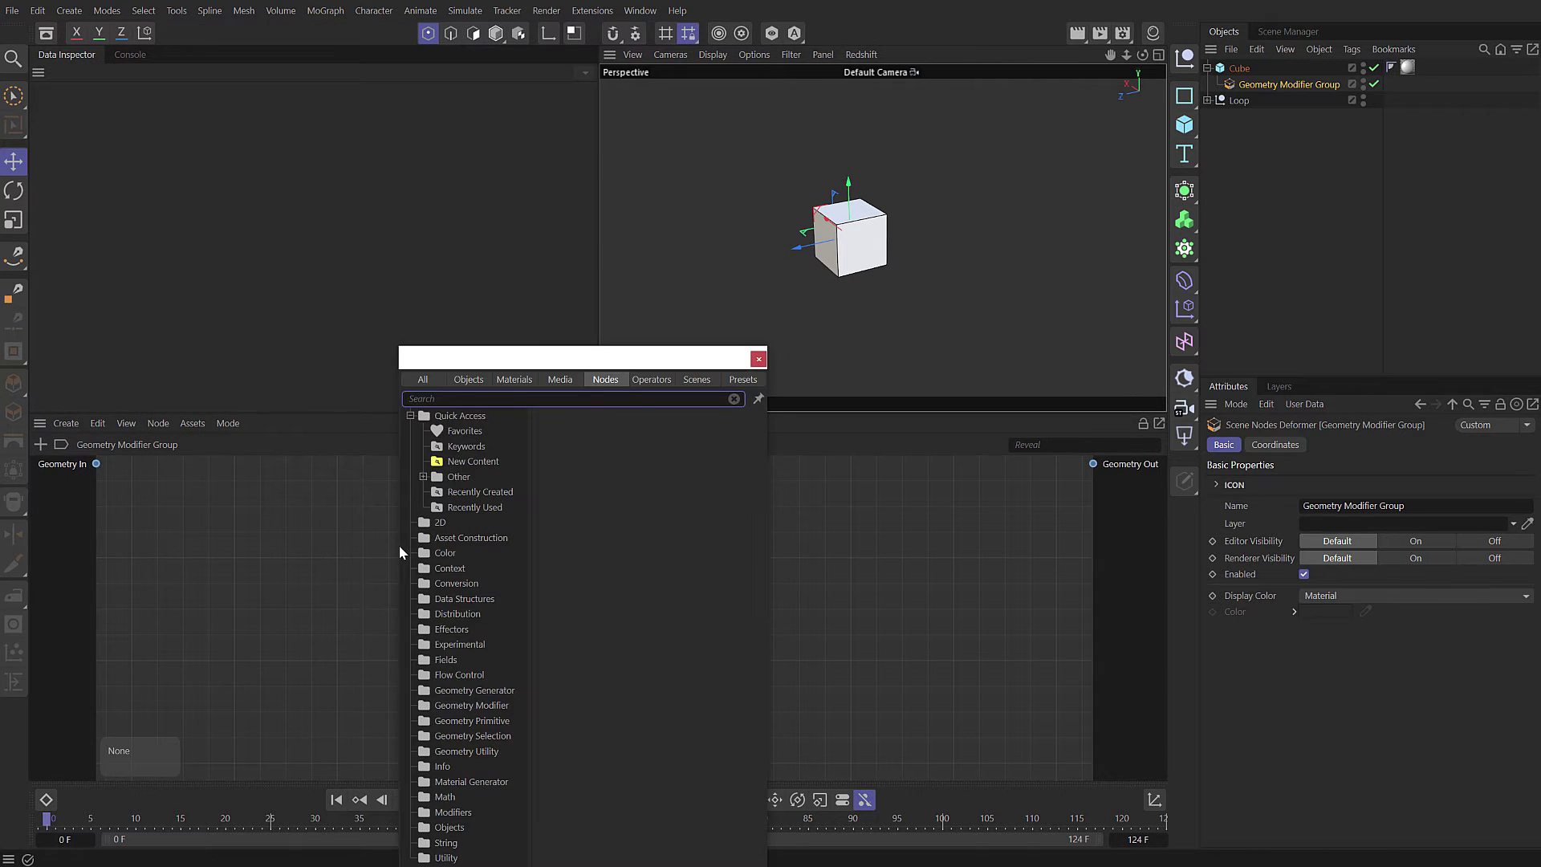
{"action": "type", "text": "noise selk"}
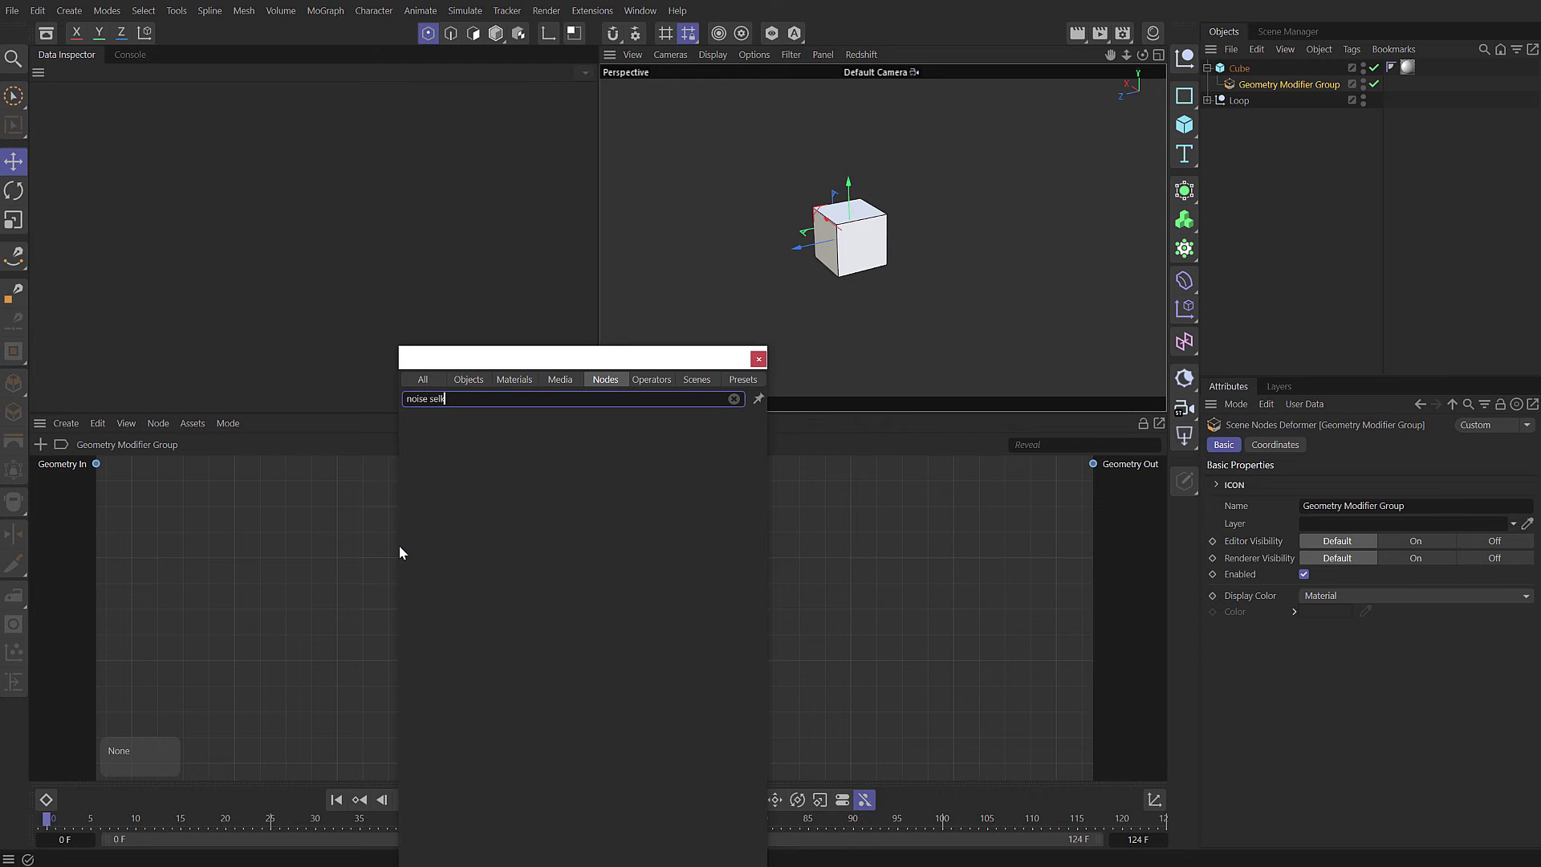
{"action": "key", "text": "BackSpace"}
{"action": "key", "text": "BackSpace"}
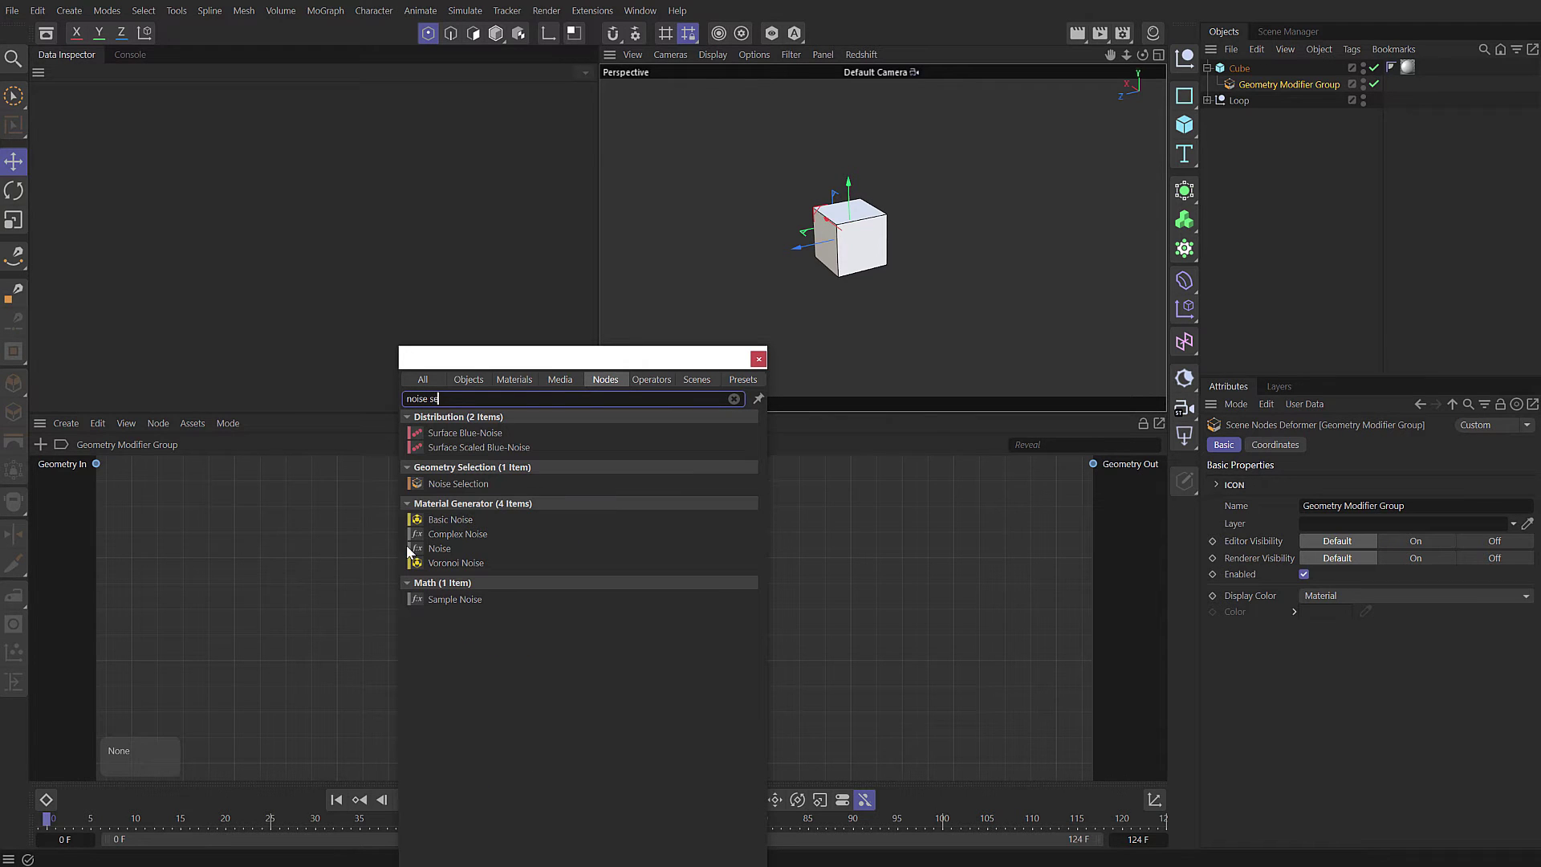
{"action": "left_click_drag", "start_coordinate": [458, 483], "coordinate": [273, 533]}
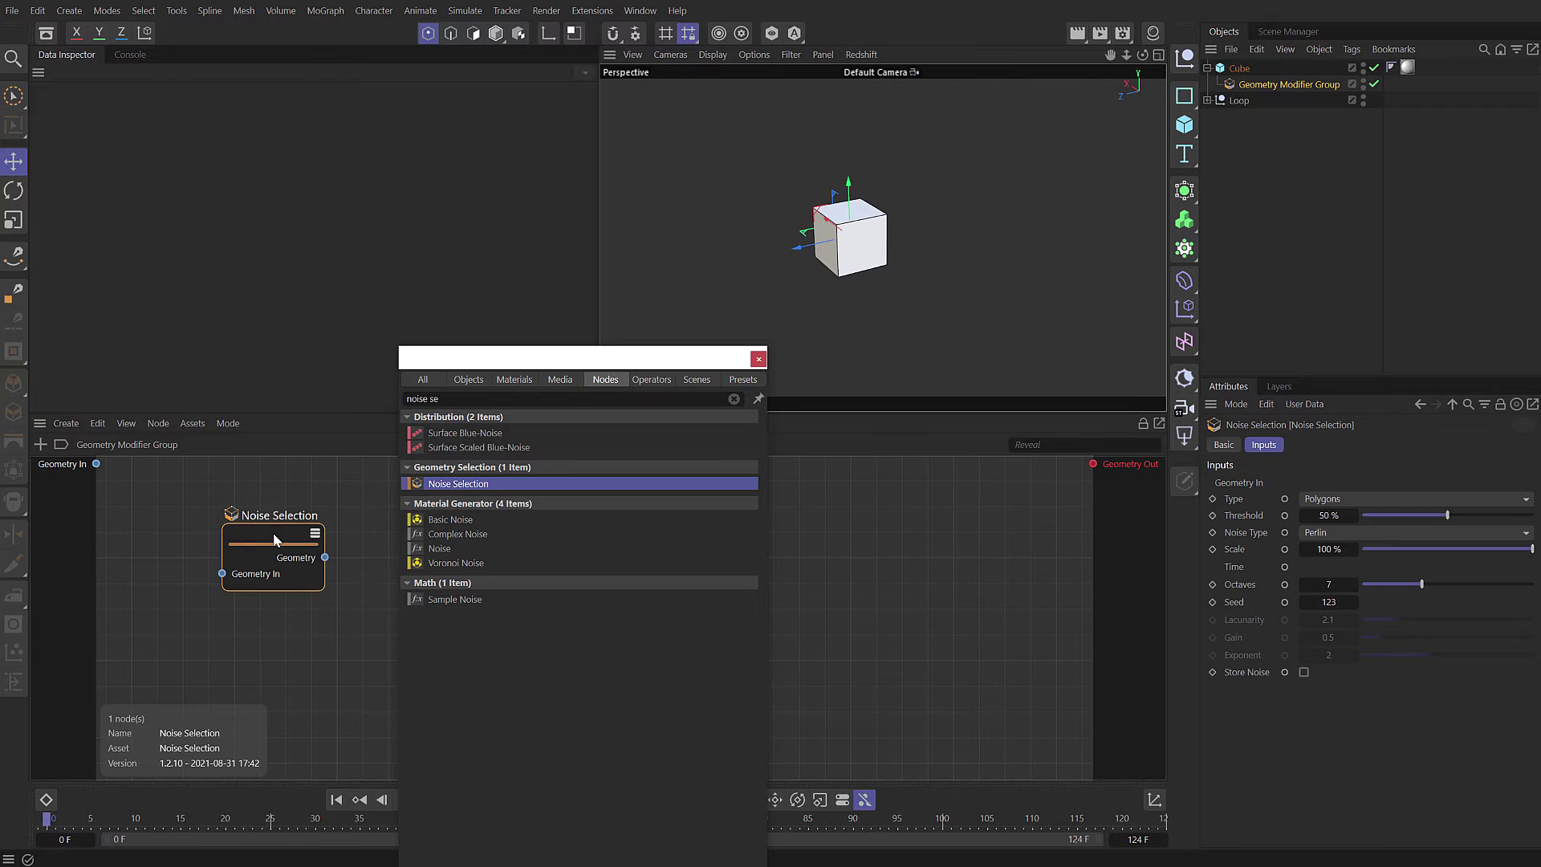
{"action": "left_click_drag", "start_coordinate": [95, 464], "coordinate": [223, 574]}
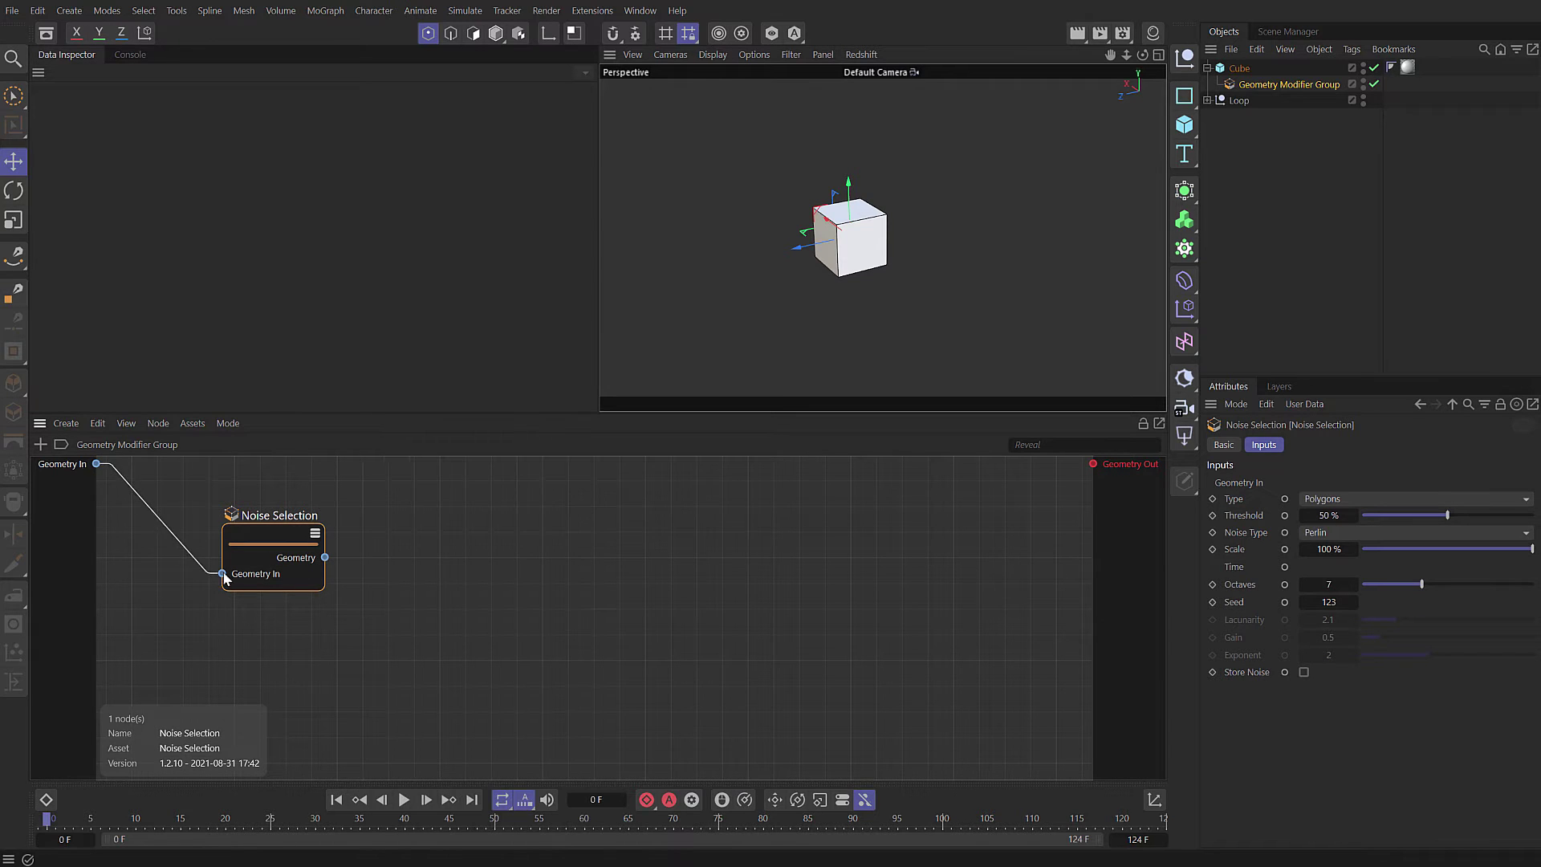
{"action": "left_click_drag", "start_coordinate": [324, 558], "coordinate": [1096, 466]}
{"action": "left_click", "coordinate": [464, 611]}
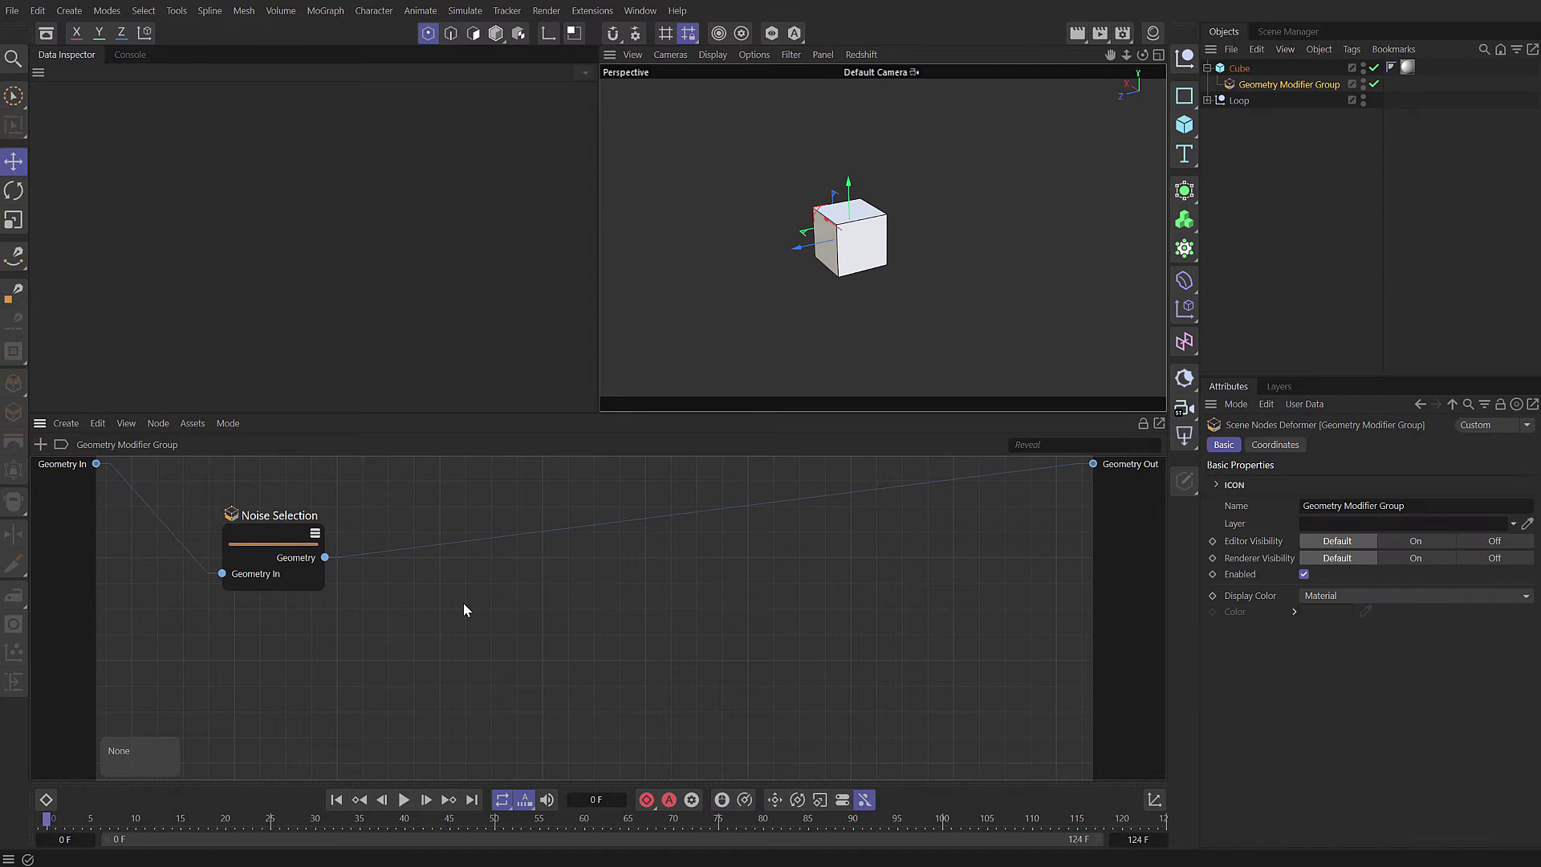
{"action": "double_click", "coordinate": [659, 600]}
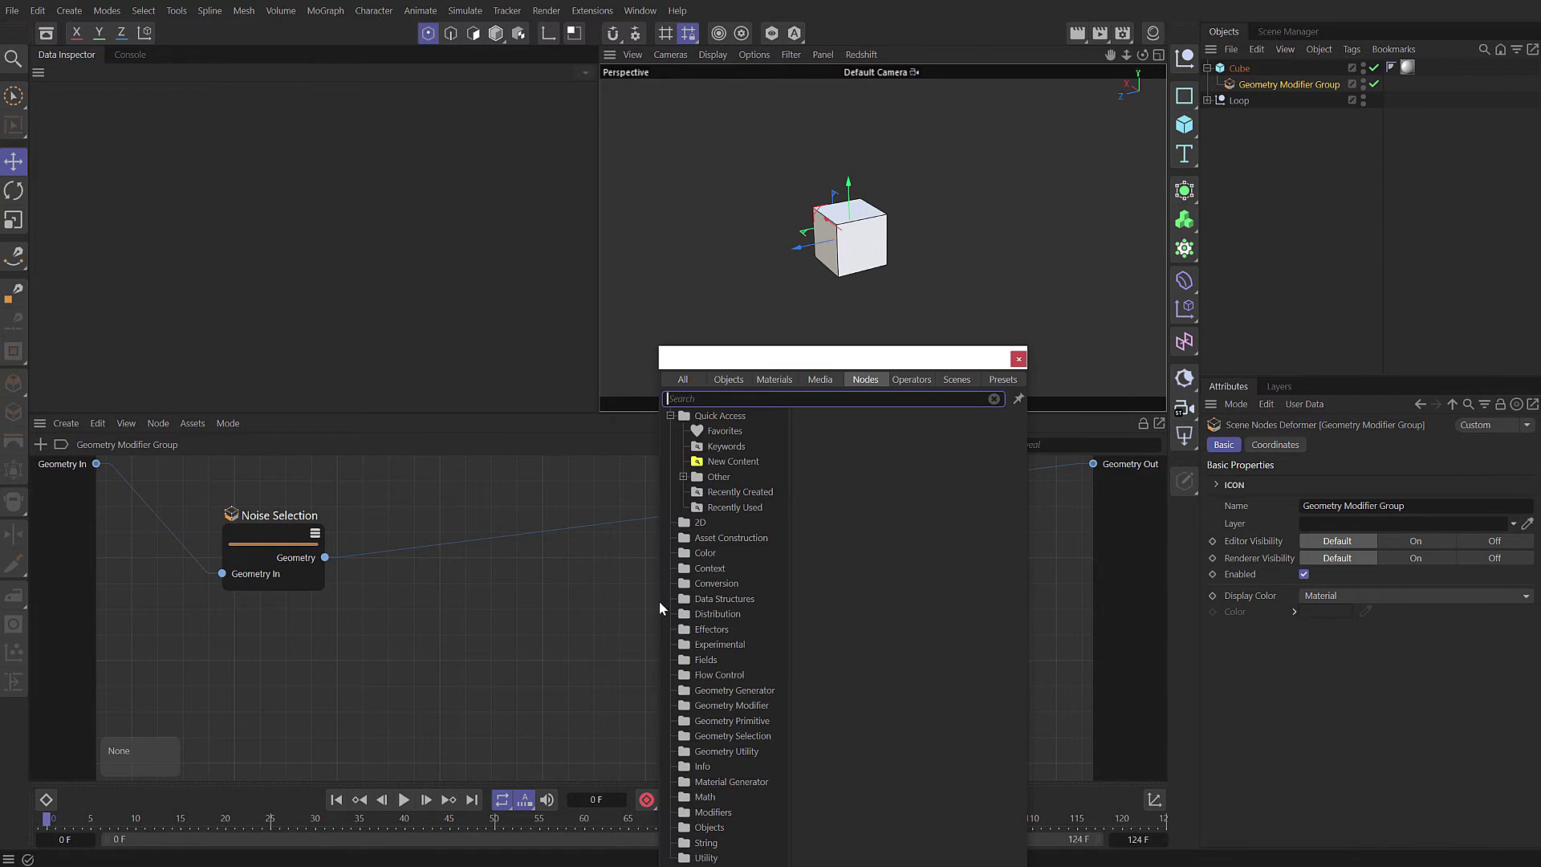
{"action": "type", "text": "extrude"}
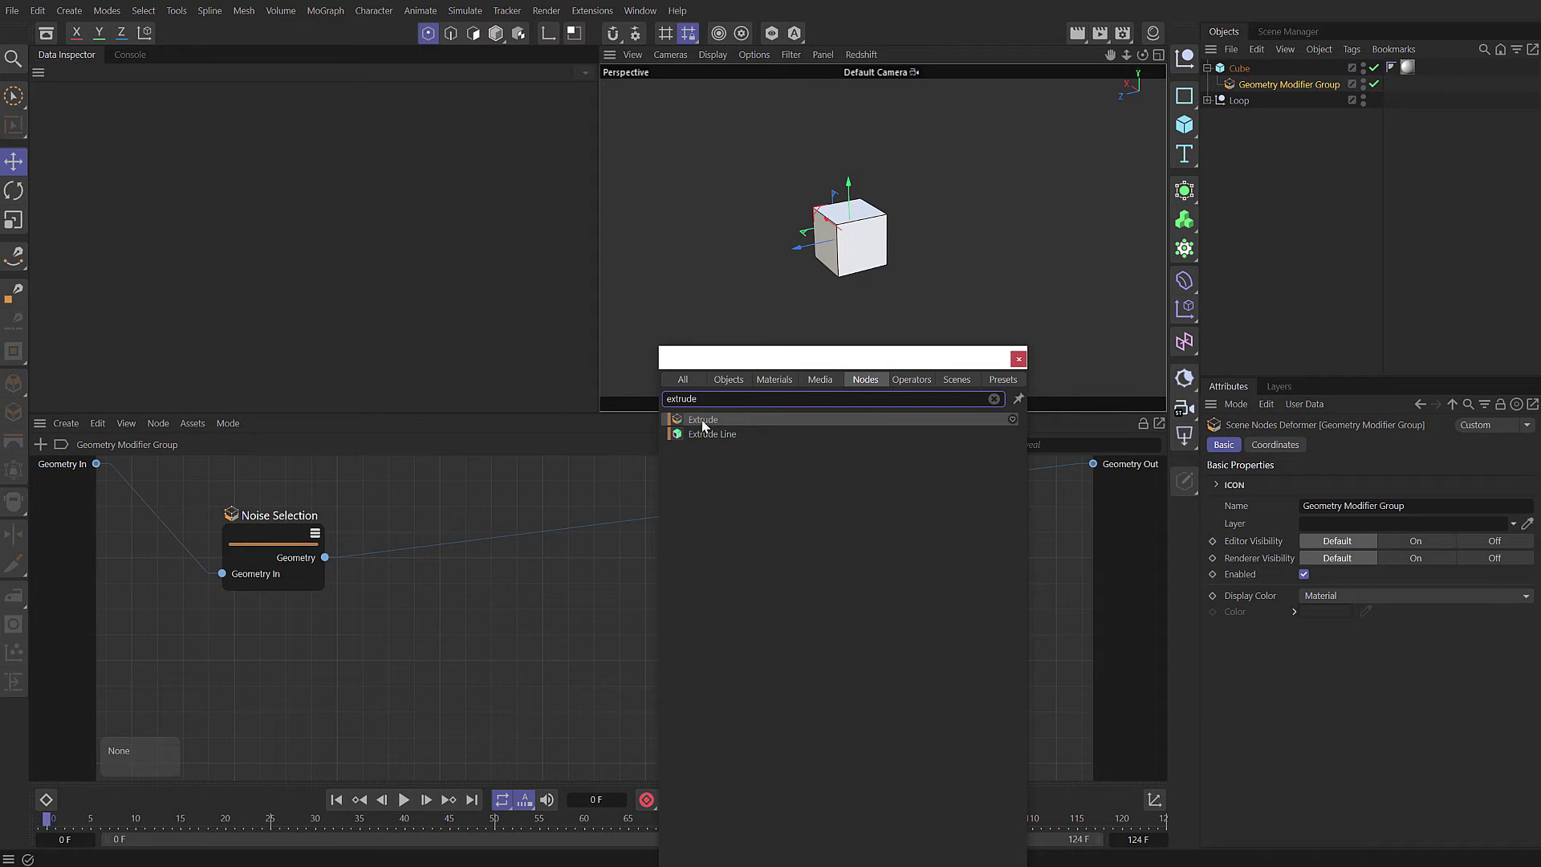
Add Extrude after Noise Selection (offset 500 cm, variation 75 %, subdivision 3) and set seed 125.
{"action": "left_click_drag", "start_coordinate": [702, 420], "coordinate": [422, 528]}
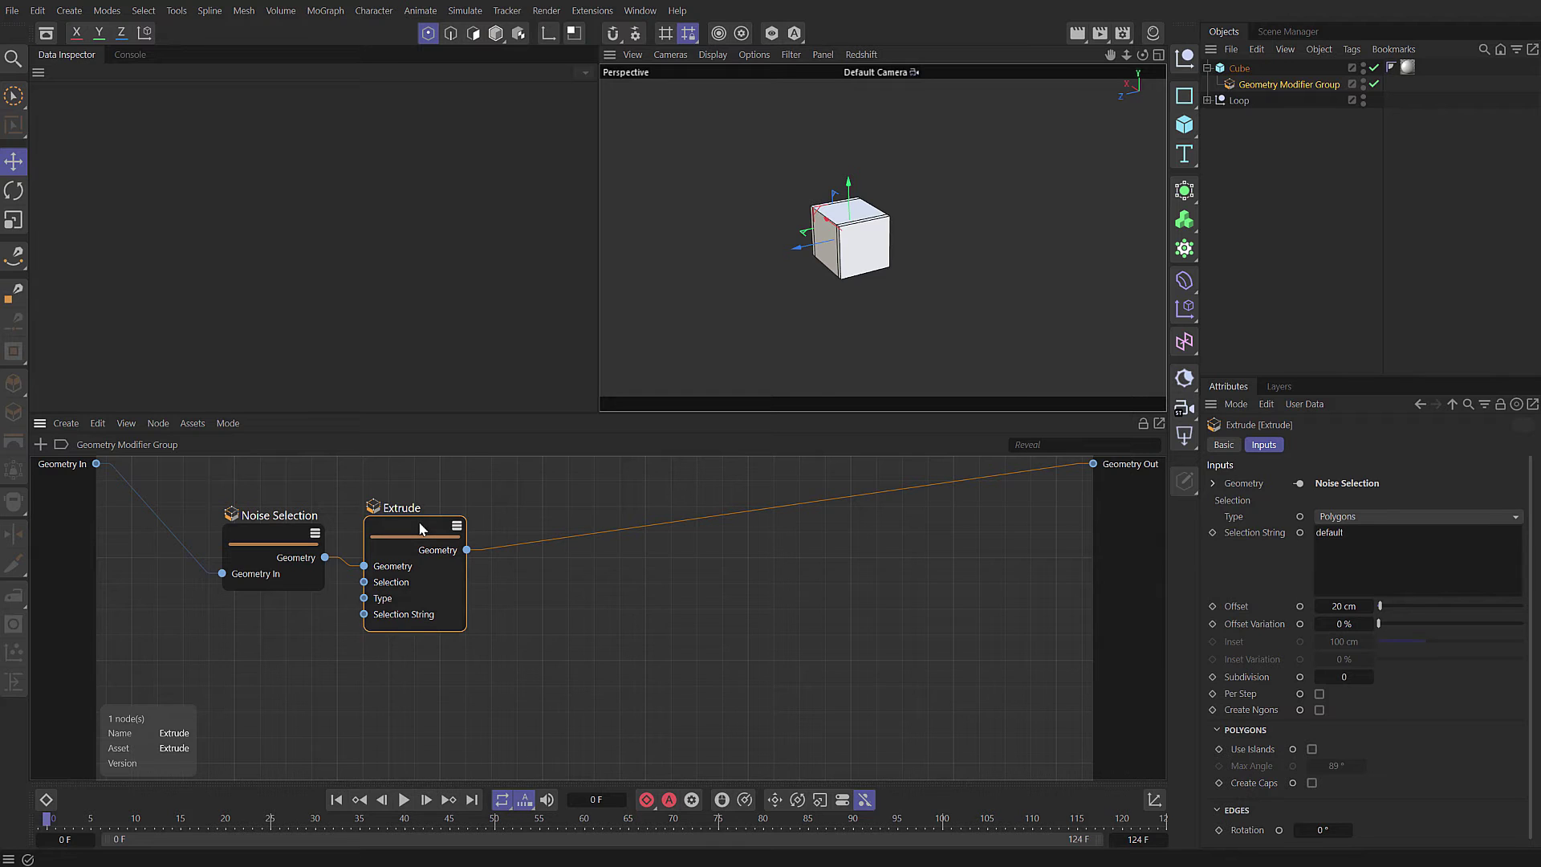
{"action": "left_click_drag", "start_coordinate": [843, 241], "coordinate": [803, 265], "text": "alt"}
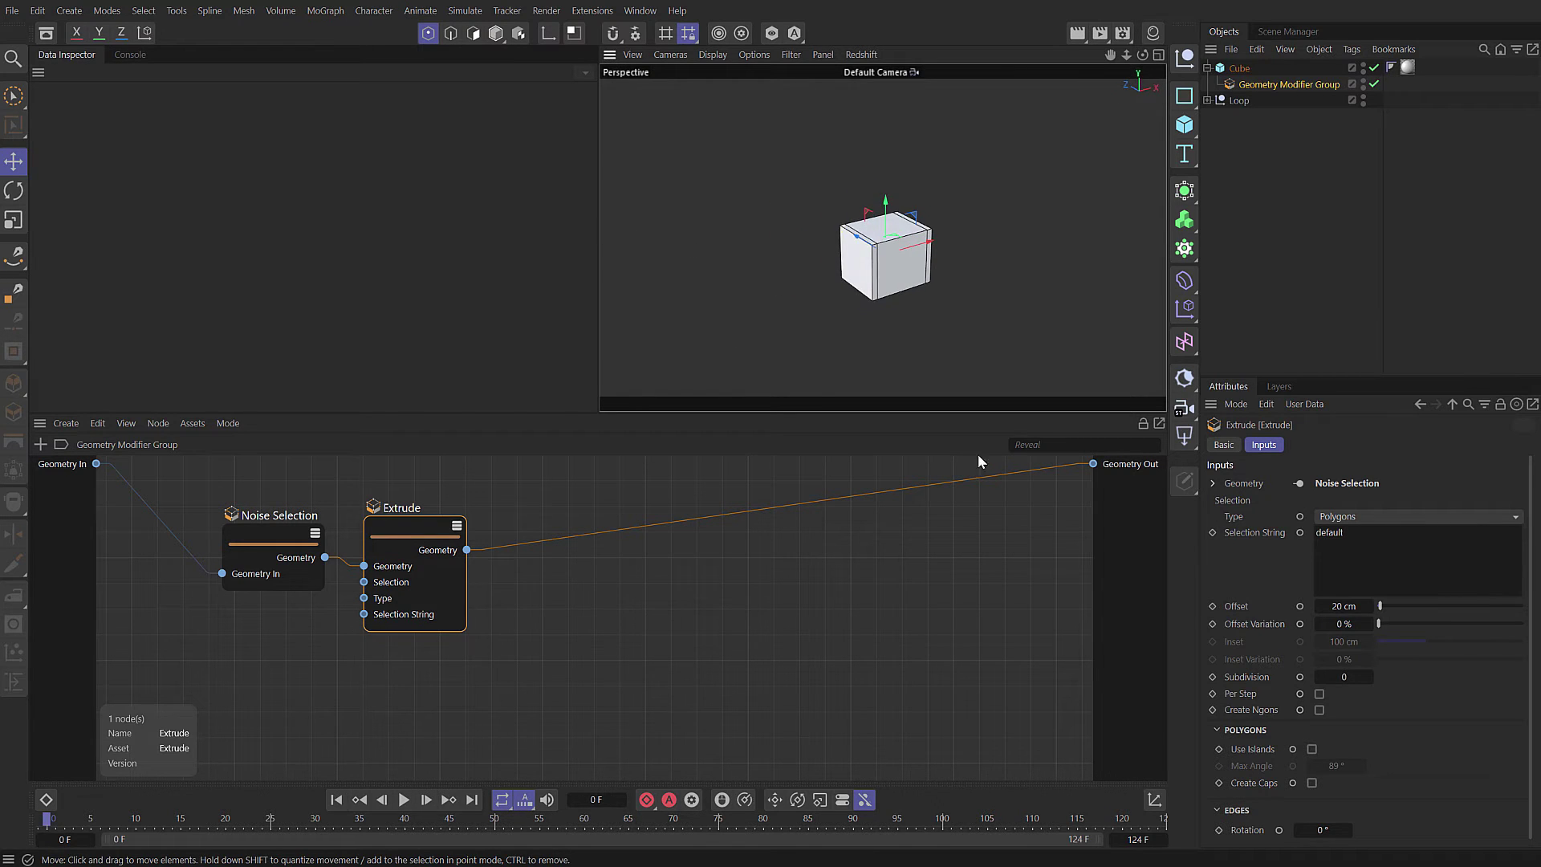
{"action": "left_click", "coordinate": [1343, 606]}
{"action": "type", "text": "500"}
{"action": "key", "text": "Tab"}
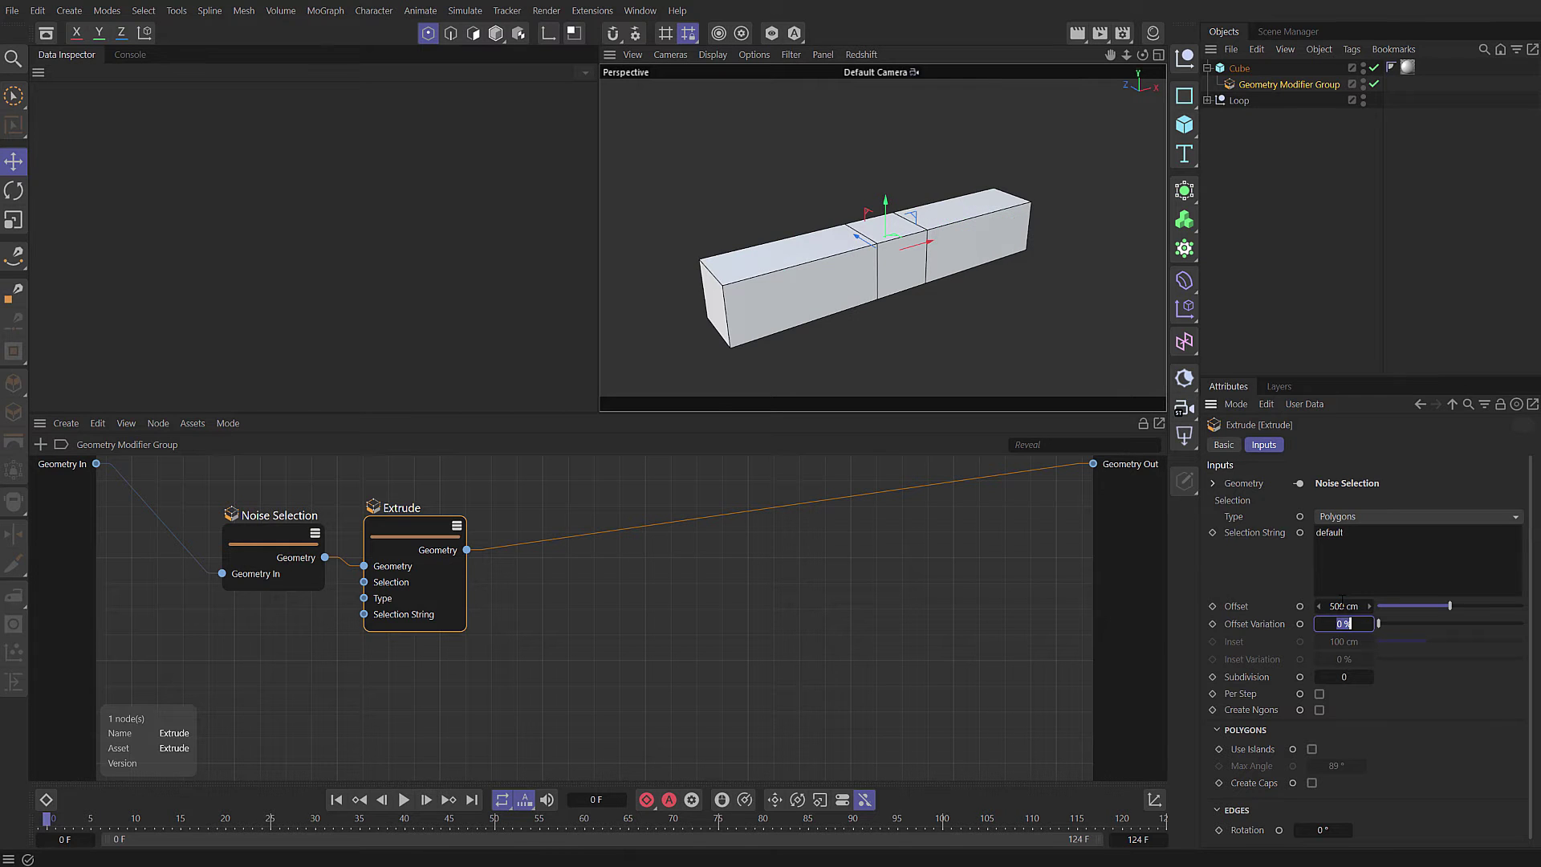
{"action": "key", "text": "BackSpace"}
{"action": "type", "text": "75"}
{"action": "key", "text": "Tab"}
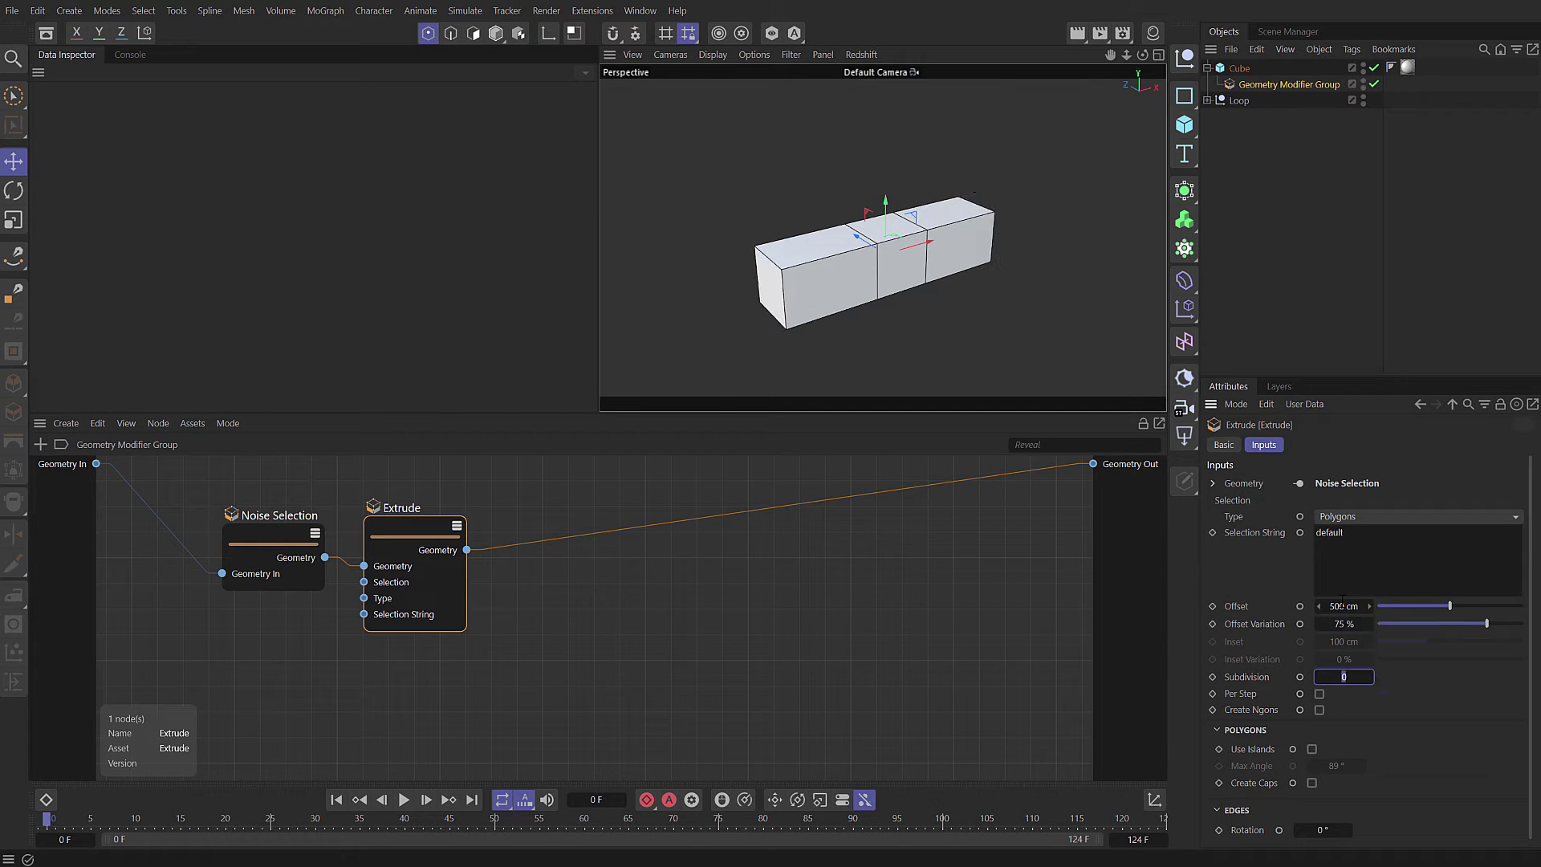
{"action": "key", "text": "Return"}
{"action": "left_click", "coordinate": [294, 538]}
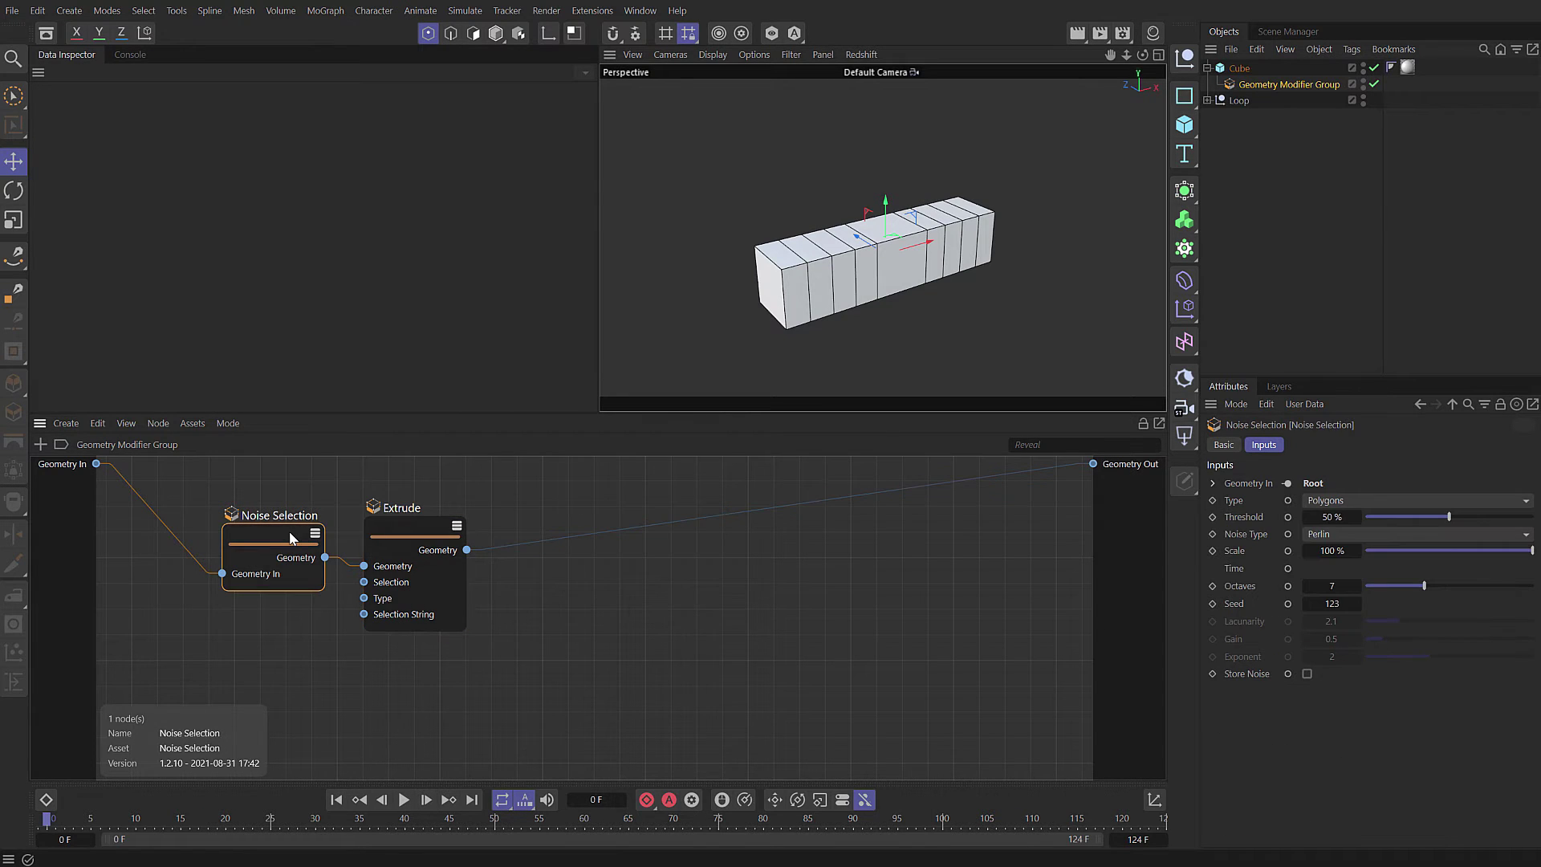
{"action": "left_click", "coordinate": [1357, 604]}
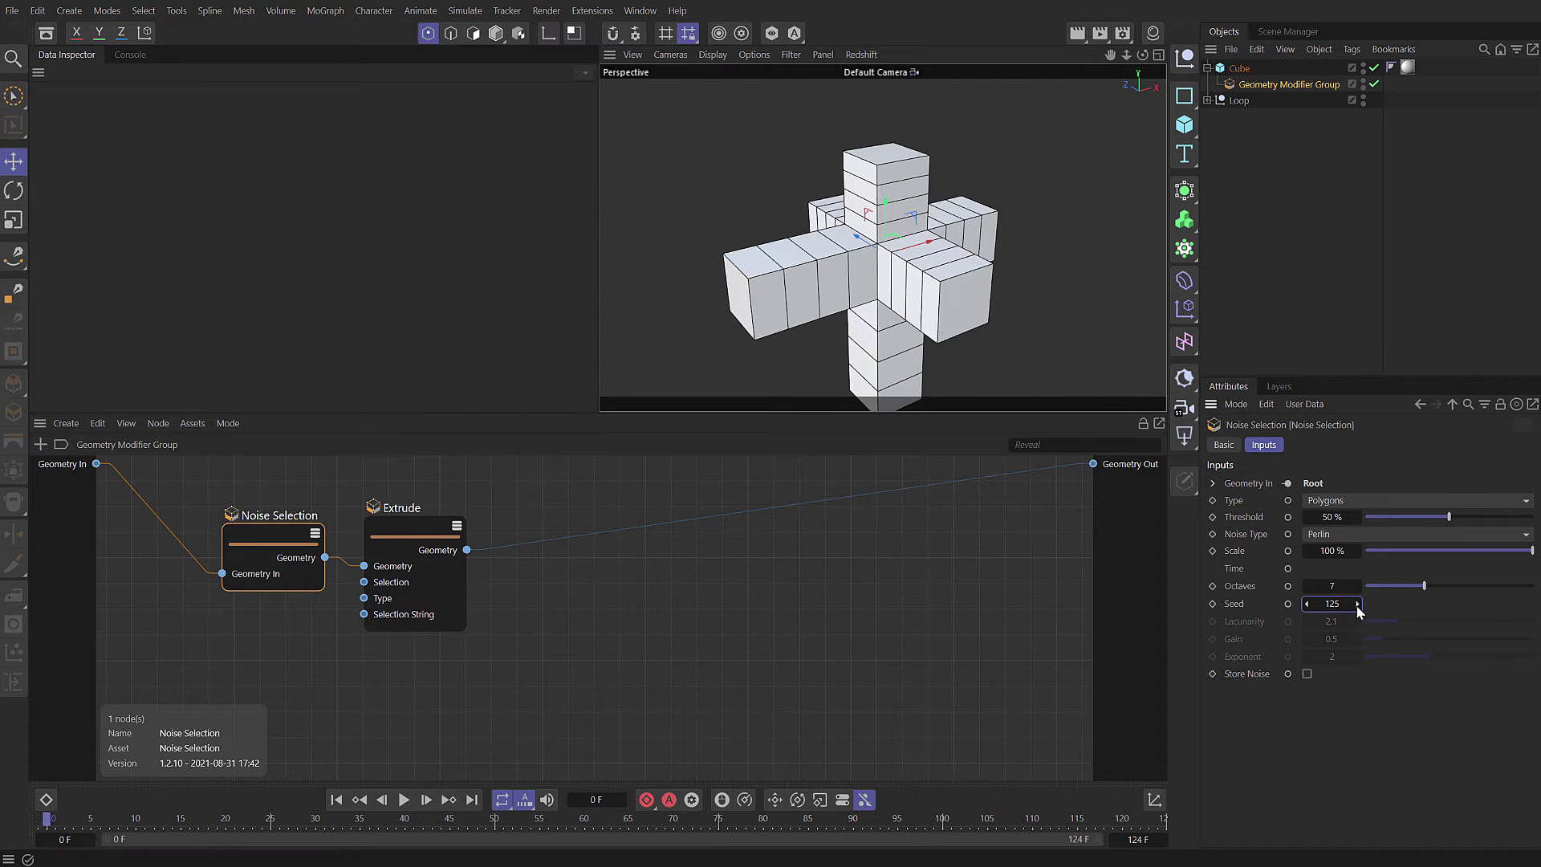
Chain a Random Selection node and a Subdivide node after Extrude.
{"action": "left_click", "coordinate": [537, 595]}
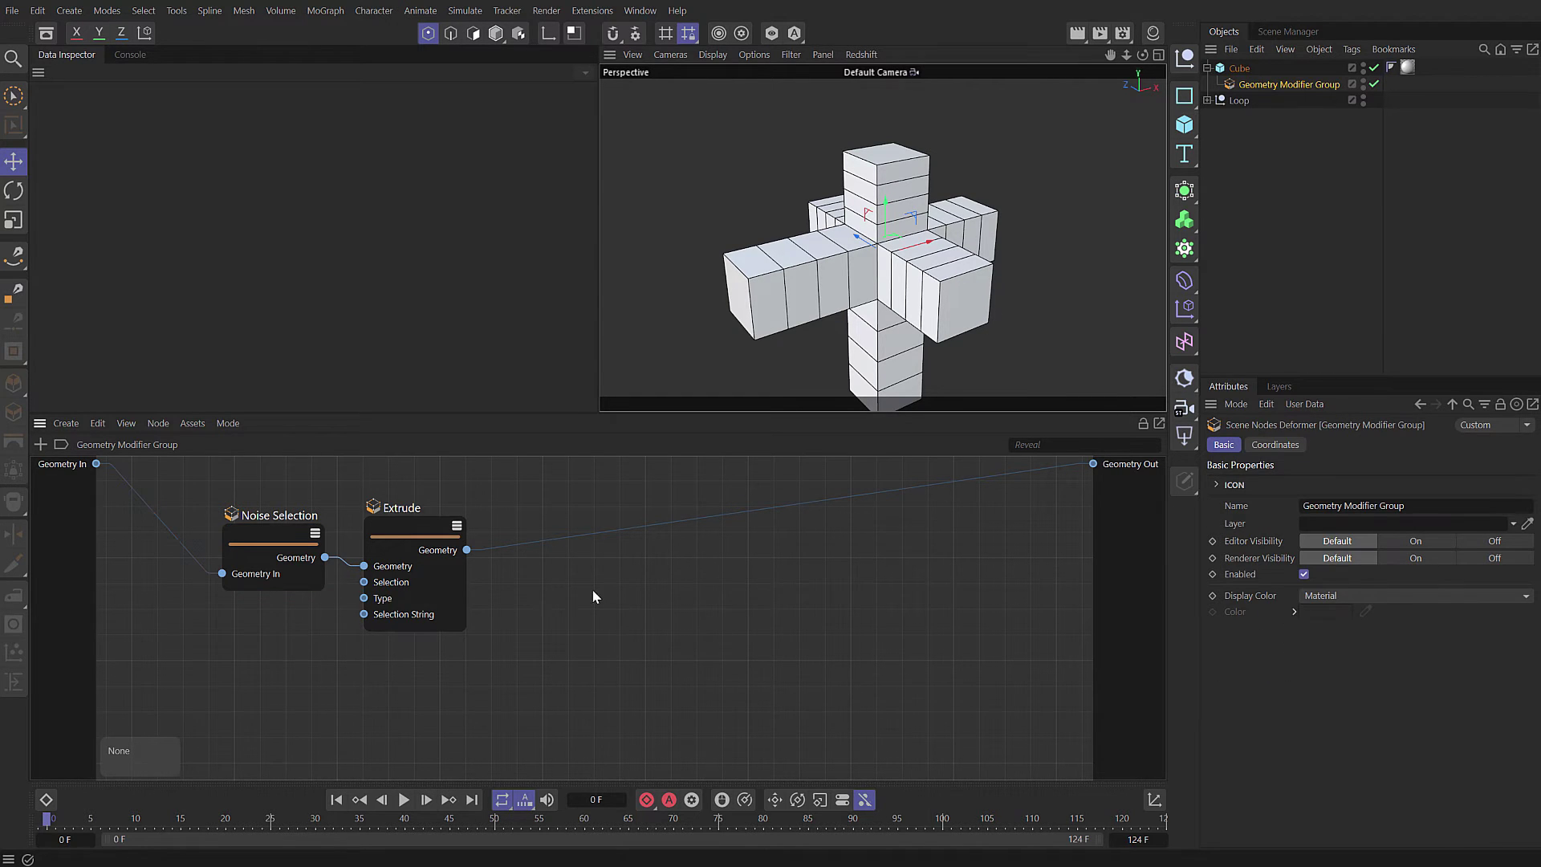
{"action": "double_click", "coordinate": [594, 597]}
{"action": "type", "text": "ra"}
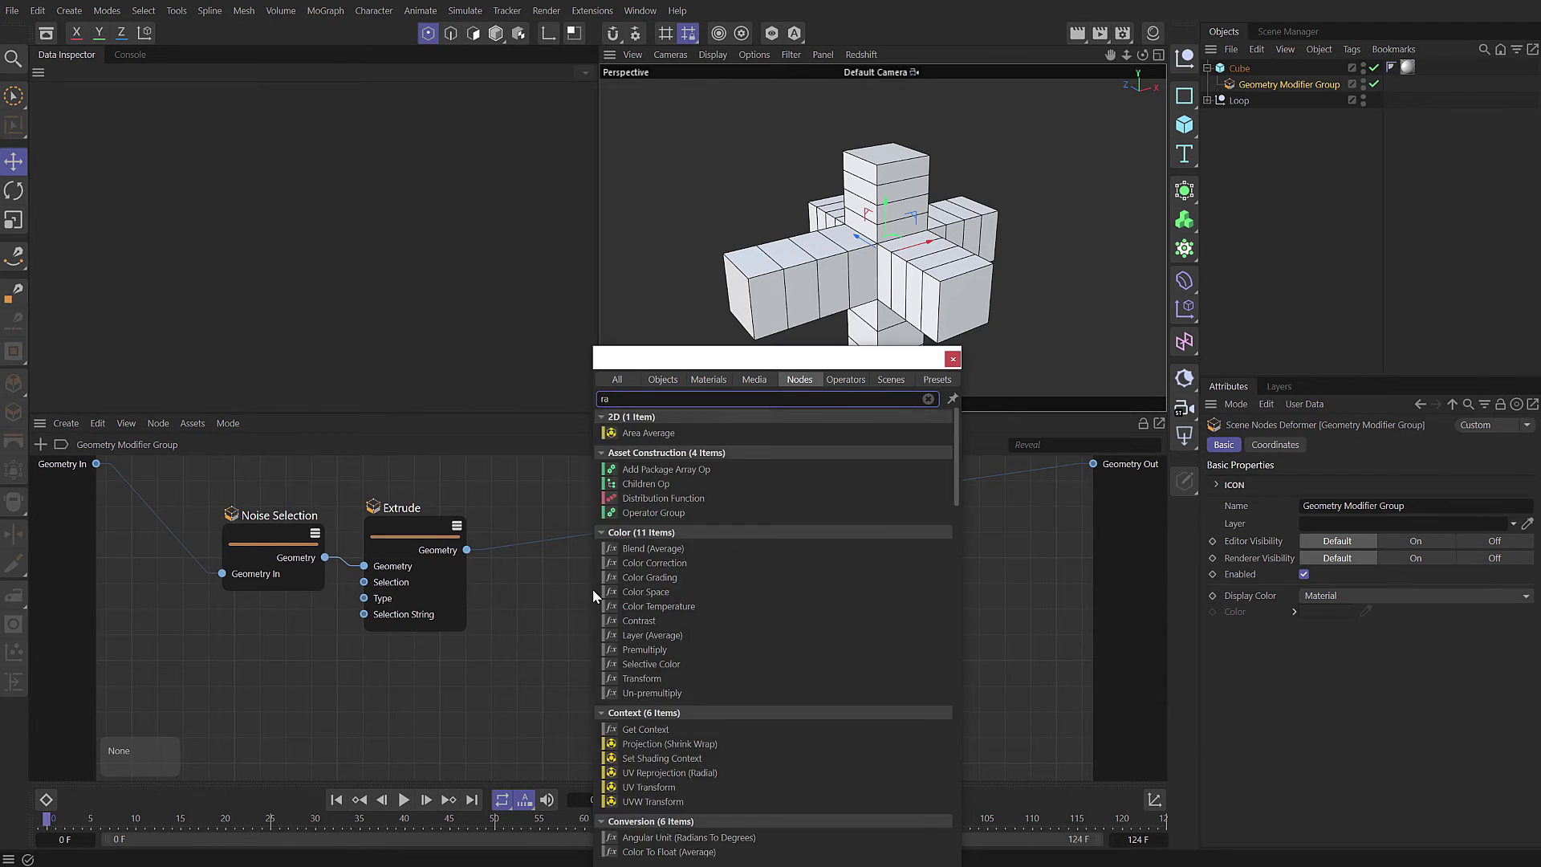
{"action": "type", "text": "nd sel"}
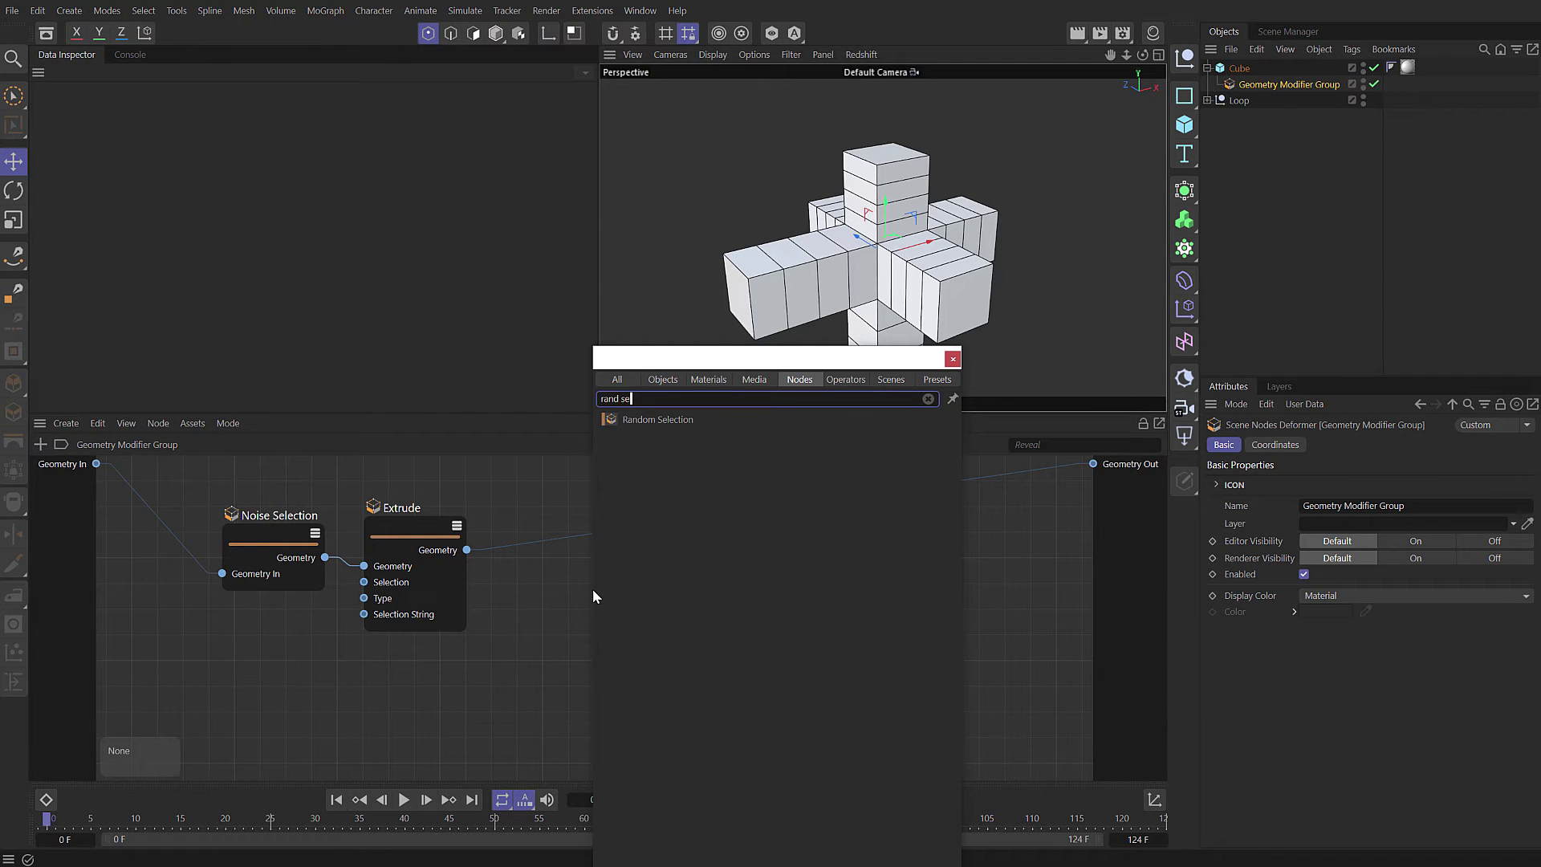
{"action": "left_click_drag", "start_coordinate": [646, 419], "coordinate": [552, 544]}
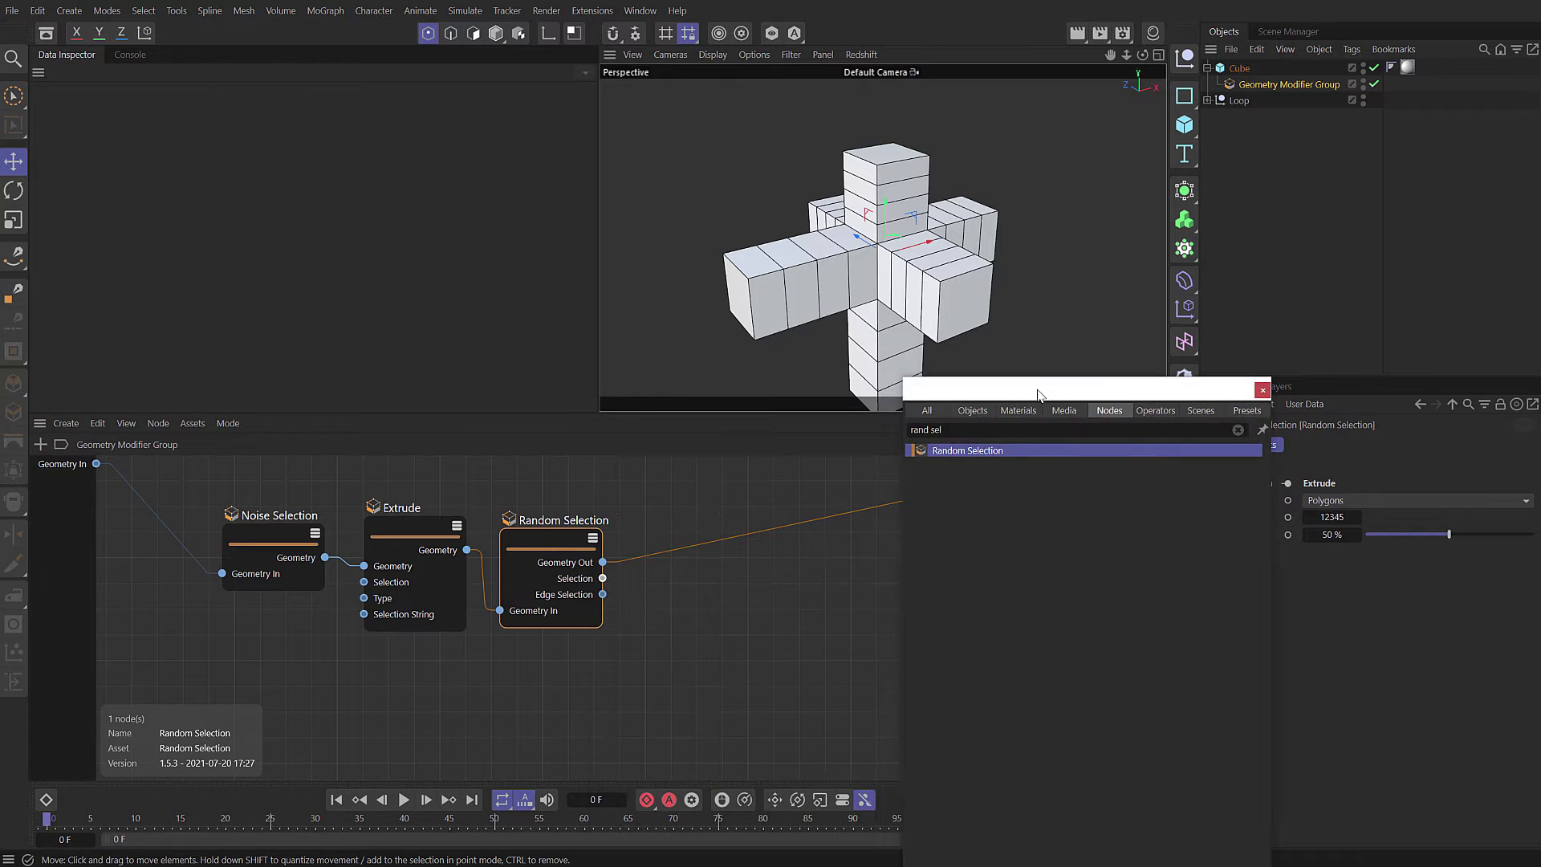
{"action": "key", "text": "shift+c"}
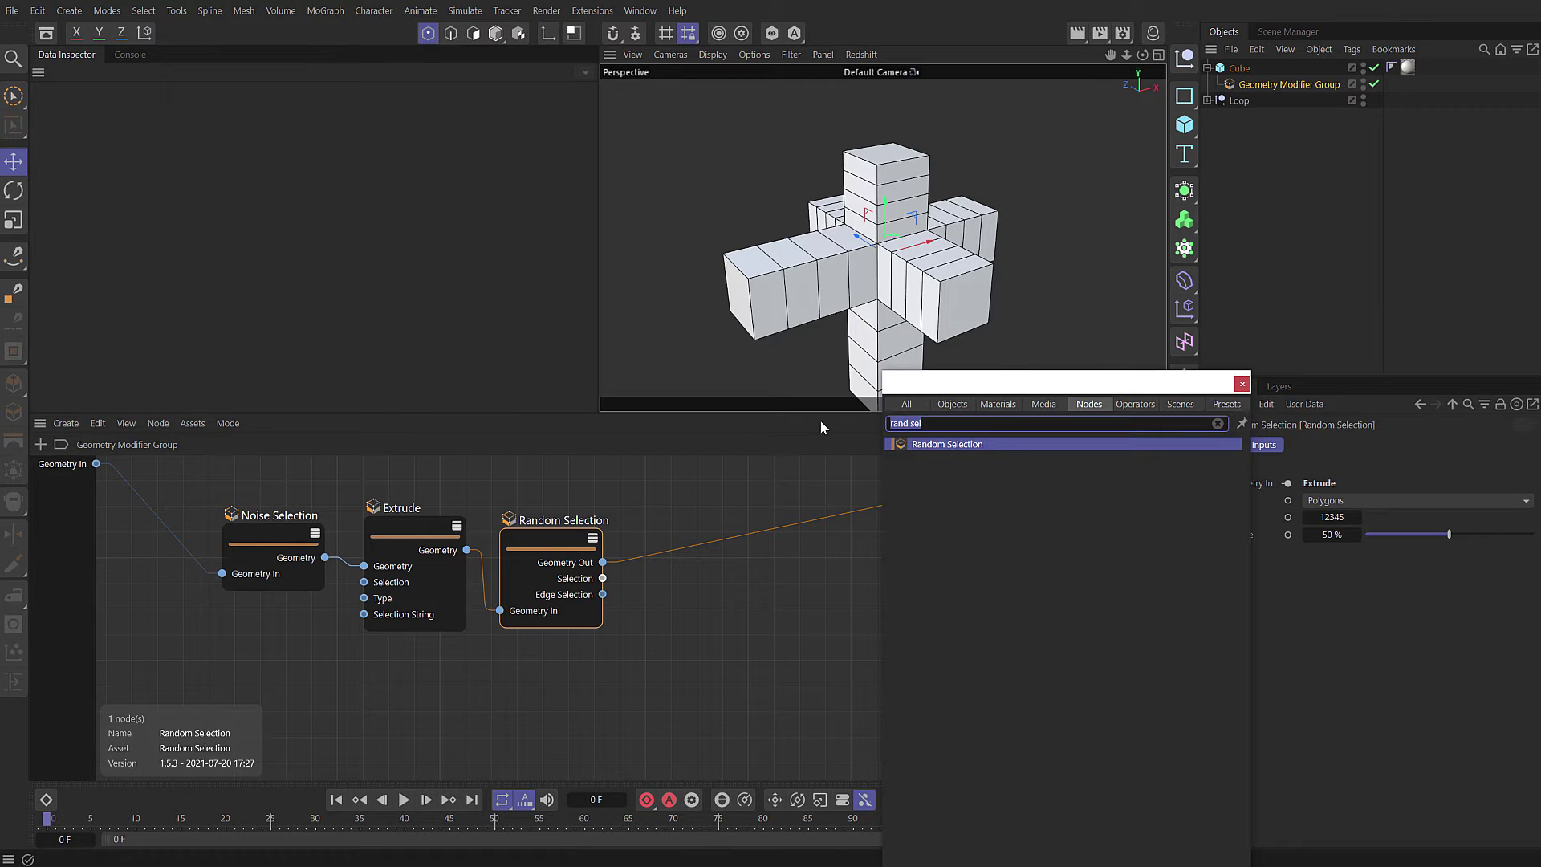
{"action": "type", "text": "subdivi"}
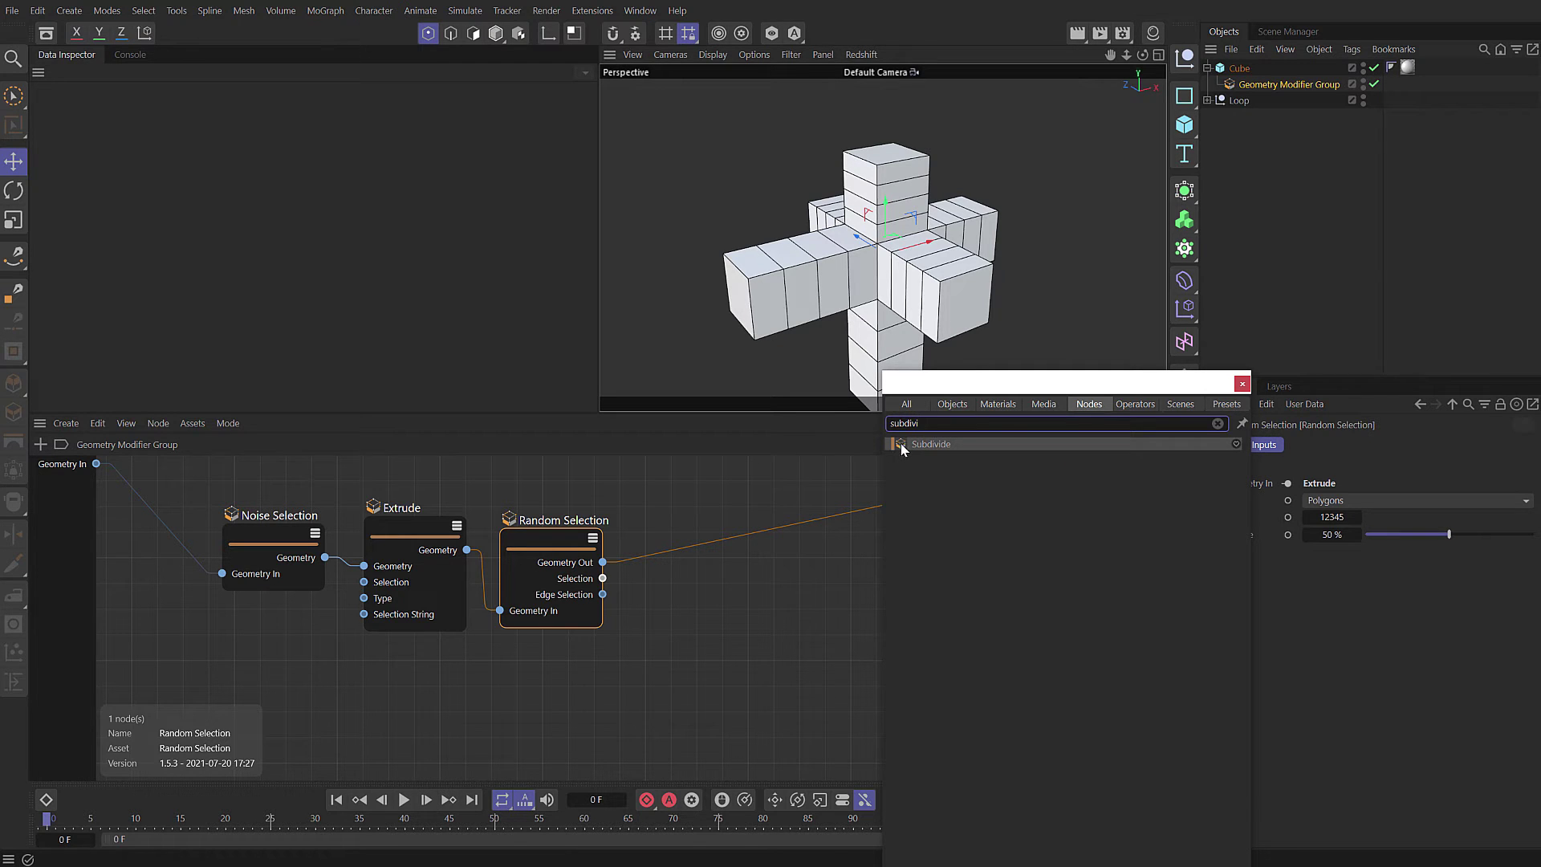
{"action": "double_click", "coordinate": [901, 443]}
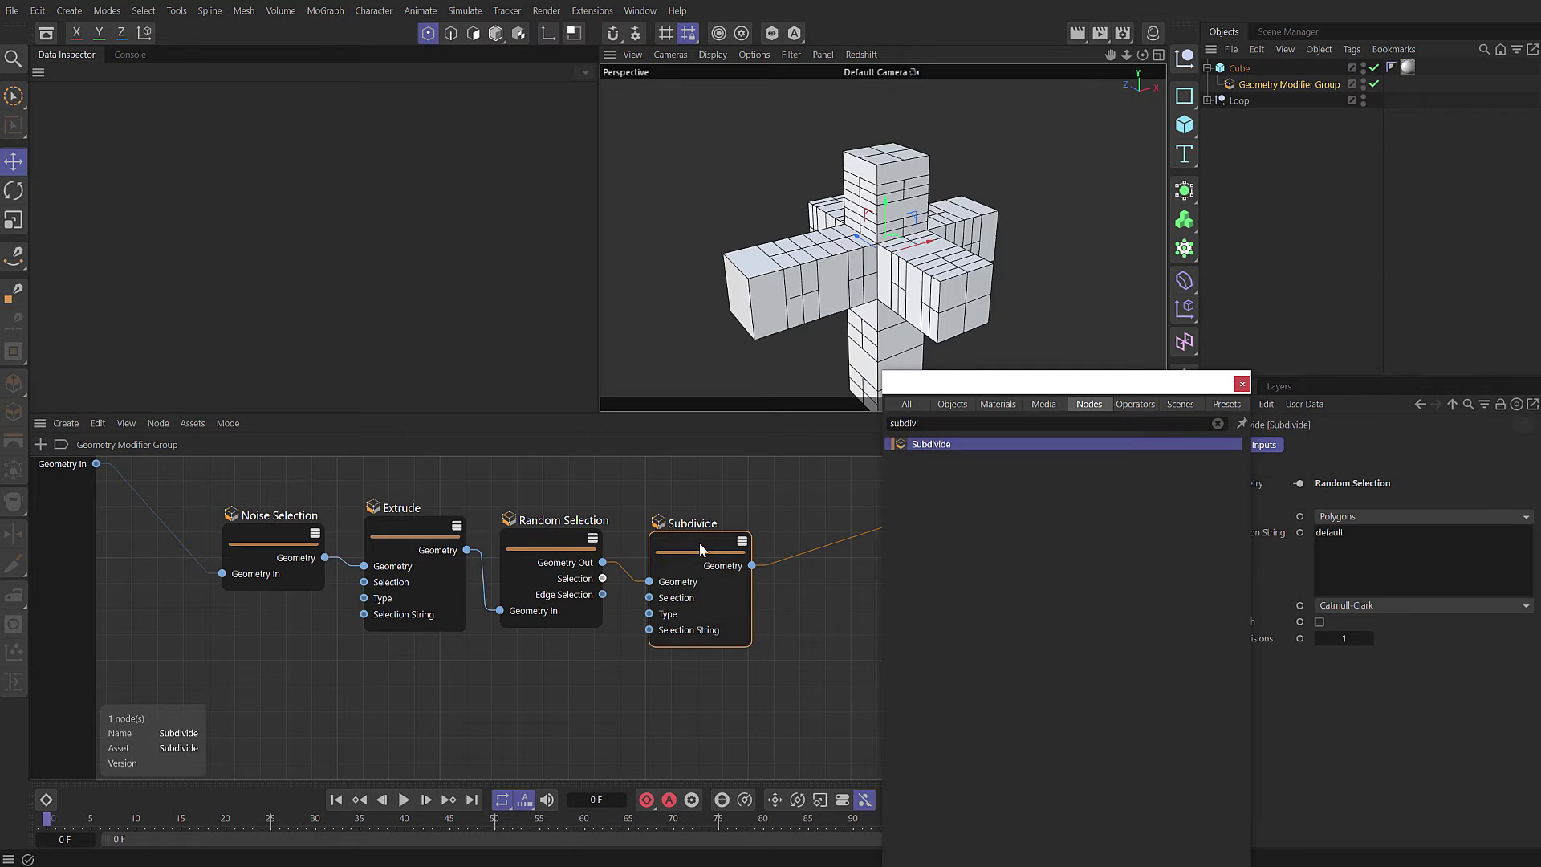
Add a second Noise Selection and a Delete node after Subdivide, then frame the whole graph.
{"action": "key", "text": "ctrl+a"}
{"action": "type", "text": "sele"}
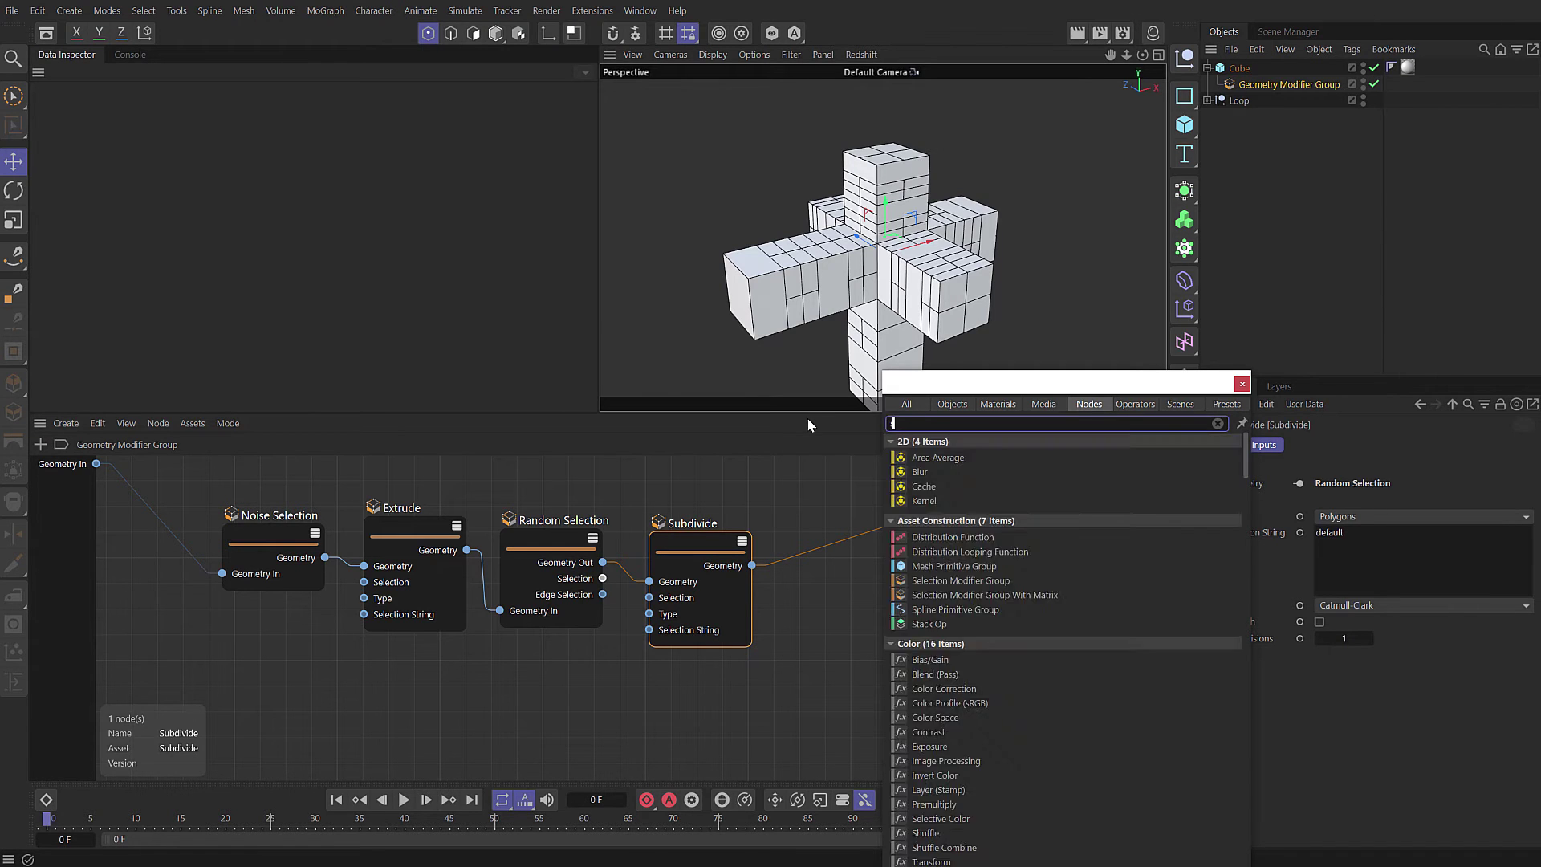
{"action": "type", "text": "c"}
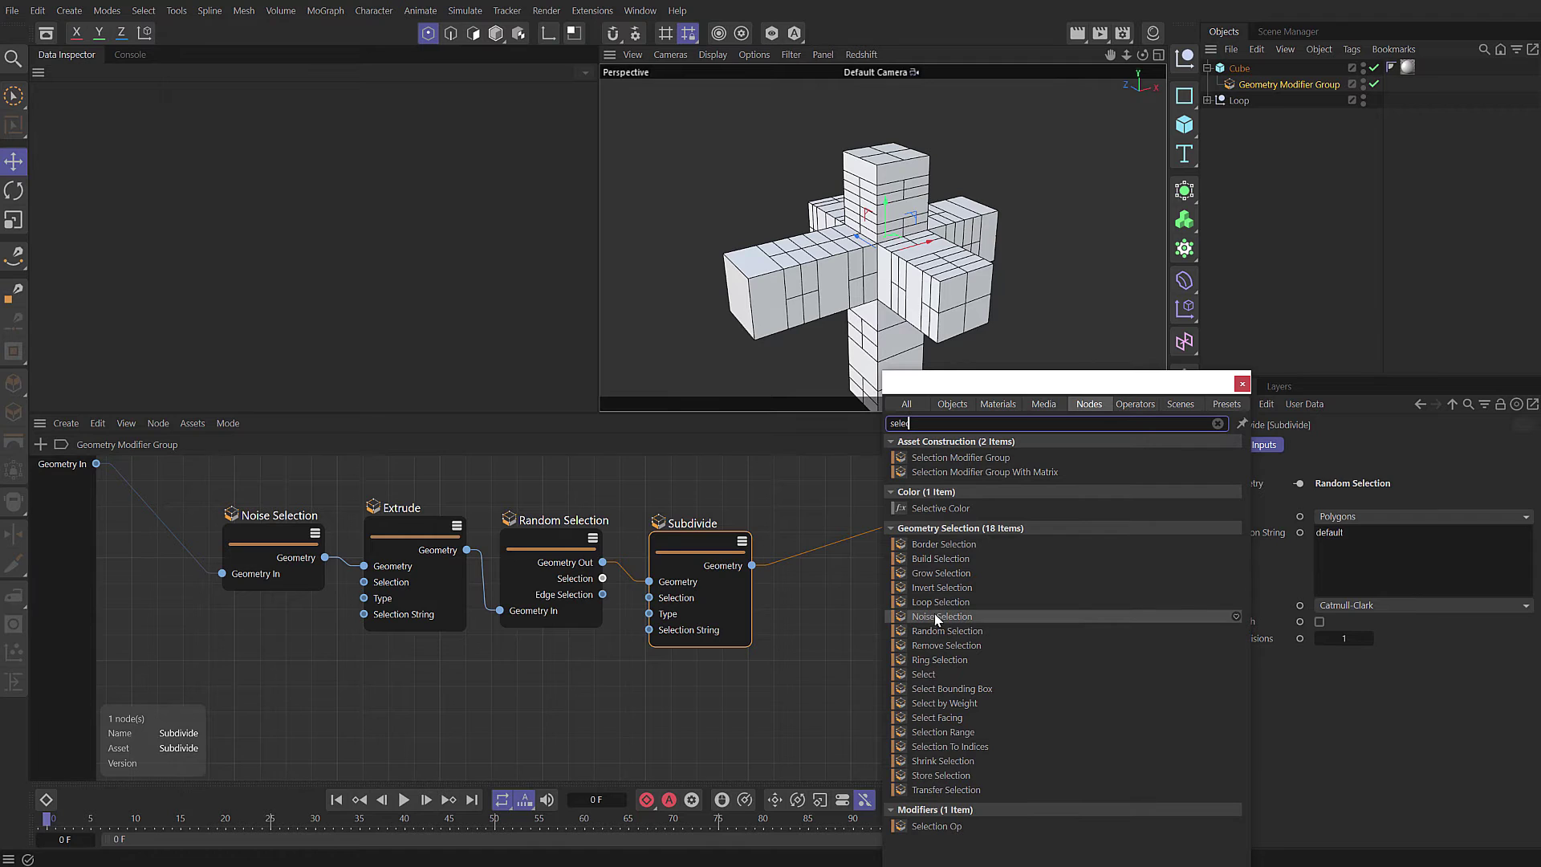
{"action": "left_click_drag", "start_coordinate": [935, 616], "coordinate": [811, 548]}
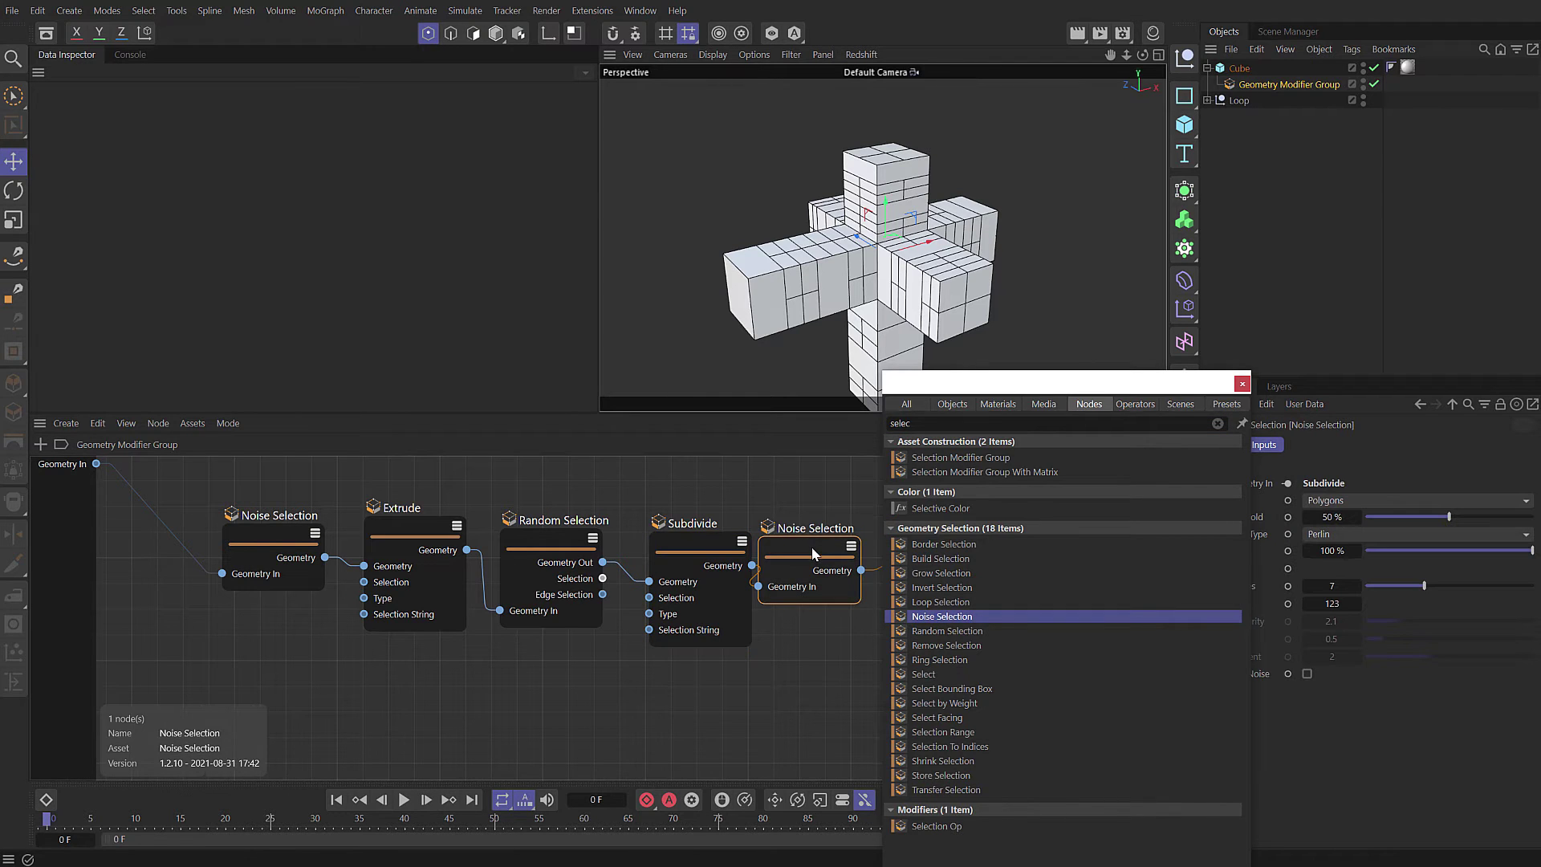
{"action": "left_click", "coordinate": [827, 550]}
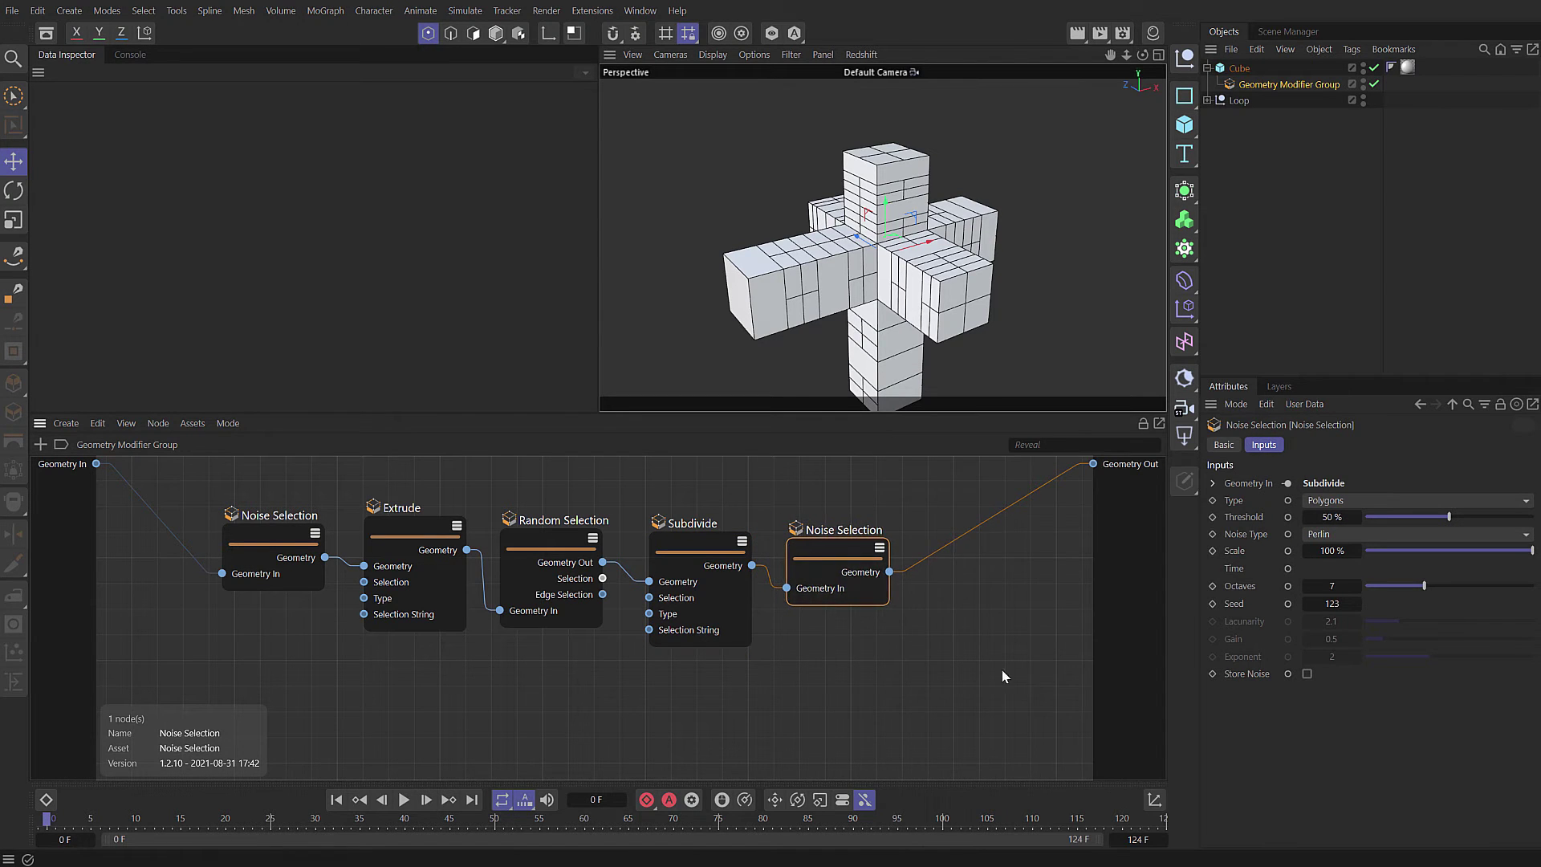
{"action": "key", "text": "shift+c"}
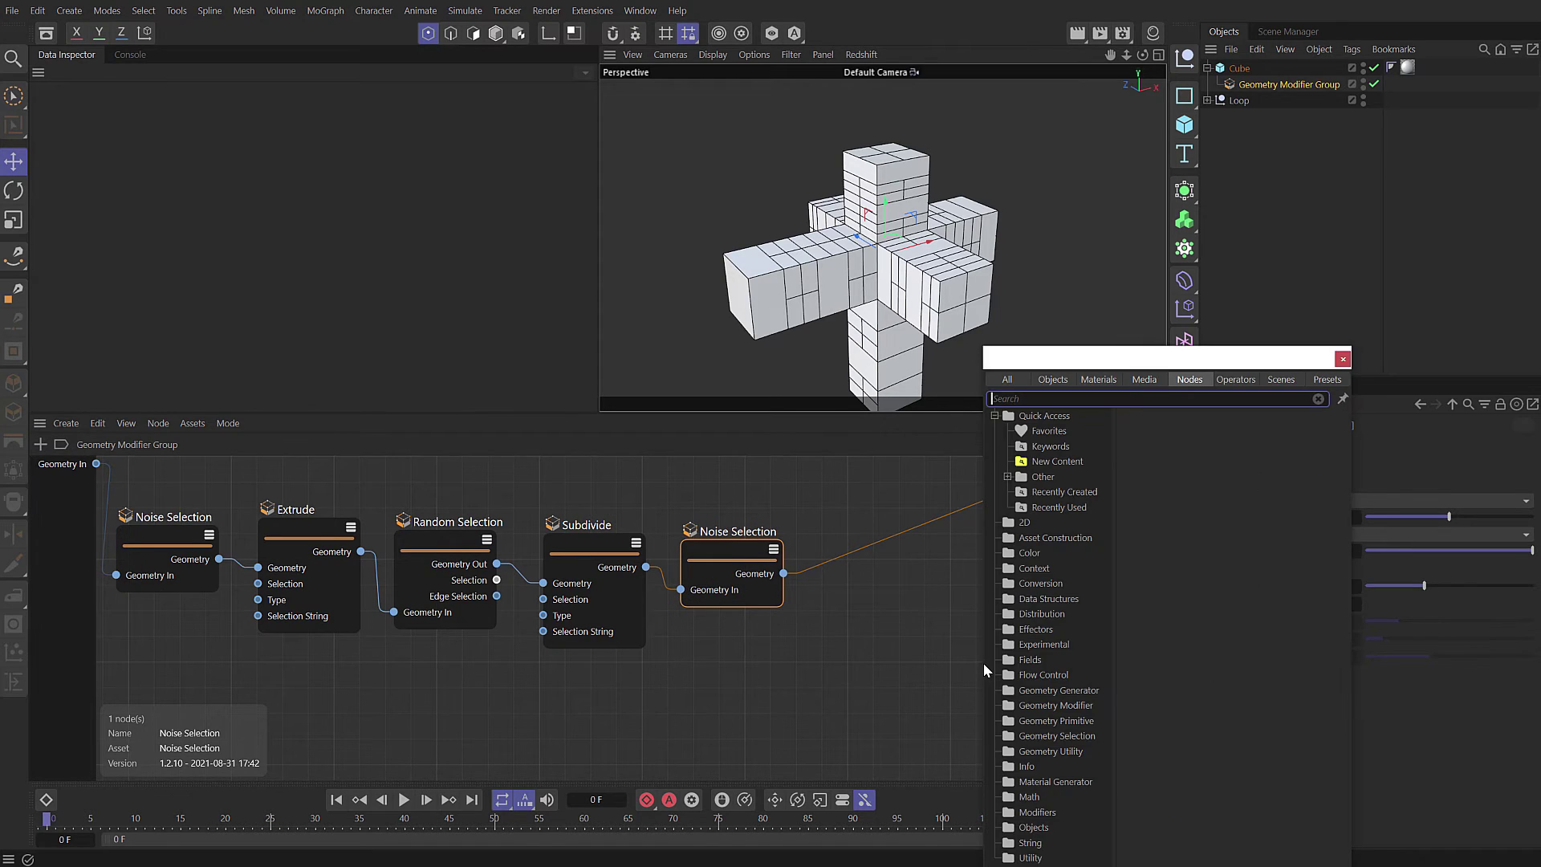
{"action": "type", "text": "delet"}
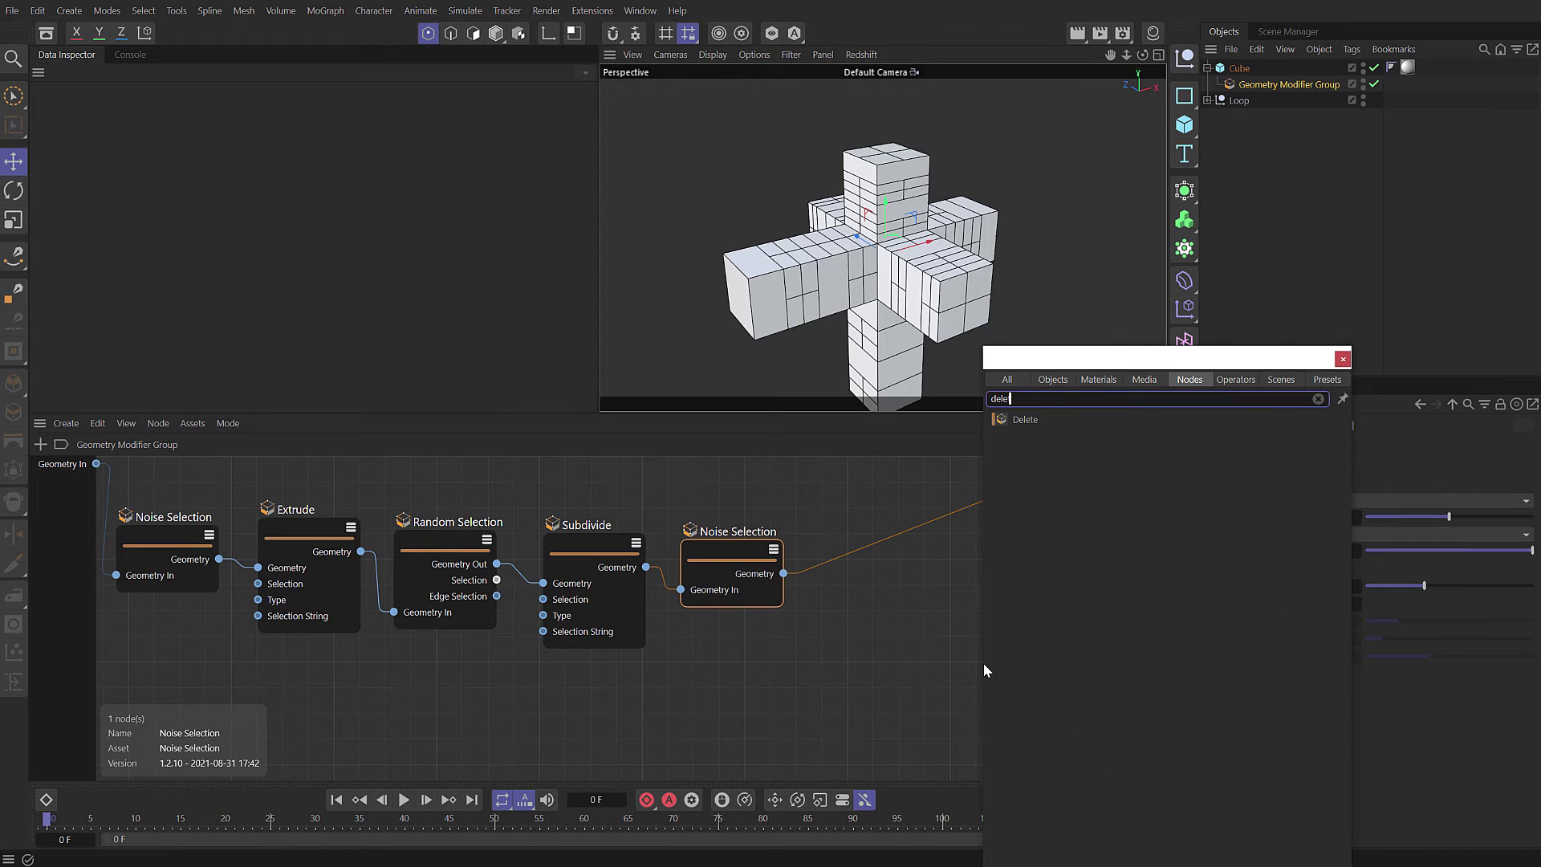
{"action": "left_click_drag", "start_coordinate": [1002, 416], "coordinate": [873, 542]}
{"action": "key", "text": "h"}
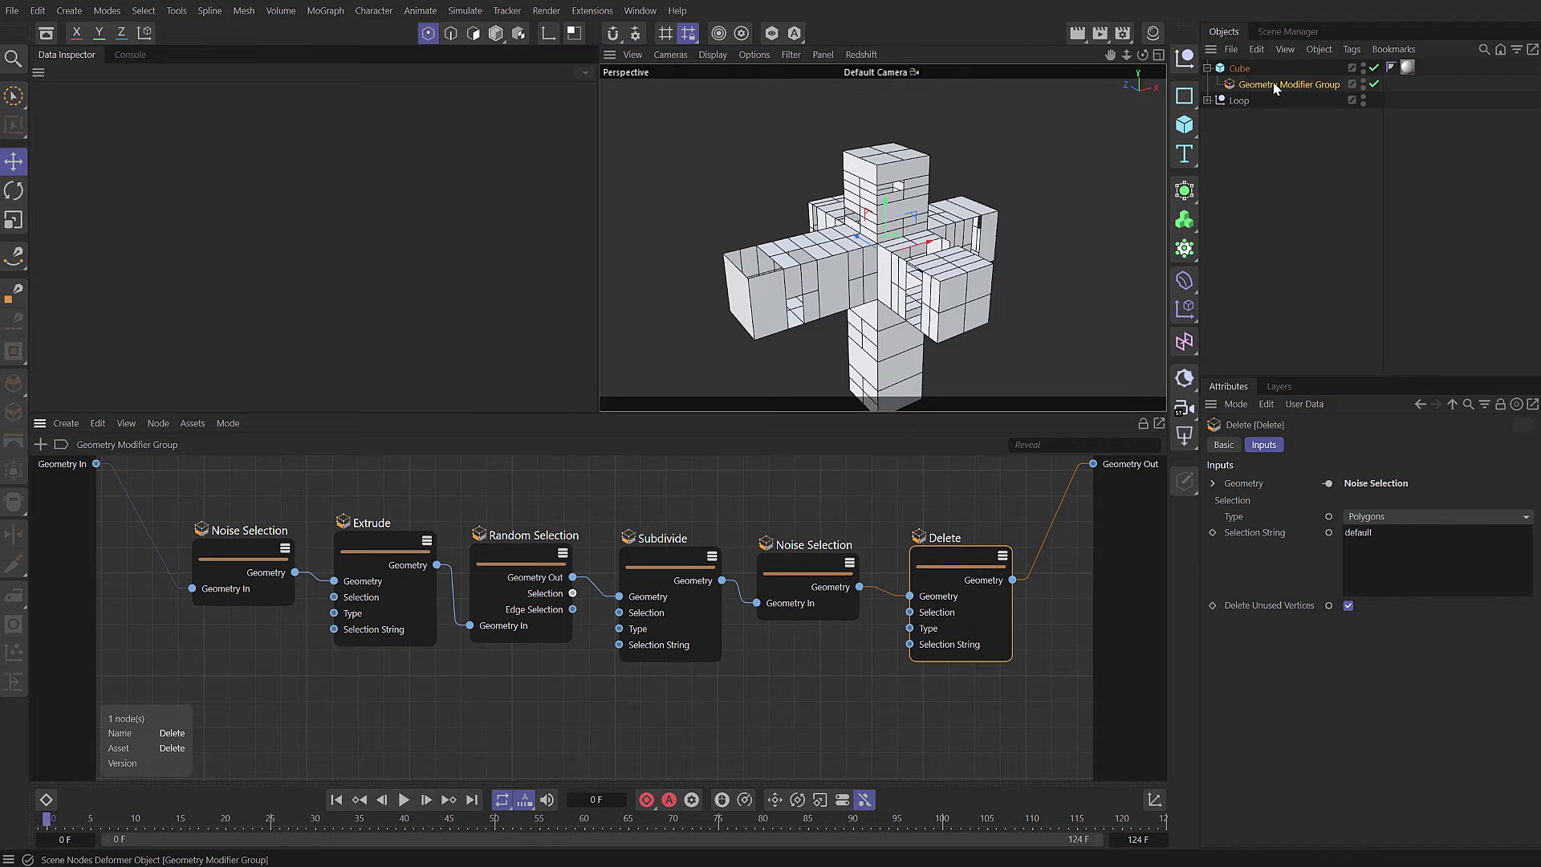
Duplicate the Geometry Modifier Group three times under Cube and inspect one copy.
{"action": "left_click_drag", "start_coordinate": [1331, 89], "coordinate": [1234, 129]}
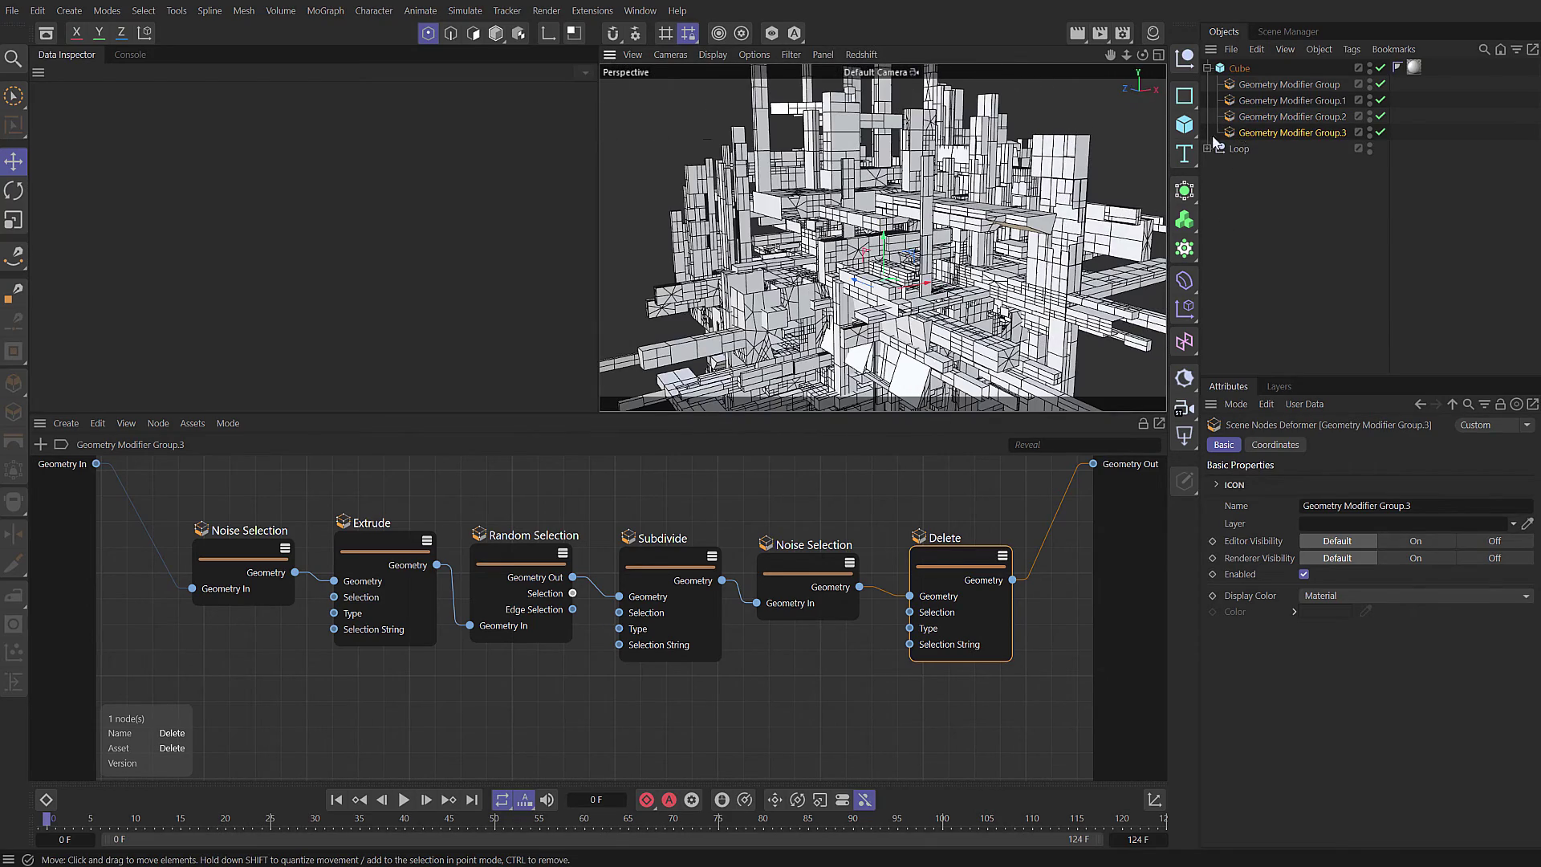
{"action": "left_click", "coordinate": [1232, 116]}
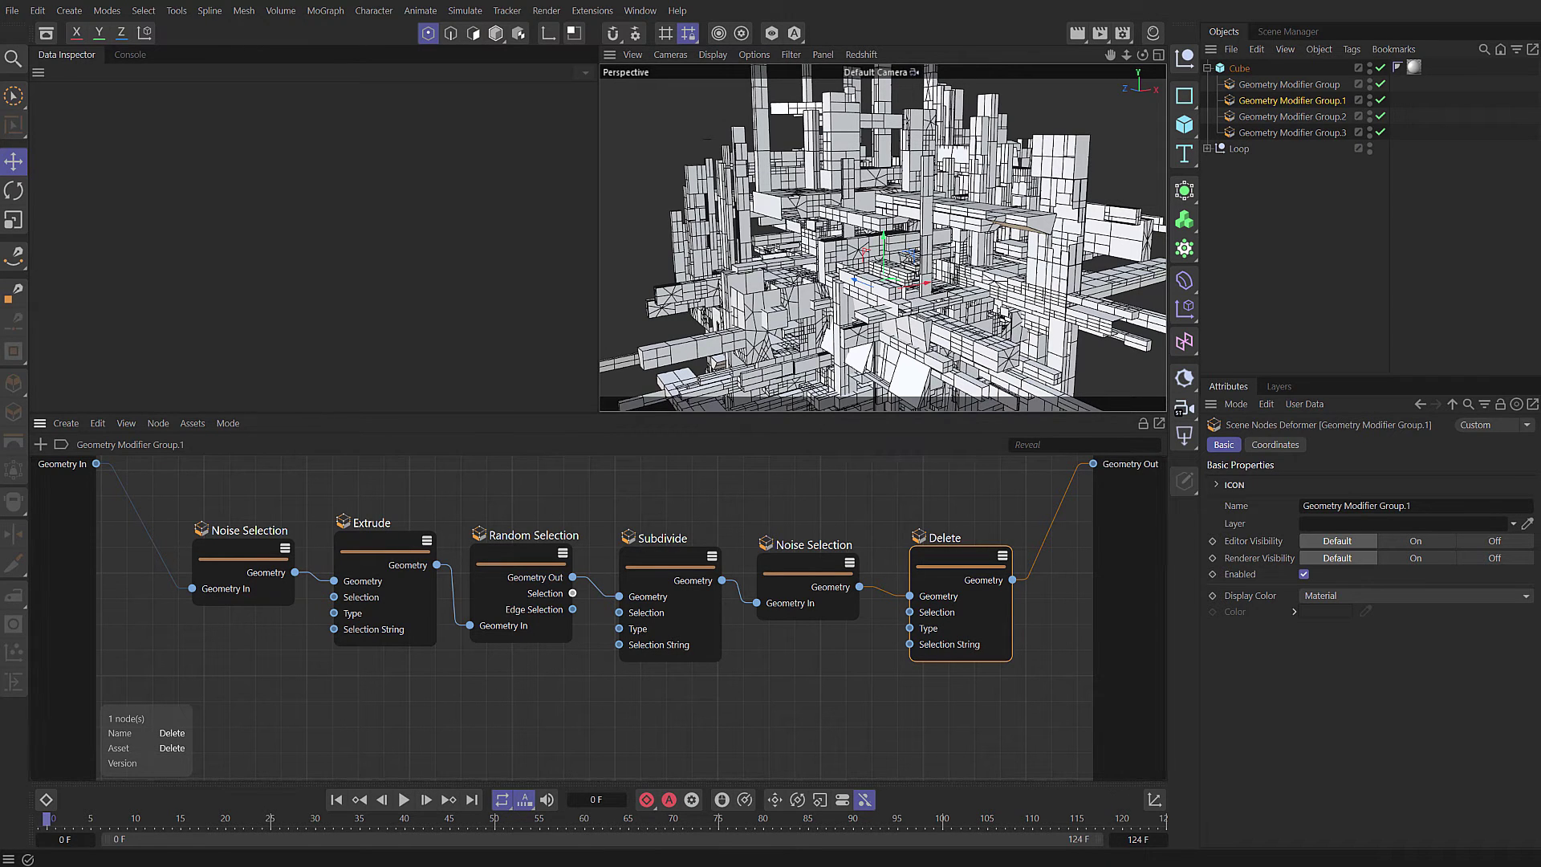
Delete the three duplicate groups, rename the remaining one MultiExtrude, and remove all its nodes.
{"action": "left_click", "coordinate": [1262, 132], "text": "shift"}
{"action": "key", "text": "Delete"}
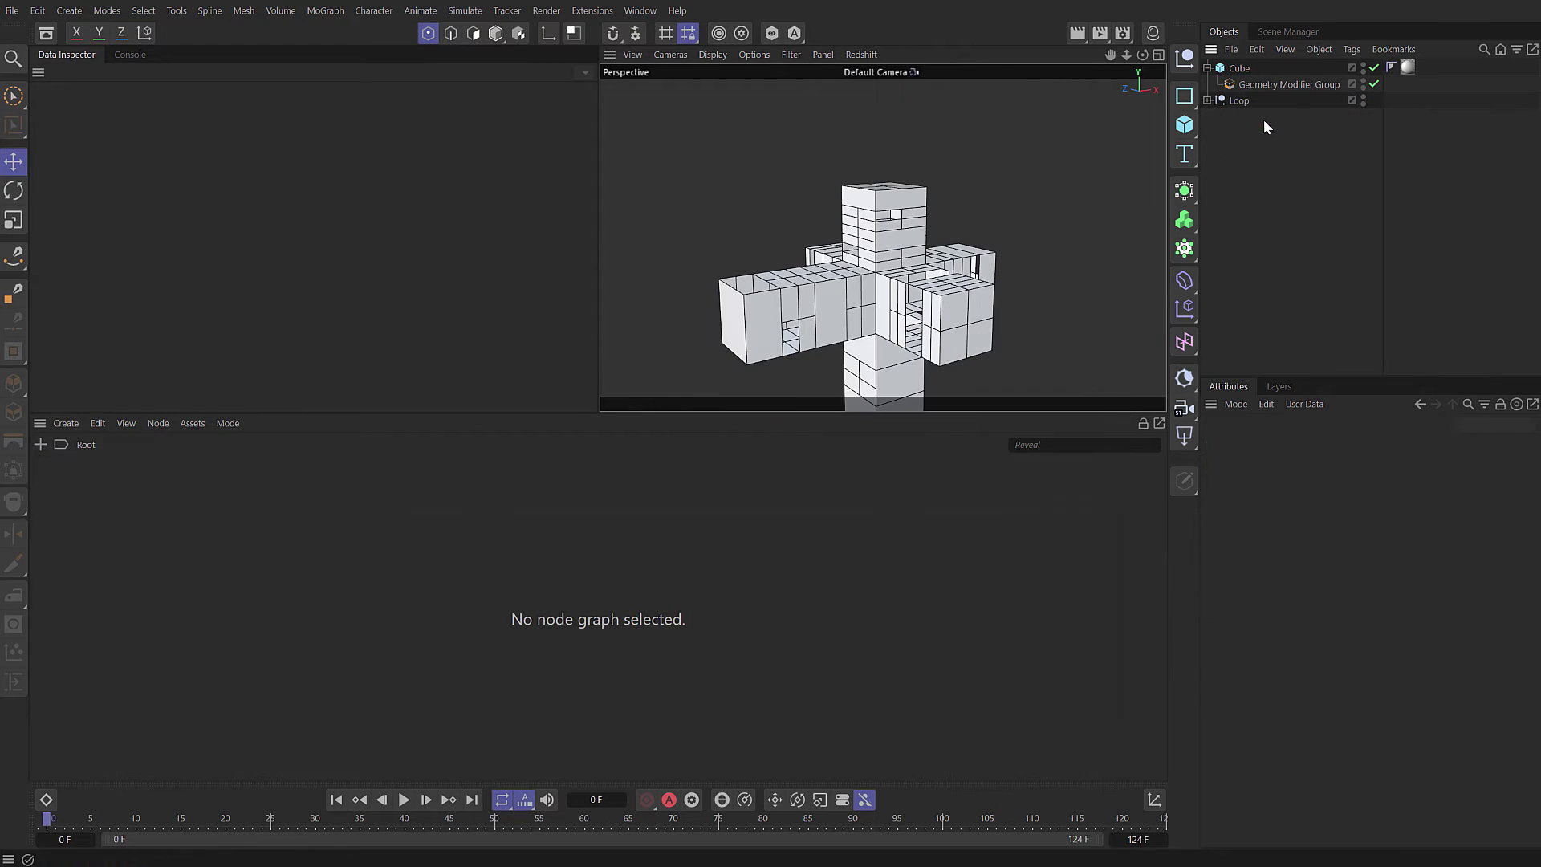
{"action": "double_click", "coordinate": [1288, 85]}
{"action": "type", "text": "Mul"}
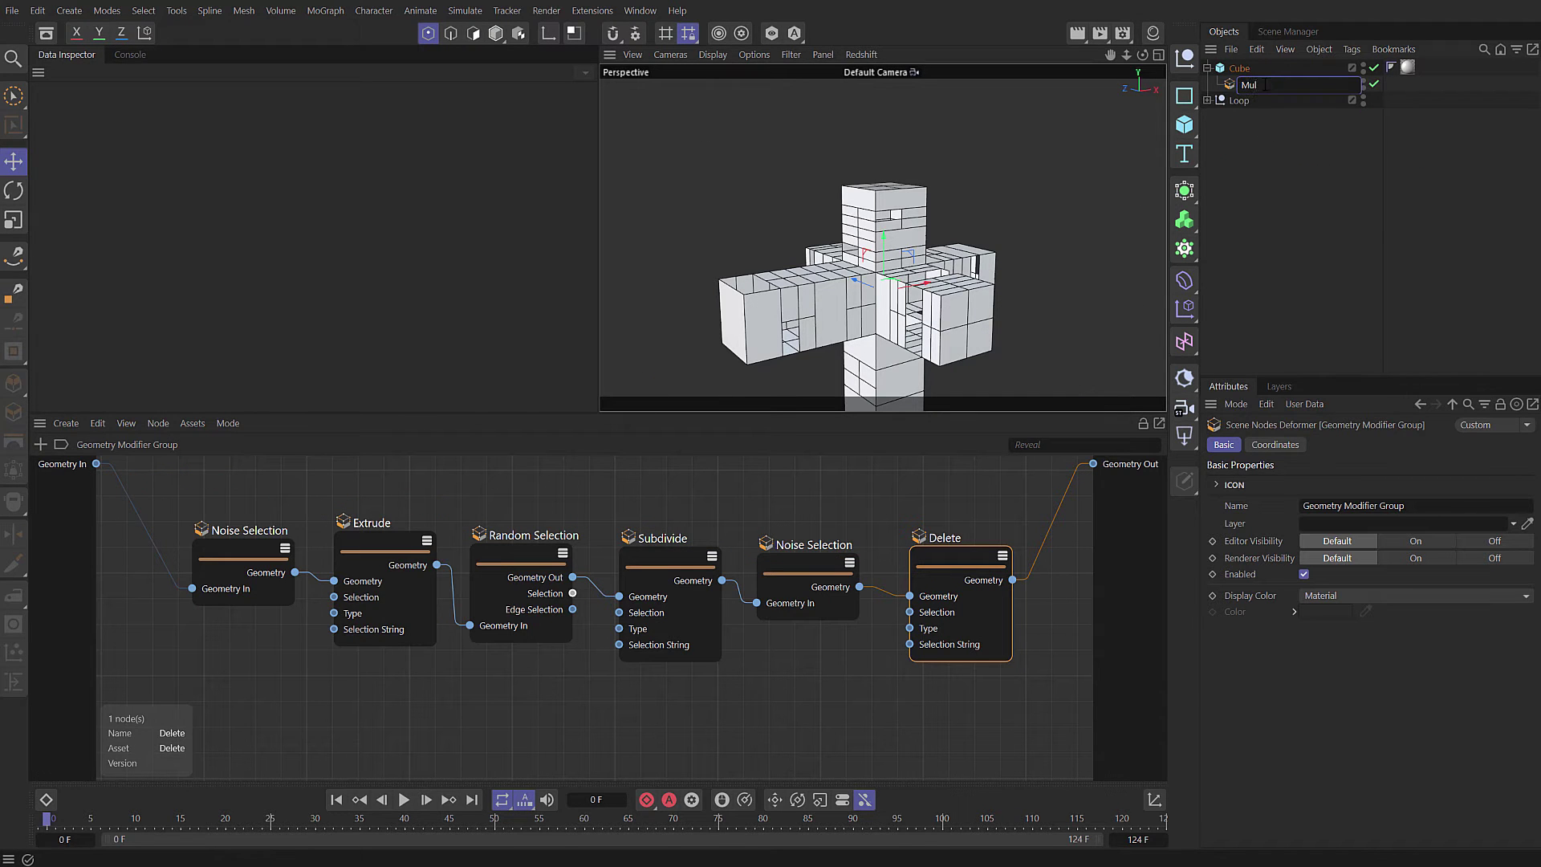
{"action": "type", "text": "tiExtrude"}
{"action": "key", "text": "Return"}
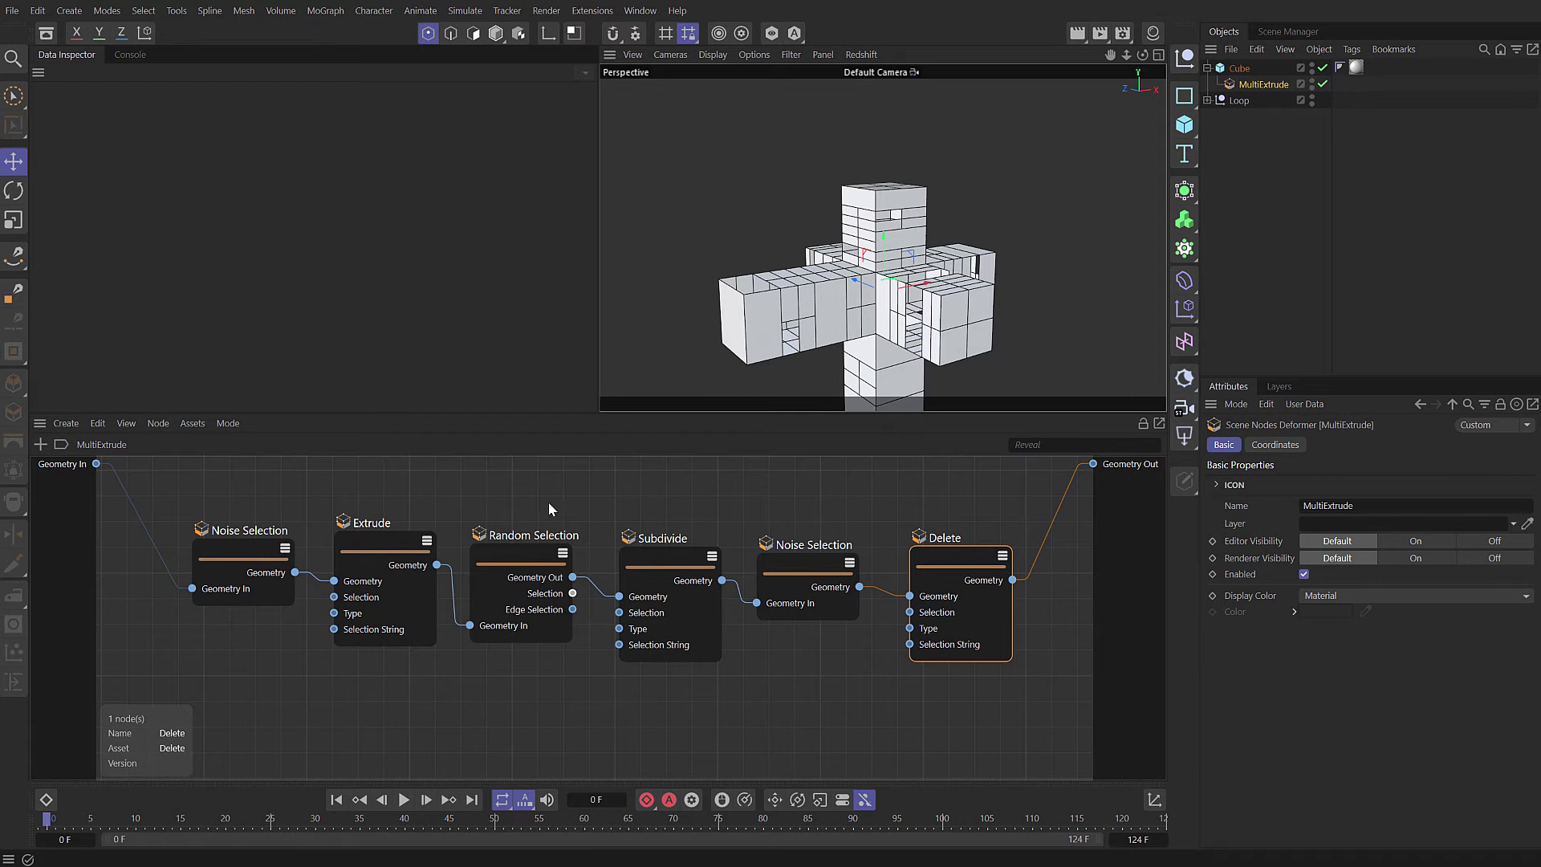
{"action": "left_click_drag", "start_coordinate": [155, 660], "coordinate": [1054, 519]}
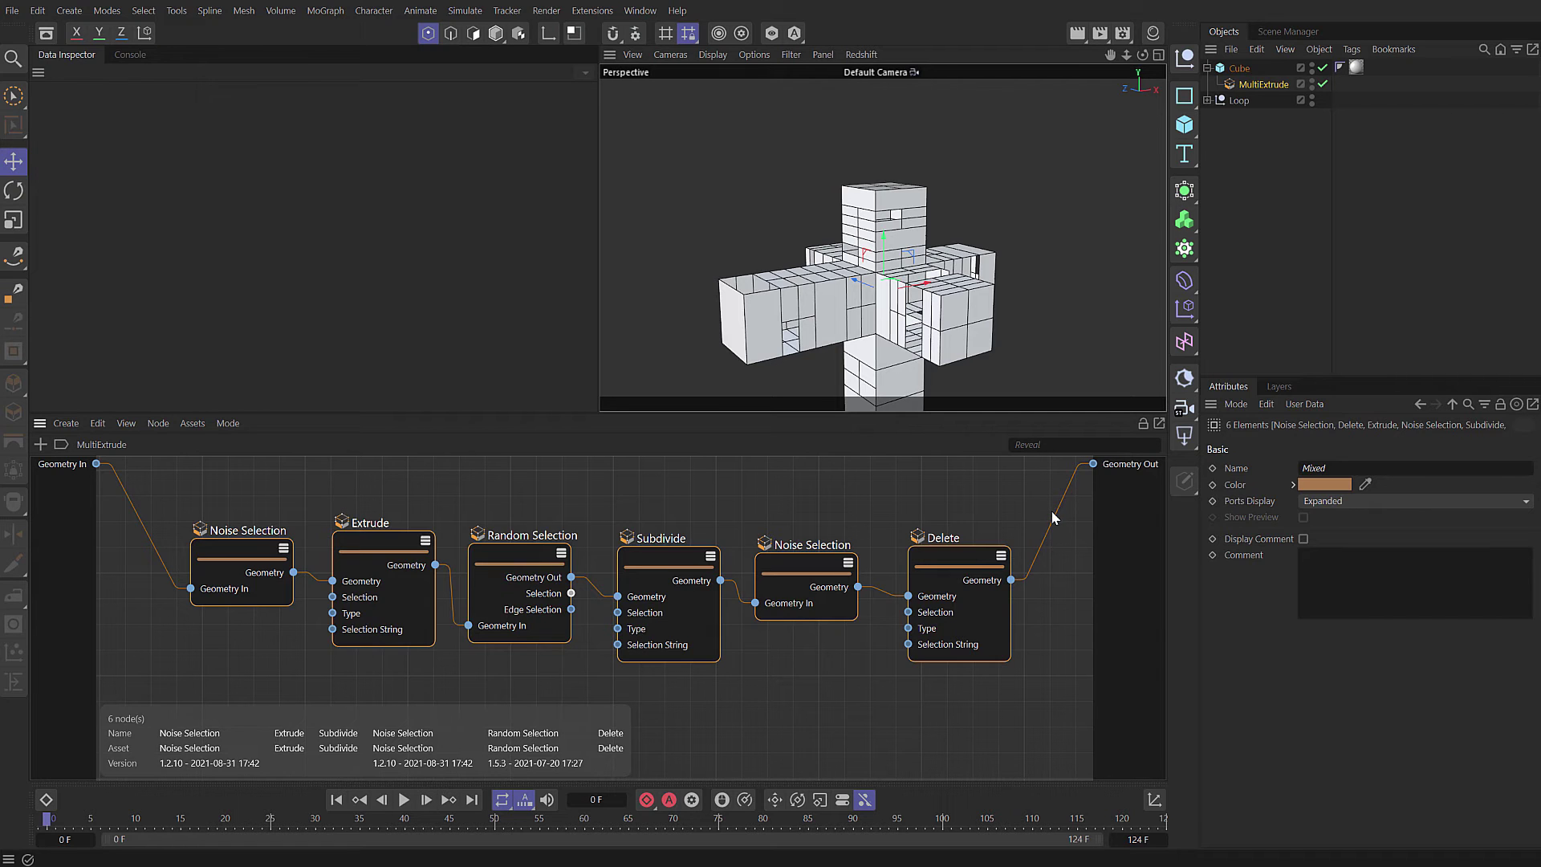
{"action": "key", "text": "Delete"}
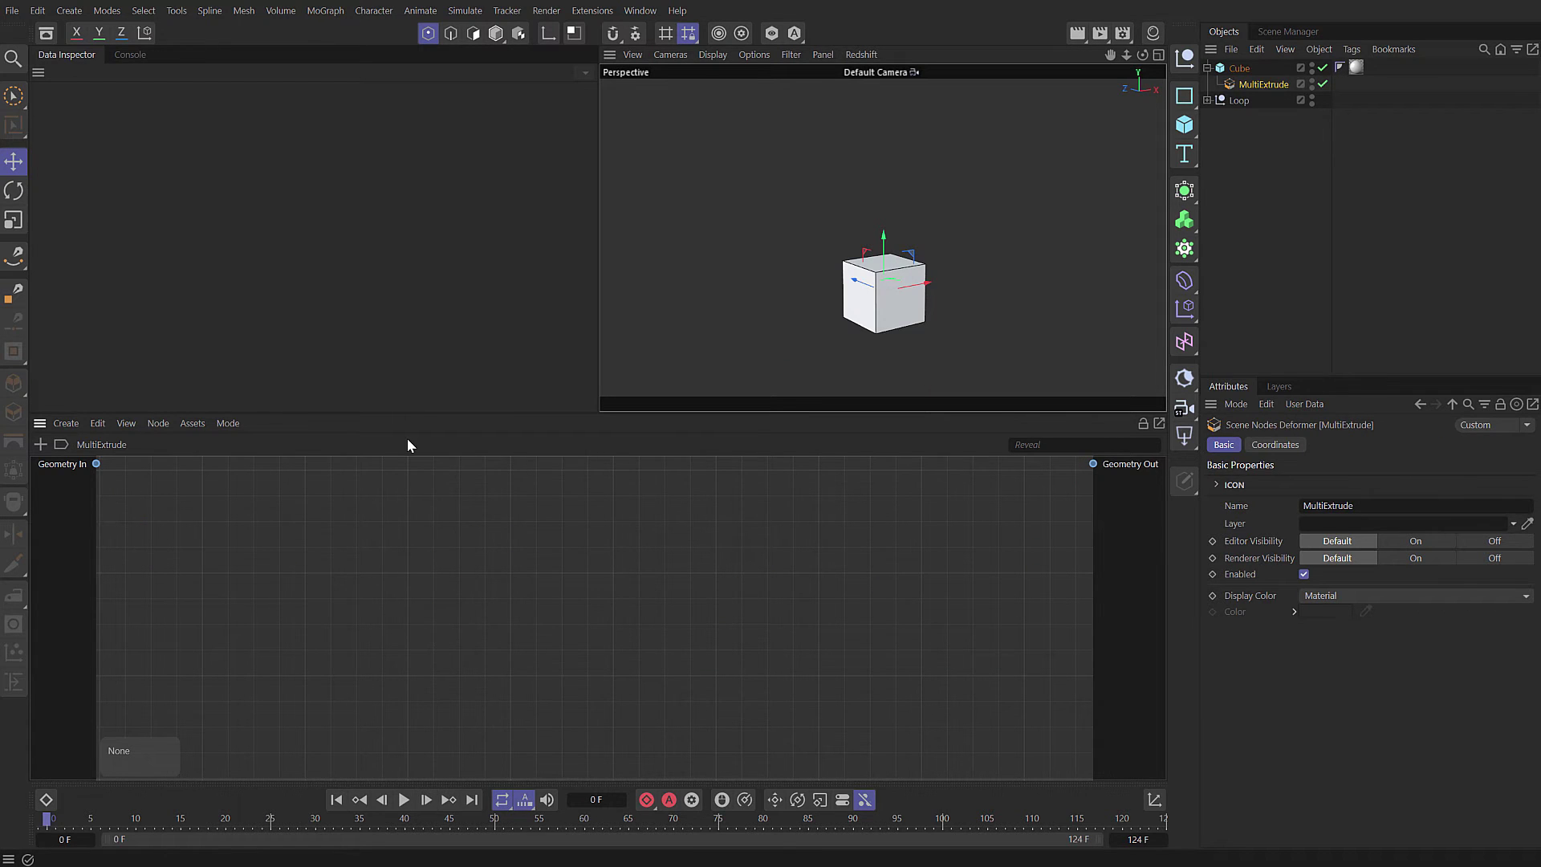
Add a Loop Carried Value node to the MultiExtrude graph.
{"action": "key", "text": "Tab"}
{"action": "type", "text": "loop"}
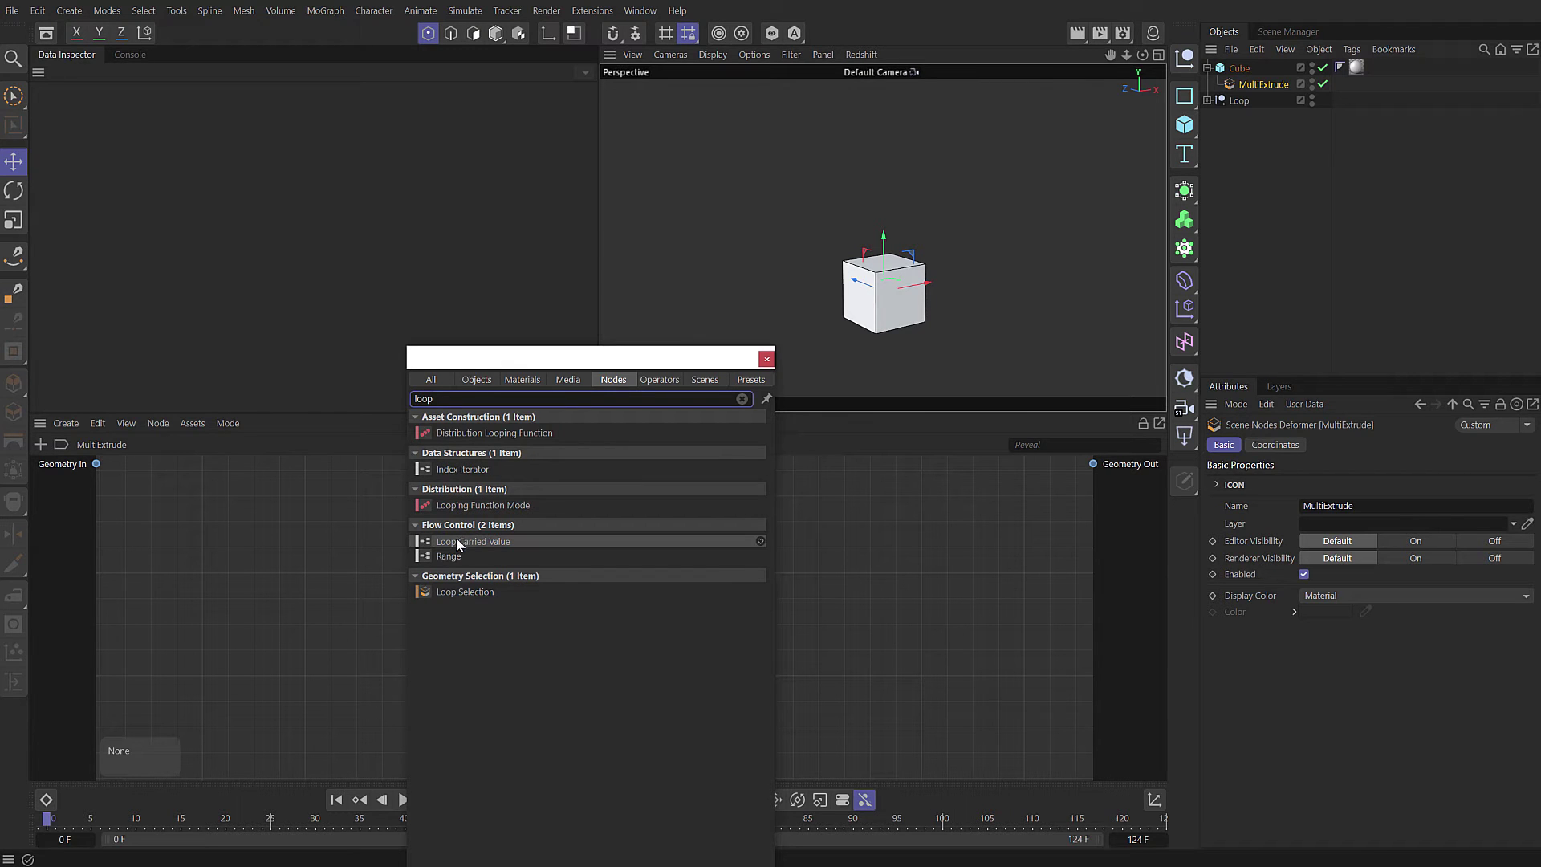
{"action": "left_click_drag", "start_coordinate": [456, 540], "coordinate": [505, 494]}
{"action": "left_click", "coordinate": [766, 359]}
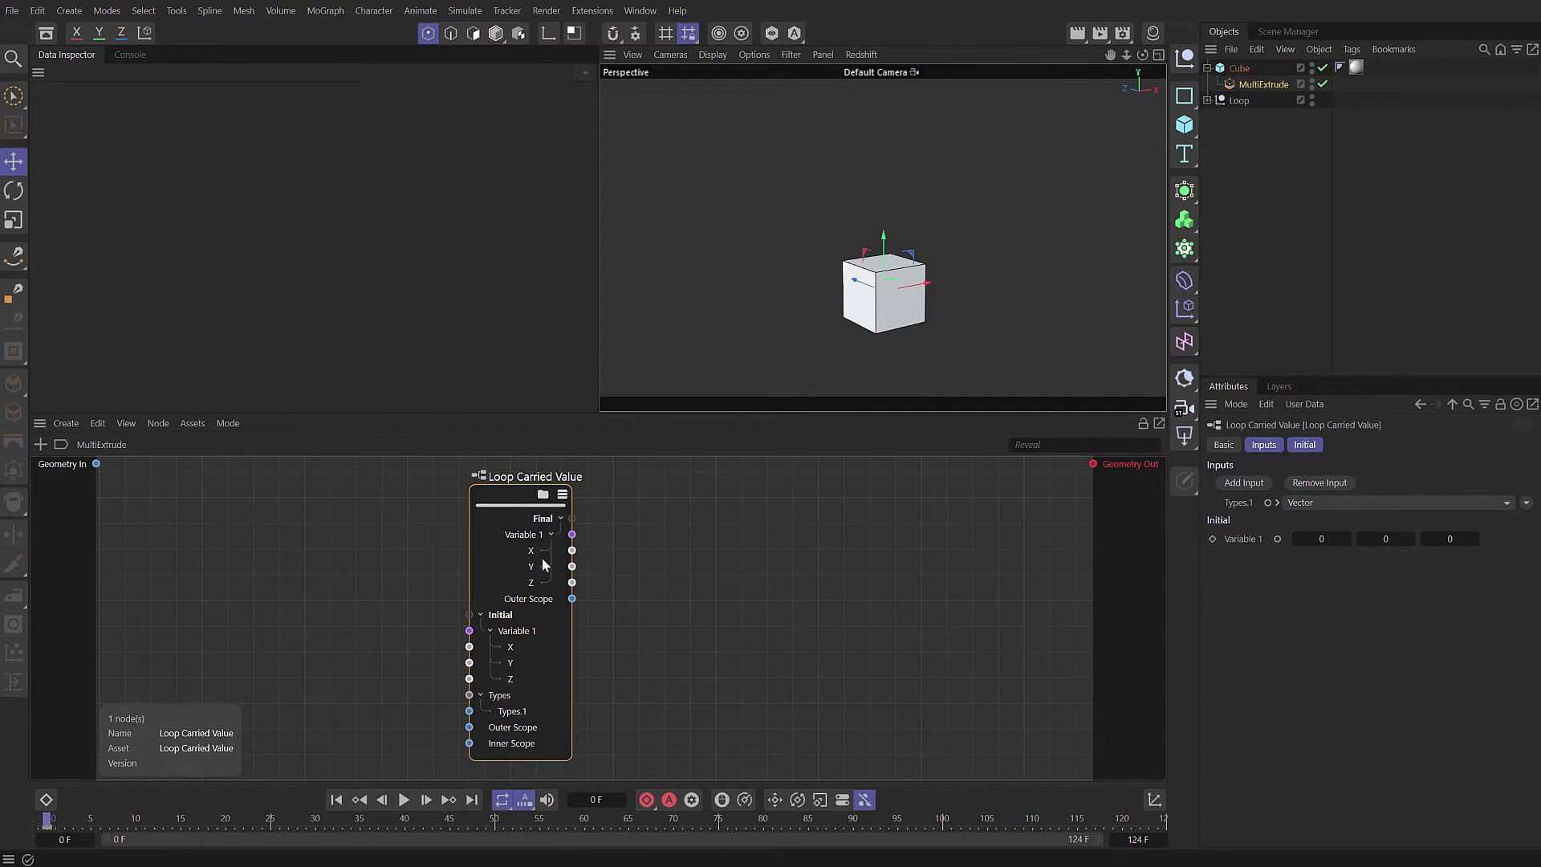
Make the loop variable a GeometryObject named Geo, wired from Geometry In to Geometry Out.
{"action": "left_click", "coordinate": [1312, 502]}
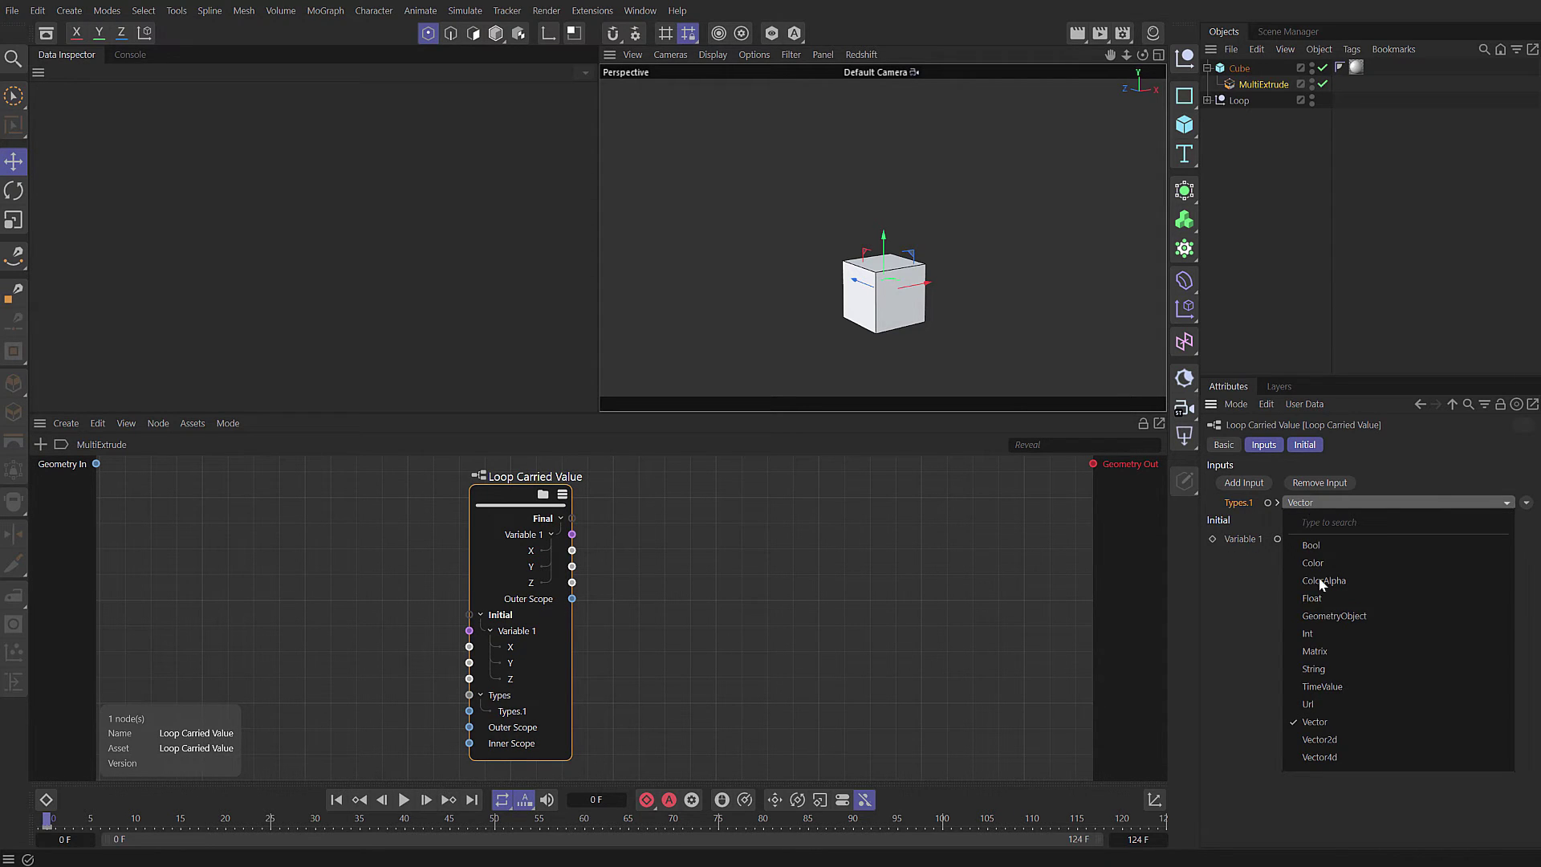
{"action": "left_click", "coordinate": [1344, 616]}
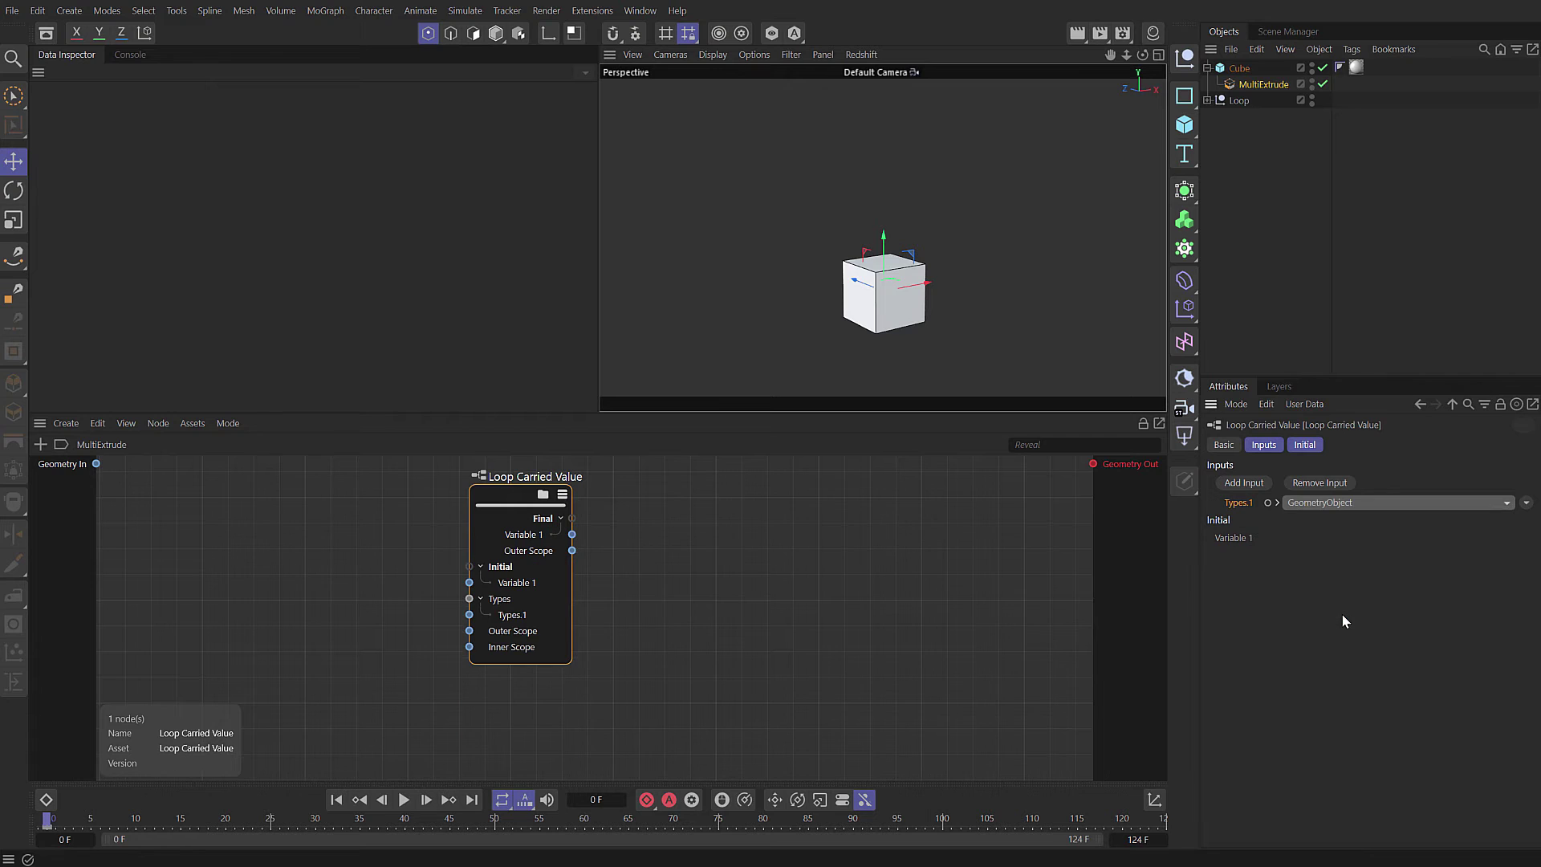
{"action": "double_click", "coordinate": [507, 584]}
{"action": "type", "text": "Geo"}
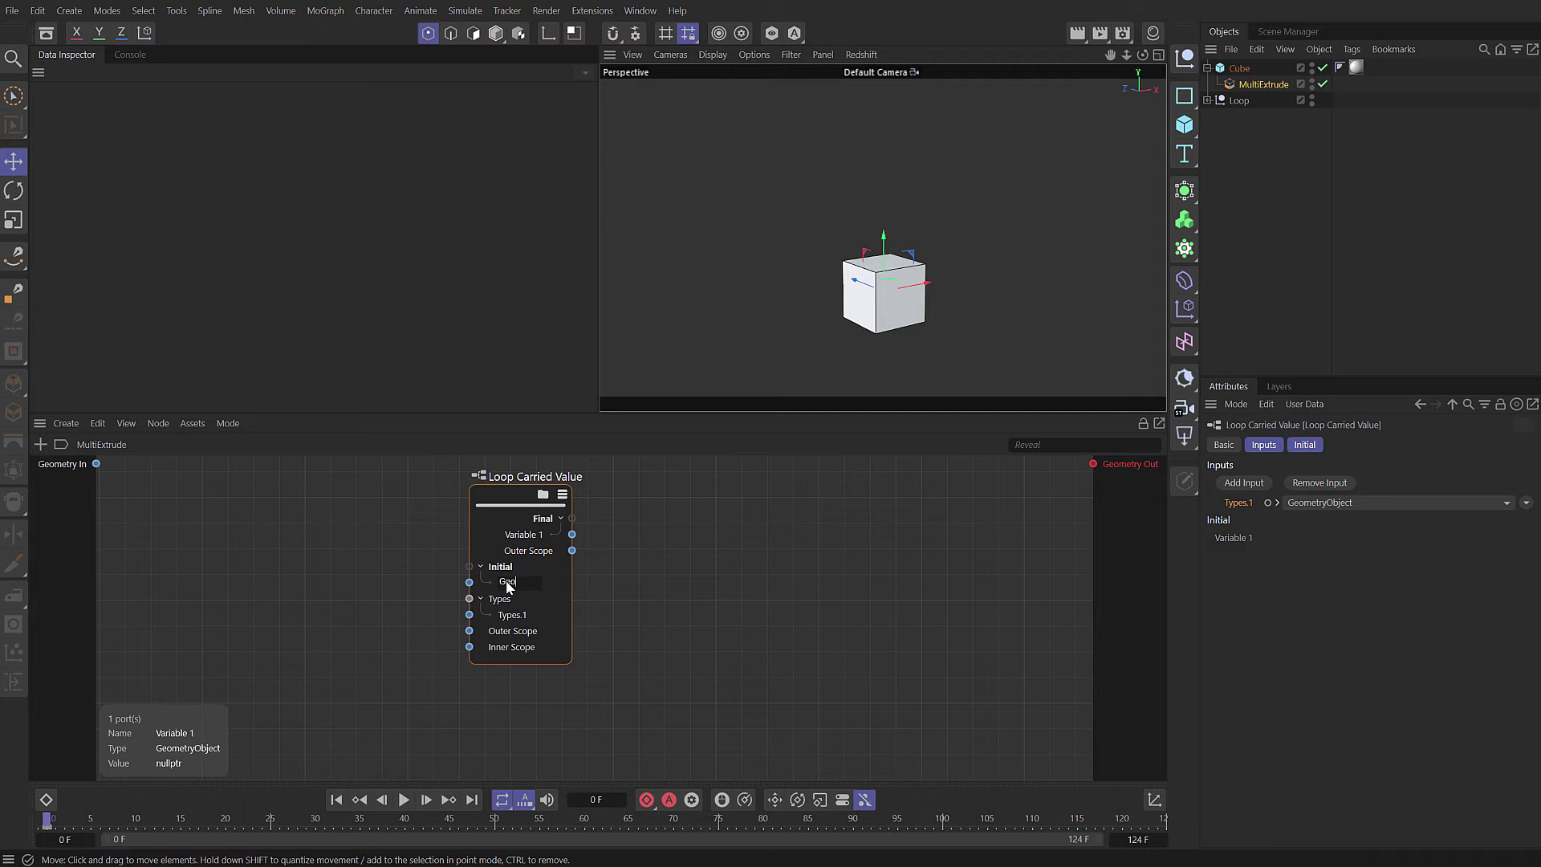
{"action": "key", "text": "Return"}
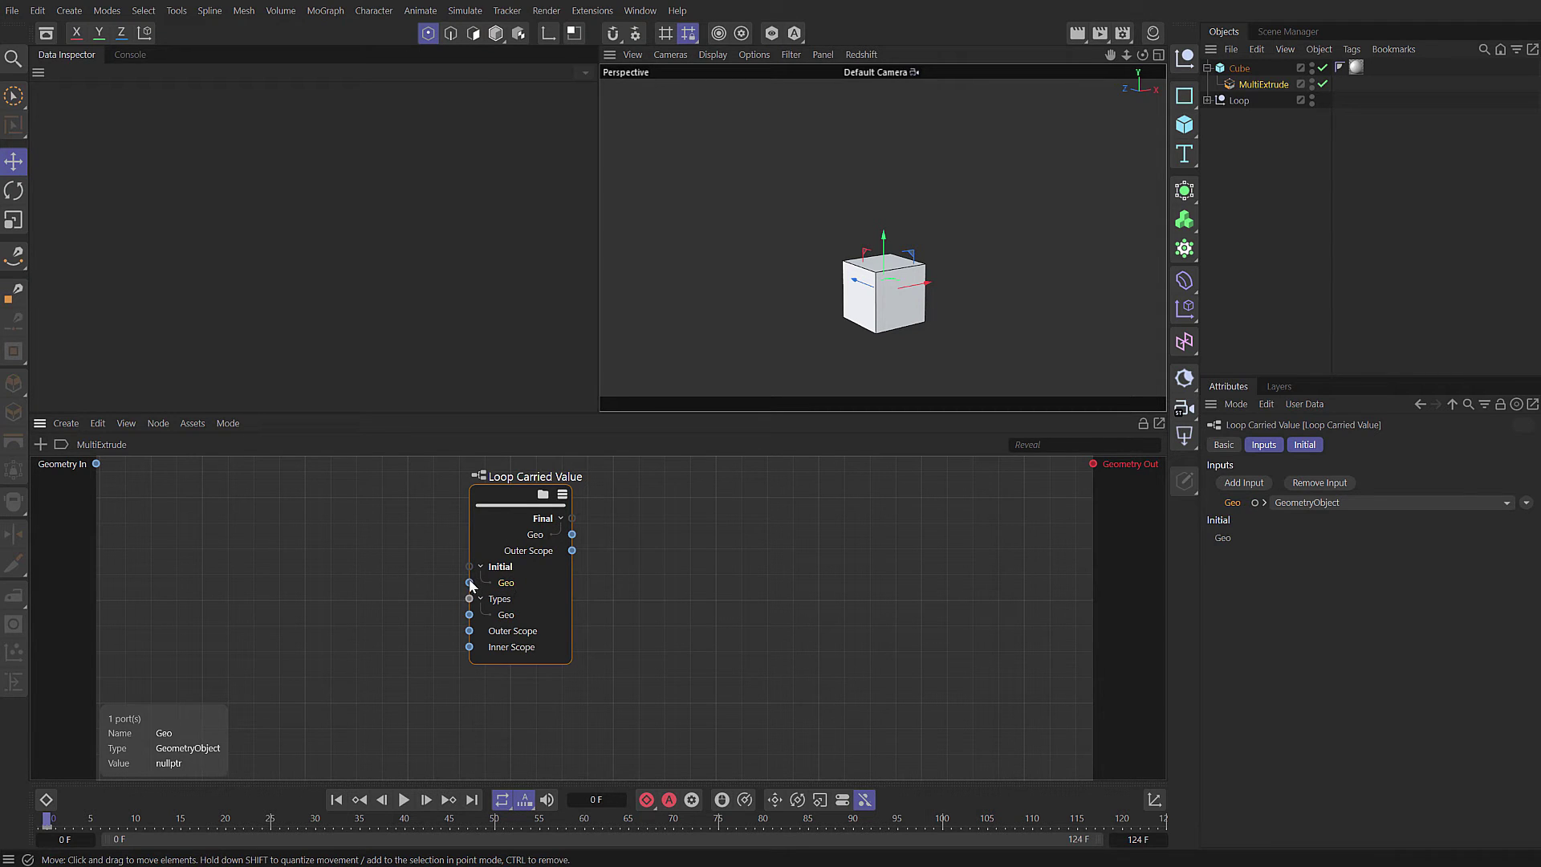
{"action": "left_click_drag", "start_coordinate": [470, 583], "coordinate": [96, 464]}
{"action": "left_click_drag", "start_coordinate": [573, 534], "coordinate": [1093, 466]}
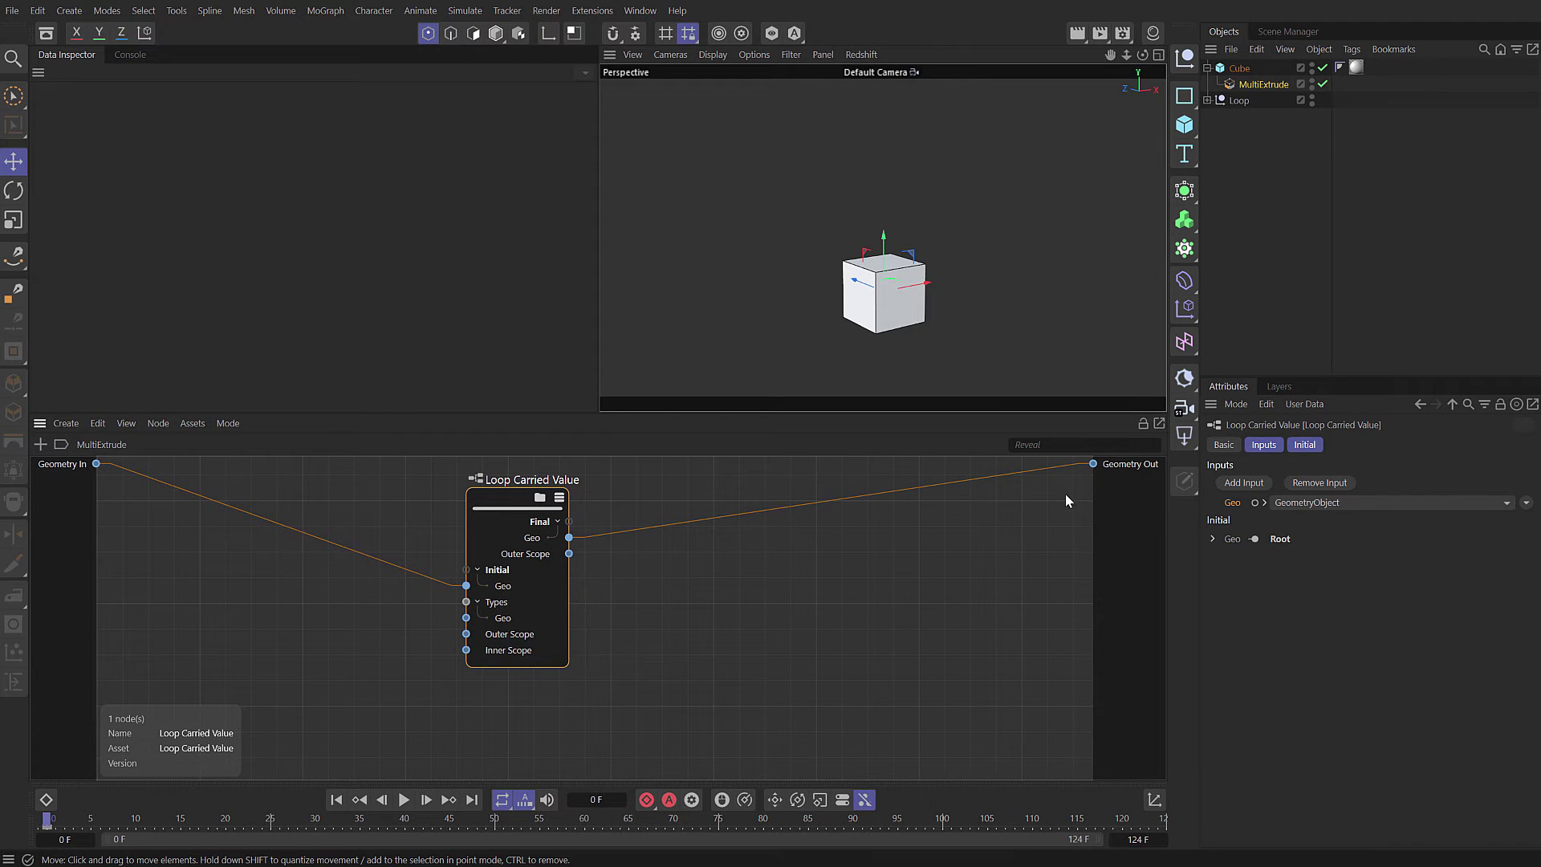
Paste the six extrude nodes inside Loop Carried Value, wiring Previous Geo through Delete to Next Geo.
{"action": "double_click", "coordinate": [538, 497]}
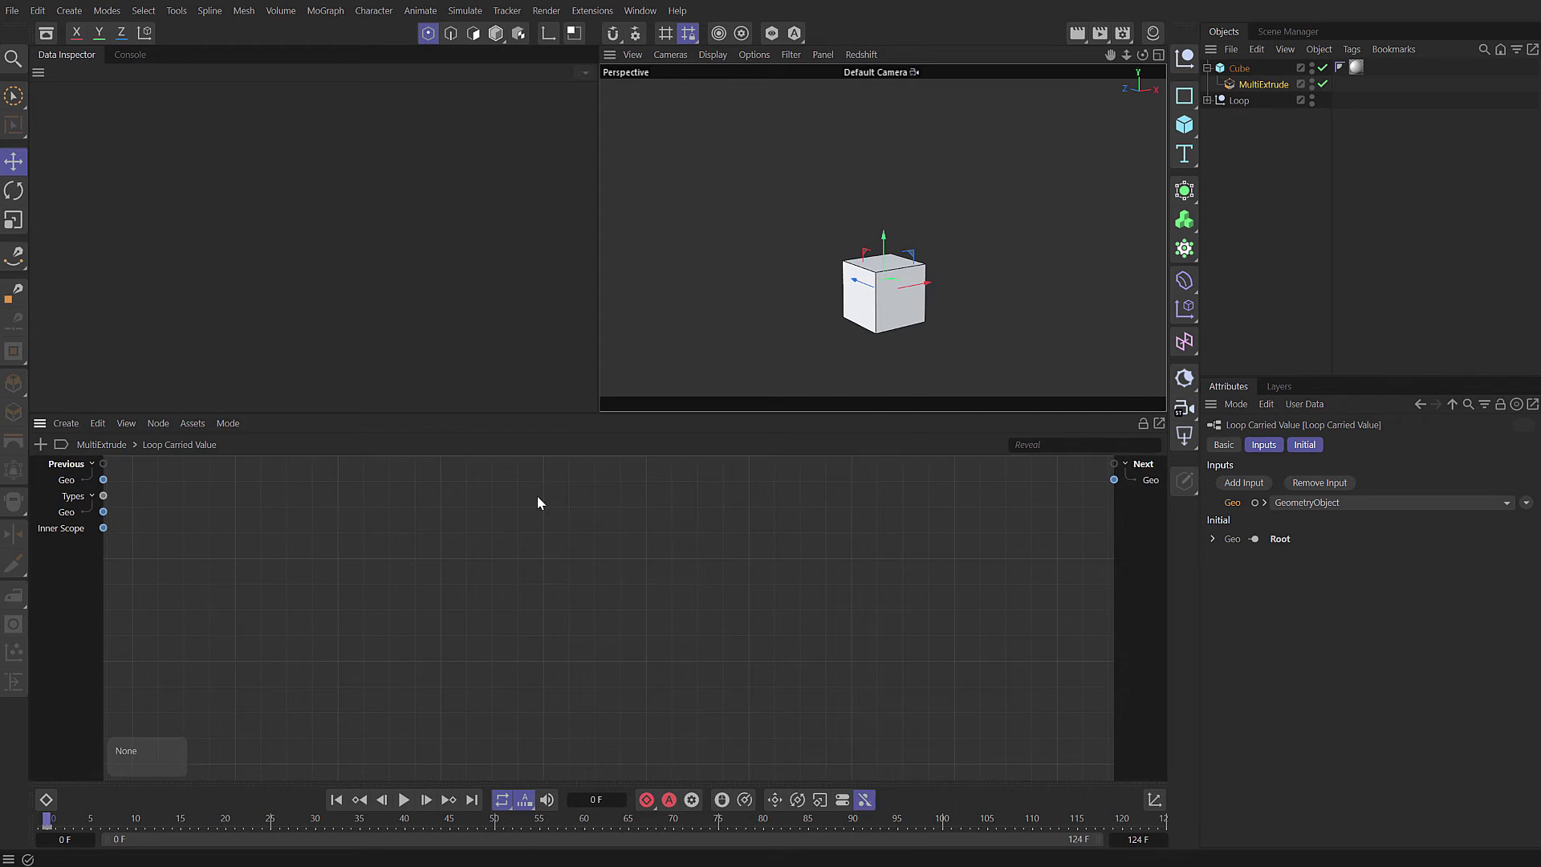
{"action": "key", "text": "Escape"}
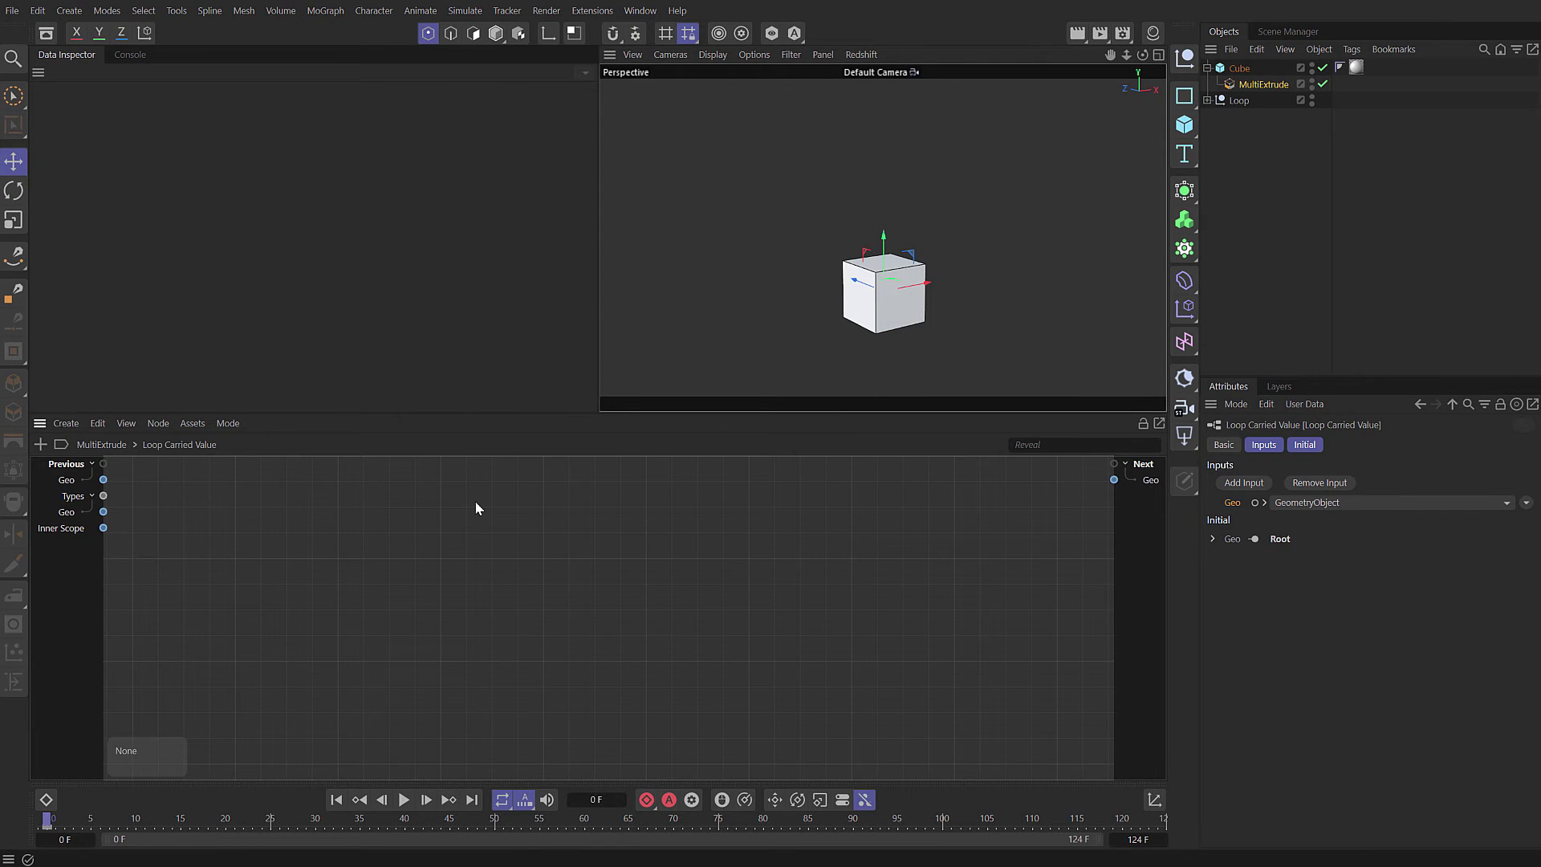
{"action": "key", "text": "ctrl+v"}
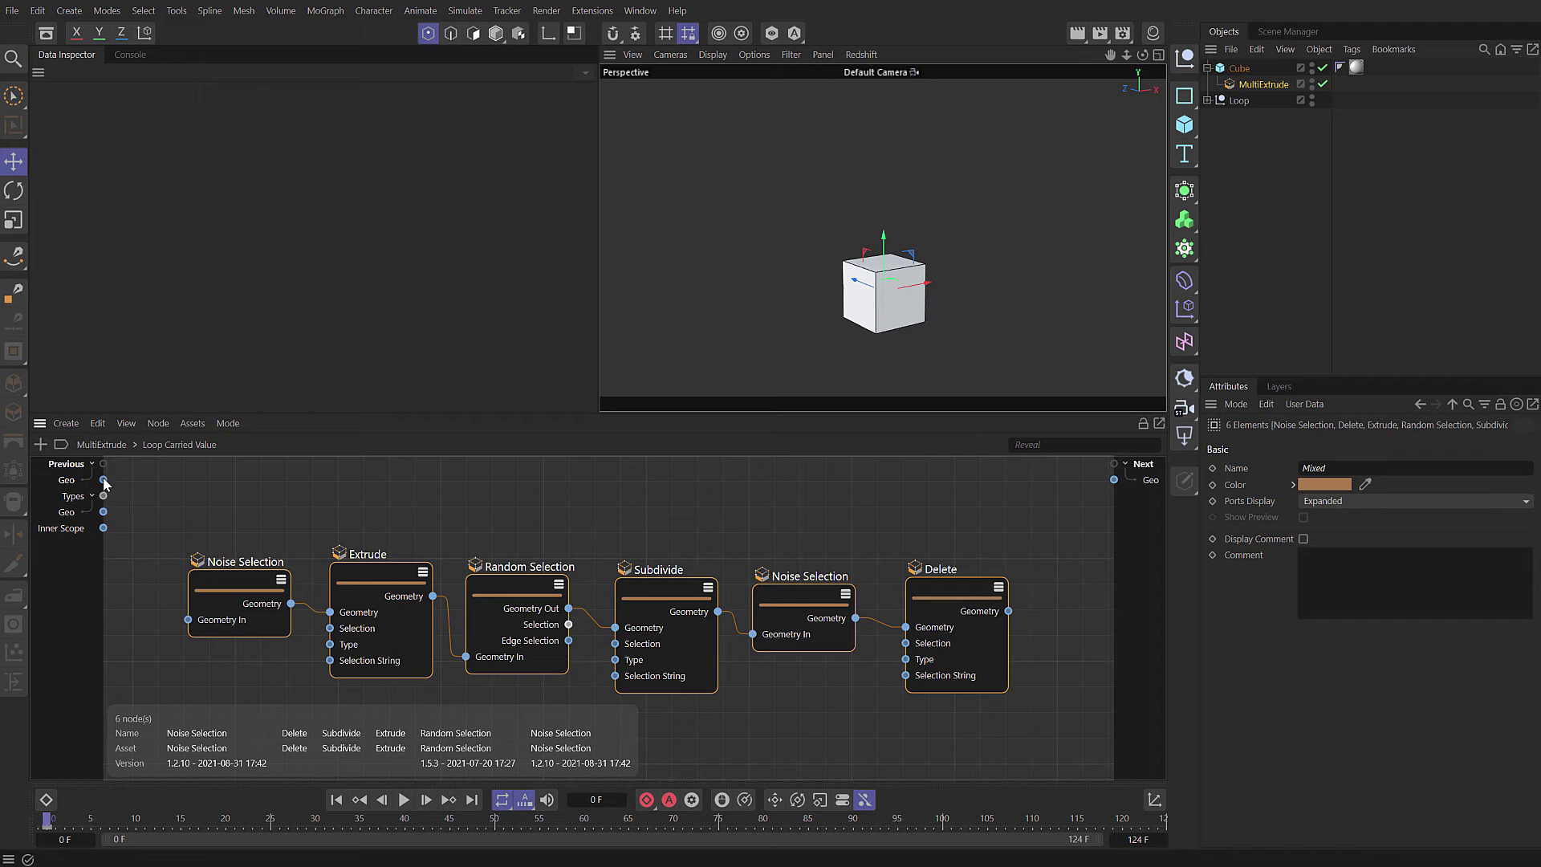
{"action": "left_click_drag", "start_coordinate": [128, 526], "coordinate": [188, 620]}
{"action": "left_click_drag", "start_coordinate": [1009, 611], "coordinate": [1122, 488]}
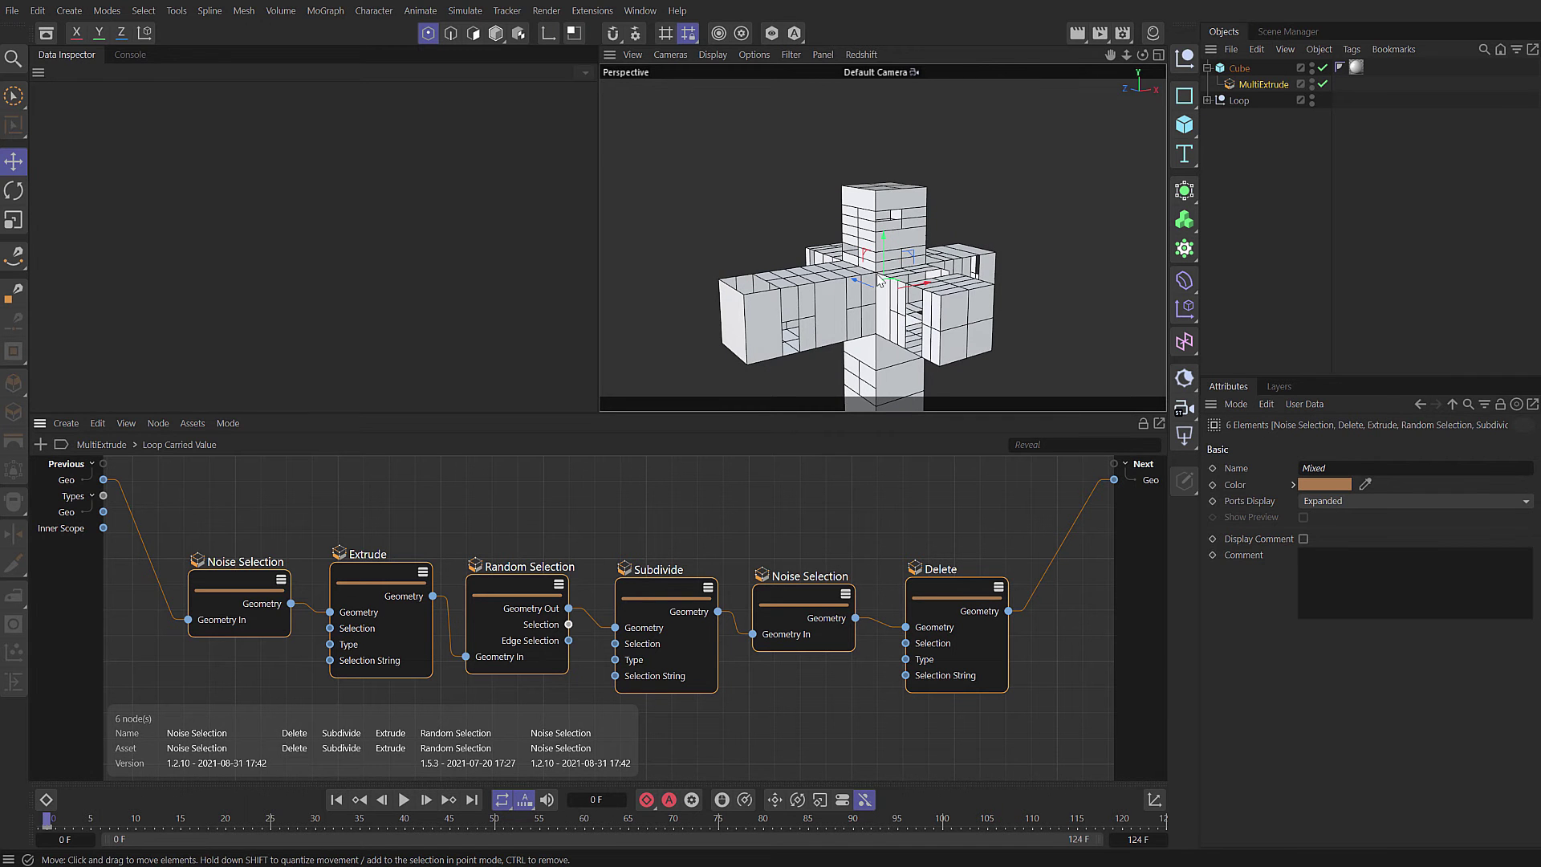
{"action": "left_click_drag", "start_coordinate": [1068, 289], "coordinate": [852, 234], "text": "alt"}
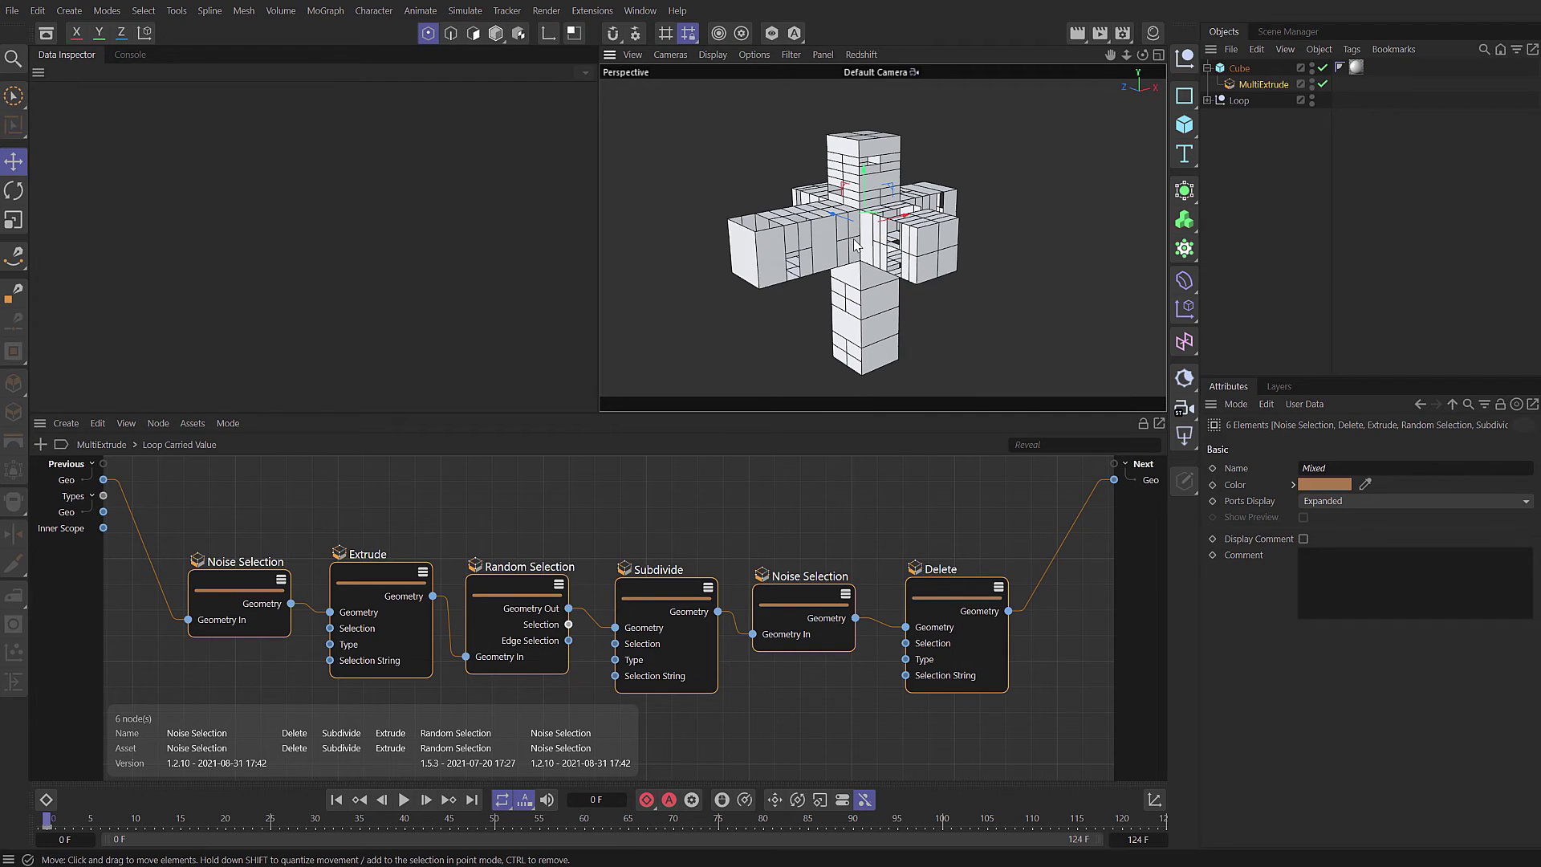
{"action": "left_click", "coordinate": [103, 446]}
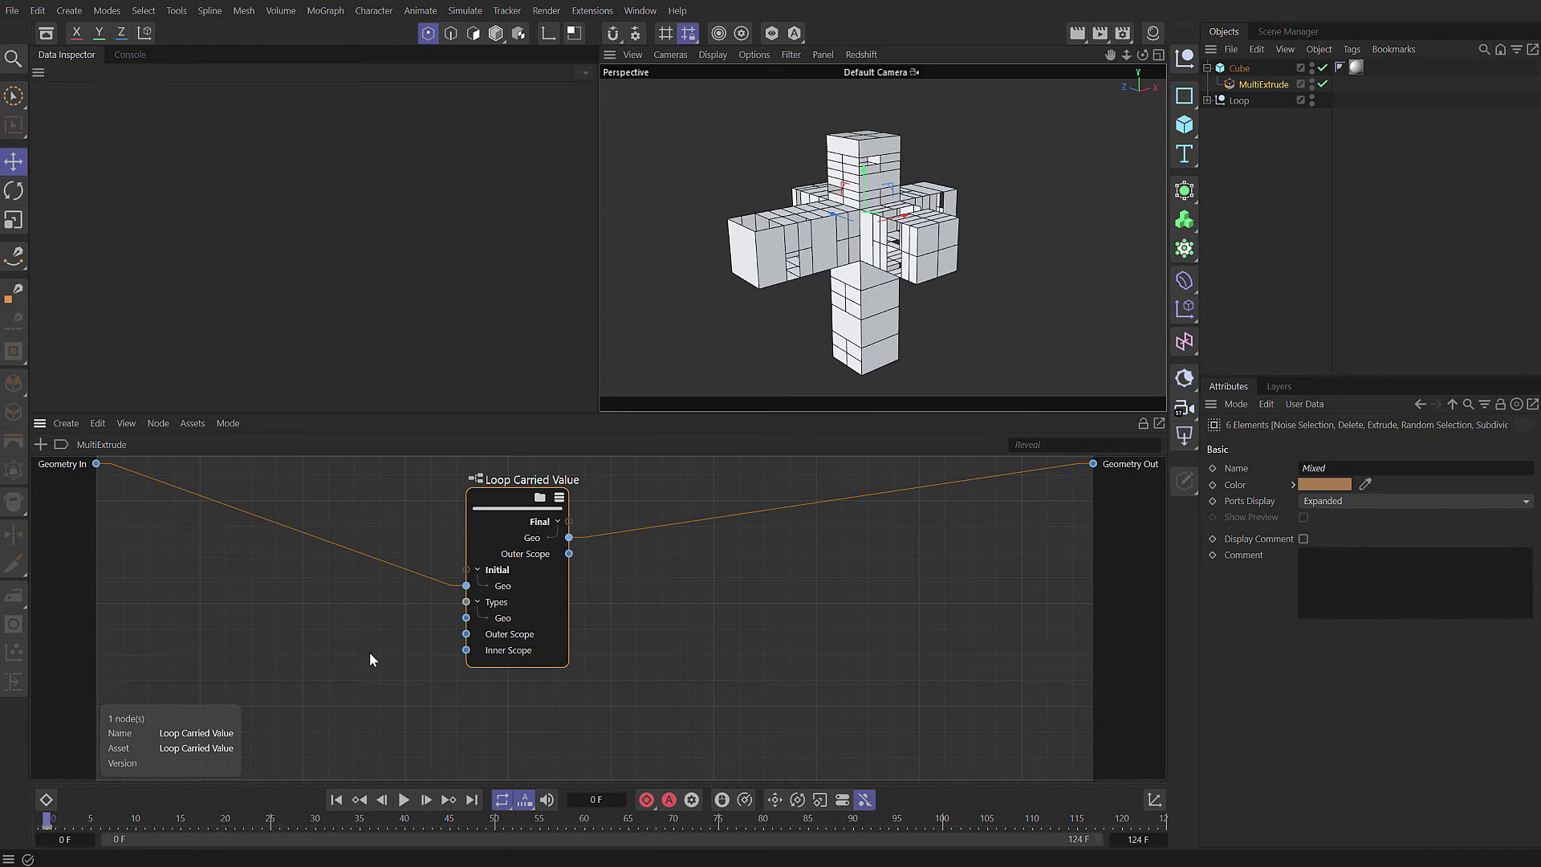
Search 'range', add a Range node, and wire it into the Loop Carried Value's Inner Scope.
{"action": "left_click", "coordinate": [206, 587]}
{"action": "double_click", "coordinate": [209, 586]}
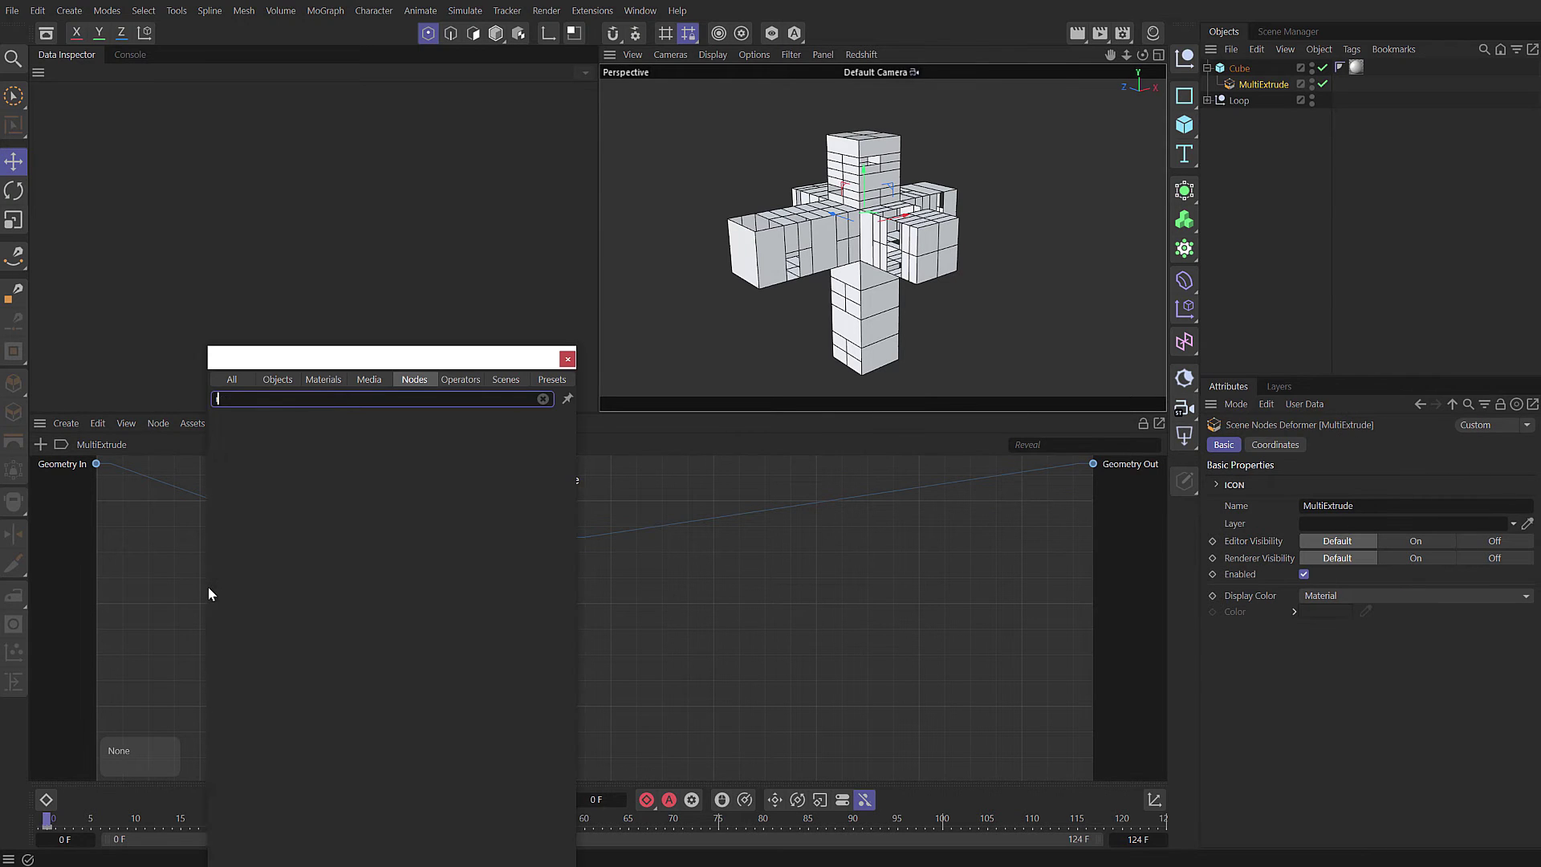
{"action": "type", "text": "range"}
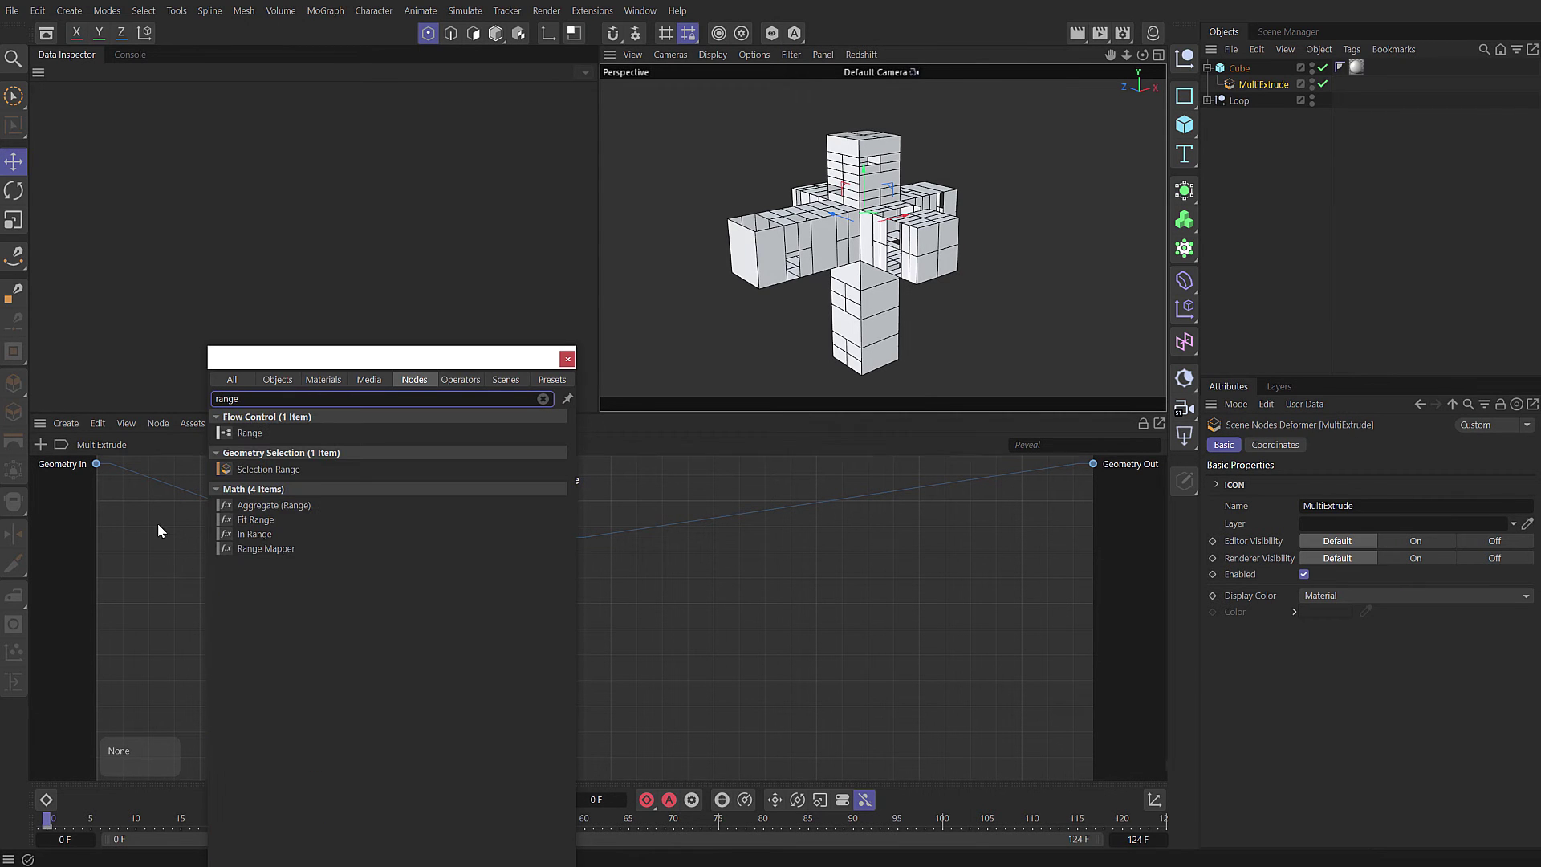
{"action": "left_click_drag", "start_coordinate": [238, 441], "coordinate": [264, 567]}
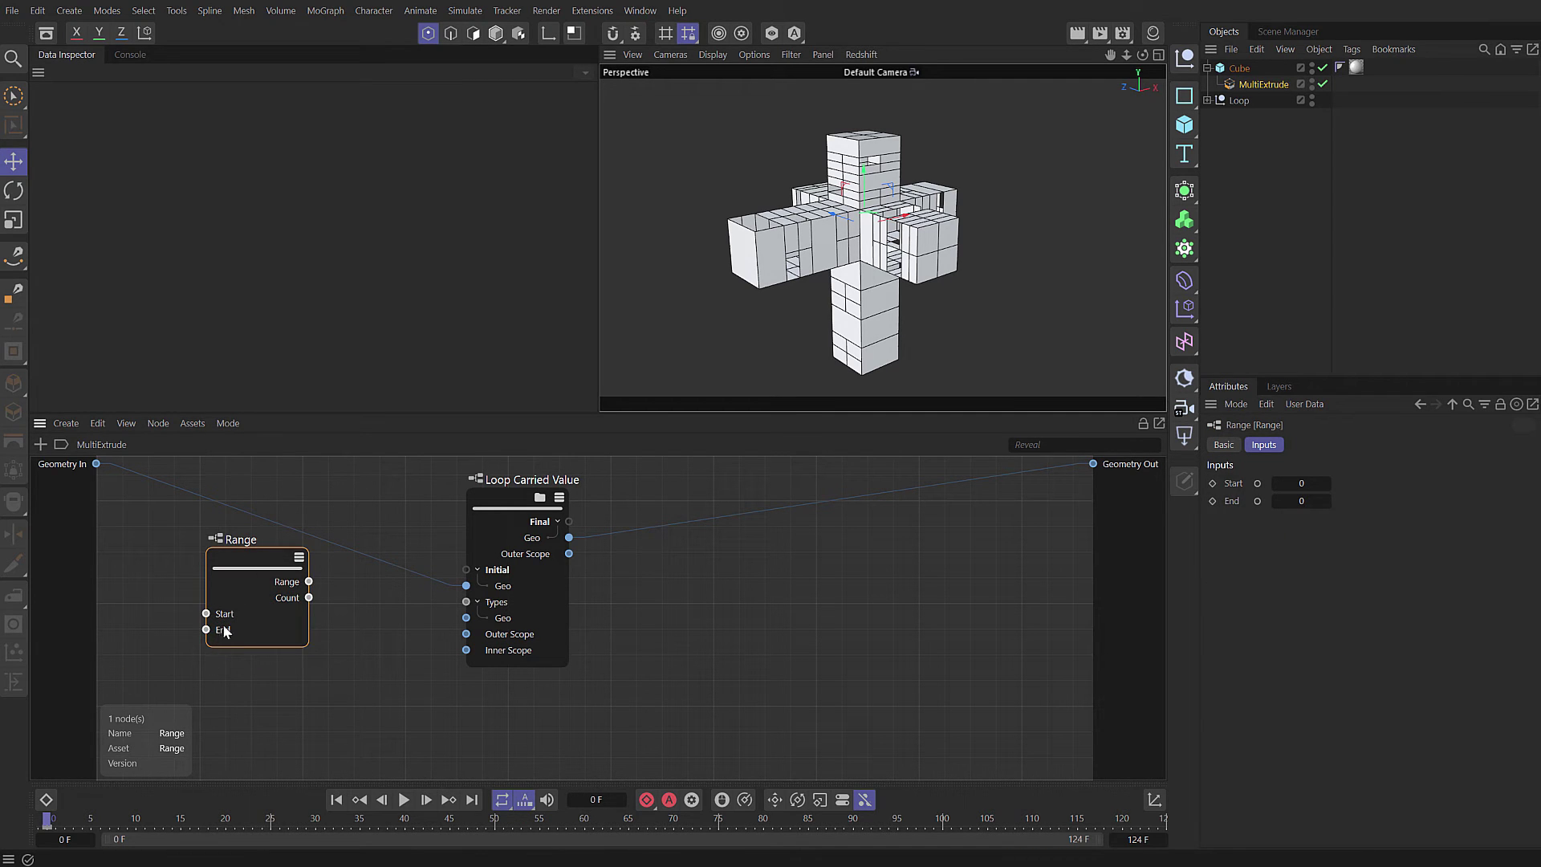
{"action": "left_click_drag", "start_coordinate": [446, 610], "coordinate": [468, 656]}
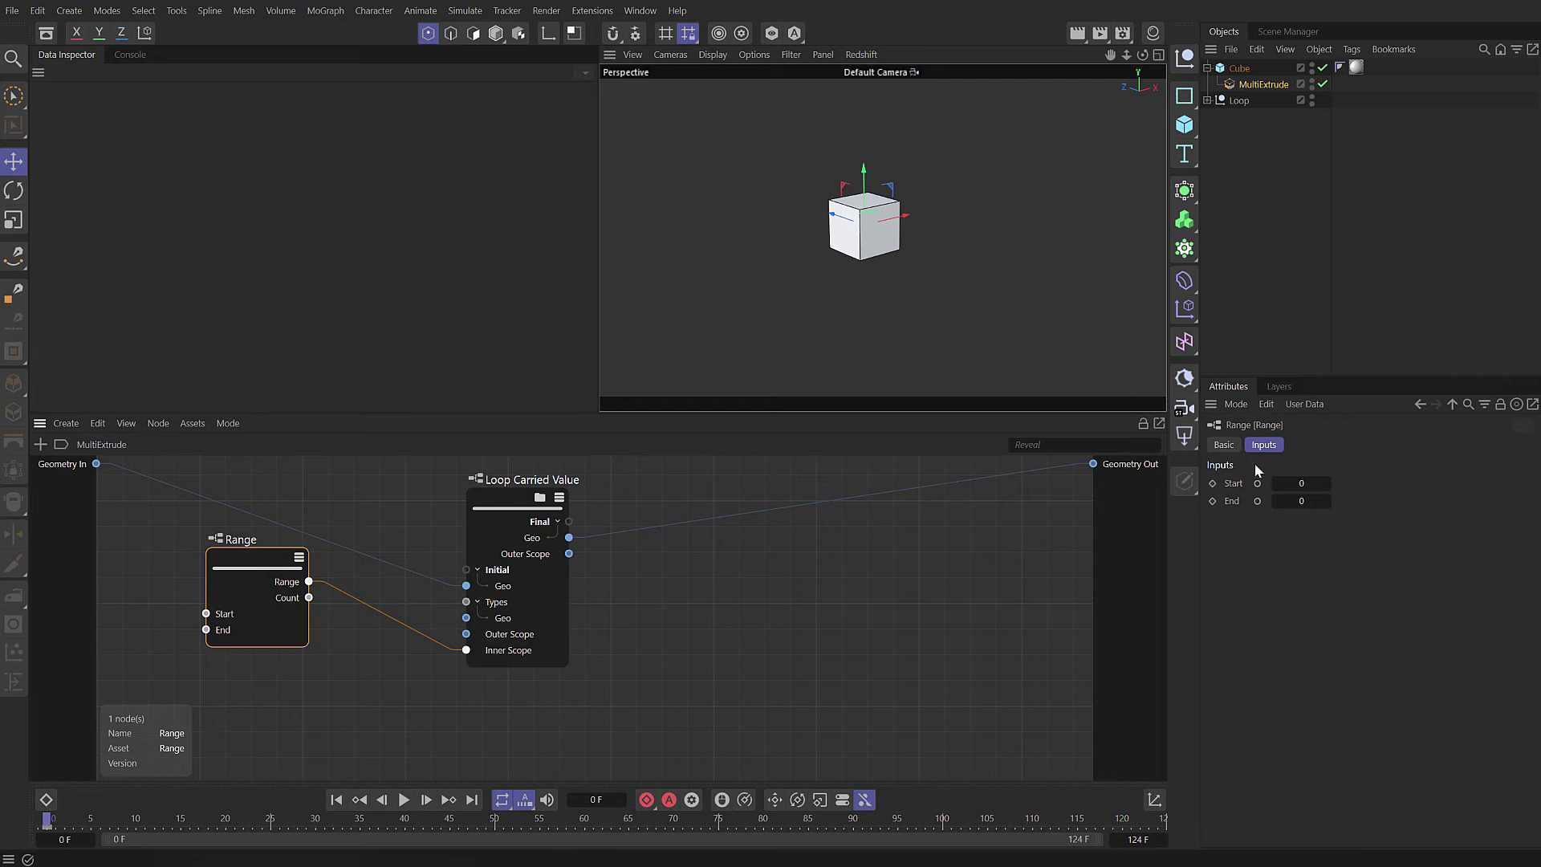
Try Range End values from 4 down to 0, then settle on 2.
{"action": "left_click", "coordinate": [1327, 501]}
{"action": "left_click", "coordinate": [1327, 500]}
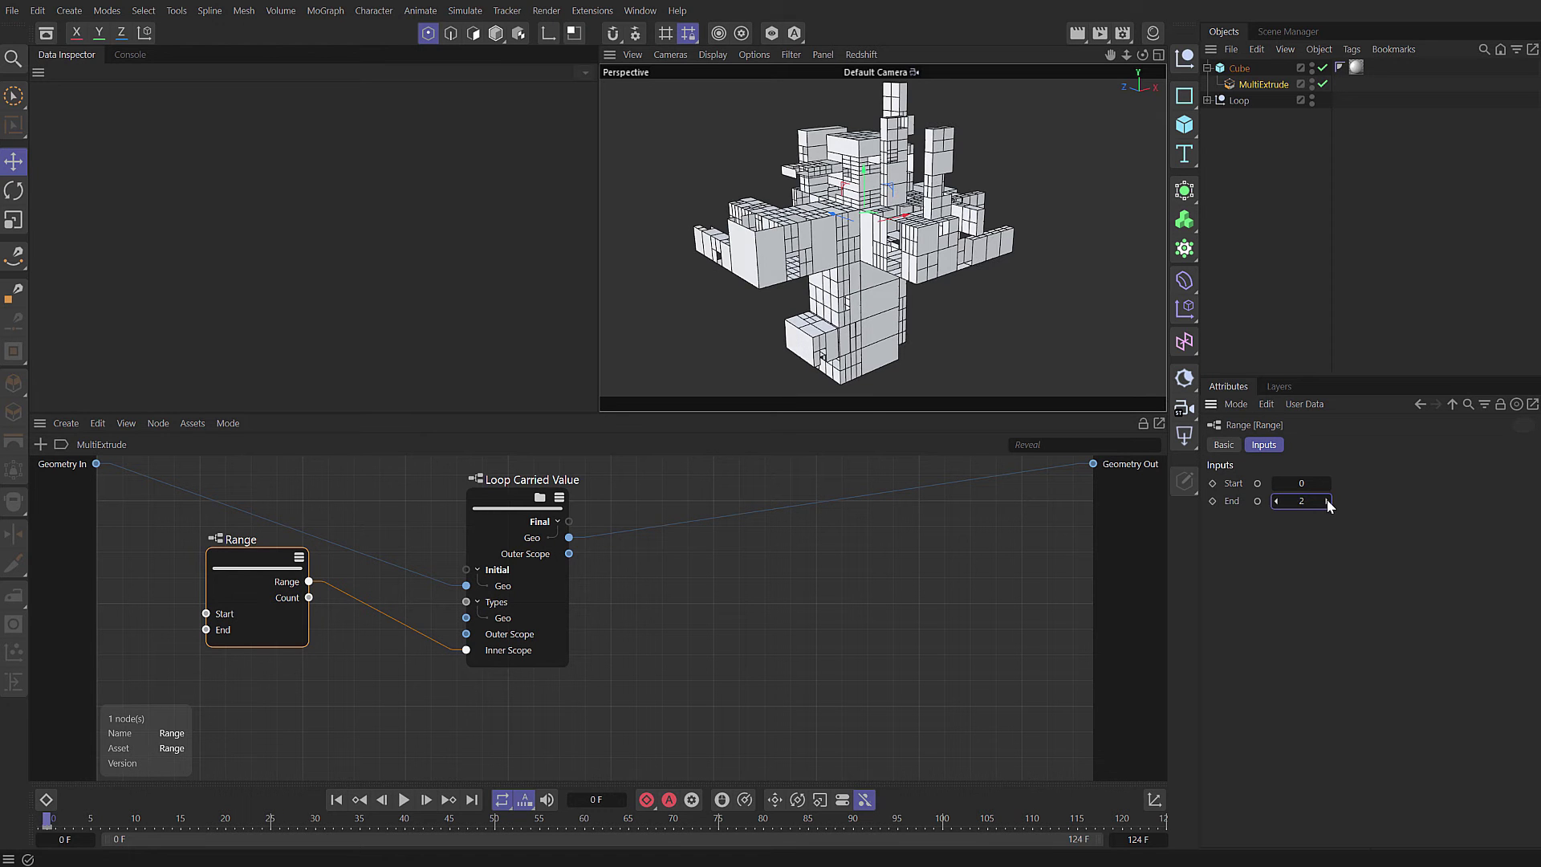
{"action": "left_click", "coordinate": [1327, 501]}
{"action": "left_click", "coordinate": [1327, 501]}
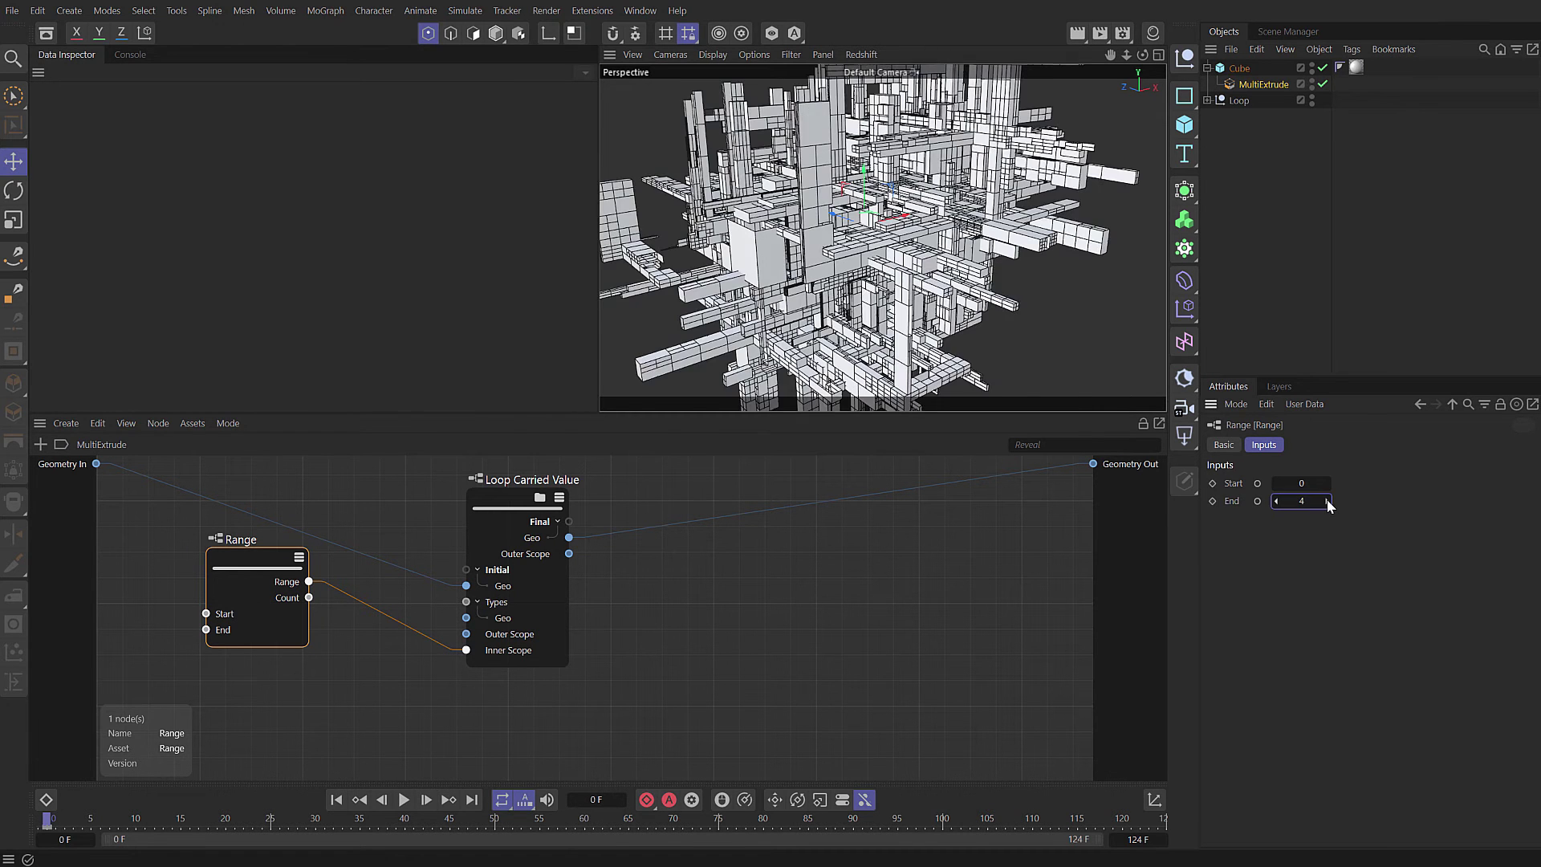
{"action": "left_click", "coordinate": [1276, 501]}
{"action": "left_click", "coordinate": [1276, 501]}
{"action": "left_click", "coordinate": [1277, 501]}
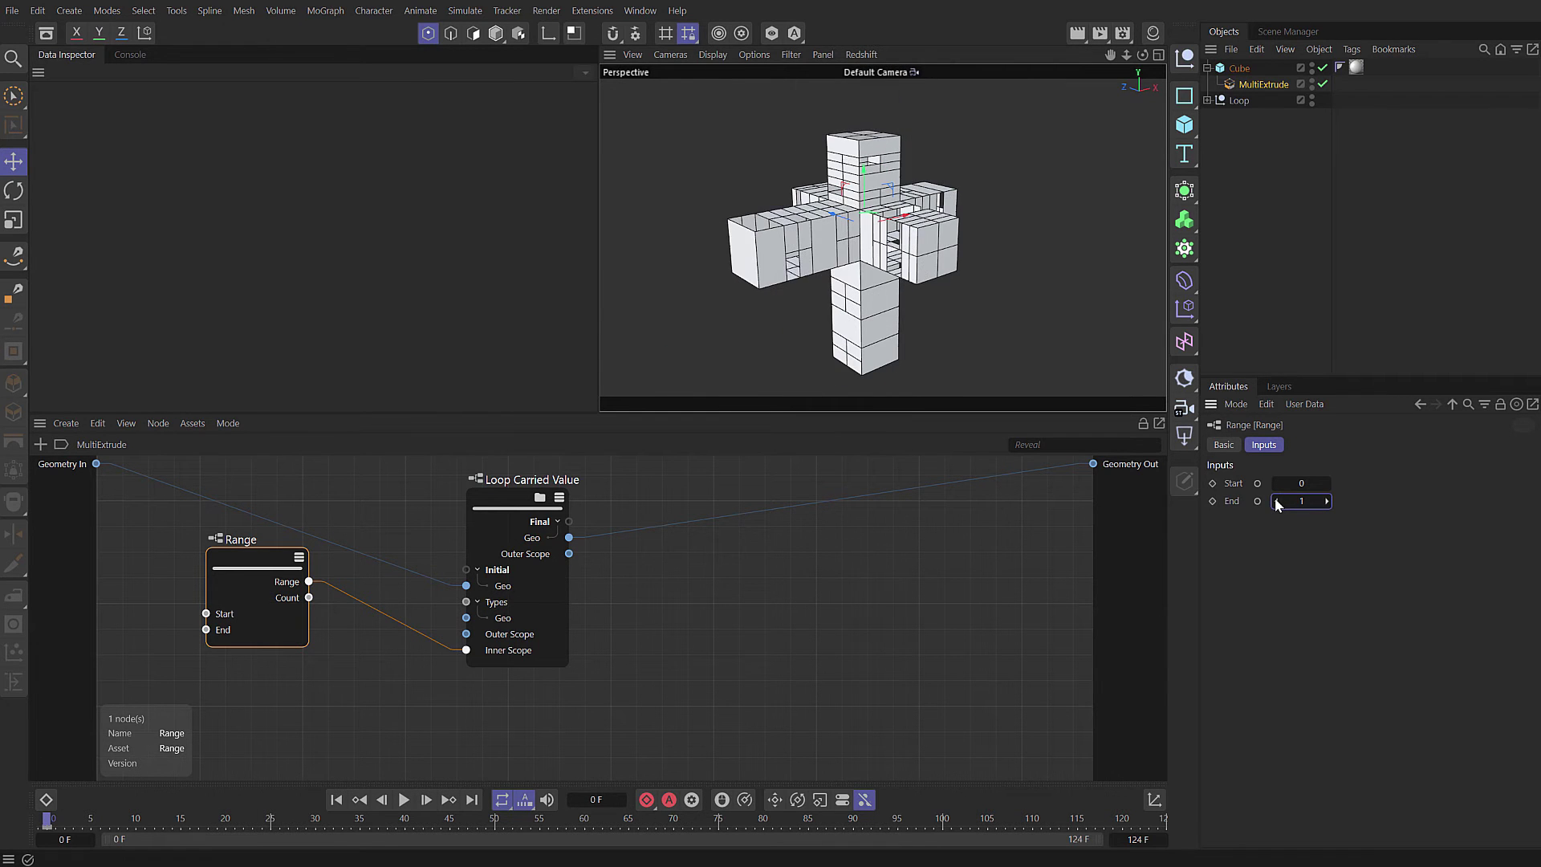
{"action": "left_click", "coordinate": [1276, 501]}
{"action": "left_click", "coordinate": [1327, 501]}
{"action": "left_click", "coordinate": [1328, 500]}
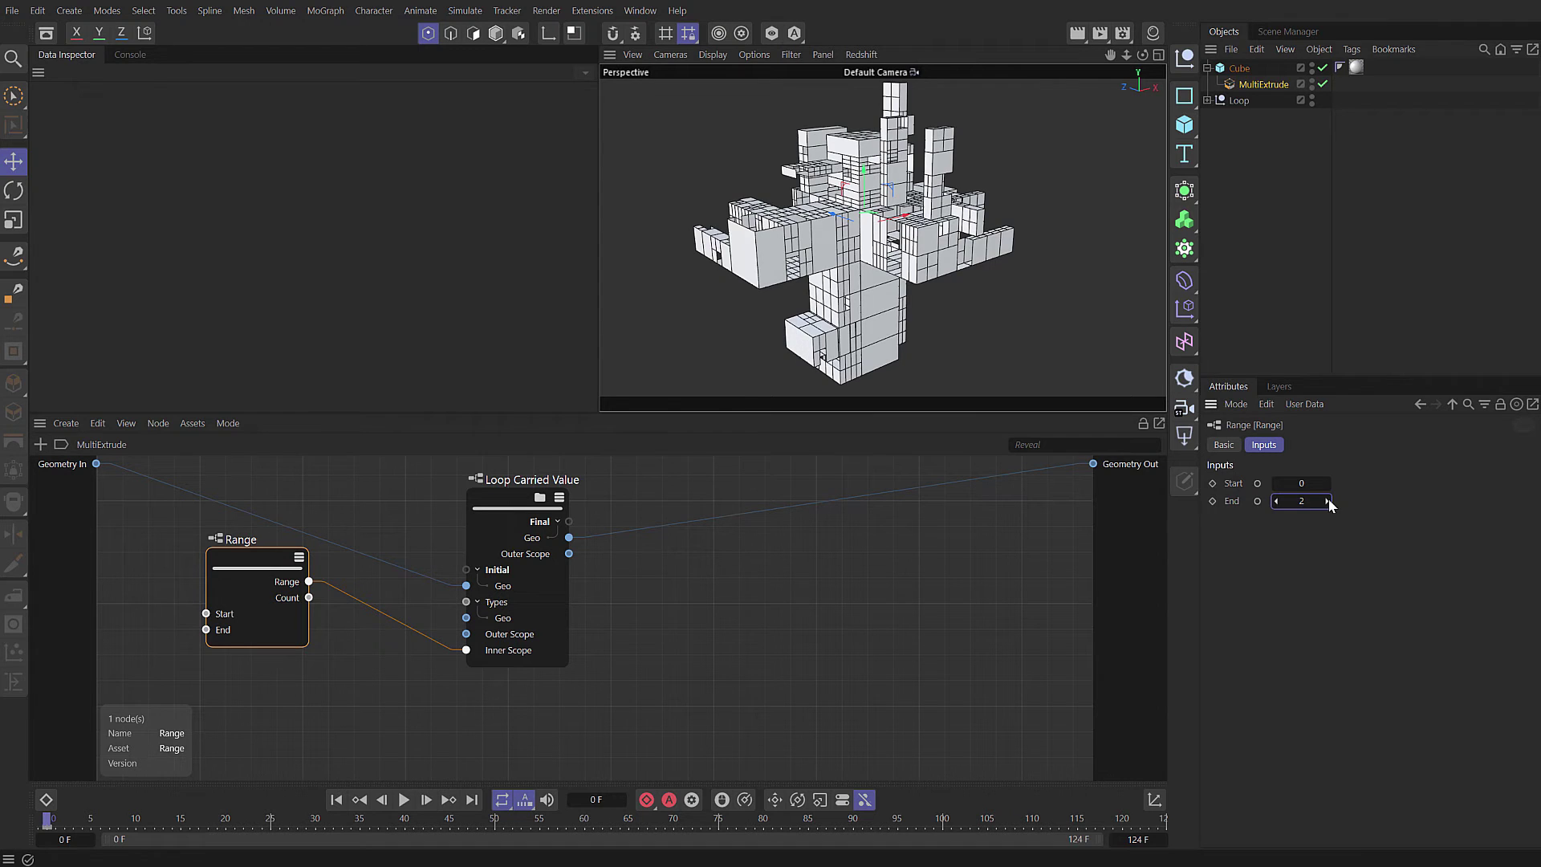
{"action": "left_click", "coordinate": [936, 585]}
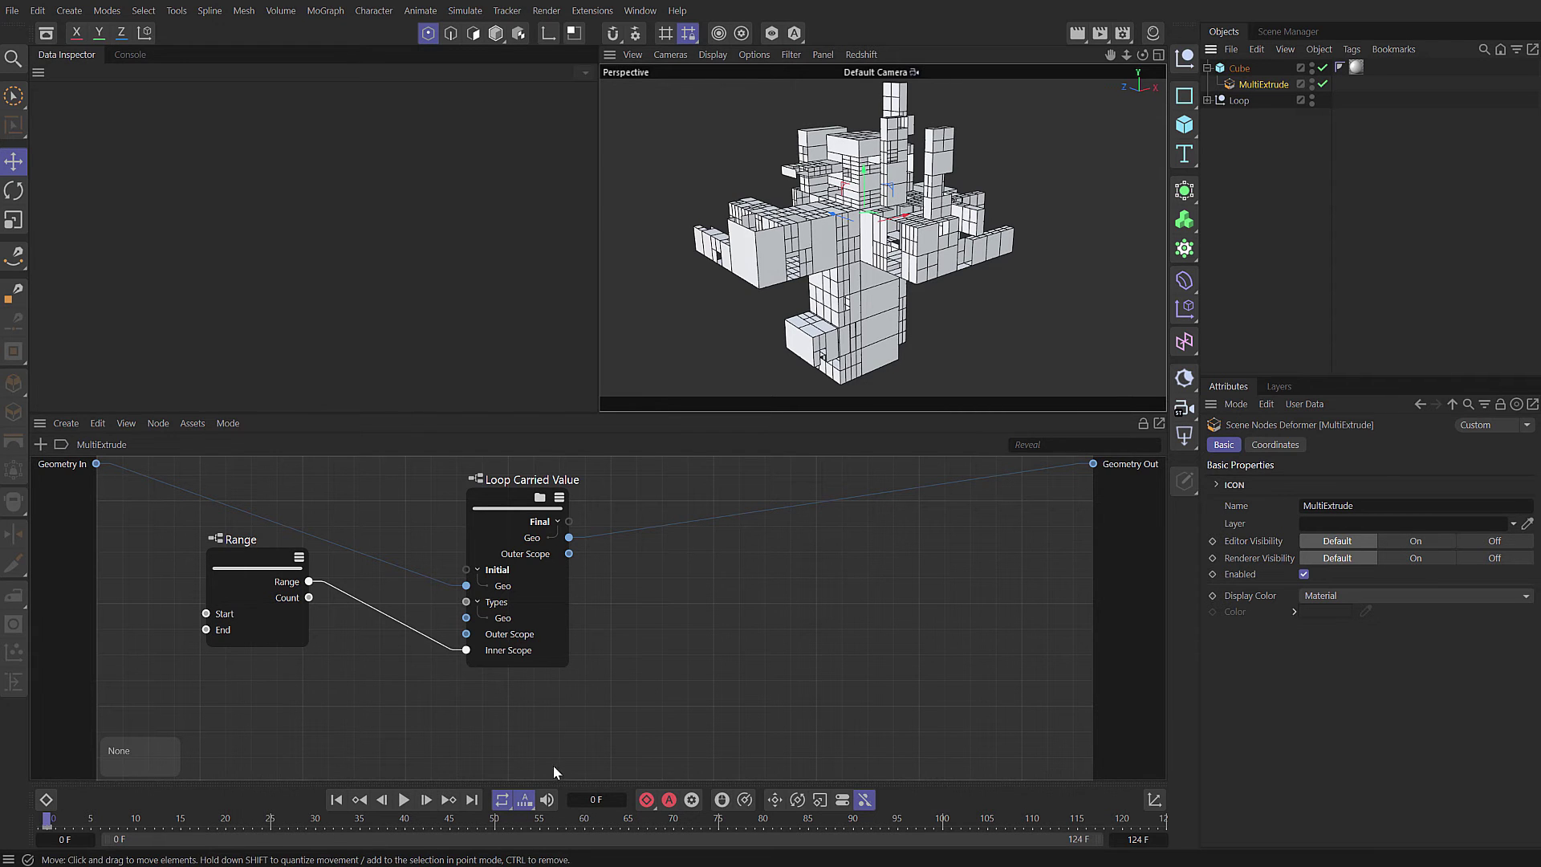
Expose the Range node's End as a new deformer input named 'Range End'.
{"action": "left_click", "coordinate": [239, 556]}
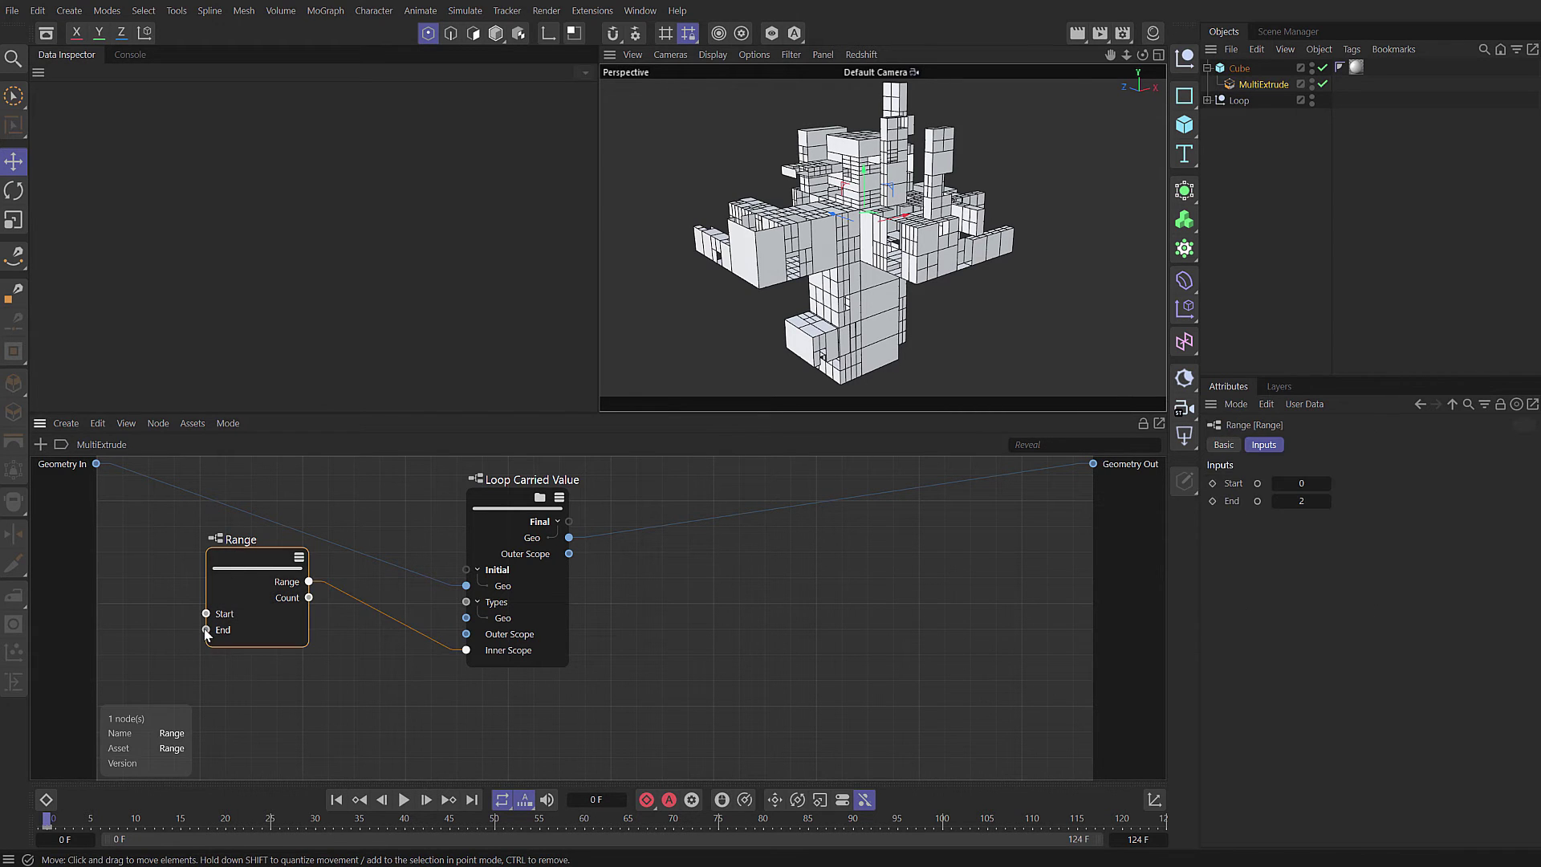
{"action": "left_click_drag", "start_coordinate": [207, 634], "coordinate": [84, 520]}
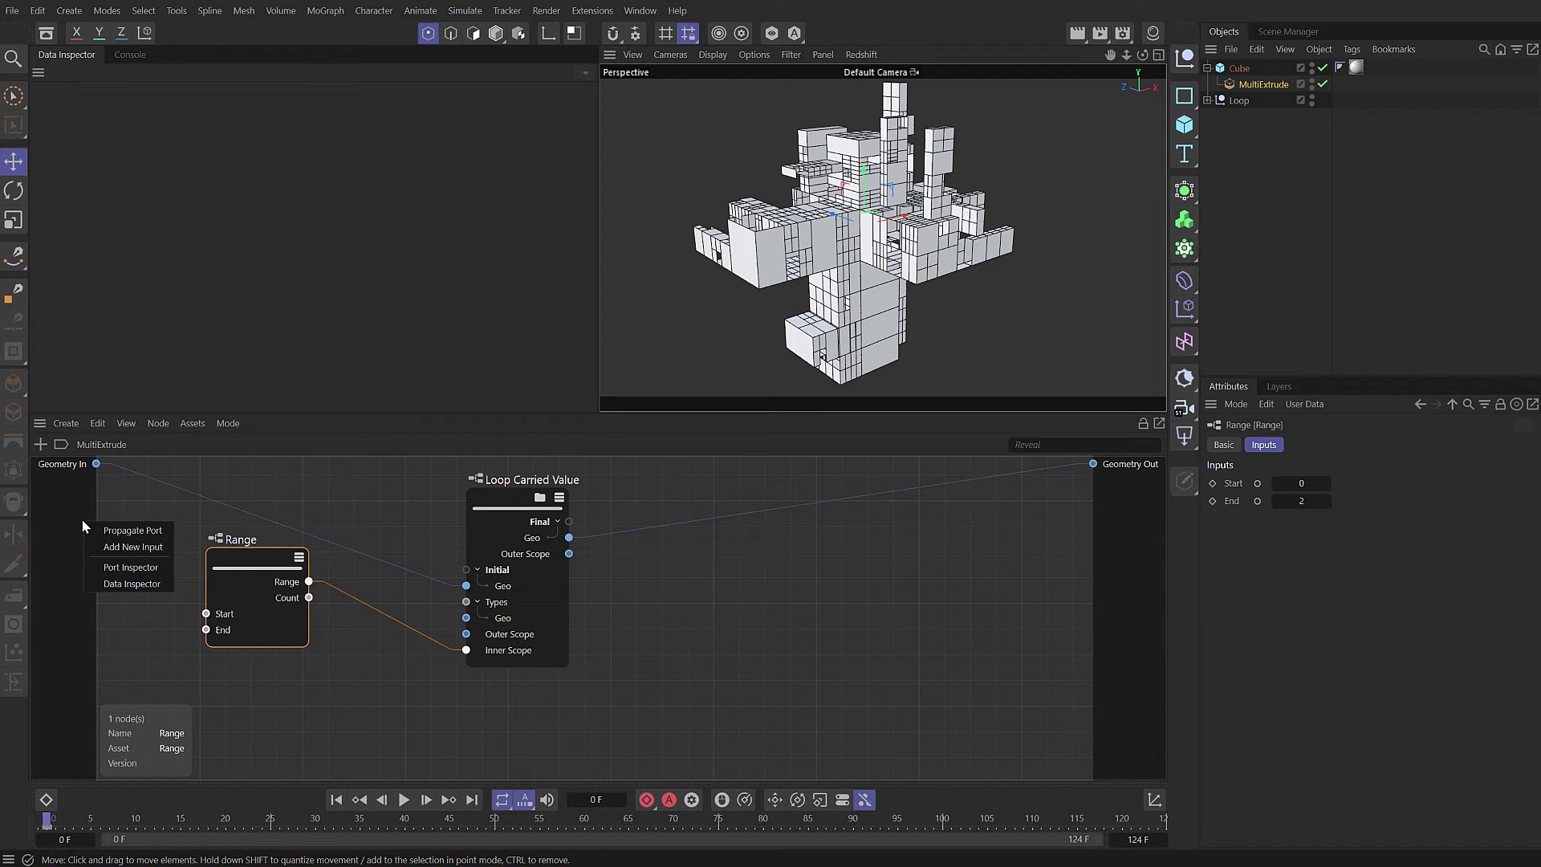
{"action": "left_click", "coordinate": [123, 545]}
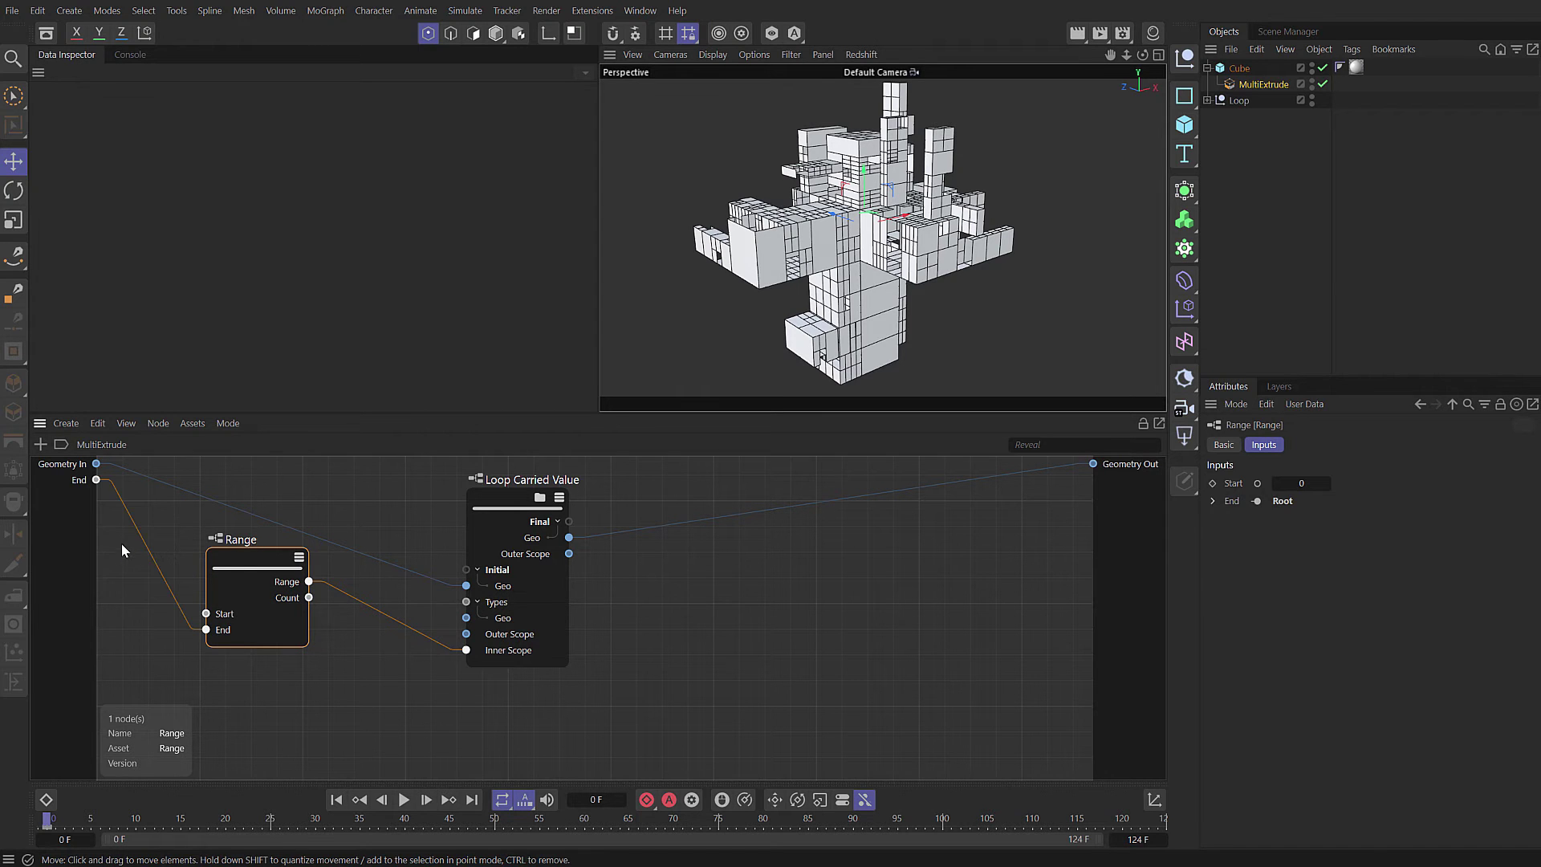
{"action": "double_click", "coordinate": [71, 480]}
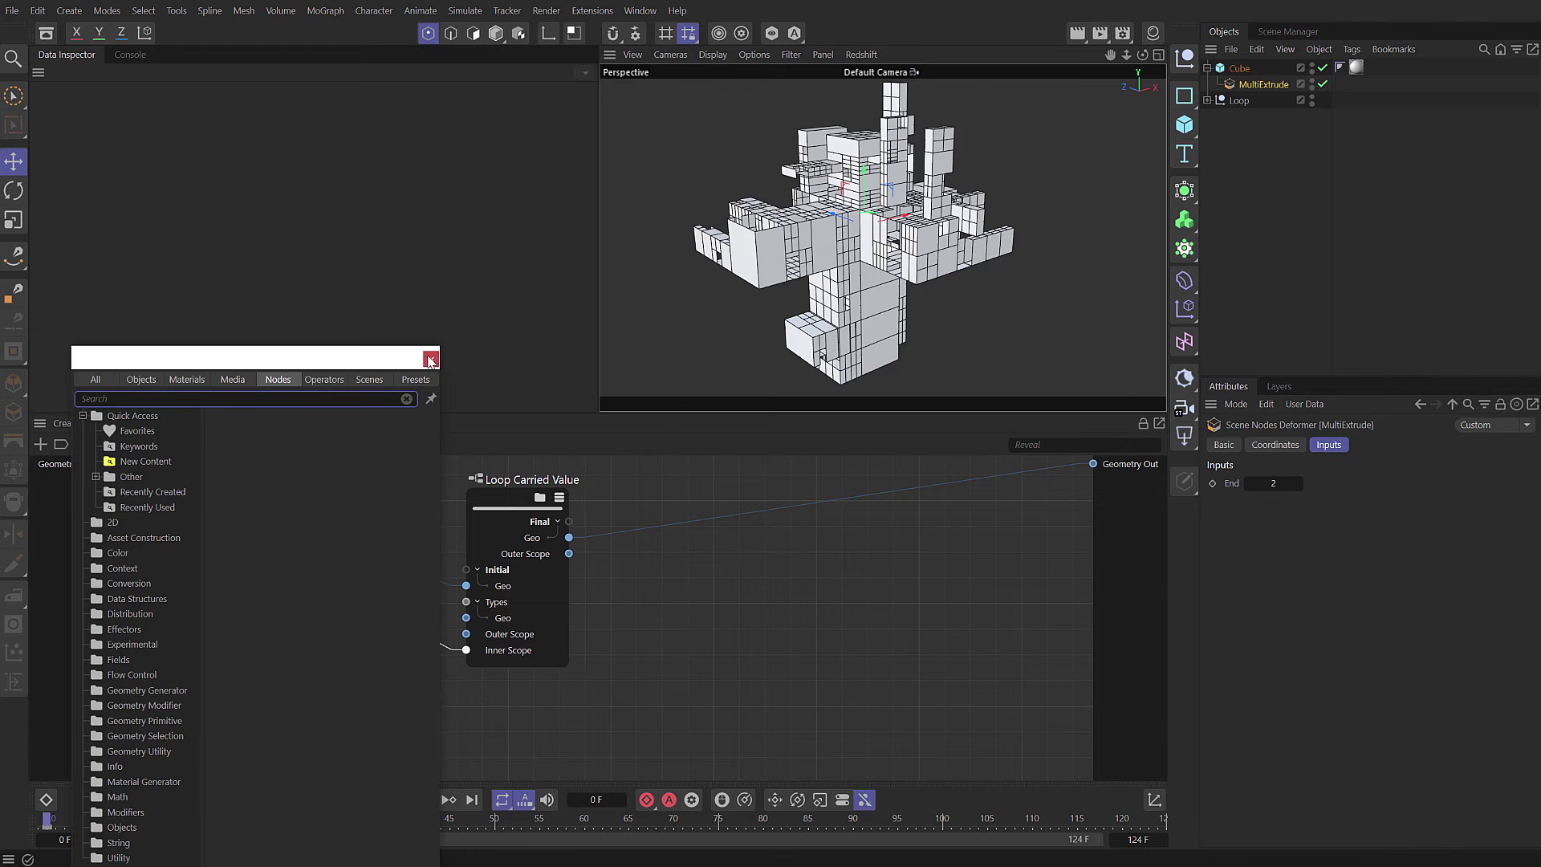
{"action": "key", "text": "Escape"}
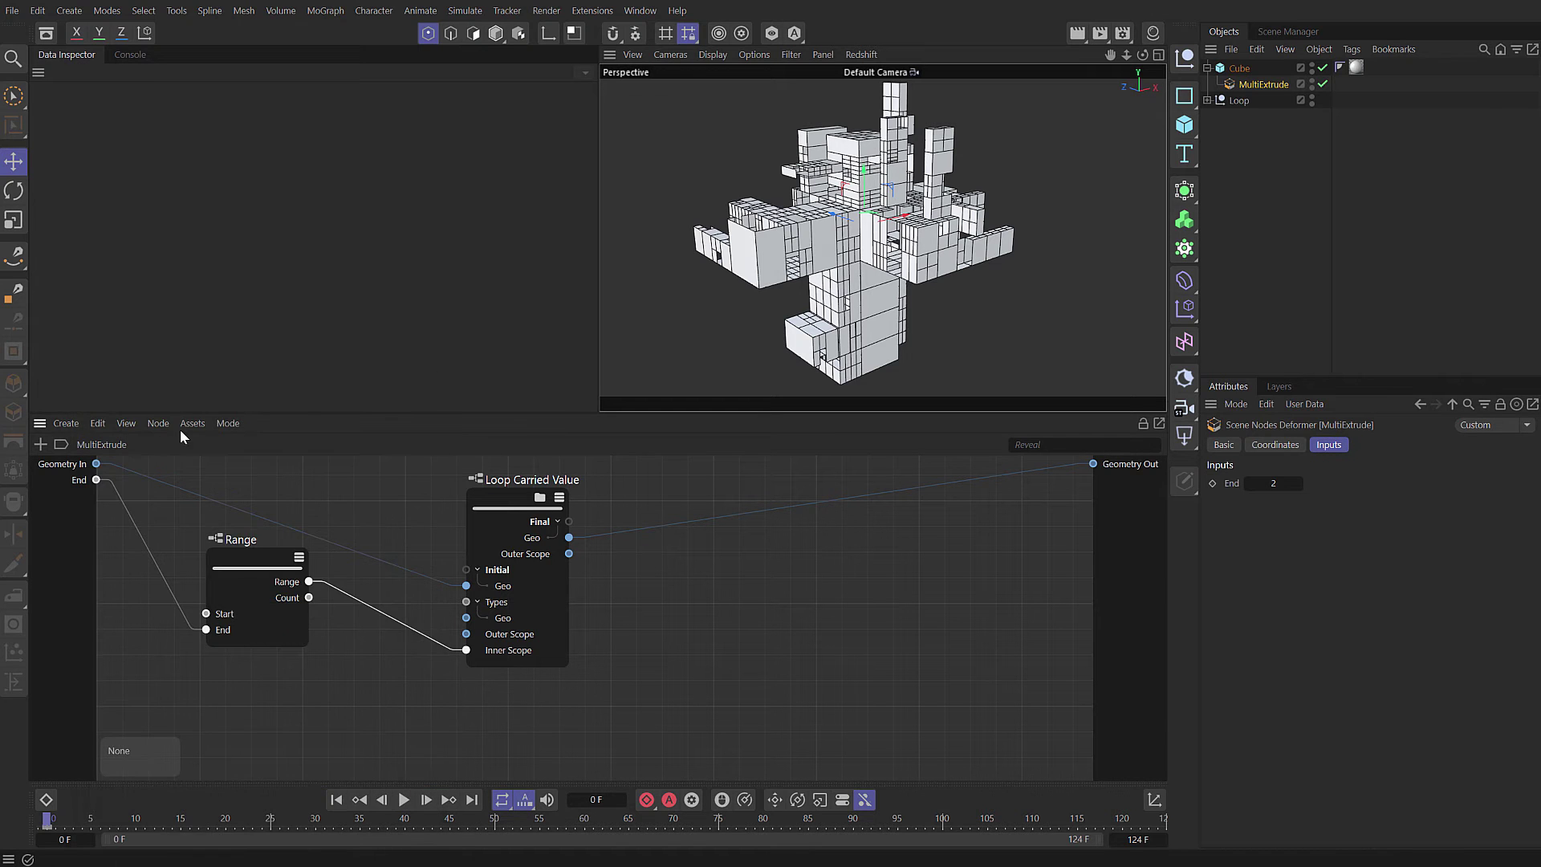
{"action": "left_click", "coordinate": [77, 481]}
{"action": "type", "text": "Range En"}
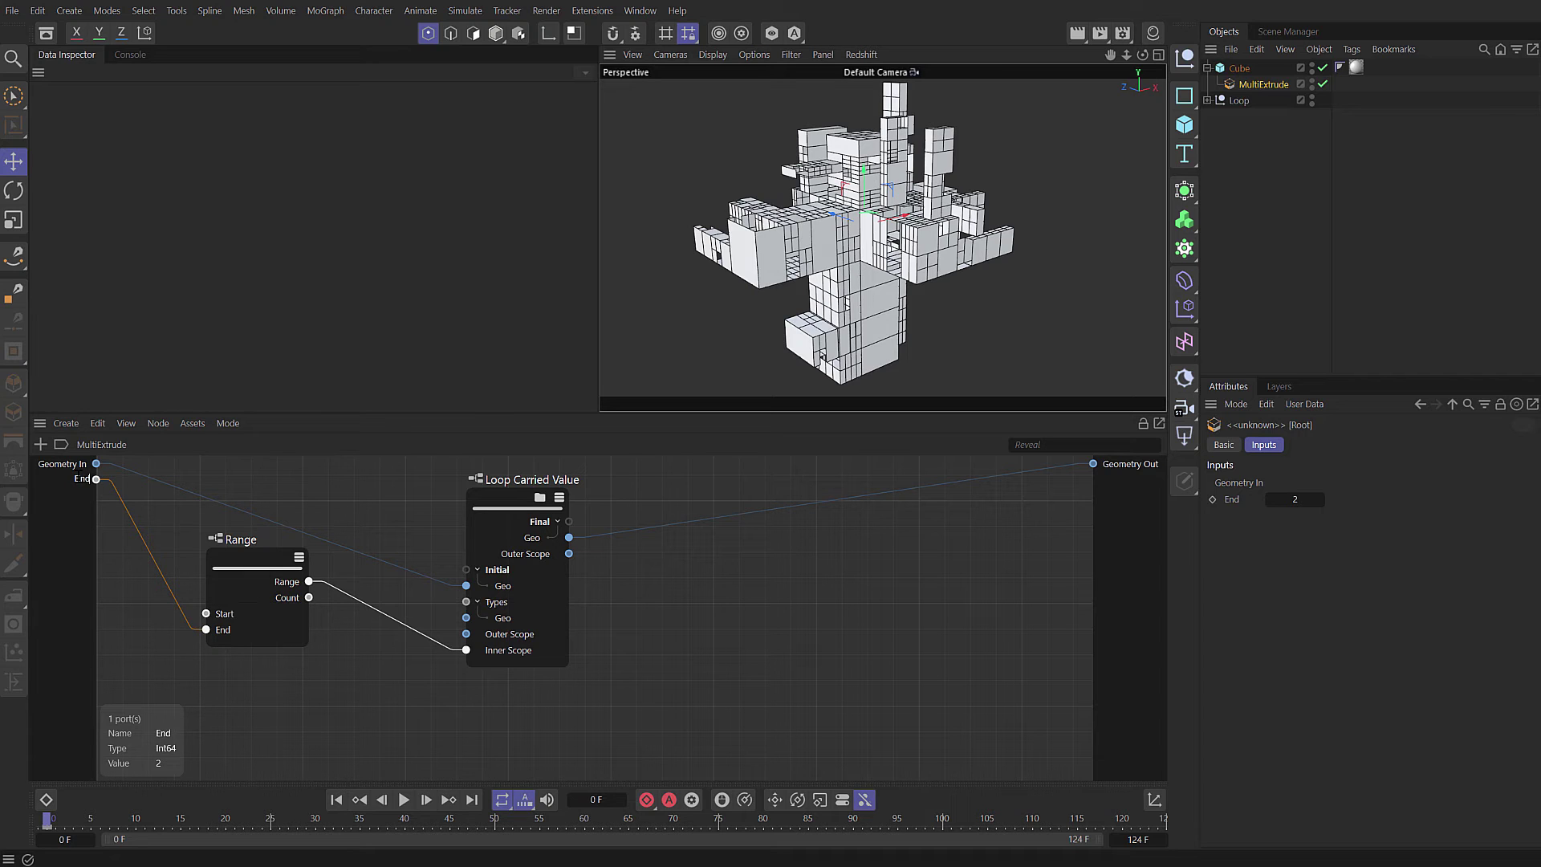
{"action": "key", "text": "Return"}
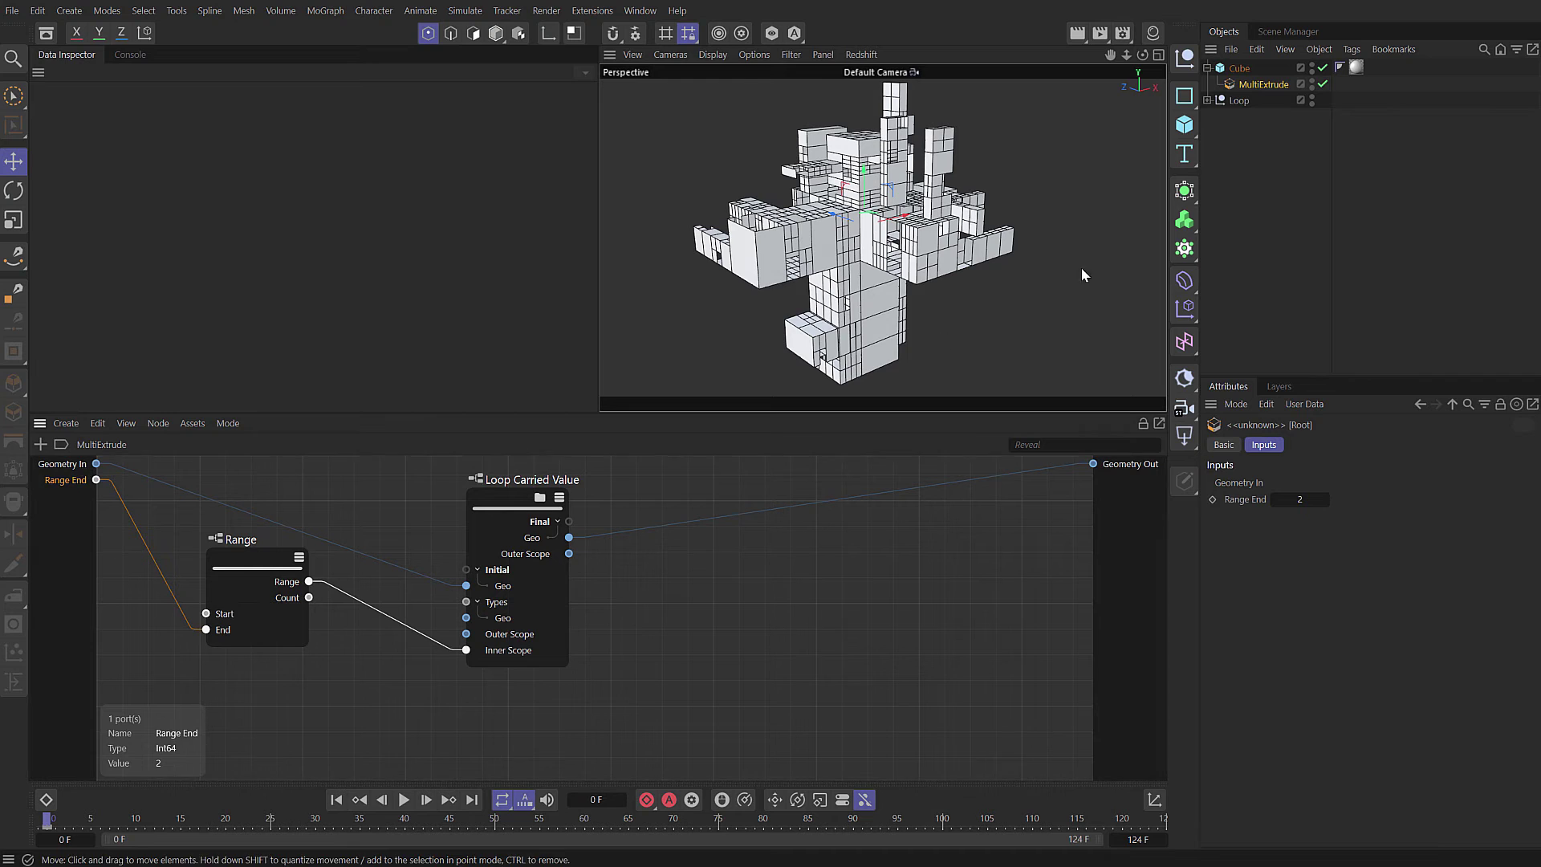
Keep Range End at 2 in the MultiExtrude settings and enter Loop Carried Value.
{"action": "left_click", "coordinate": [1283, 83]}
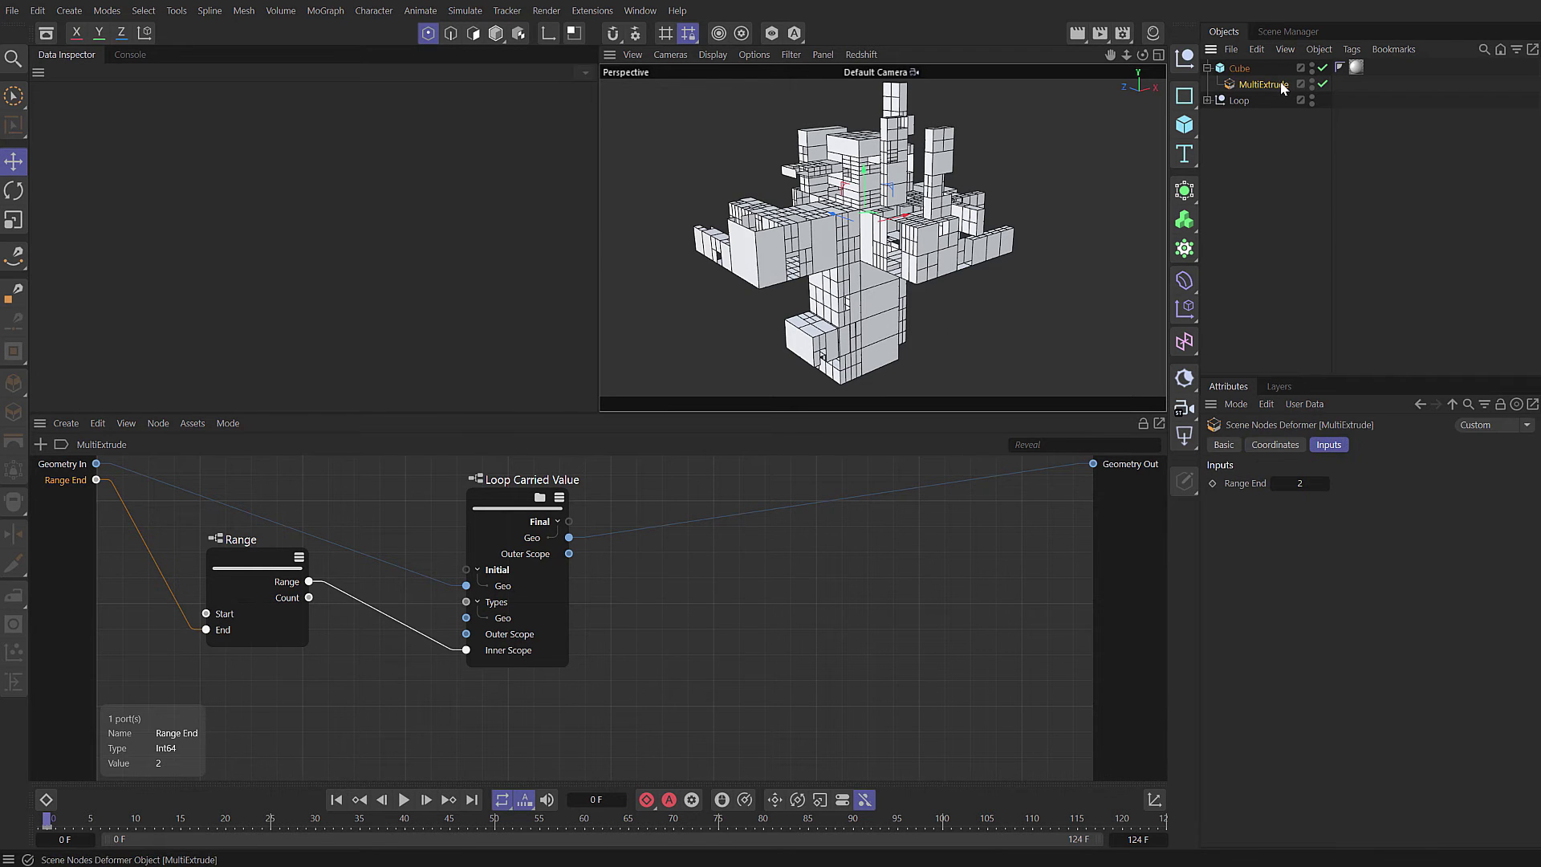
{"action": "left_click", "coordinate": [1325, 483]}
{"action": "left_click", "coordinate": [1275, 483]}
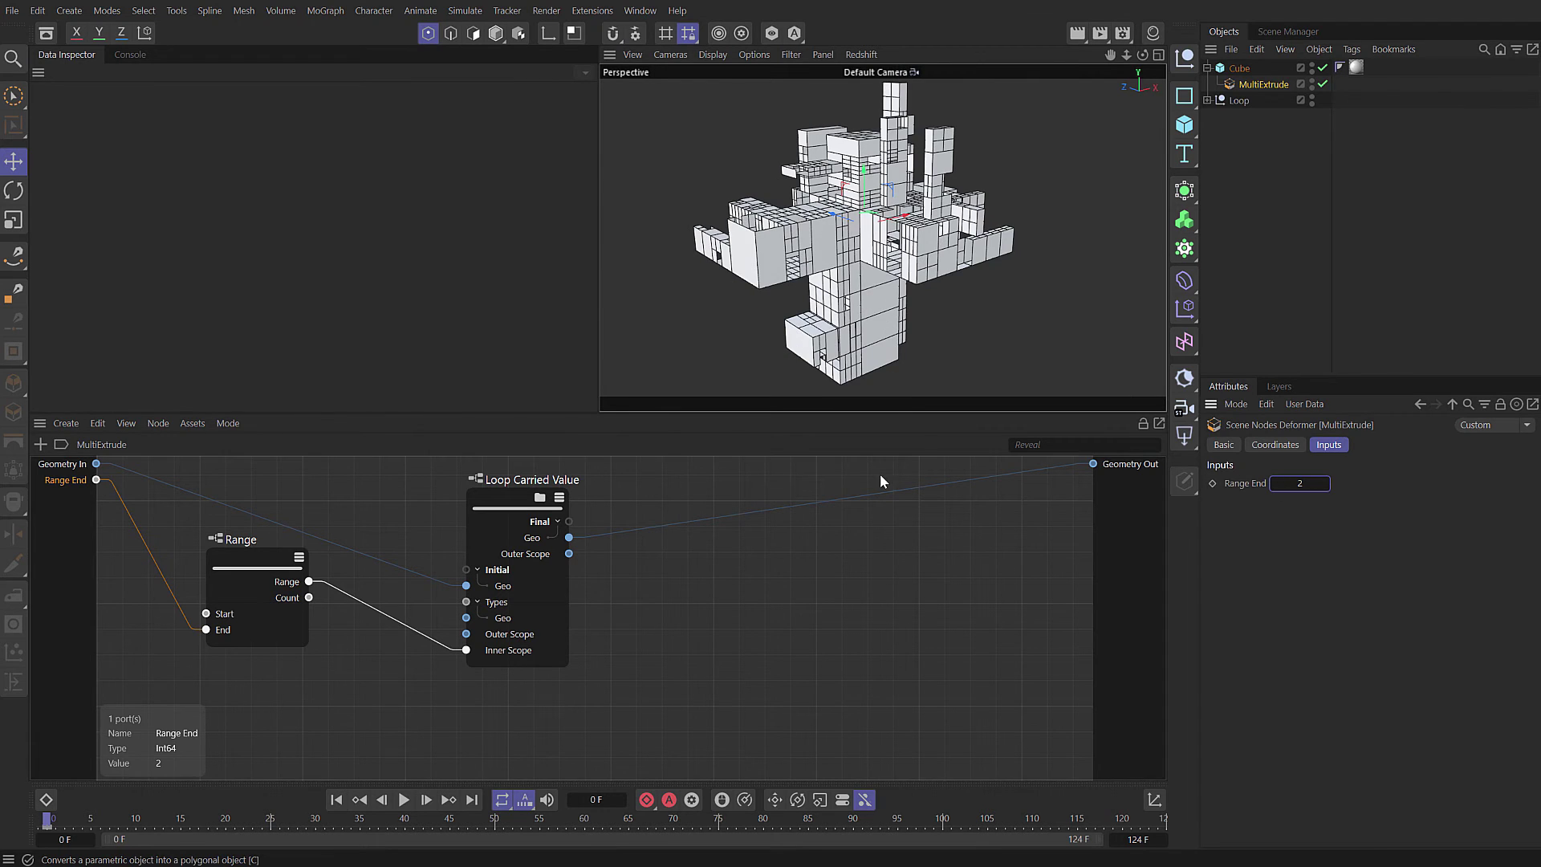
{"action": "left_click", "coordinate": [540, 498]}
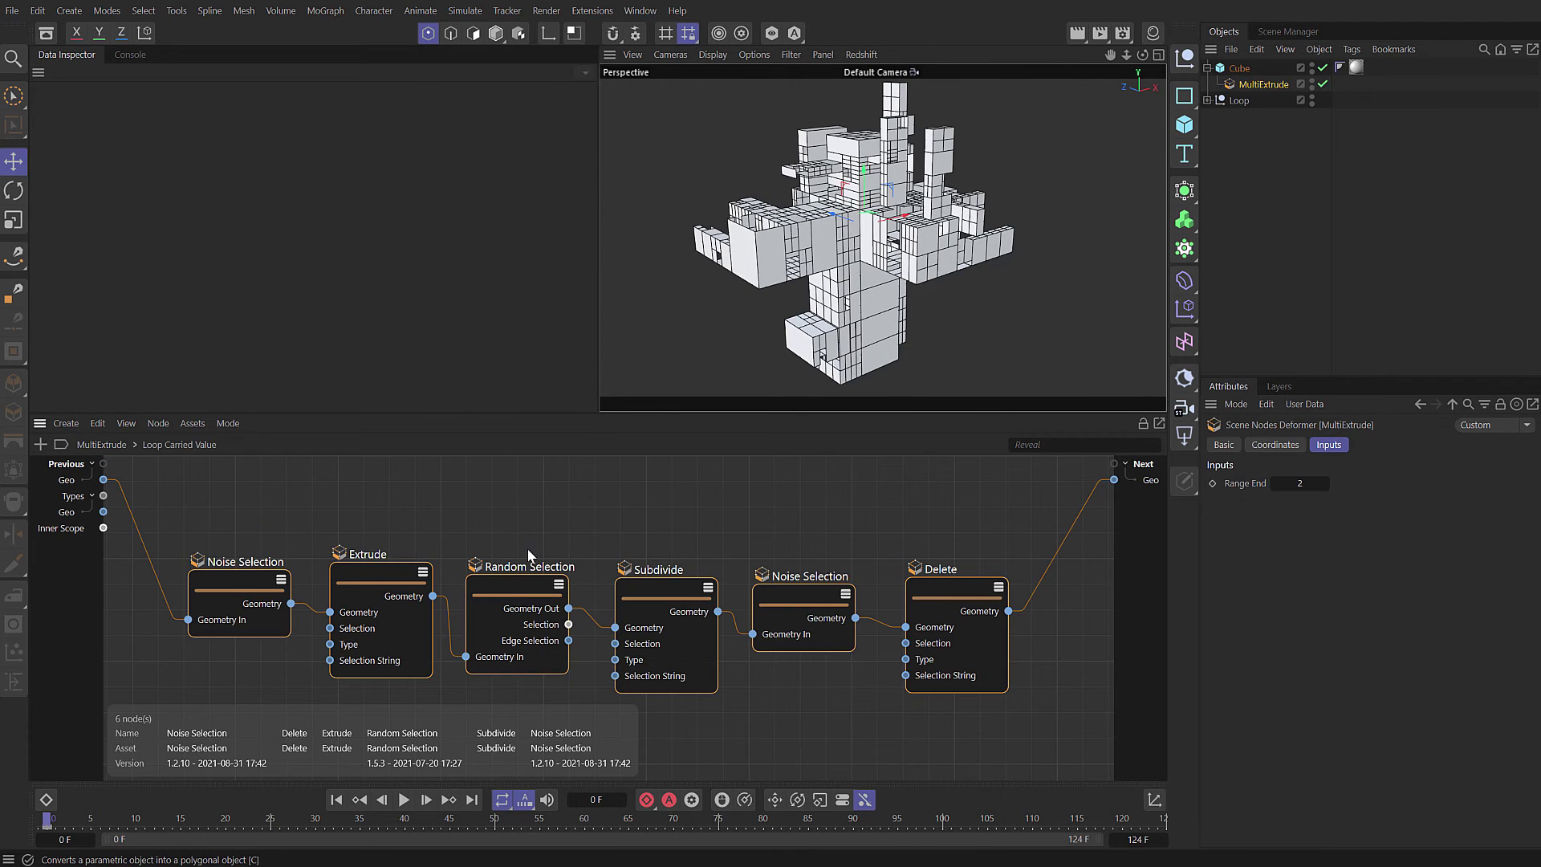
Add an Offset input to the Extrude node, fed from a new loop input.
{"action": "left_click", "coordinate": [381, 572]}
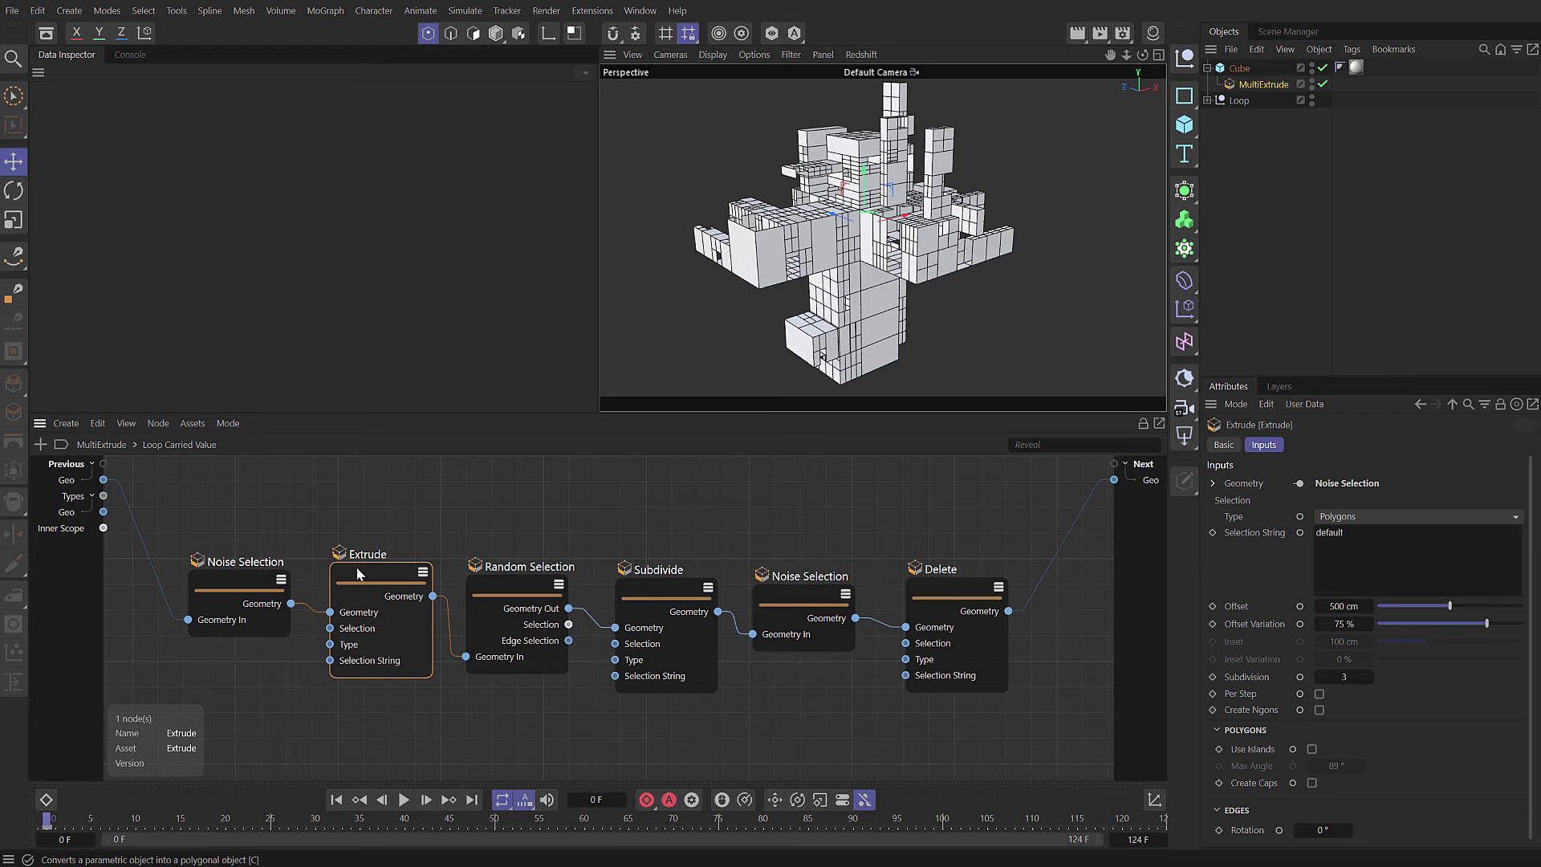
{"action": "right_click", "coordinate": [356, 568]}
{"action": "mouse_move", "coordinate": [482, 594]}
{"action": "mouse_move", "coordinate": [619, 614]}
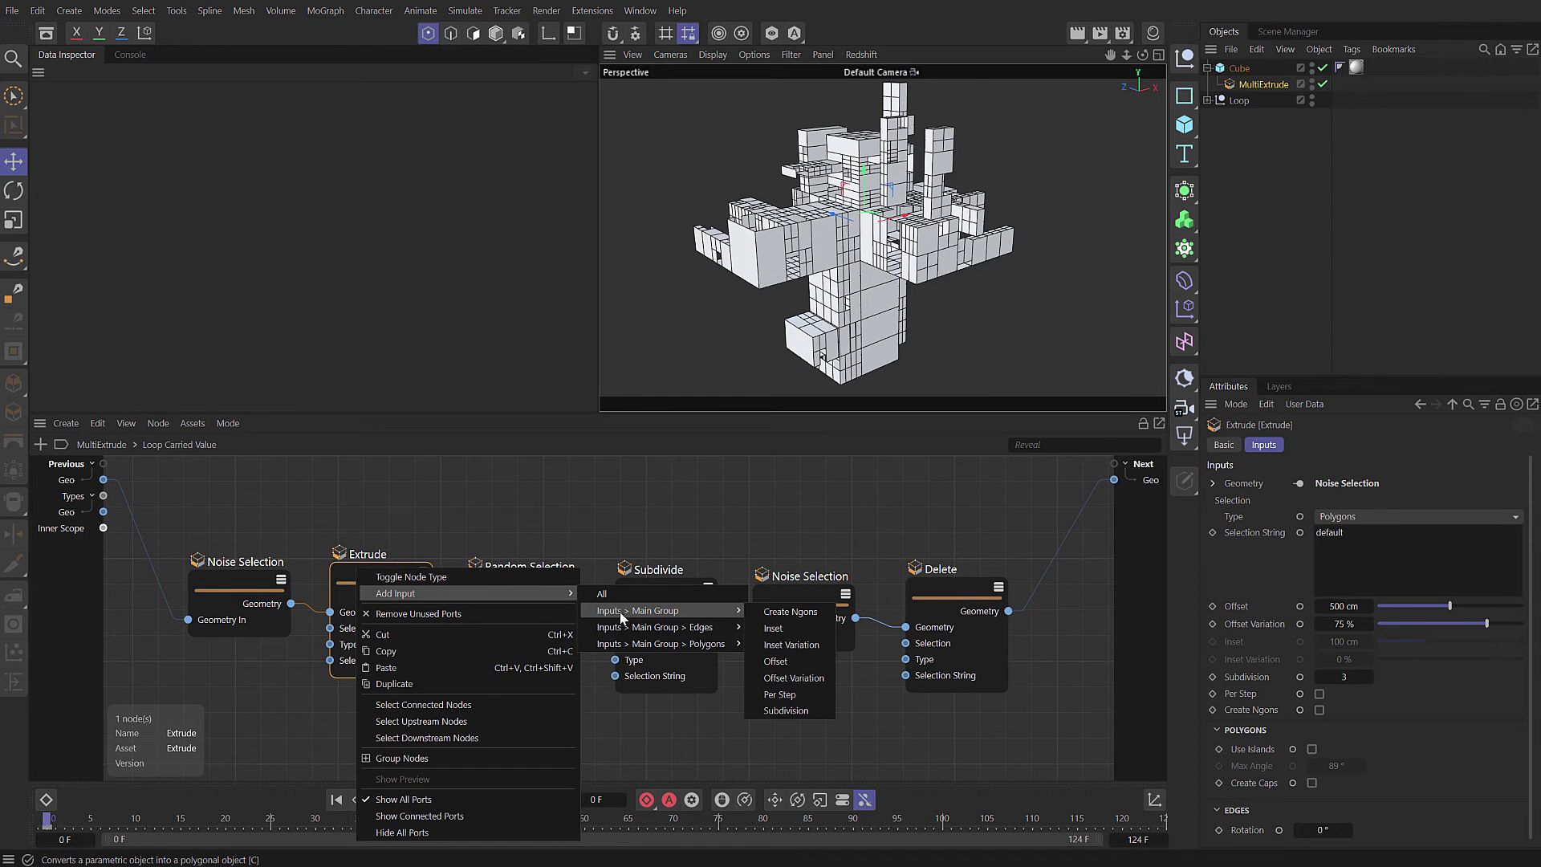
{"action": "left_click", "coordinate": [775, 660]}
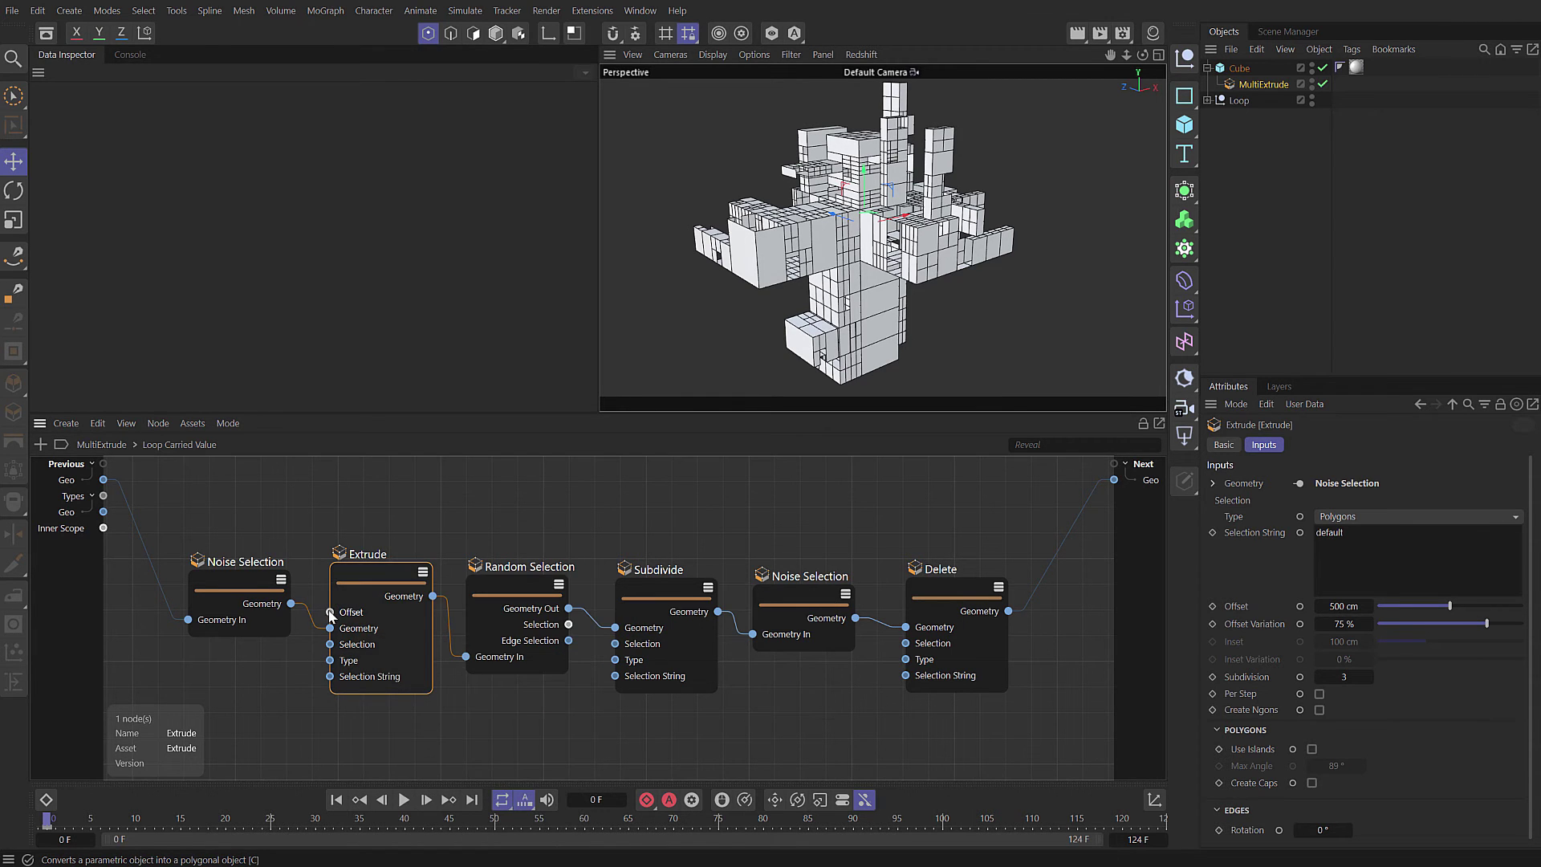
{"action": "left_click_drag", "start_coordinate": [329, 614], "coordinate": [118, 613]}
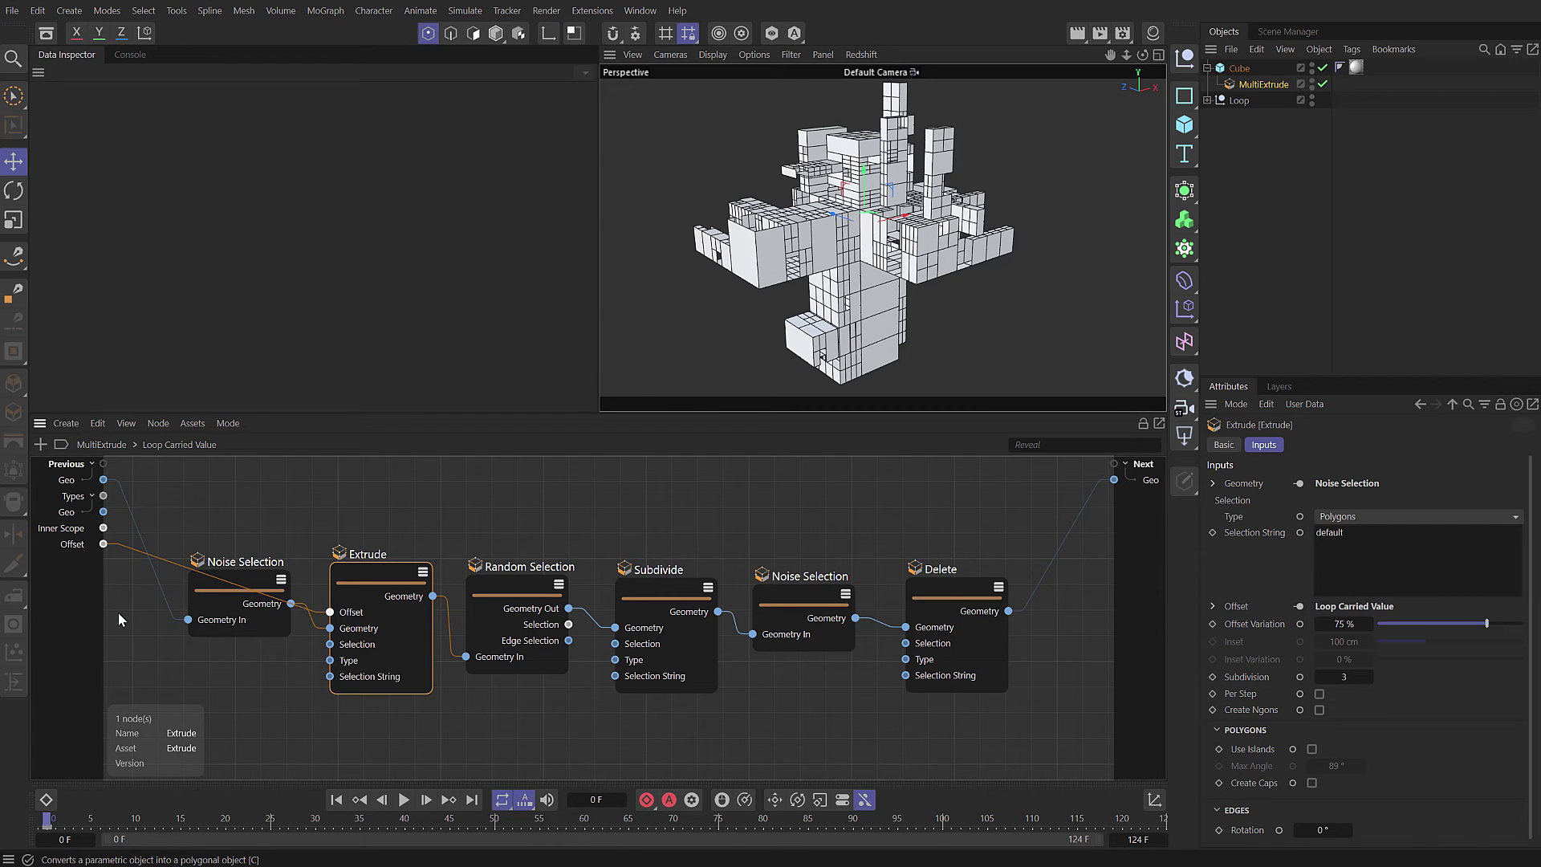
Expose the loop's Offset as a MultiExtrude input named 'Extrude Offset'.
{"action": "left_click", "coordinate": [101, 444]}
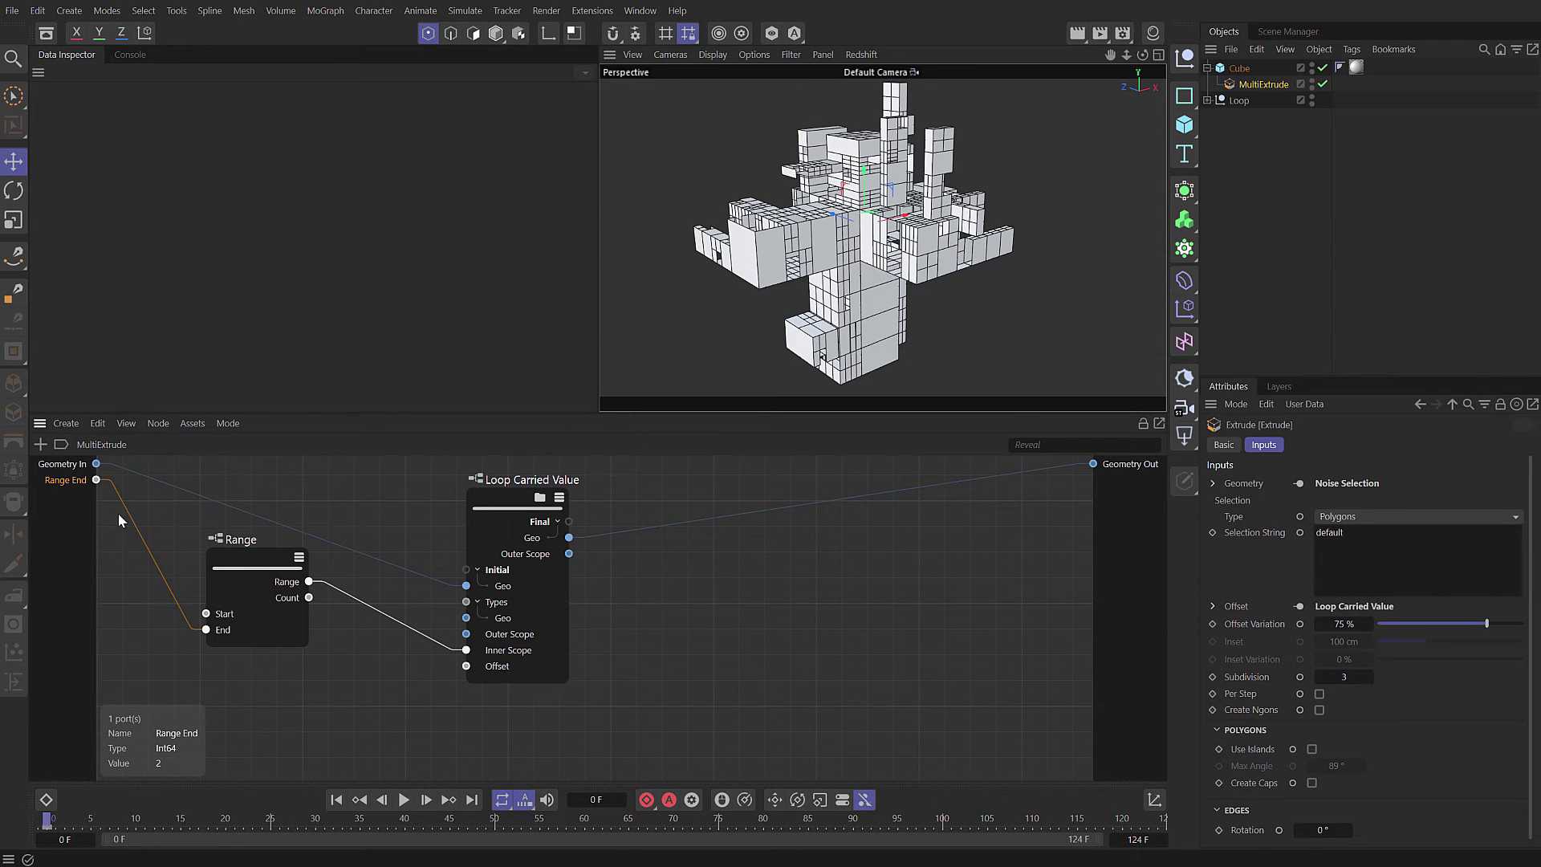
{"action": "left_click_drag", "start_coordinate": [466, 665], "coordinate": [78, 542]}
{"action": "left_click", "coordinate": [113, 567]}
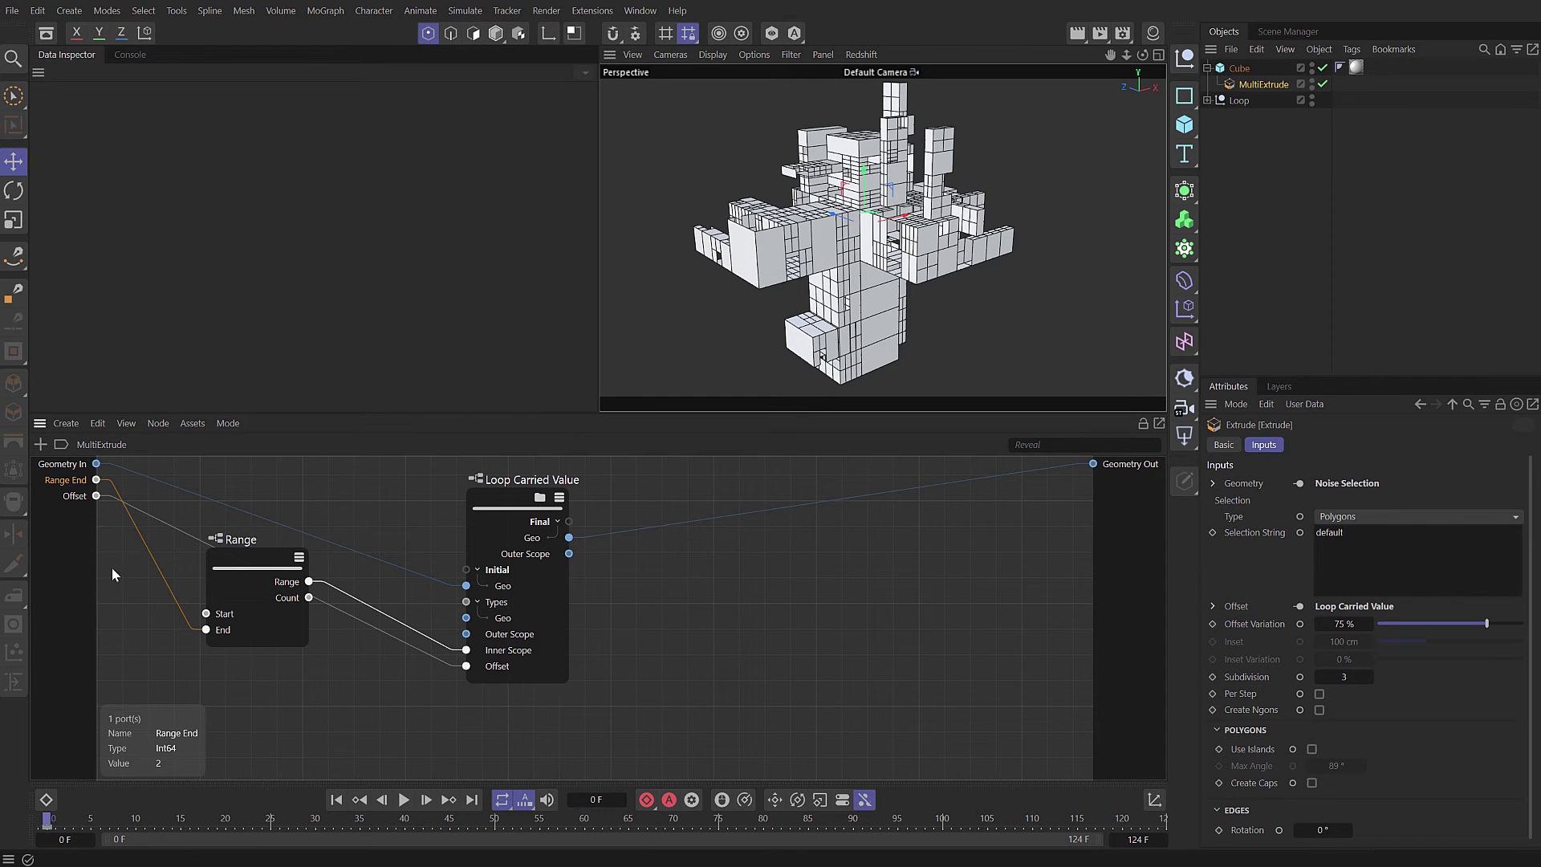
{"action": "double_click", "coordinate": [73, 496]}
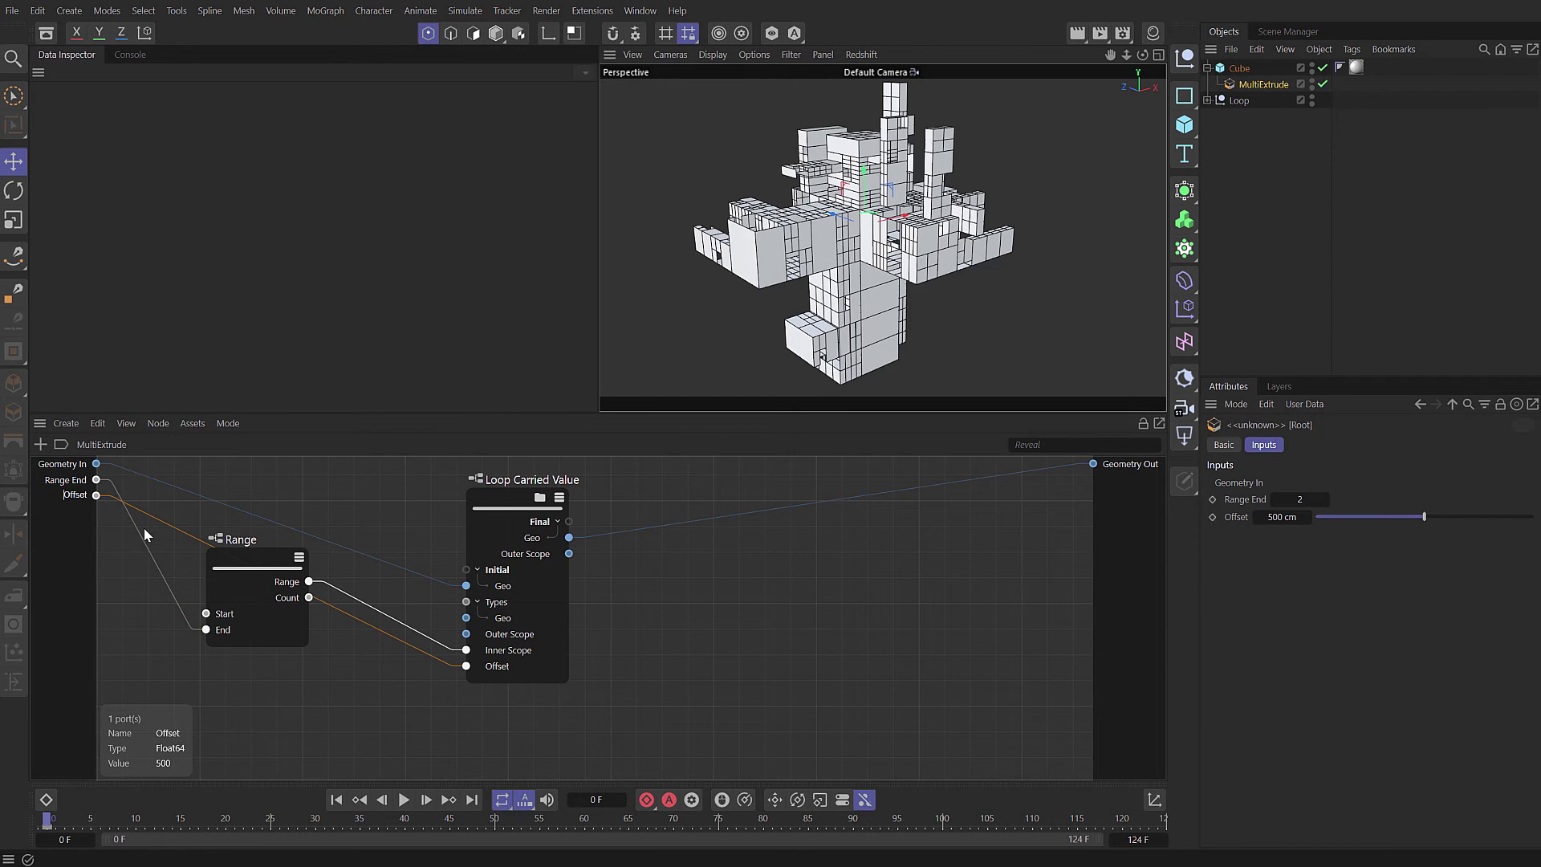
{"action": "key", "text": "Home"}
{"action": "type", "text": "Ext"}
{"action": "type", "text": "rude"}
{"action": "key", "text": "Return"}
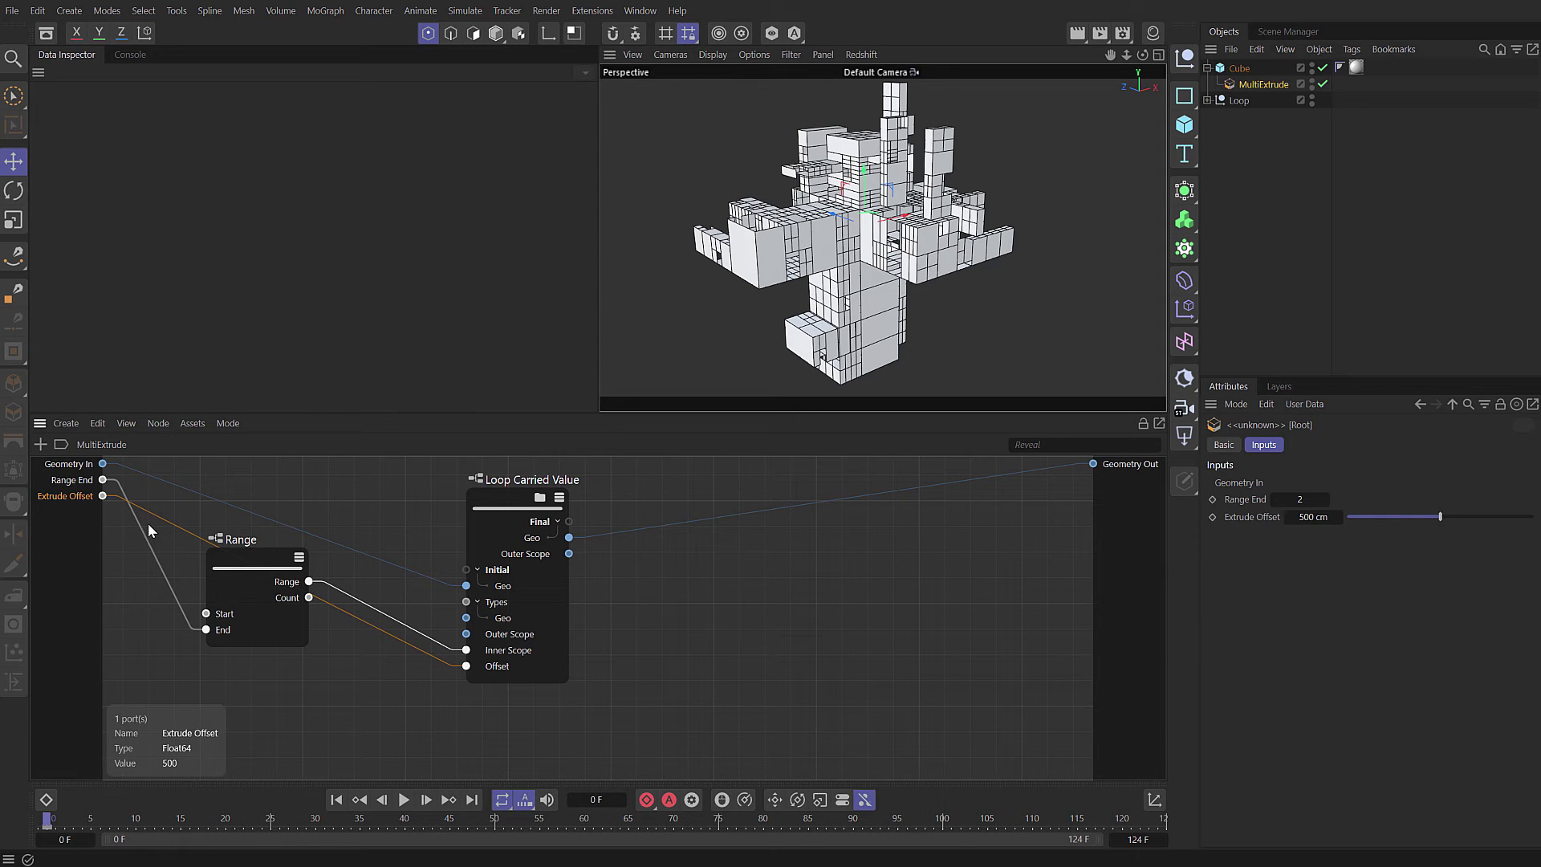
Adjust Extrude Offset in the deformer settings and raise Range End to 4.
{"action": "left_click", "coordinate": [1274, 84]}
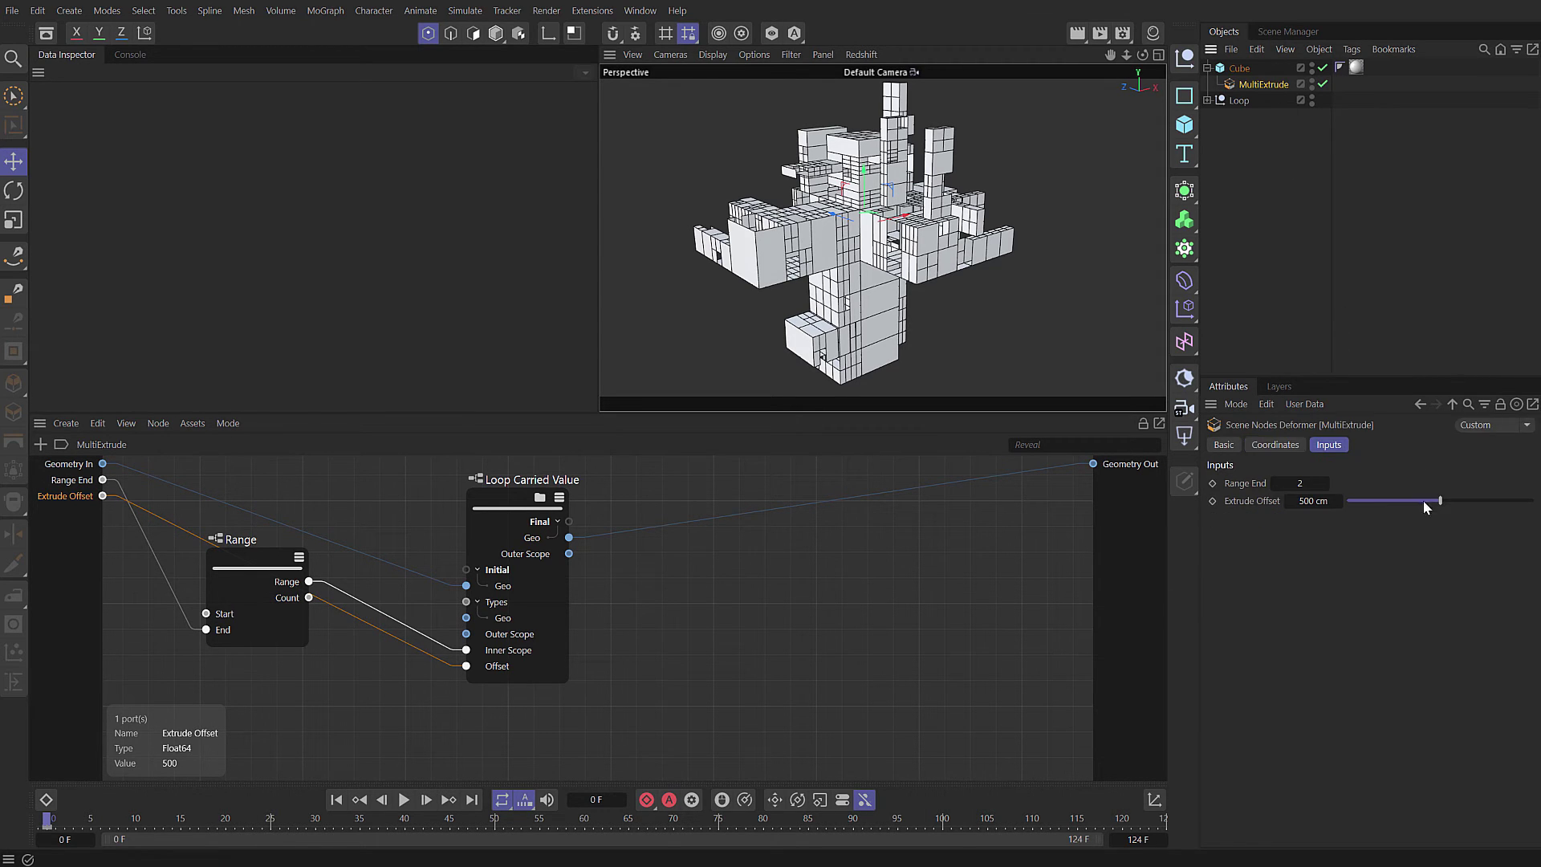
{"action": "left_click_drag", "start_coordinate": [1438, 499], "coordinate": [1473, 499]}
{"action": "left_click", "coordinate": [1326, 484]}
{"action": "left_click", "coordinate": [1325, 484]}
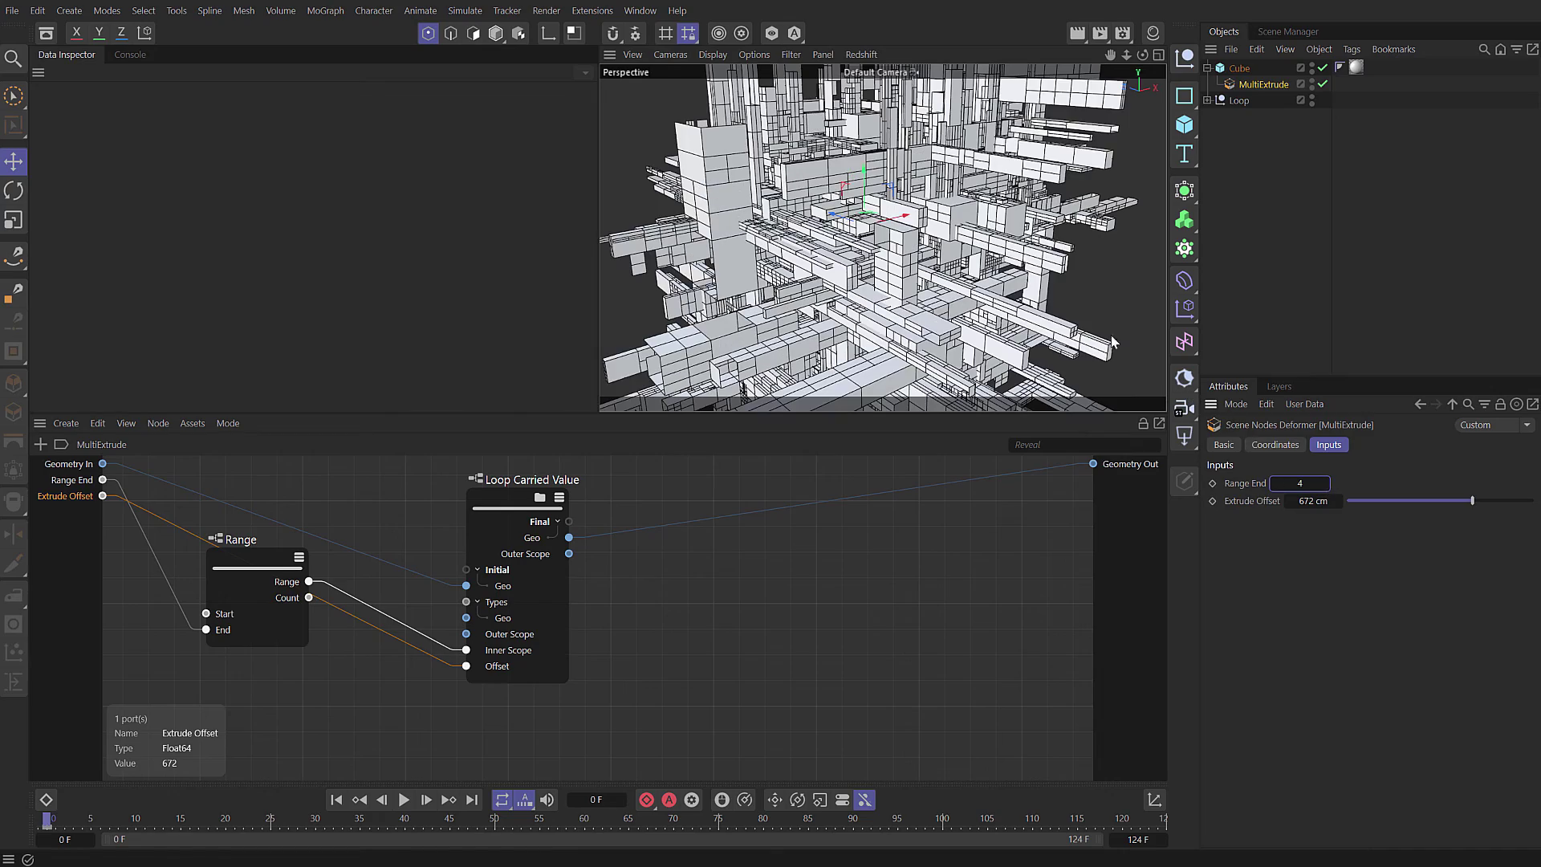
{"action": "scroll", "coordinate": [944, 217], "scroll_direction": "down", "scroll_amount": 3}
{"action": "left_click_drag", "start_coordinate": [944, 217], "coordinate": [791, 237], "text": "alt"}
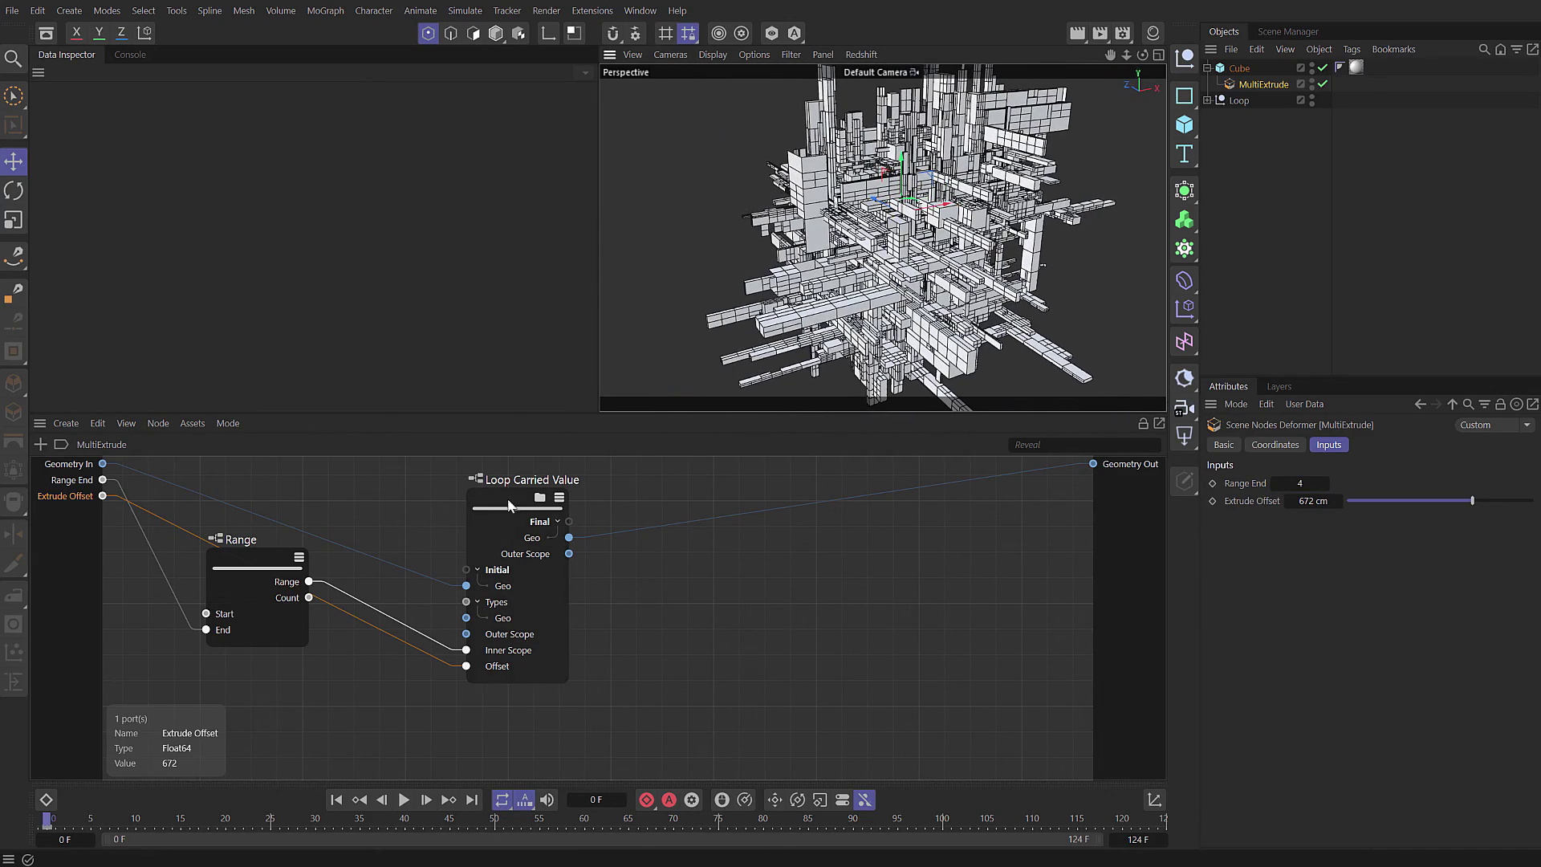
{"action": "left_click_drag", "start_coordinate": [508, 498], "coordinate": [596, 473]}
Rearrange and box-select the Range and Loop Carried Value nodes.
{"action": "left_click_drag", "start_coordinate": [209, 584], "coordinate": [366, 664]}
{"action": "left_click_drag", "start_coordinate": [636, 463], "coordinate": [643, 499]}
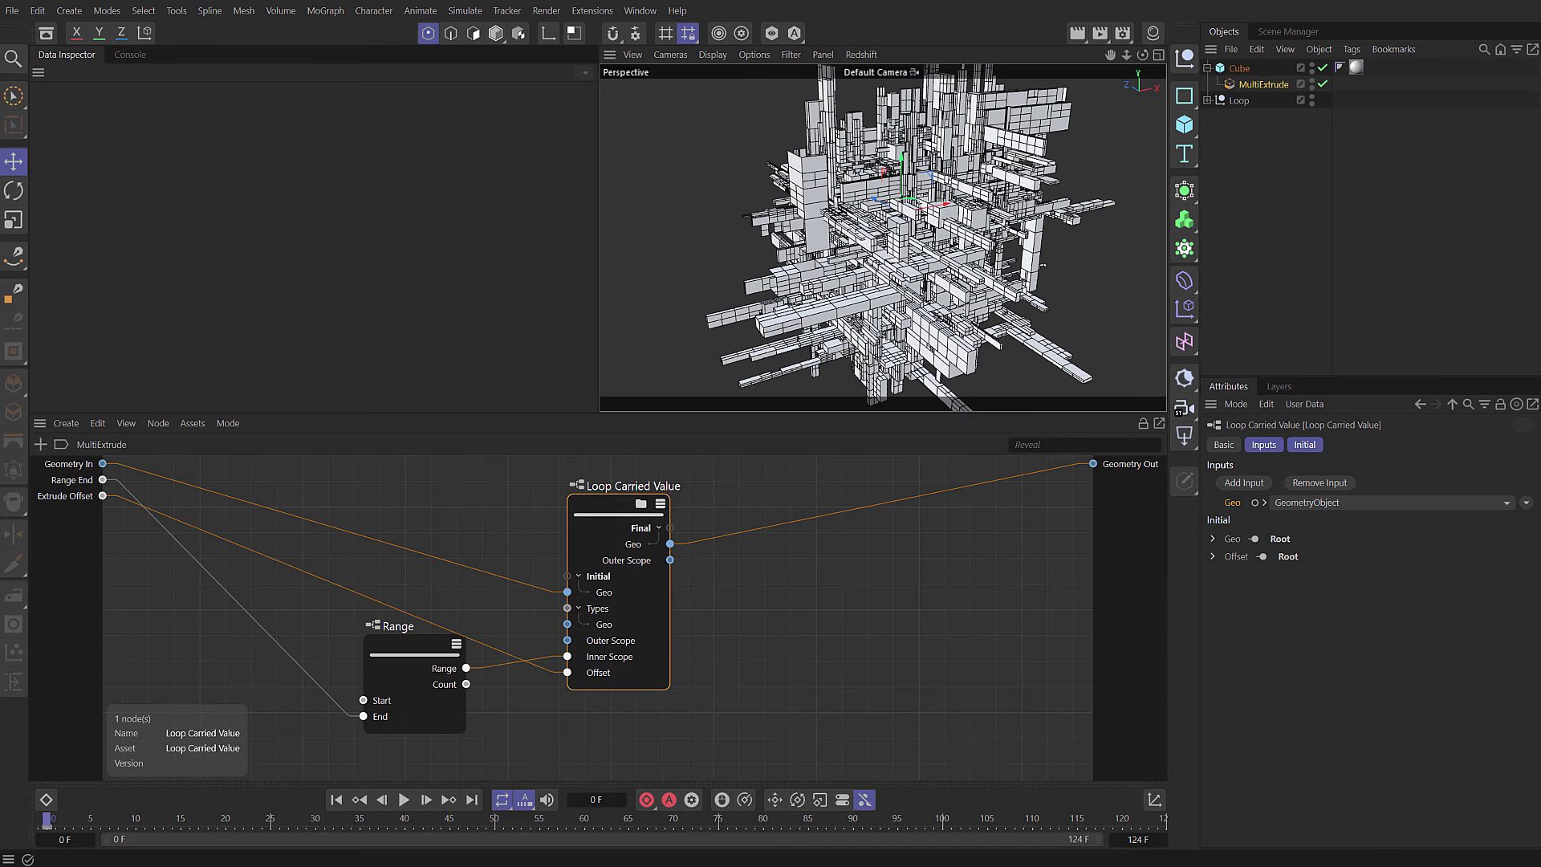
{"action": "left_click_drag", "start_coordinate": [316, 758], "coordinate": [740, 480]}
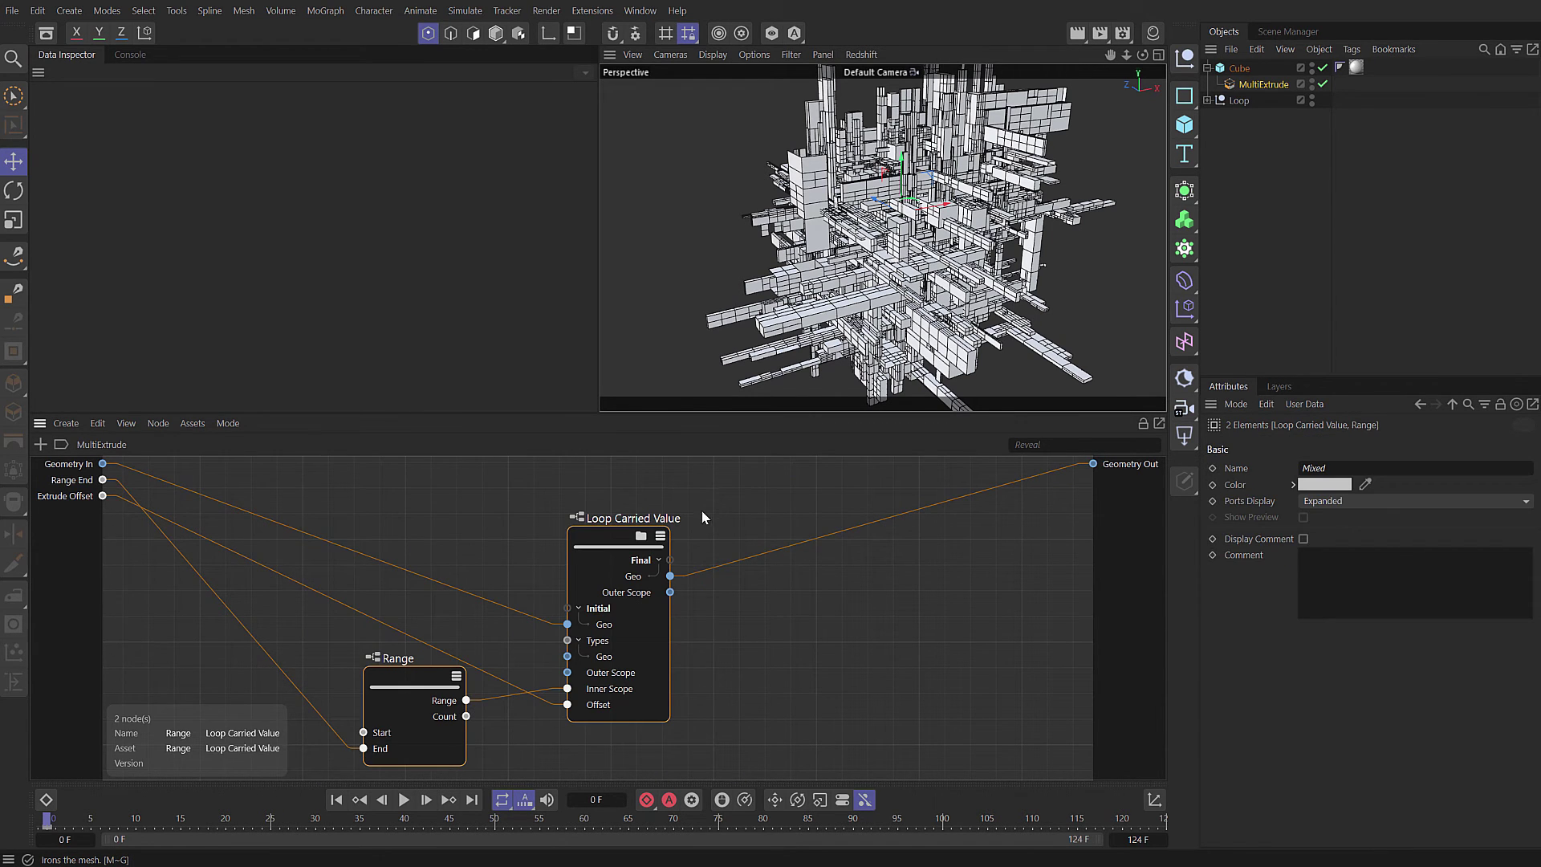
Copy the two selected nodes and disable the Cube and MultiExtrude objects.
{"action": "left_click", "coordinate": [100, 425]}
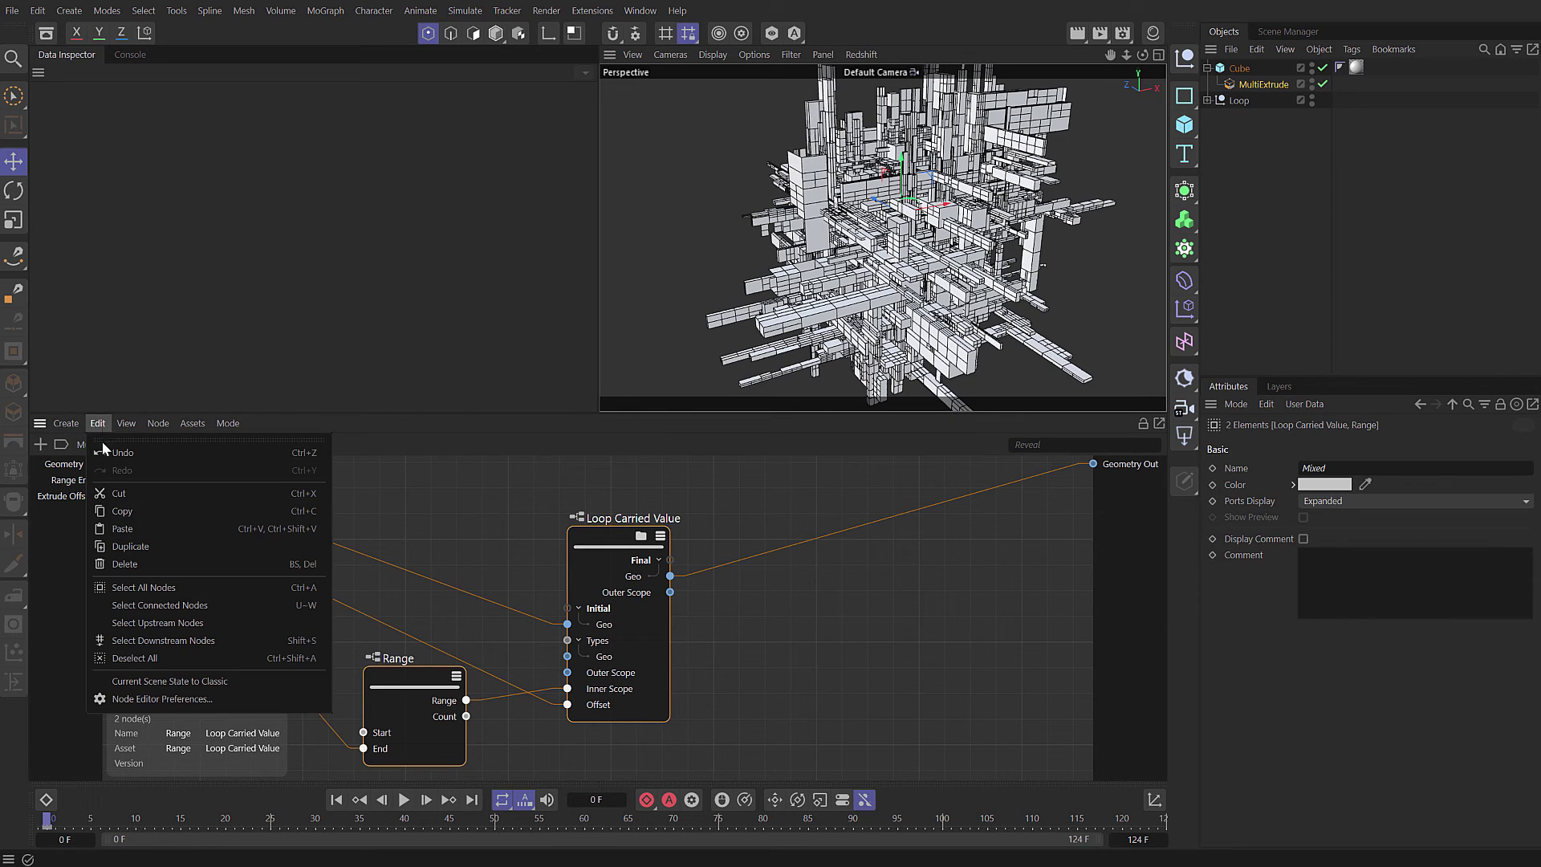
{"action": "left_click", "coordinate": [118, 511]}
{"action": "left_click", "coordinate": [489, 523]}
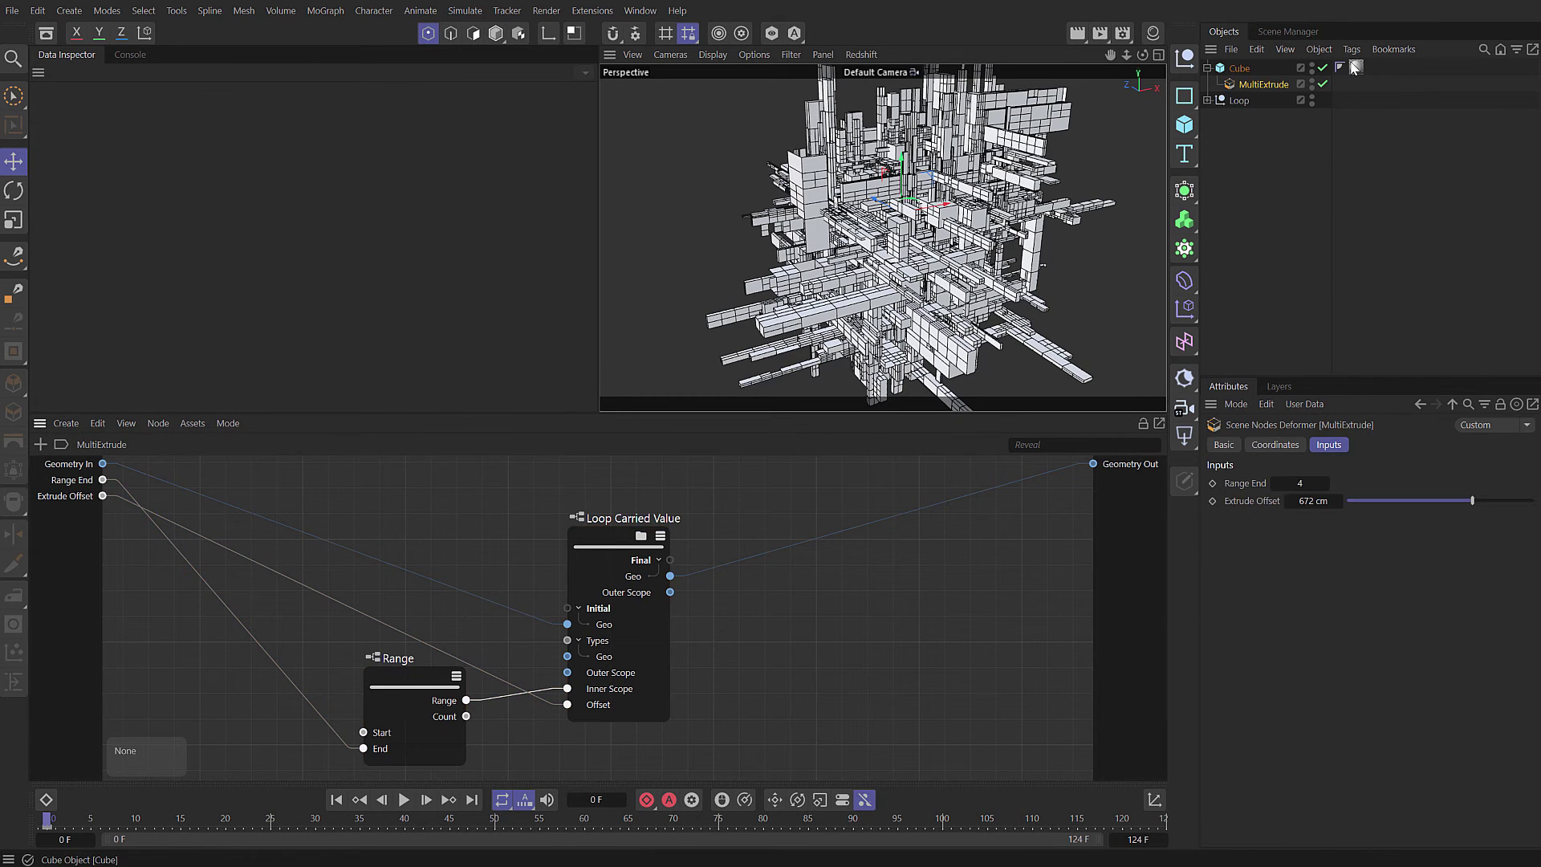
{"action": "left_click", "coordinate": [1323, 84]}
{"action": "left_click", "coordinate": [1323, 67]}
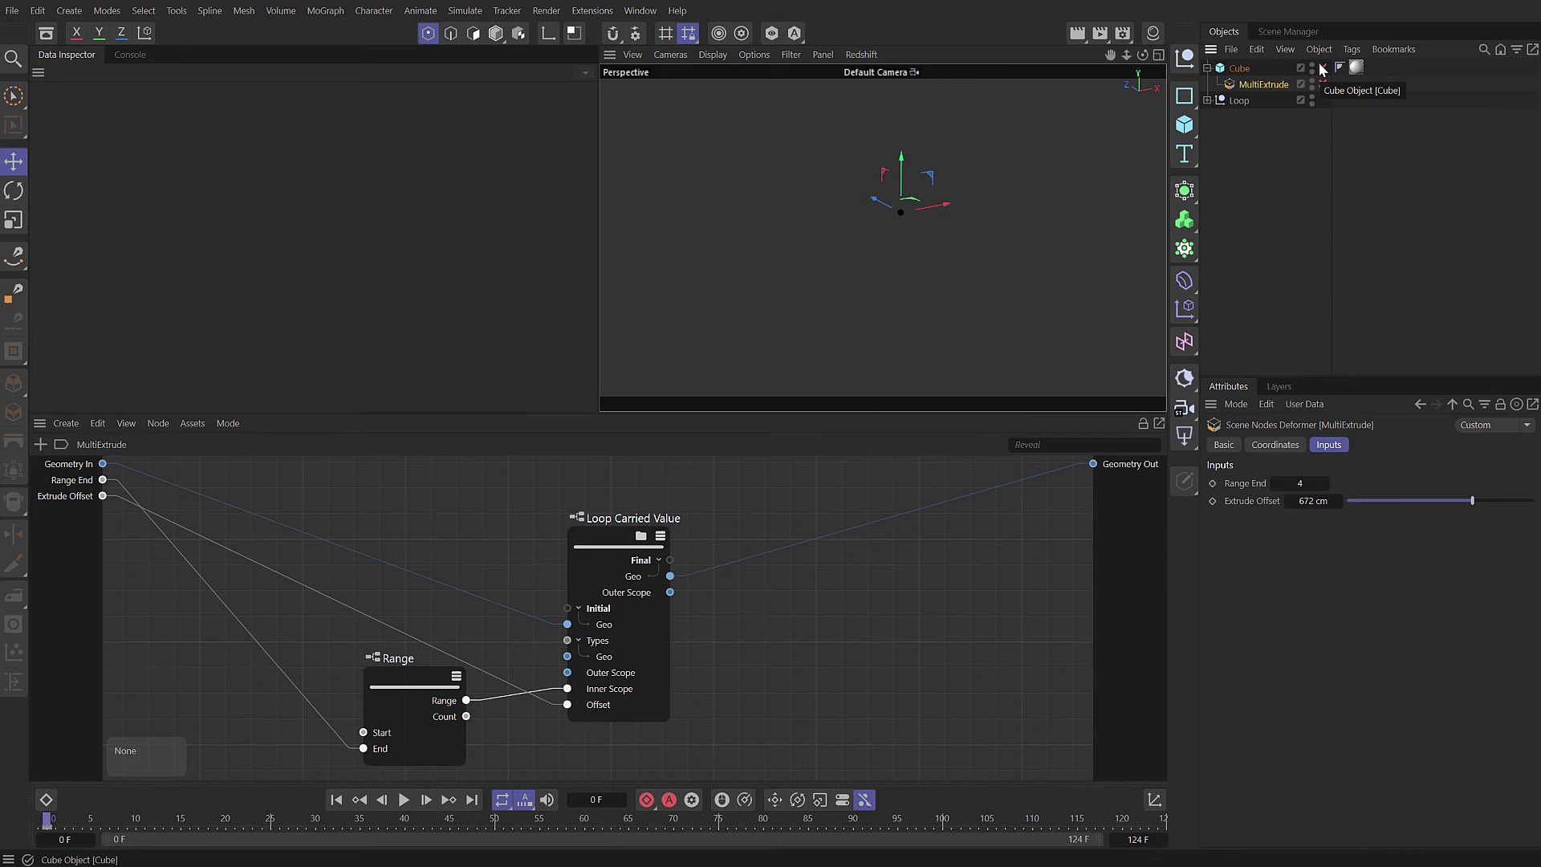
{"action": "left_click", "coordinate": [1261, 167]}
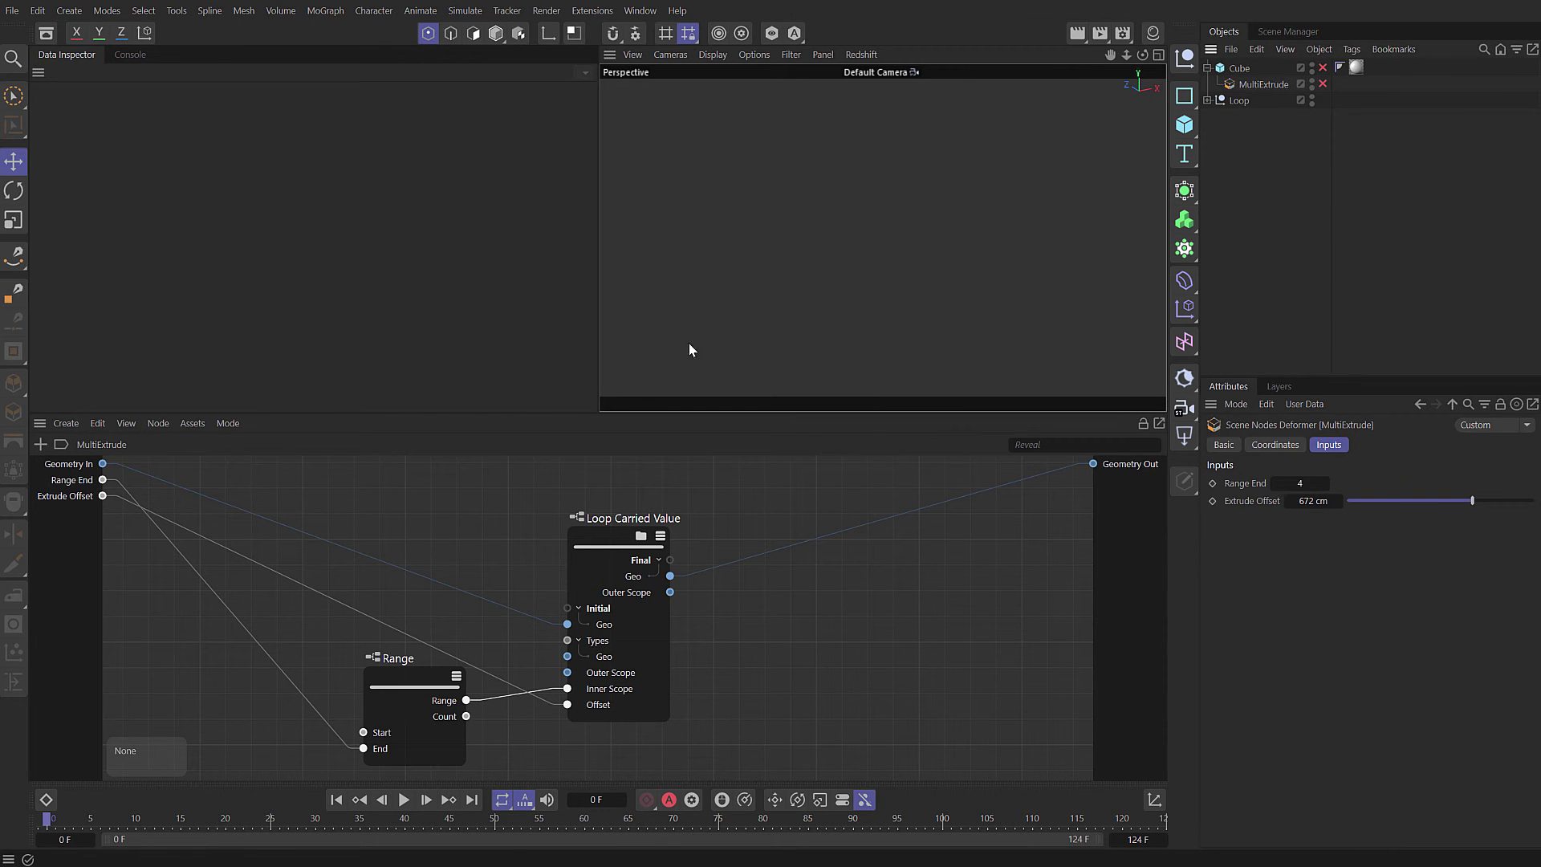
Switch the node editor to Scene Nodes and paste the copied nodes.
{"action": "left_click", "coordinate": [228, 423]}
{"action": "left_click", "coordinate": [227, 455]}
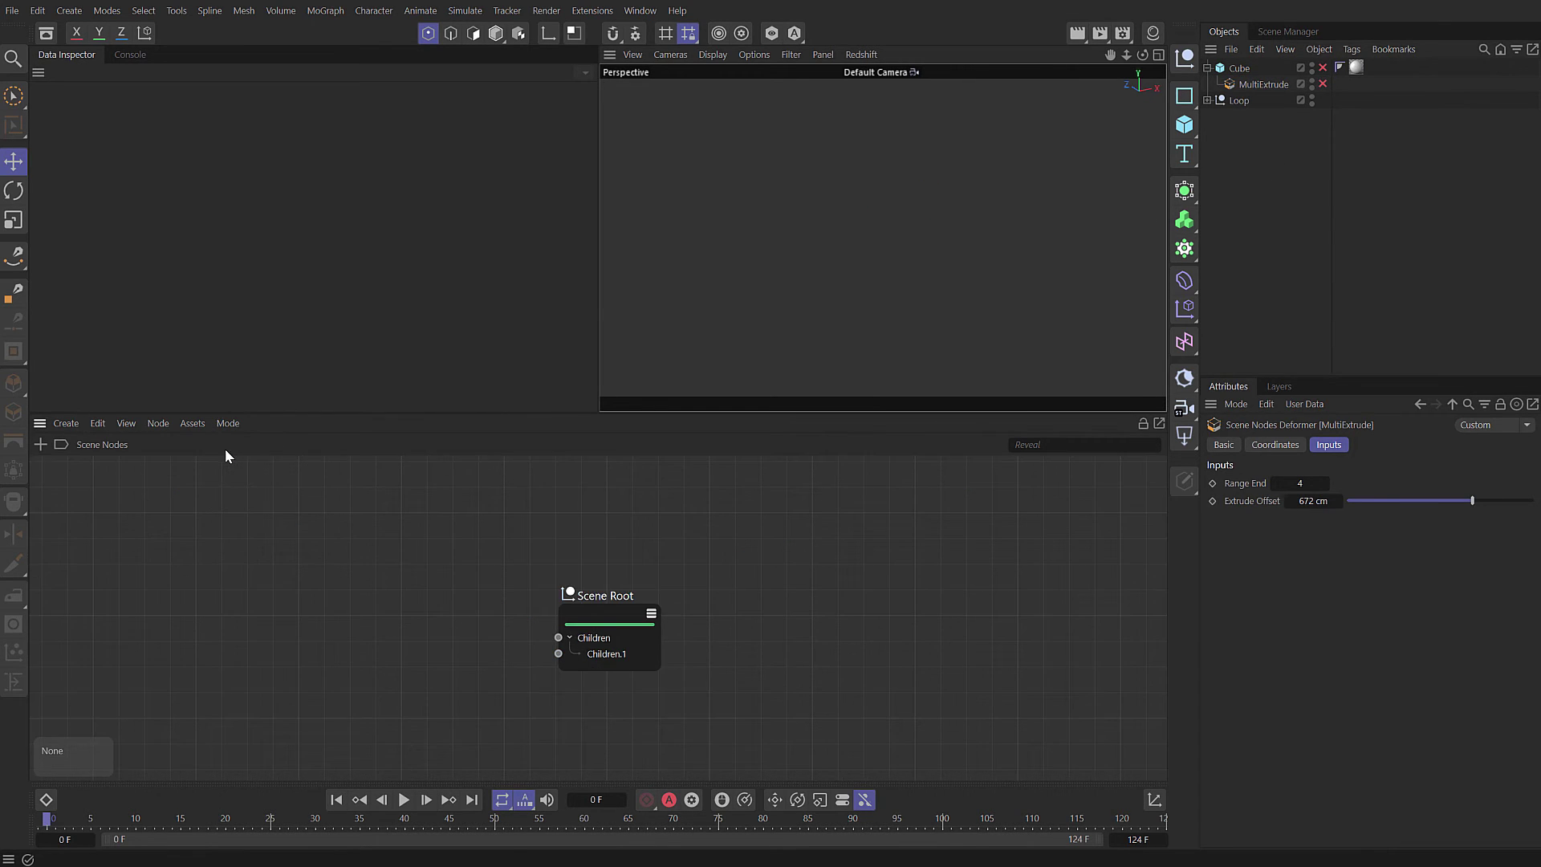
{"action": "middle_click_drag", "start_coordinate": [593, 608], "coordinate": [795, 584]}
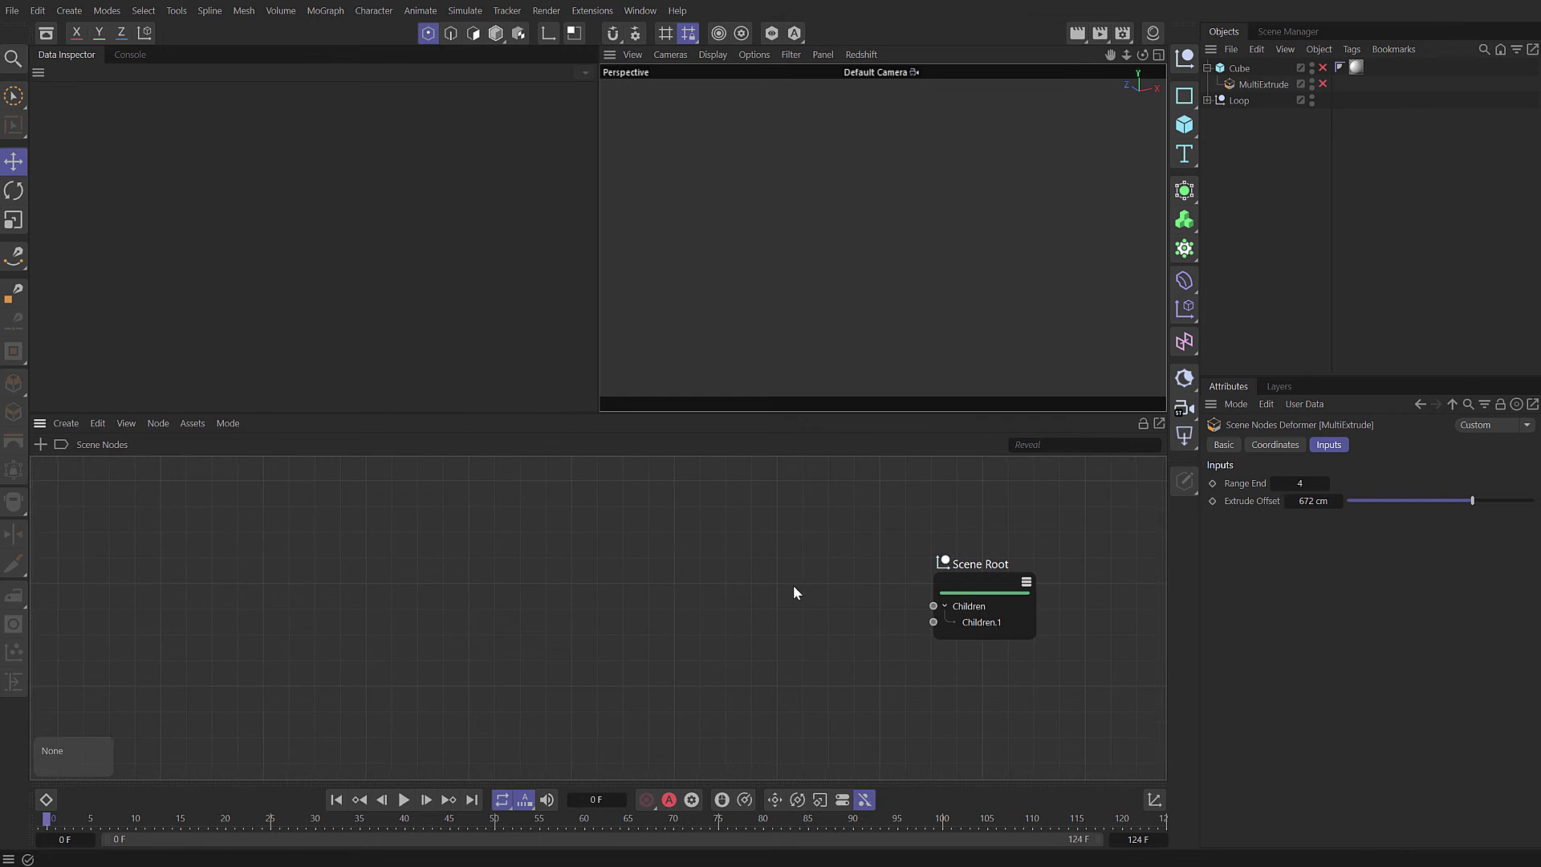
{"action": "key", "text": "ctrl+v"}
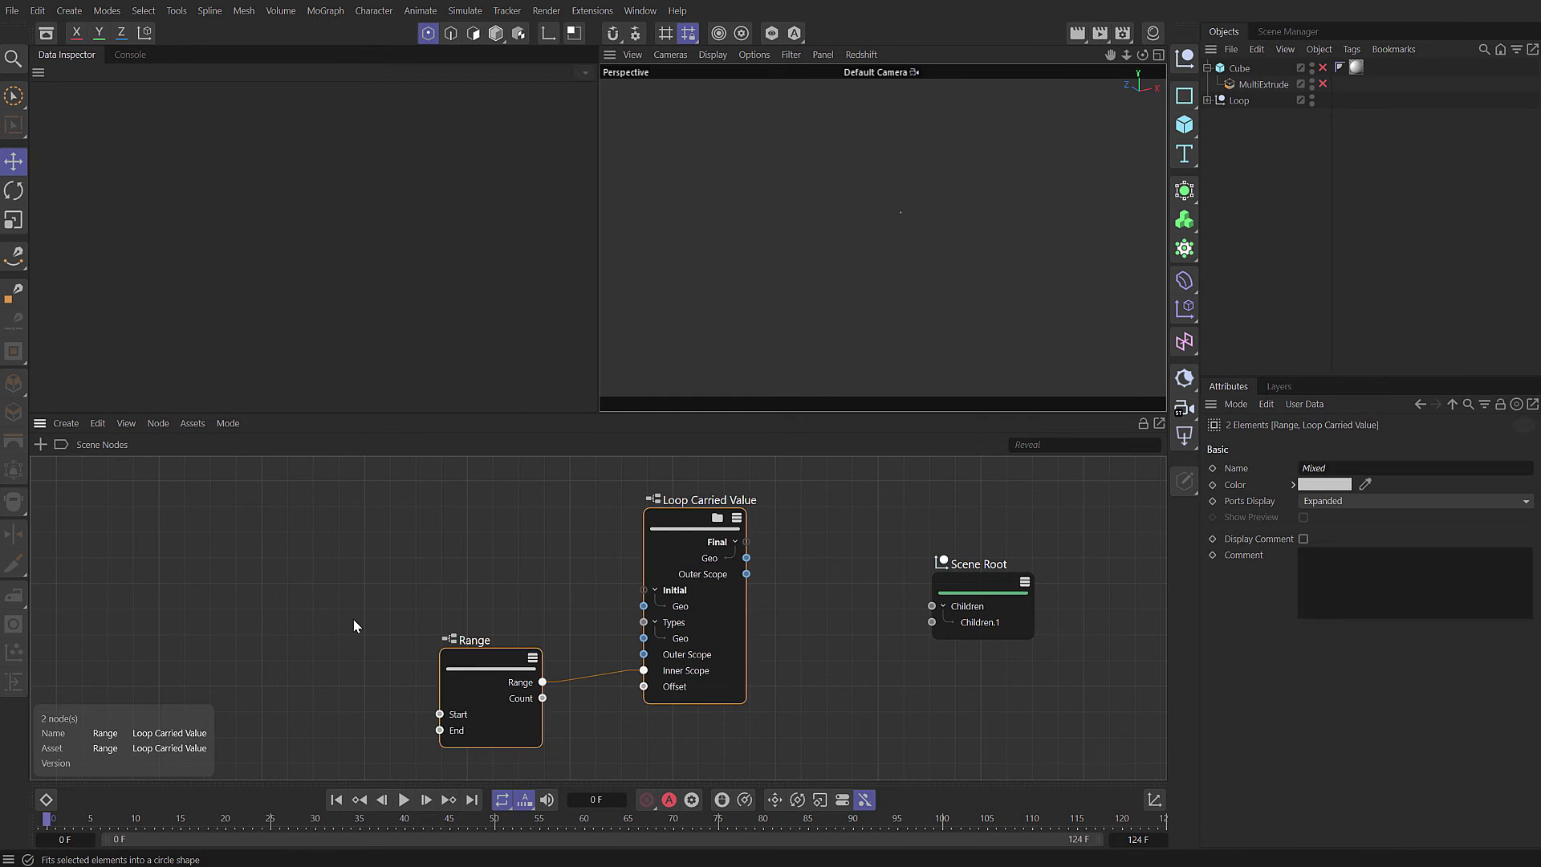
{"action": "left_click", "coordinate": [324, 588]}
Add a Cube node and connect its Geometry to the loop's initial Geo.
{"action": "double_click", "coordinate": [321, 553]}
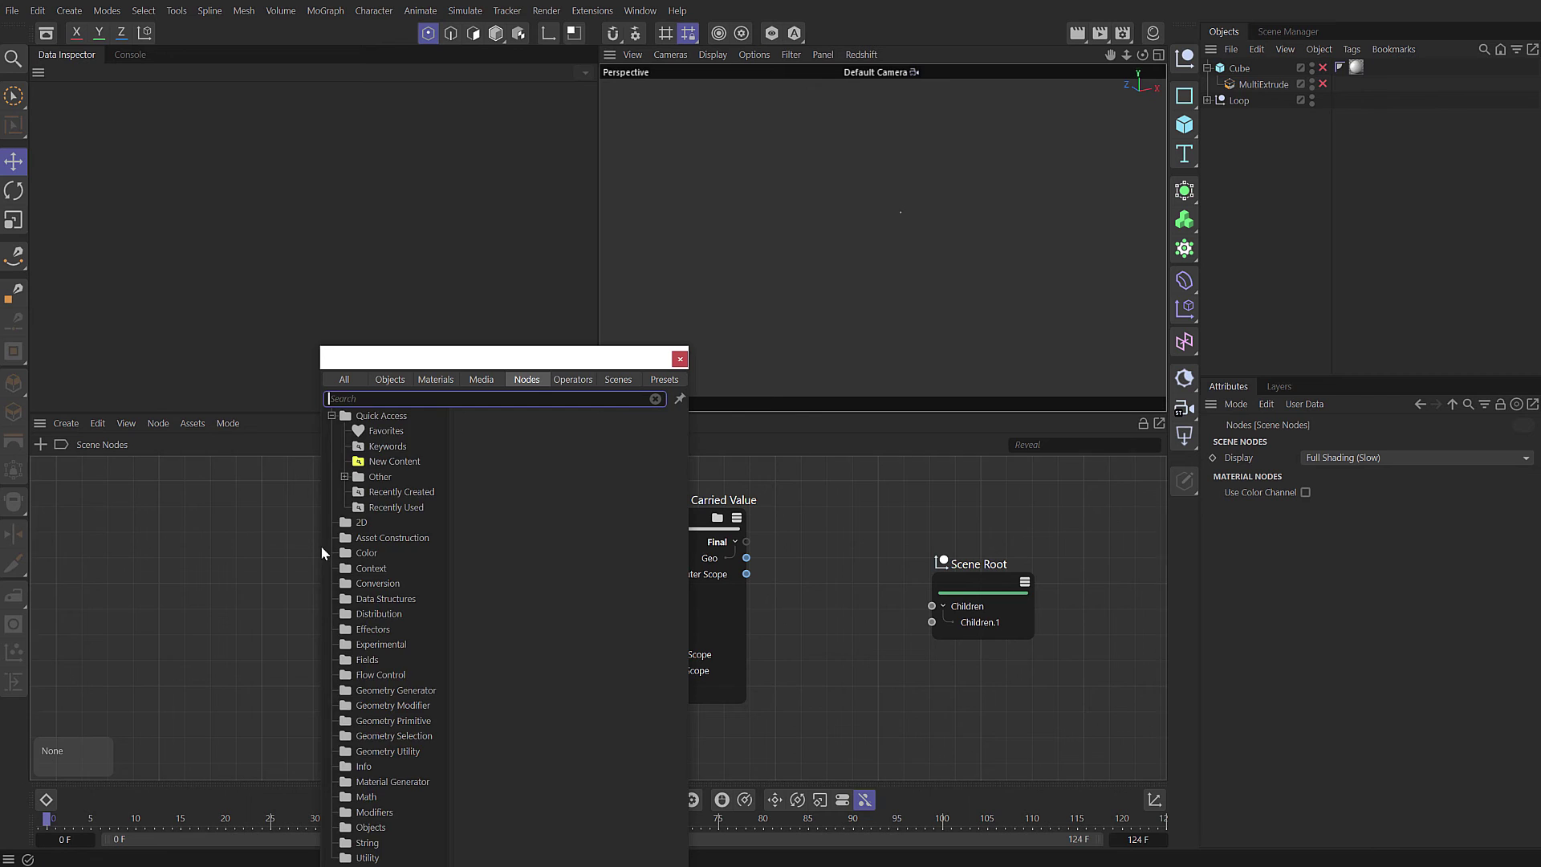
{"action": "type", "text": "cube"}
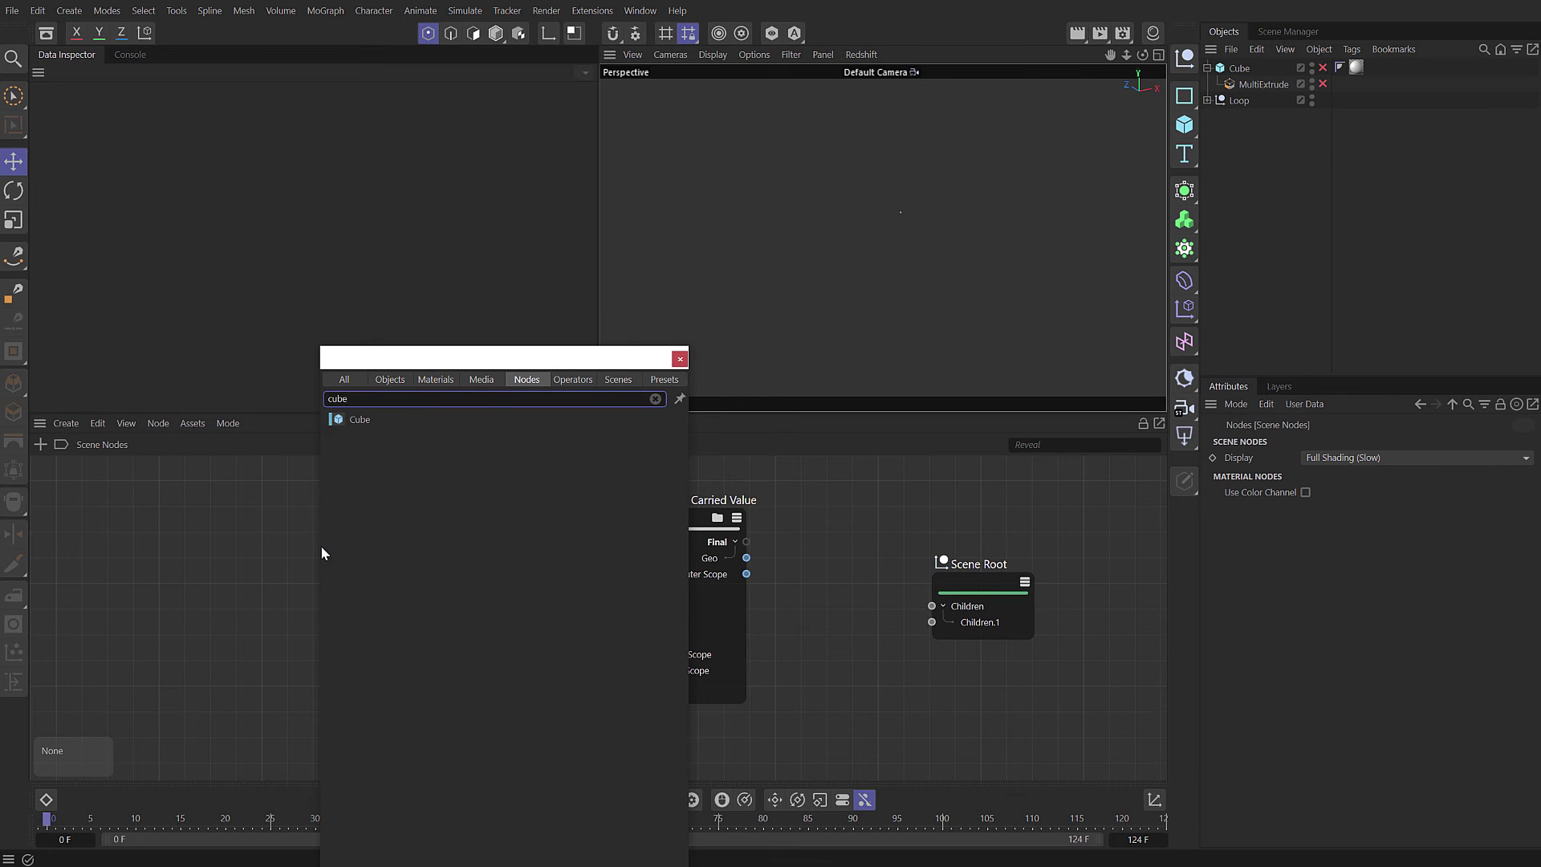
{"action": "key", "text": "Return"}
{"action": "left_click_drag", "start_coordinate": [614, 614], "coordinate": [406, 538]}
{"action": "right_click", "coordinate": [390, 535]}
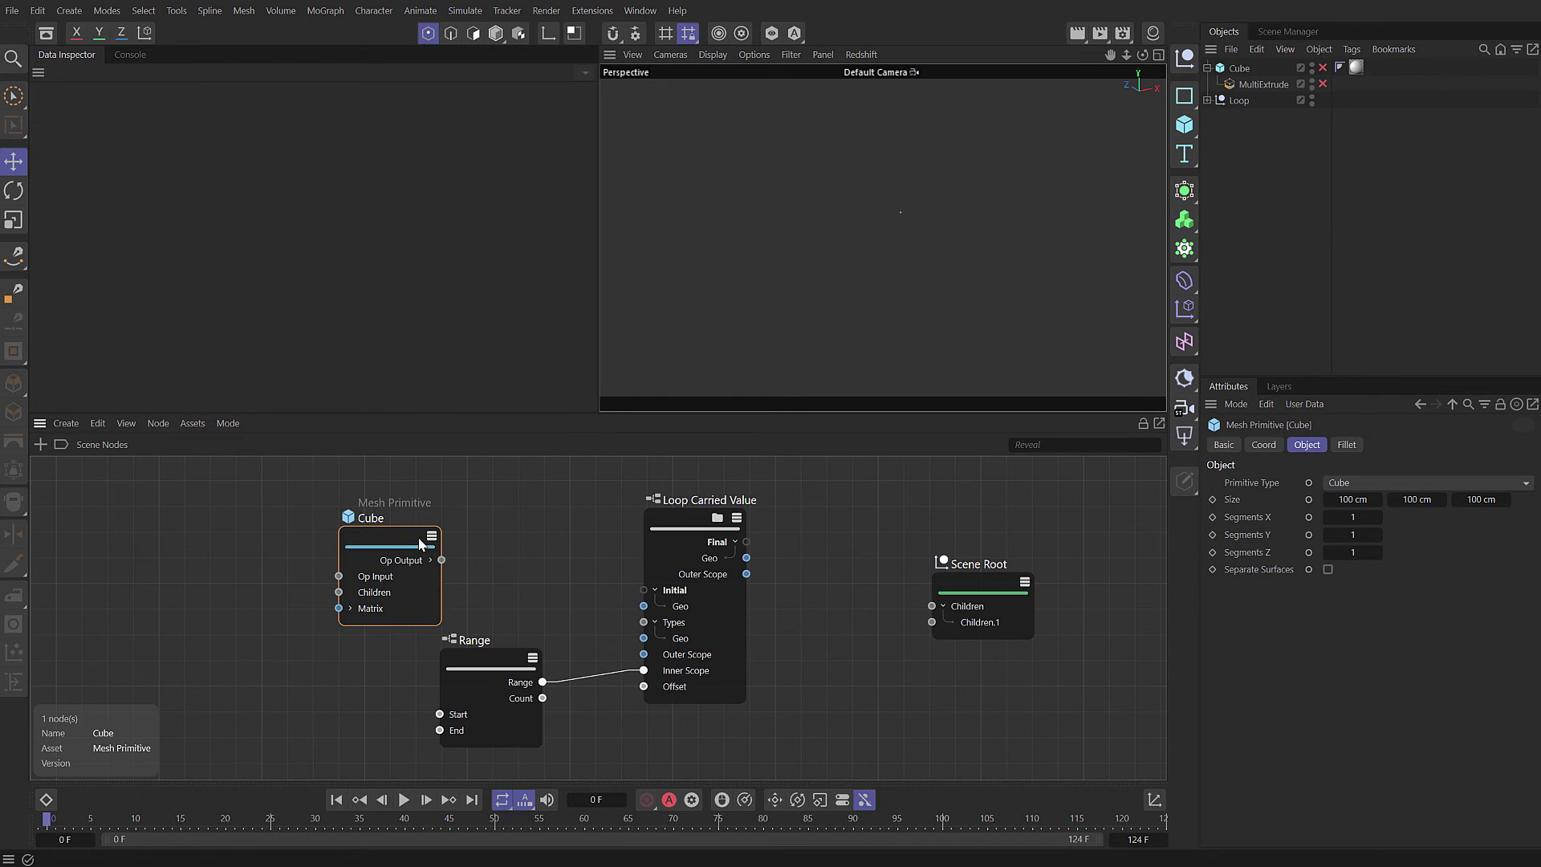
{"action": "left_click_drag", "start_coordinate": [419, 539], "coordinate": [439, 500]}
{"action": "left_click", "coordinate": [452, 524]}
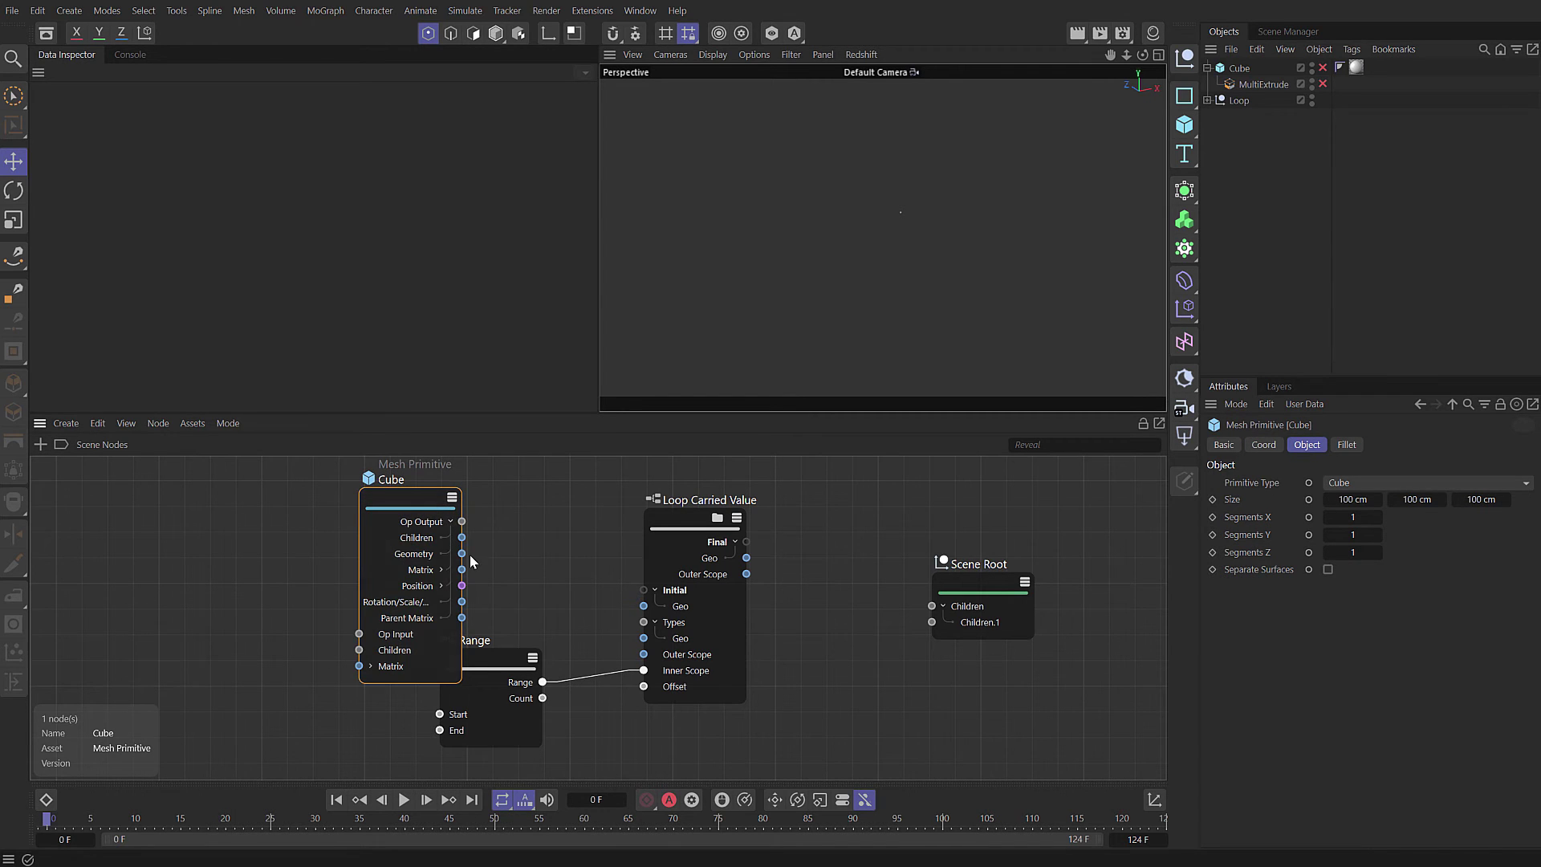
{"action": "left_click_drag", "start_coordinate": [463, 554], "coordinate": [652, 610]}
Add a Geometry Op fed by the loop Geo and Cube Op Output, wired to Scene Root.
{"action": "left_click_drag", "start_coordinate": [746, 558], "coordinate": [1024, 567]}
{"action": "left_click_drag", "start_coordinate": [674, 525], "coordinate": [643, 557]}
{"action": "left_click_drag", "start_coordinate": [501, 668], "coordinate": [496, 700]}
{"action": "left_click", "coordinate": [822, 606]}
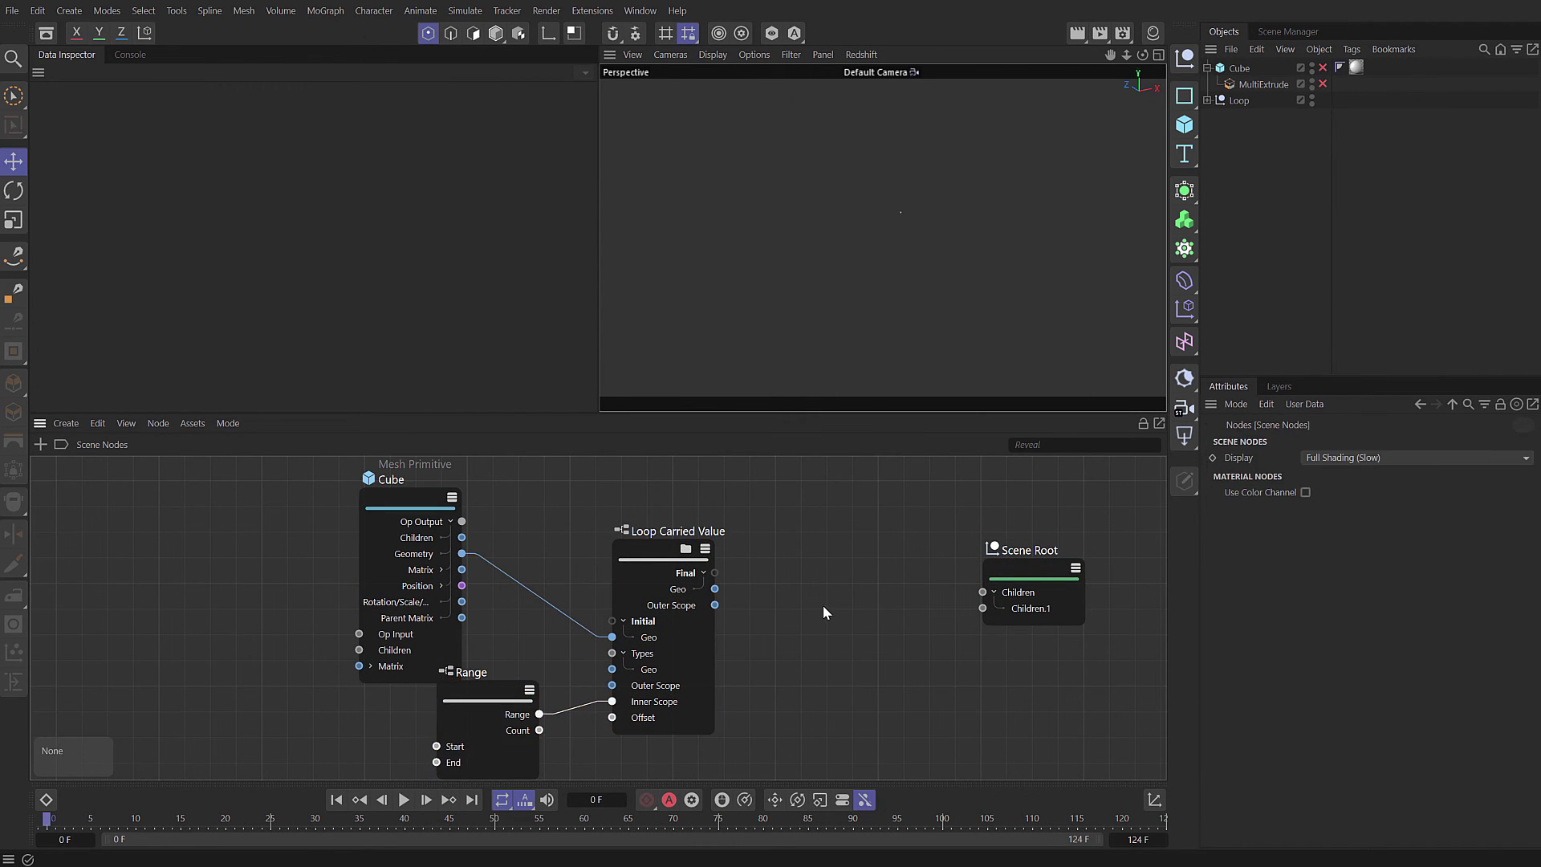
{"action": "key", "text": "shift+c"}
{"action": "type", "text": "geo op"}
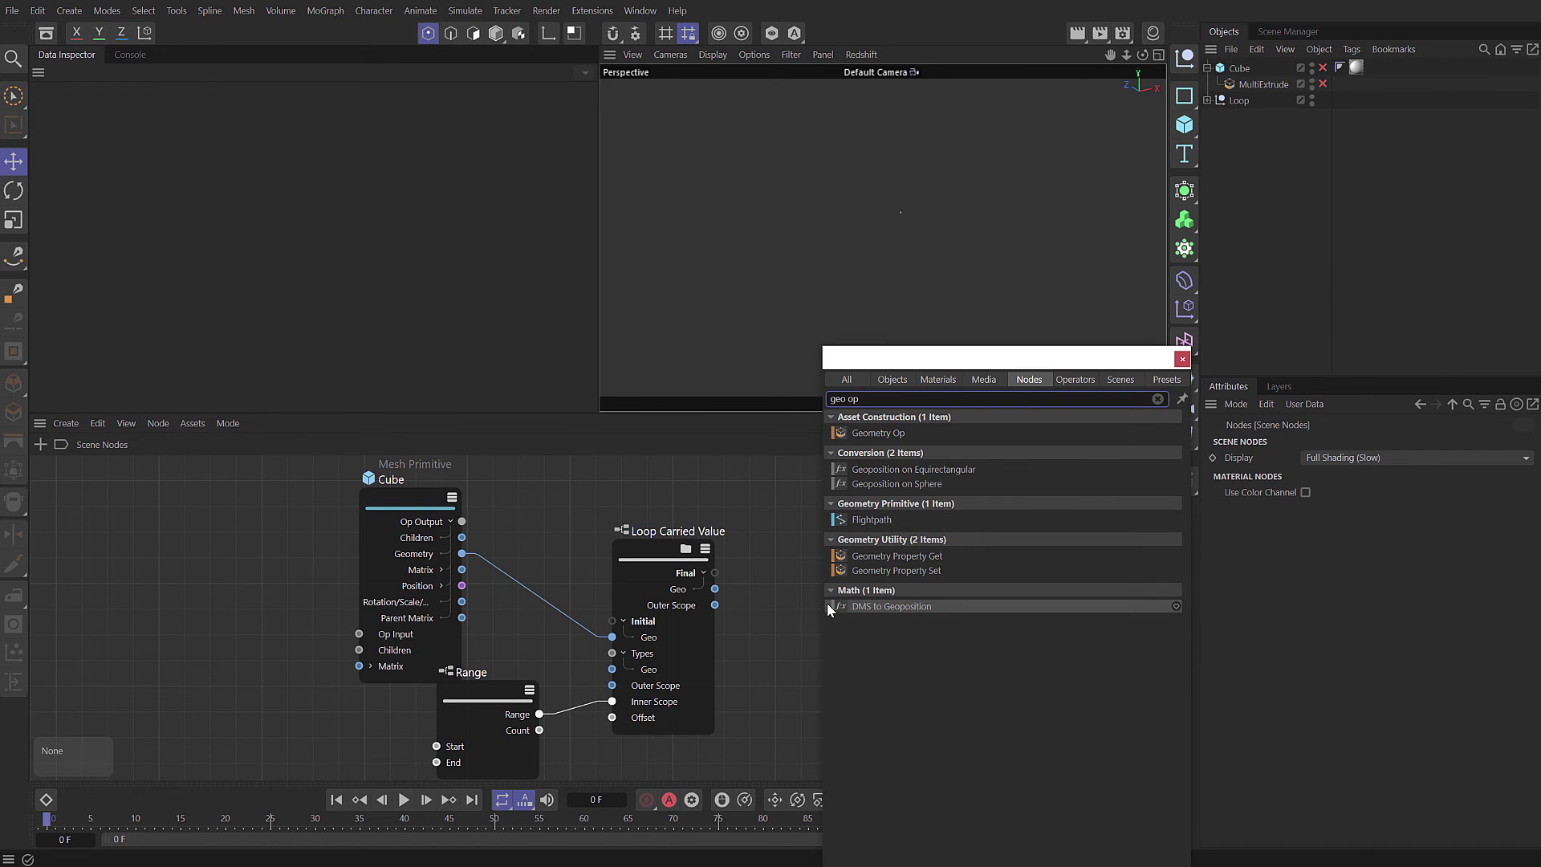
{"action": "left_click_drag", "start_coordinate": [880, 434], "coordinate": [835, 519]}
{"action": "left_click_drag", "start_coordinate": [715, 588], "coordinate": [779, 579]}
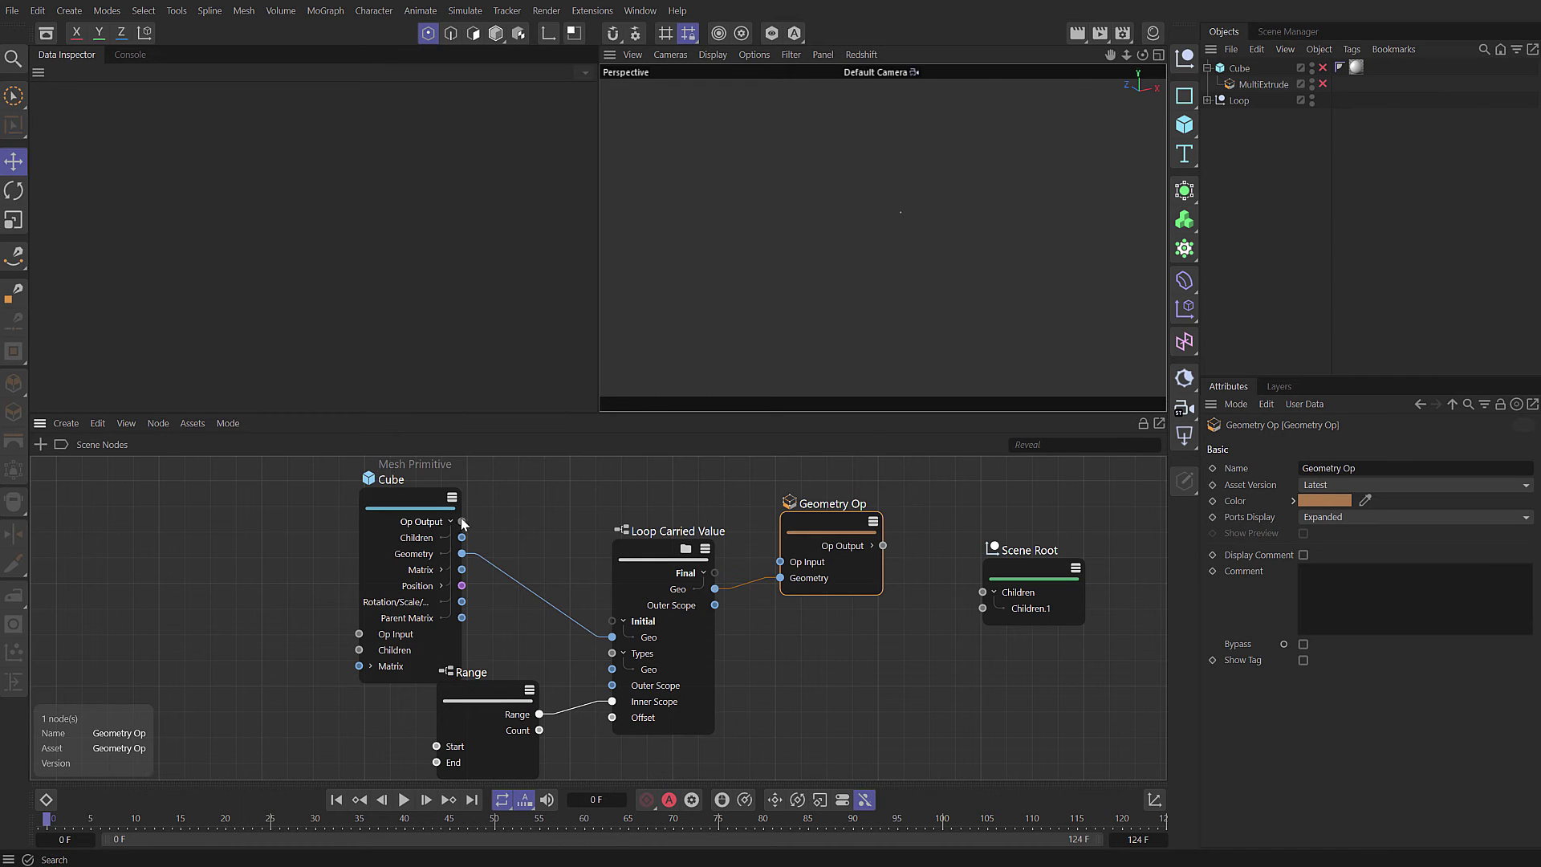
{"action": "left_click_drag", "start_coordinate": [463, 522], "coordinate": [781, 563]}
{"action": "left_click_drag", "start_coordinate": [883, 546], "coordinate": [996, 608]}
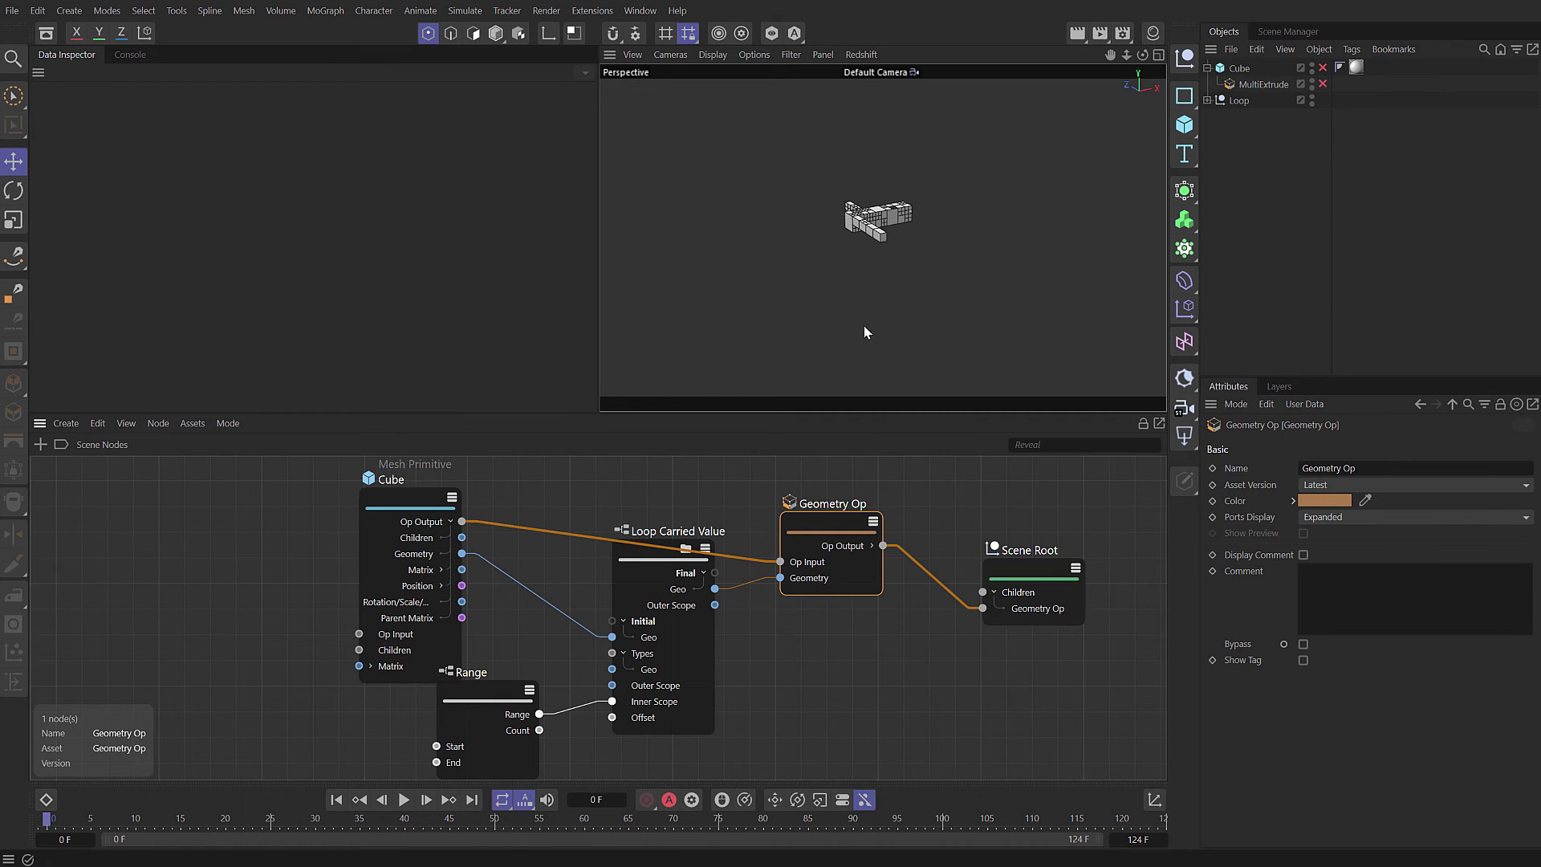
{"action": "left_click_drag", "start_coordinate": [865, 227], "coordinate": [1135, 259], "text": "alt"}
Raise the Range node's End value to enlarge the extruded structure.
{"action": "left_click", "coordinate": [493, 695]}
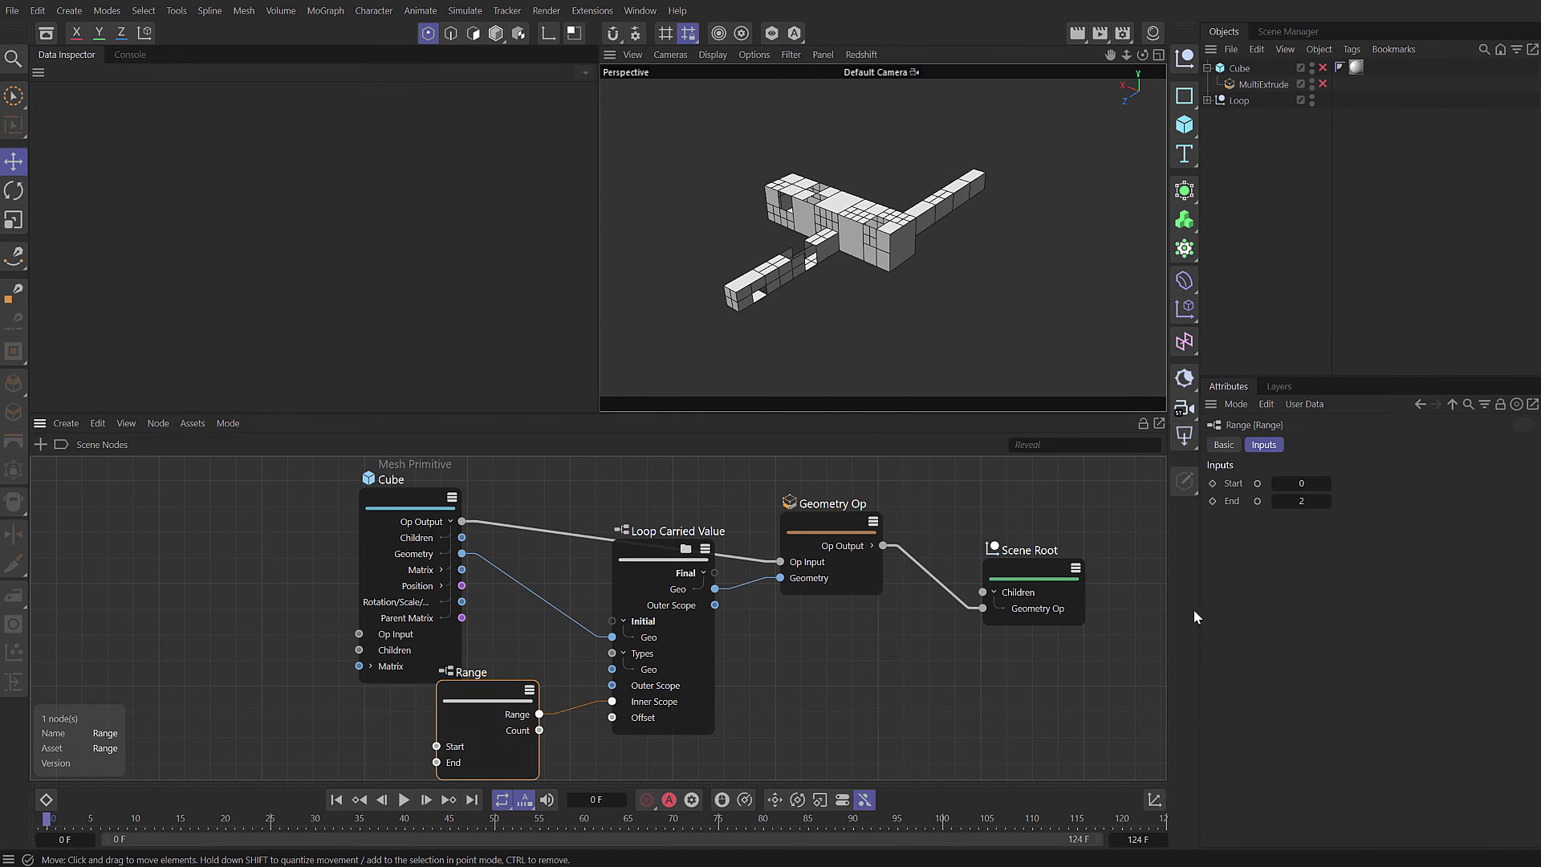
{"action": "left_click", "coordinate": [1326, 499]}
{"action": "left_click", "coordinate": [1326, 500]}
{"action": "left_click", "coordinate": [1326, 500]}
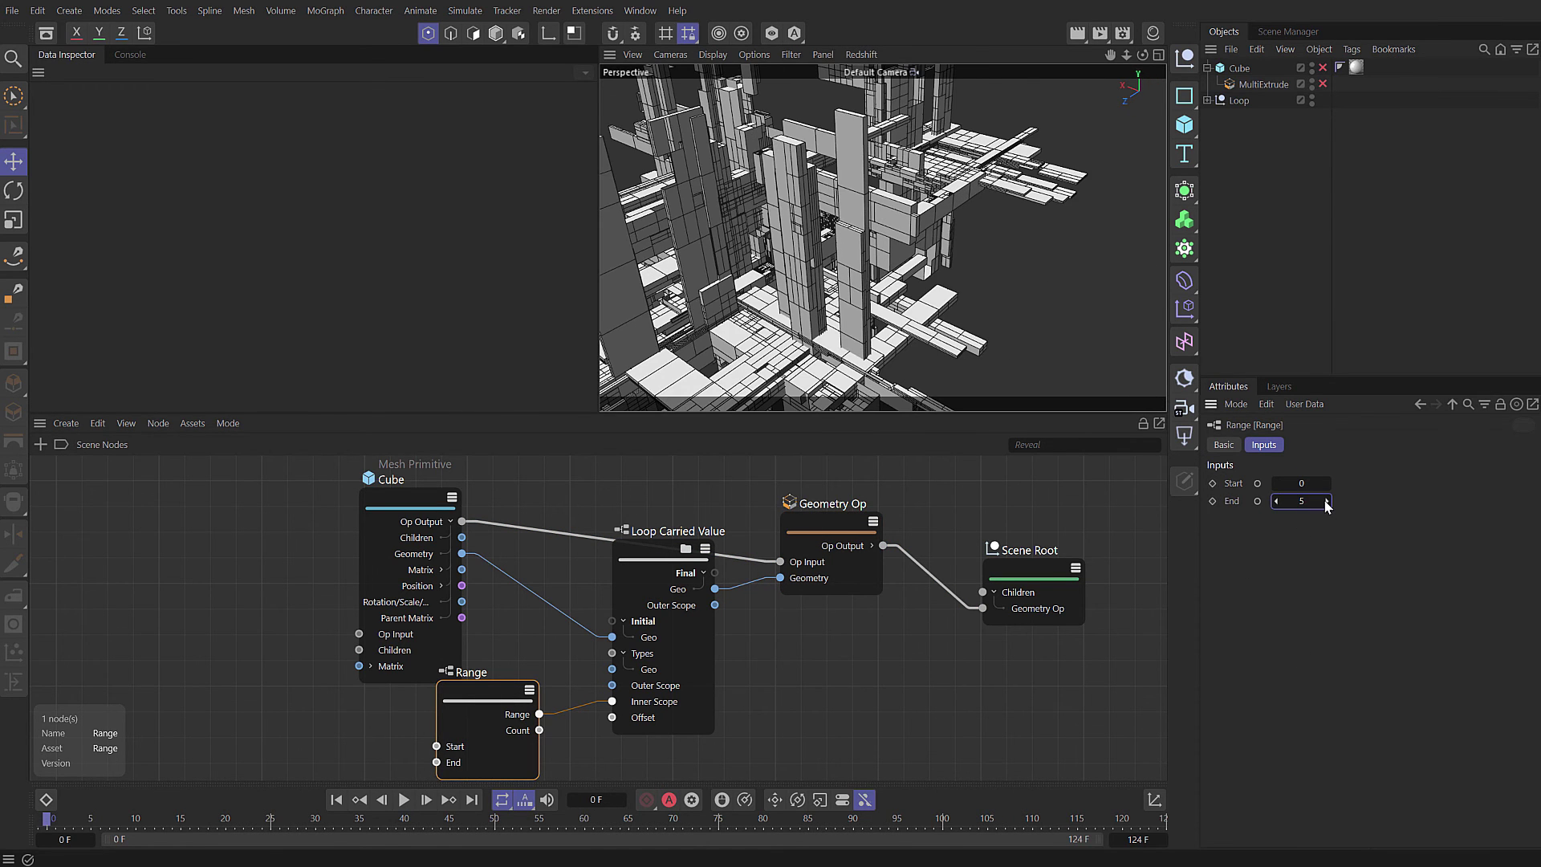
{"action": "left_click", "coordinate": [1326, 500]}
{"action": "scroll", "coordinate": [838, 273], "scroll_direction": "down", "scroll_amount": 5}
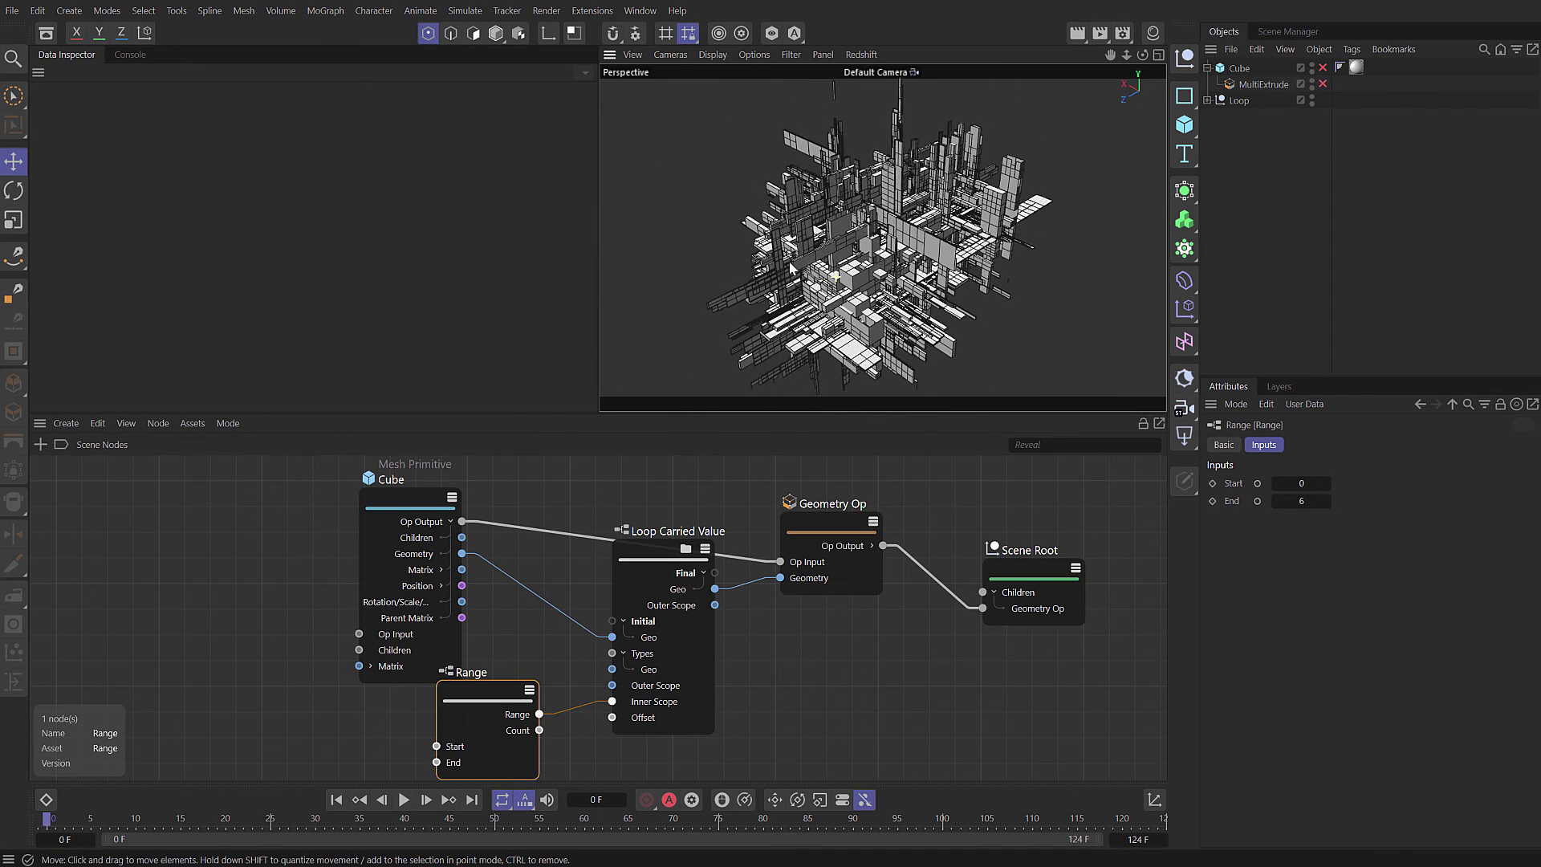
Delete the old Cube, MultiExtrude and Loop objects, undo, and select the four graph nodes.
{"action": "left_click_drag", "start_coordinate": [1212, 58], "coordinate": [1236, 201]}
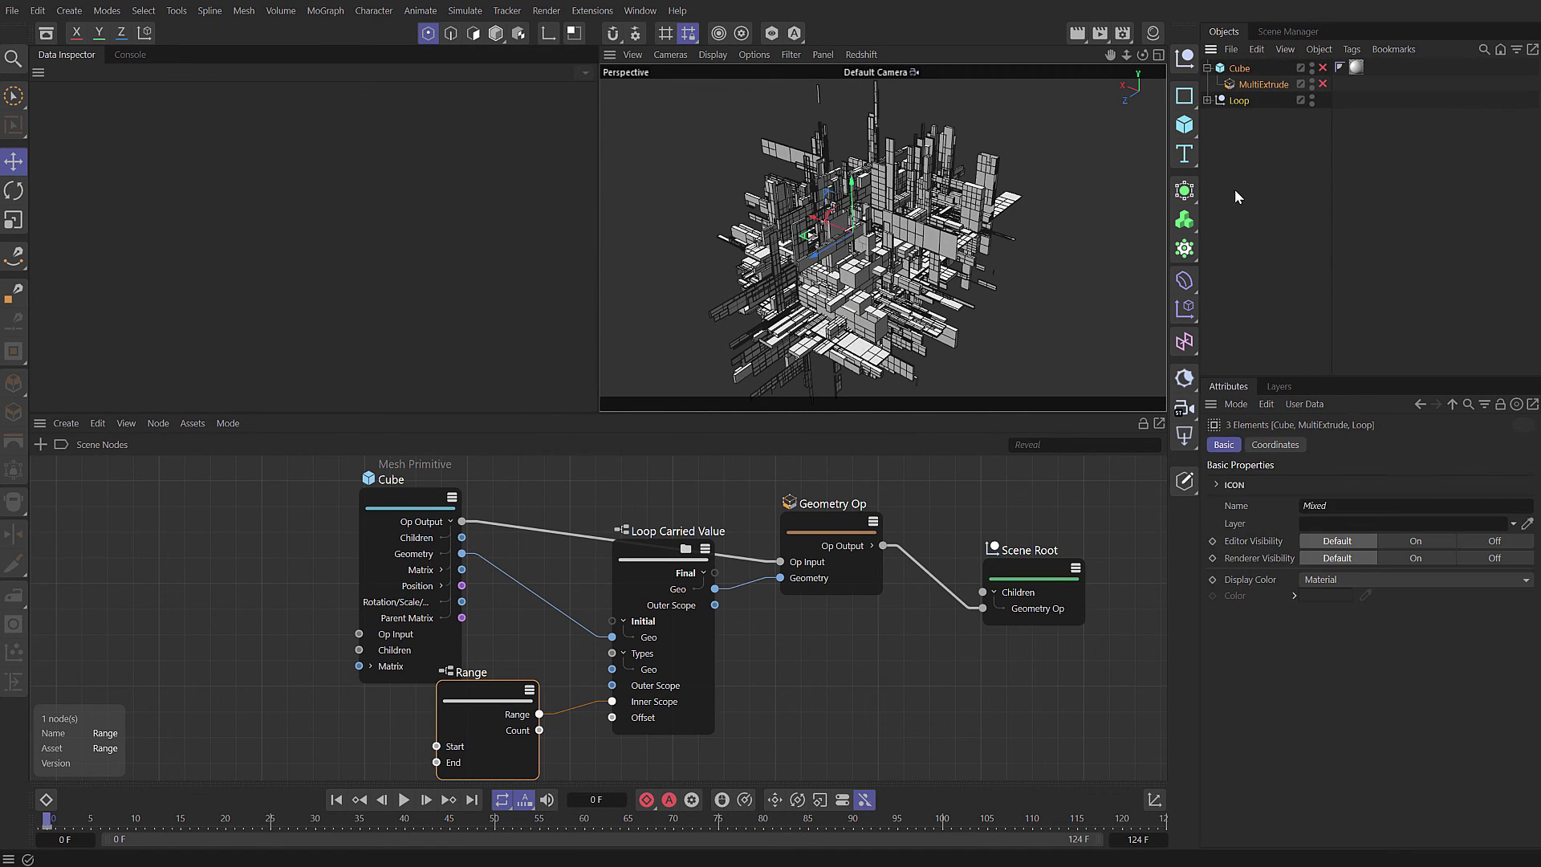
{"action": "key", "text": "Delete"}
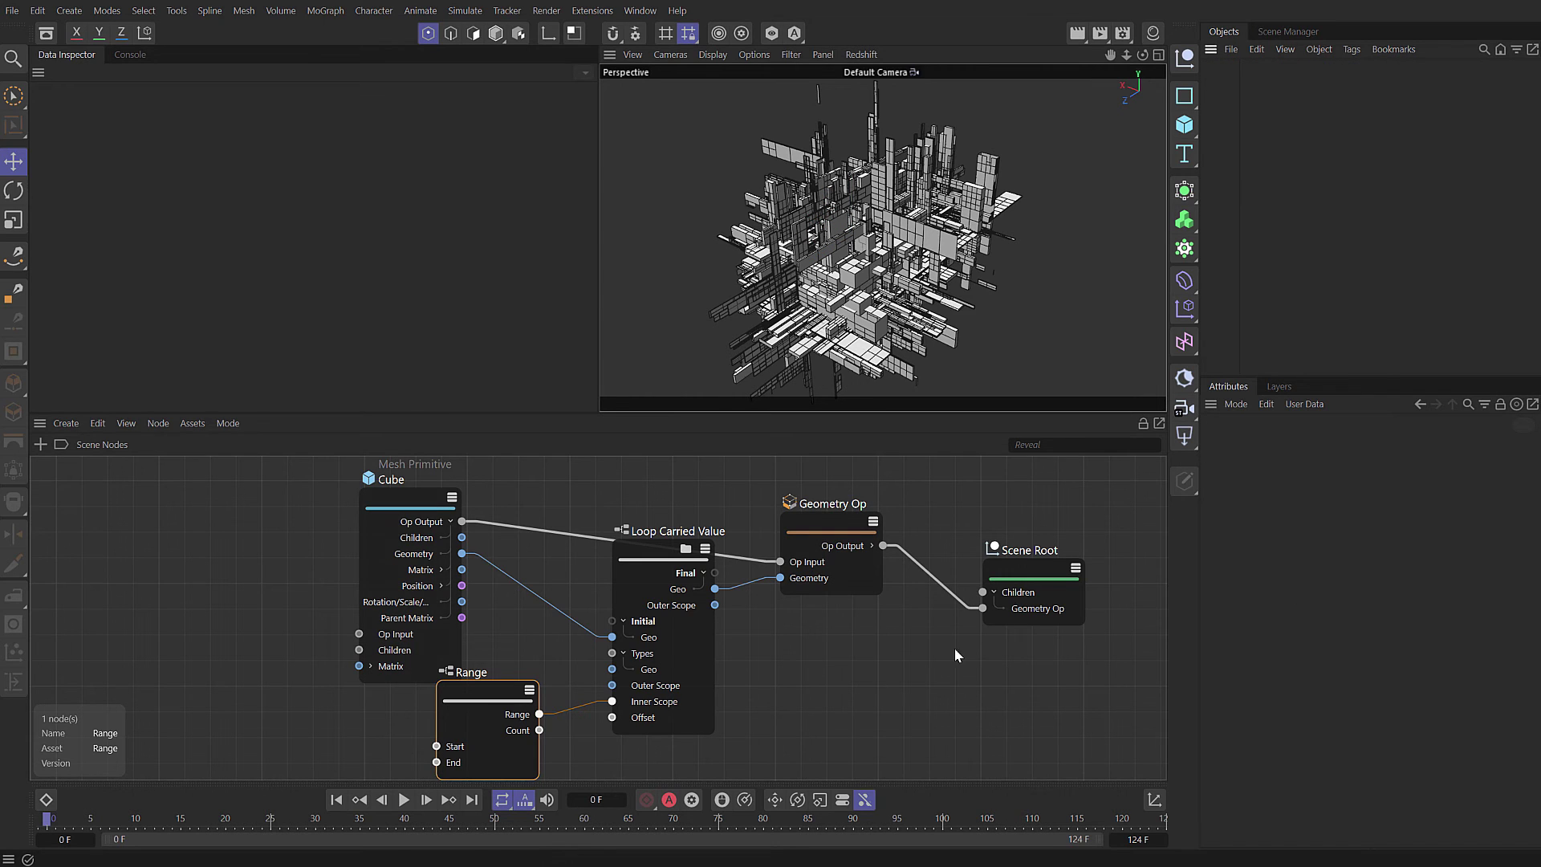
{"action": "left_click", "coordinate": [452, 498]}
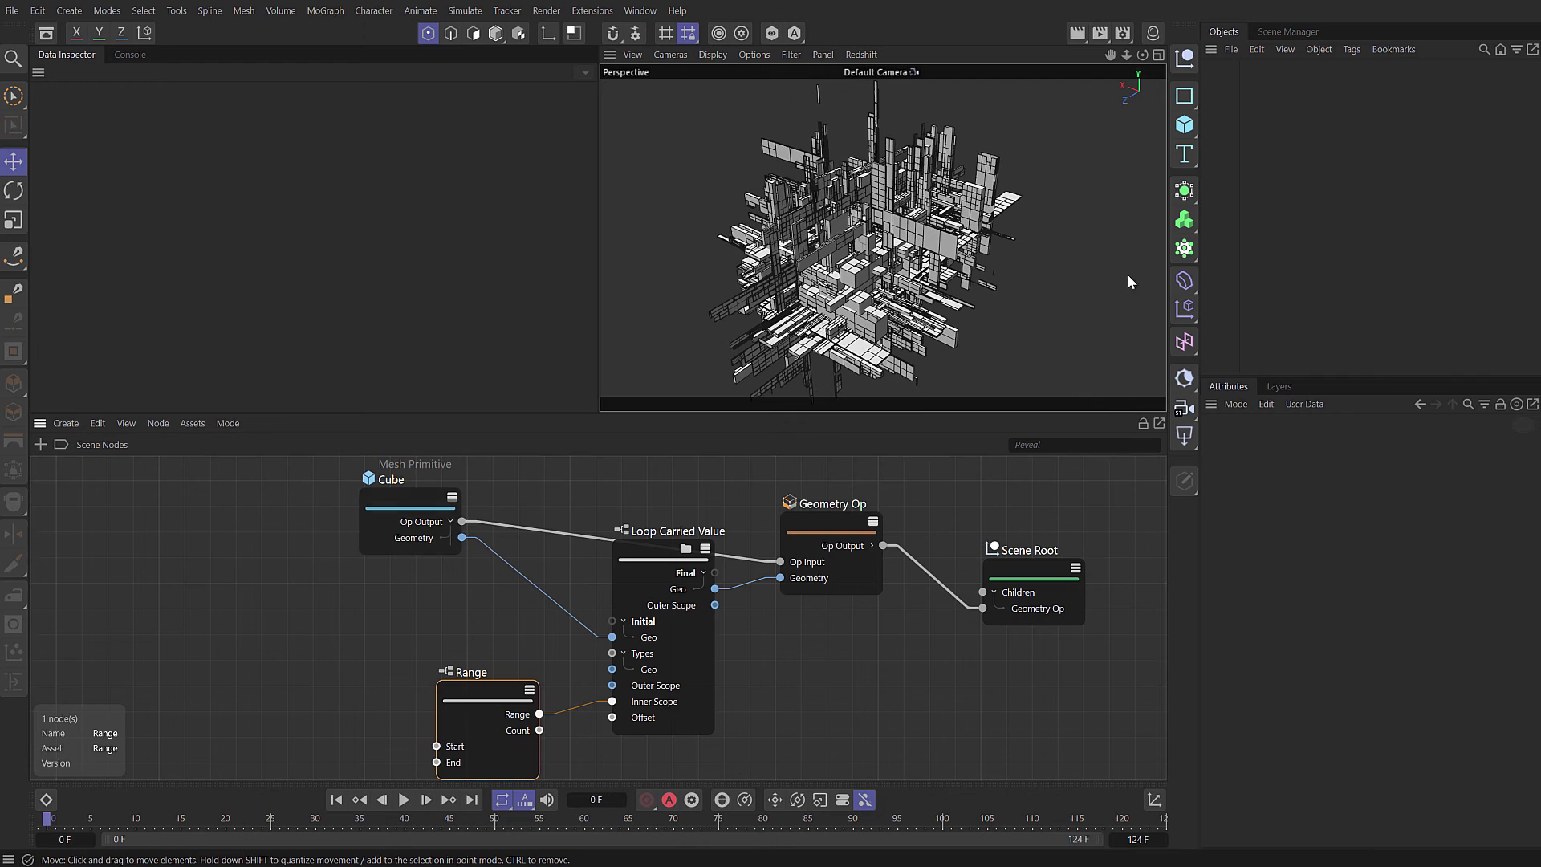
{"action": "key", "text": "ctrl+z"}
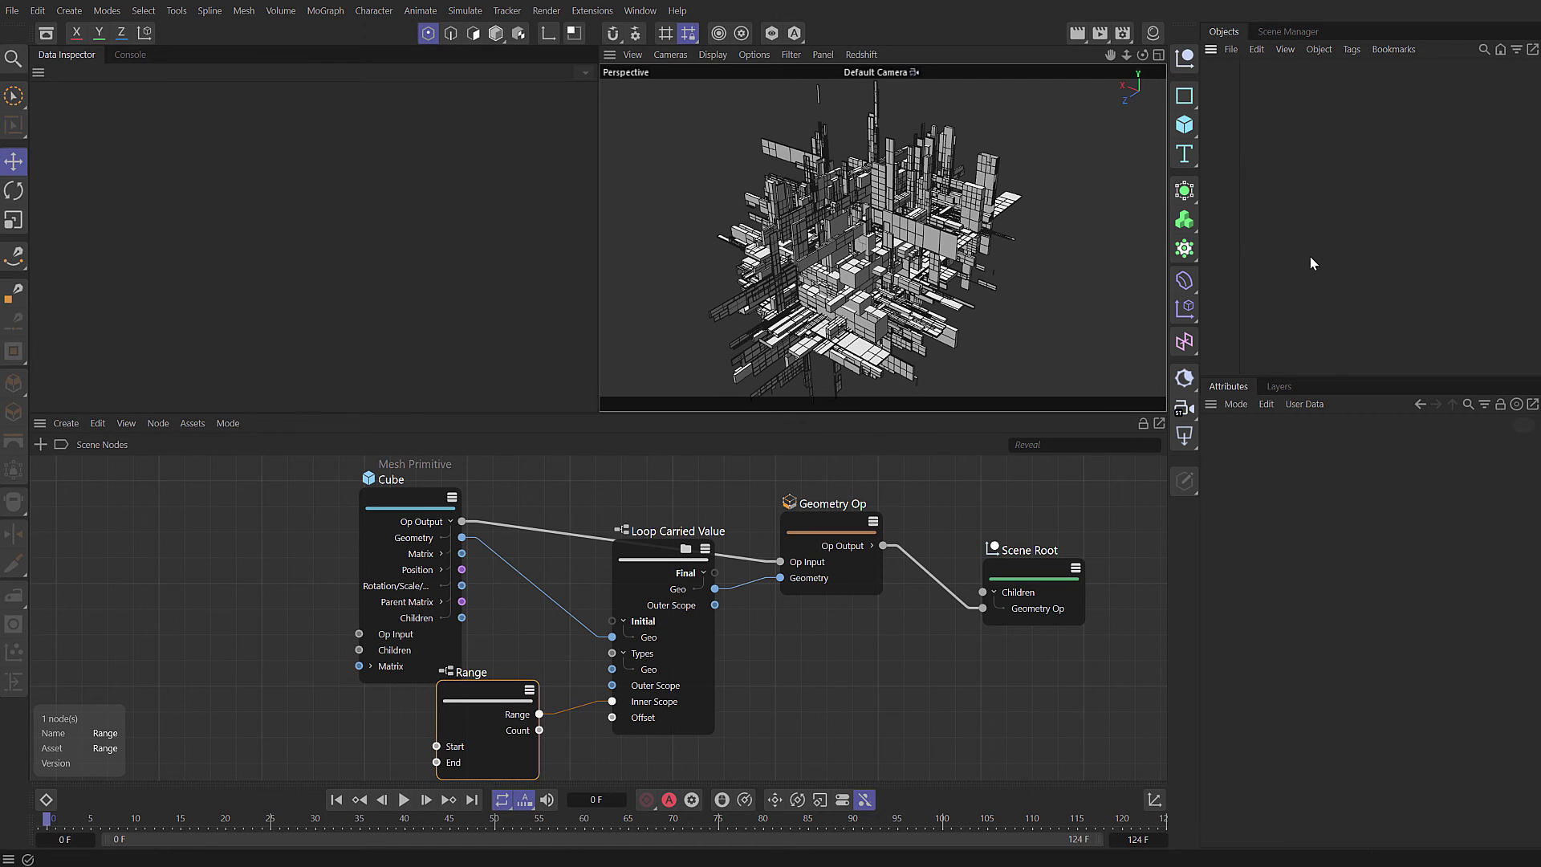
{"action": "key", "text": "ctrl+z"}
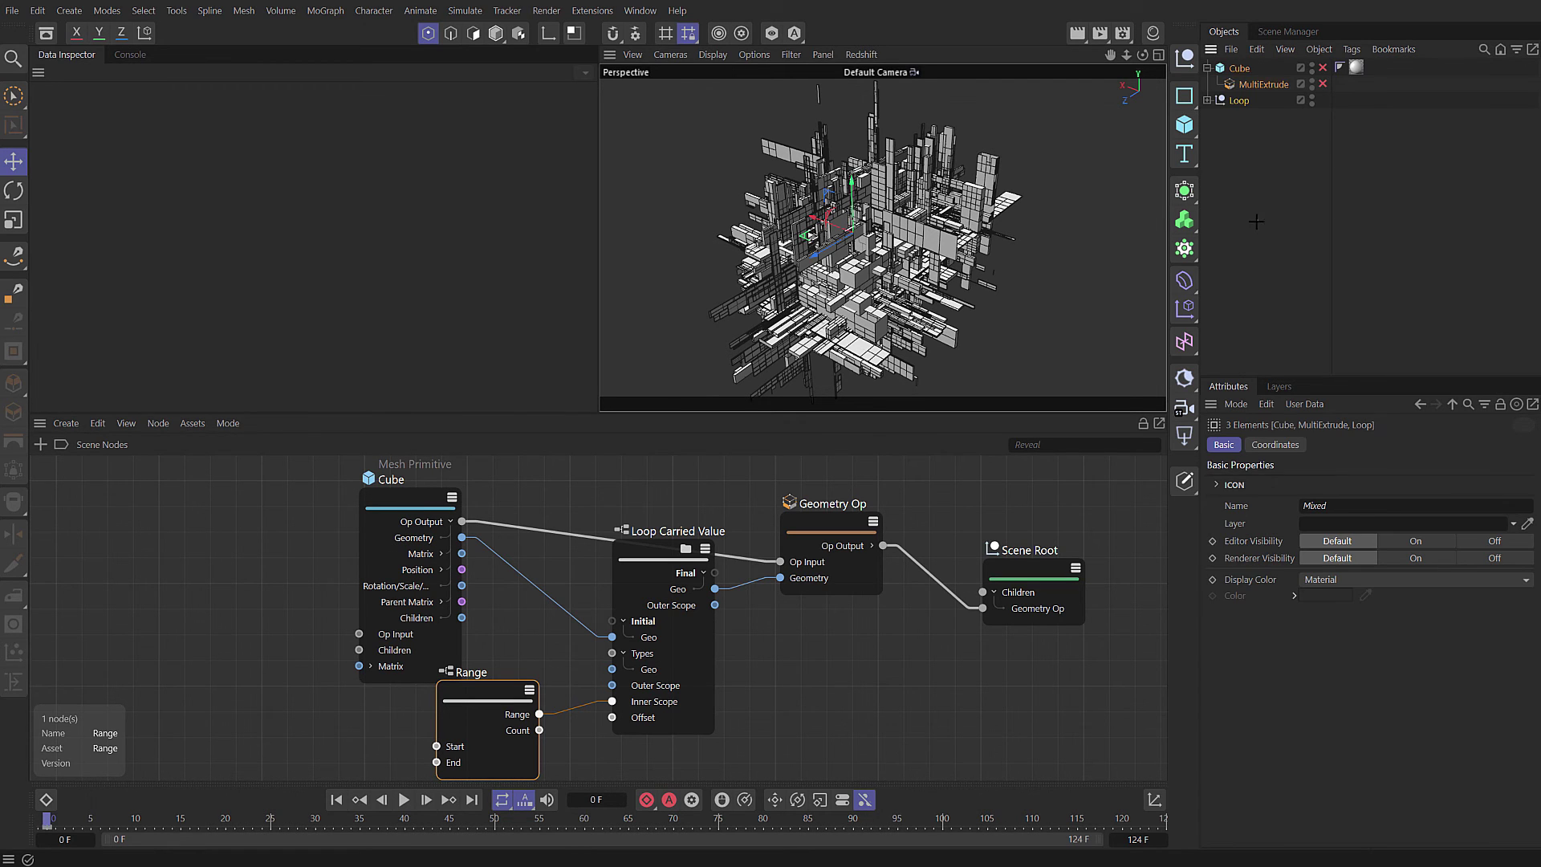
{"action": "left_click", "coordinate": [1246, 219]}
{"action": "left_click_drag", "start_coordinate": [259, 471], "coordinate": [887, 759]}
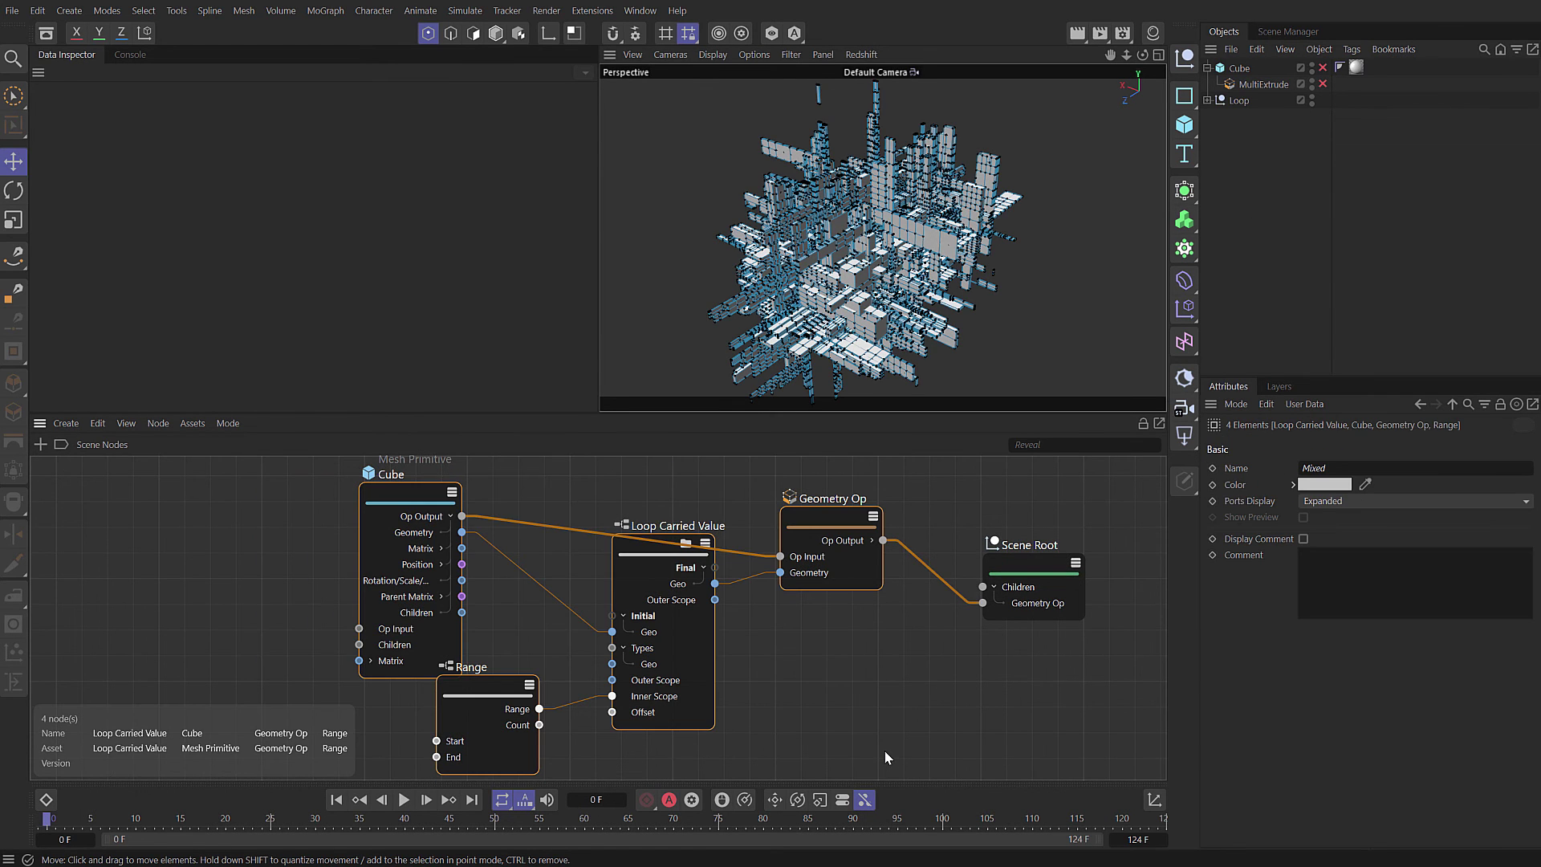
Delete the four graph nodes and enable the three Cubes and their Multiextrude deformers.
{"action": "key", "text": "Delete"}
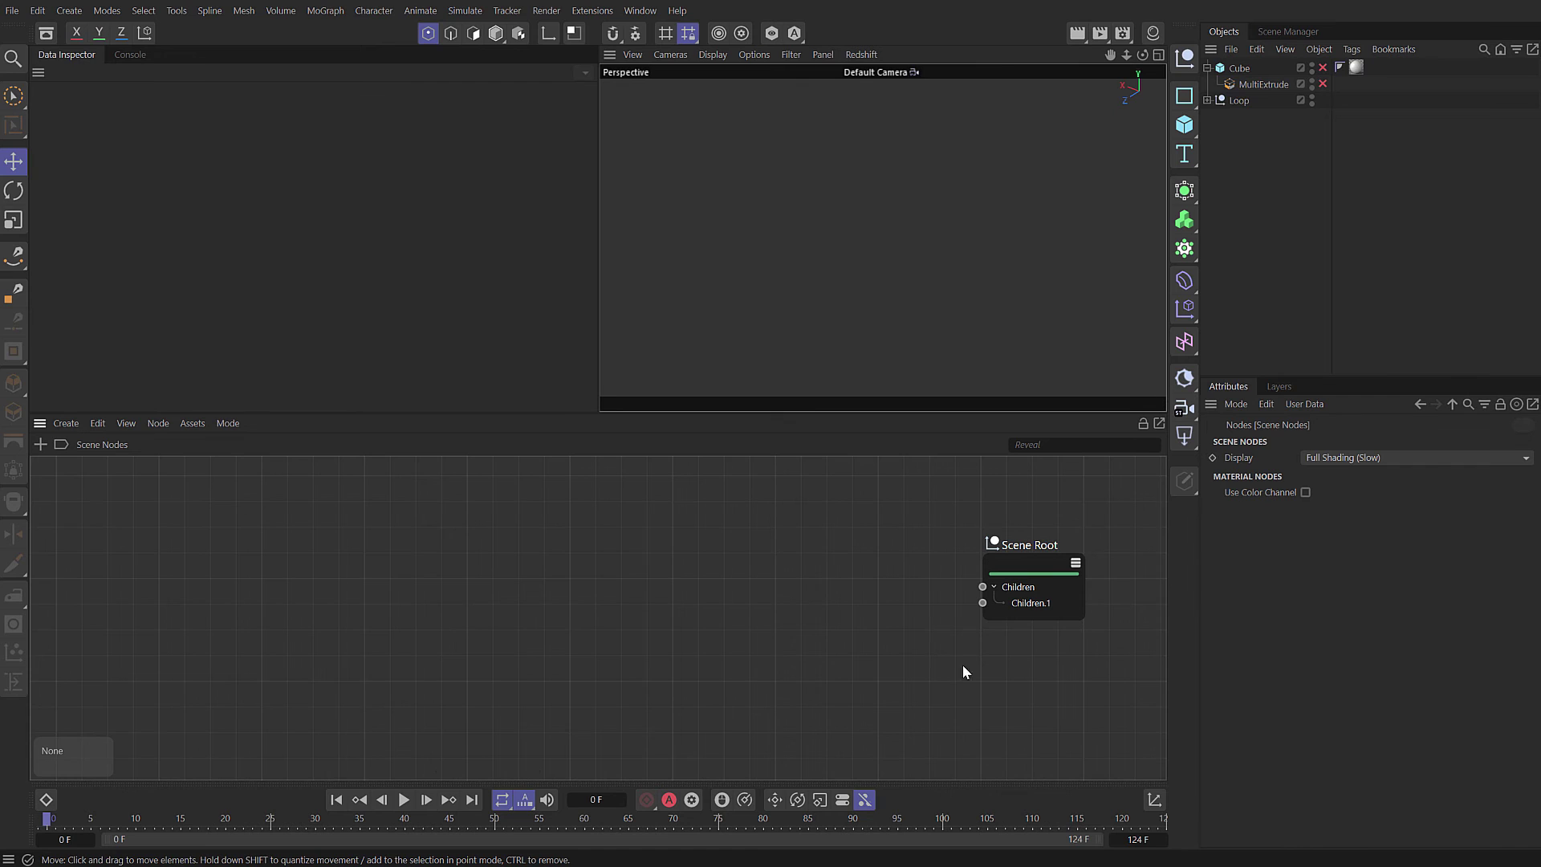
{"action": "left_click", "coordinate": [1208, 100]}
{"action": "left_click", "coordinate": [1217, 133]}
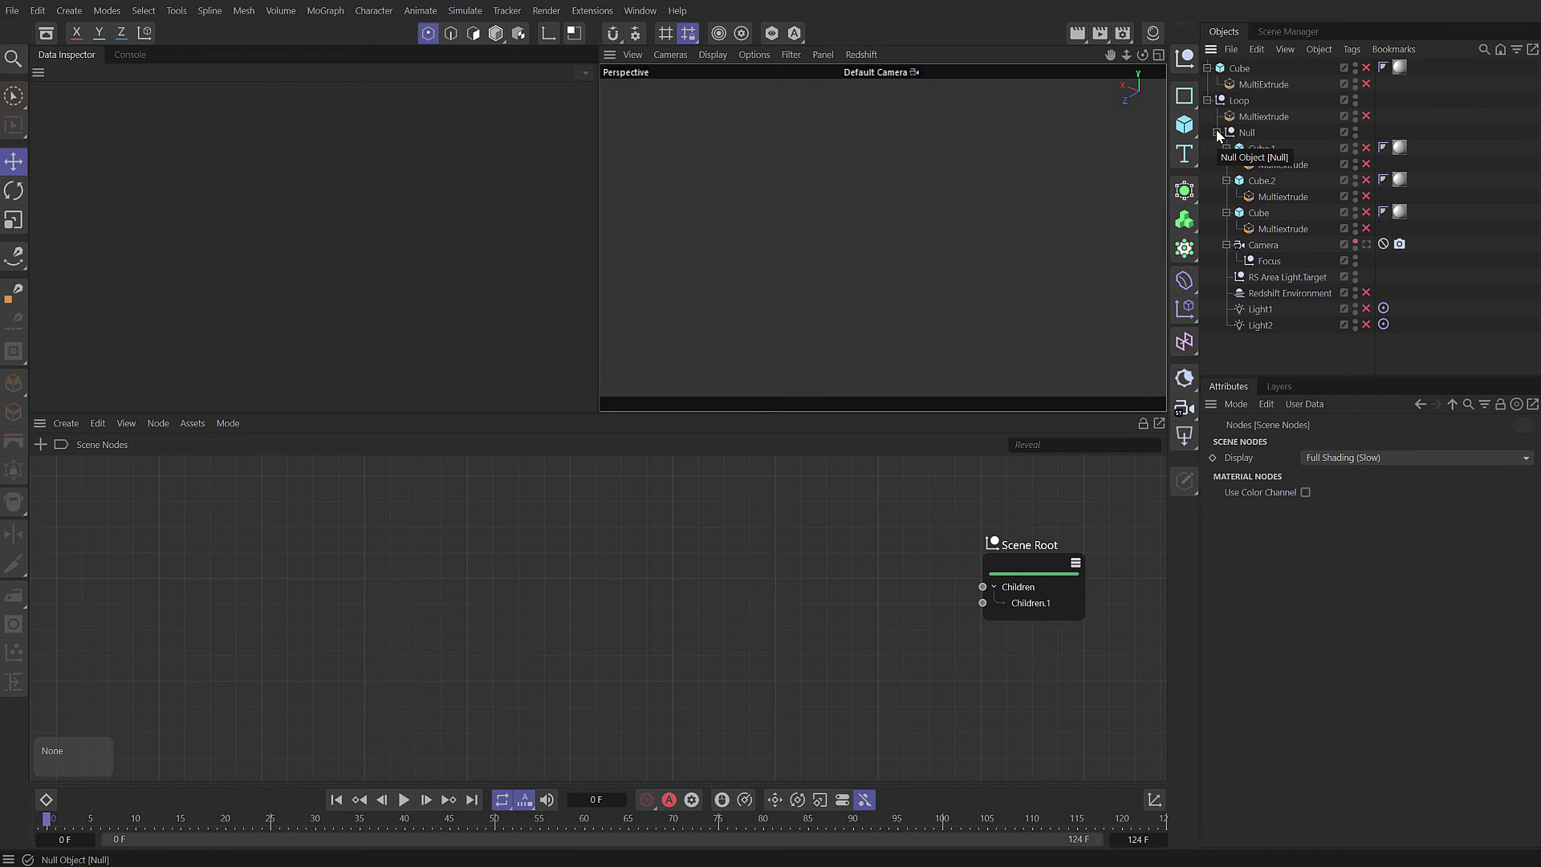
{"action": "left_click_drag", "start_coordinate": [1366, 228], "coordinate": [1375, 132]}
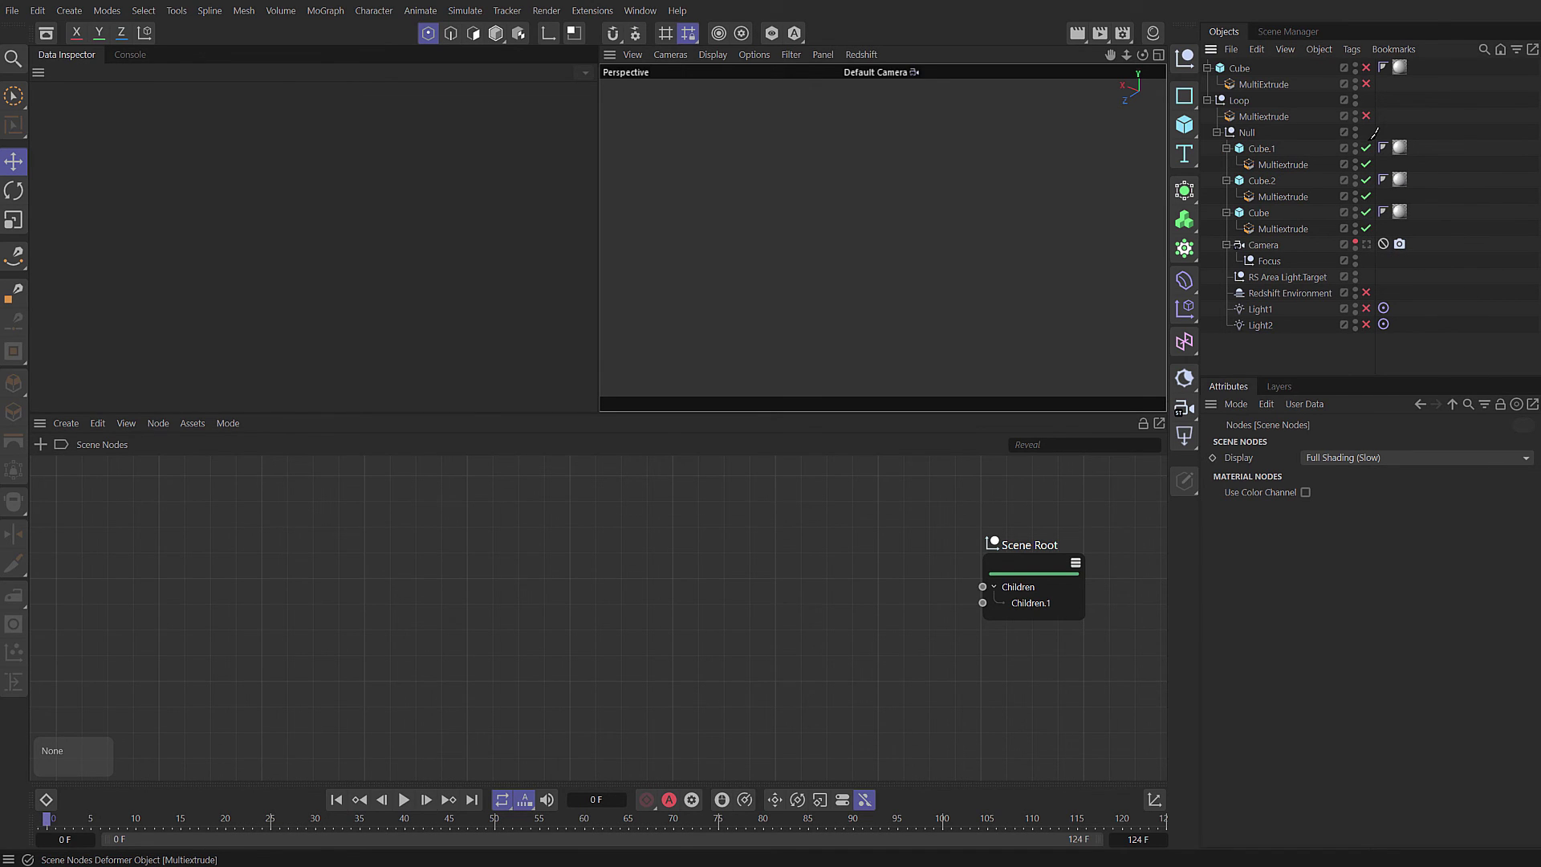
View through Camera, enable Redshift Environment, Light1 and Light2, and start the Redshift render.
{"action": "left_click", "coordinate": [1367, 245]}
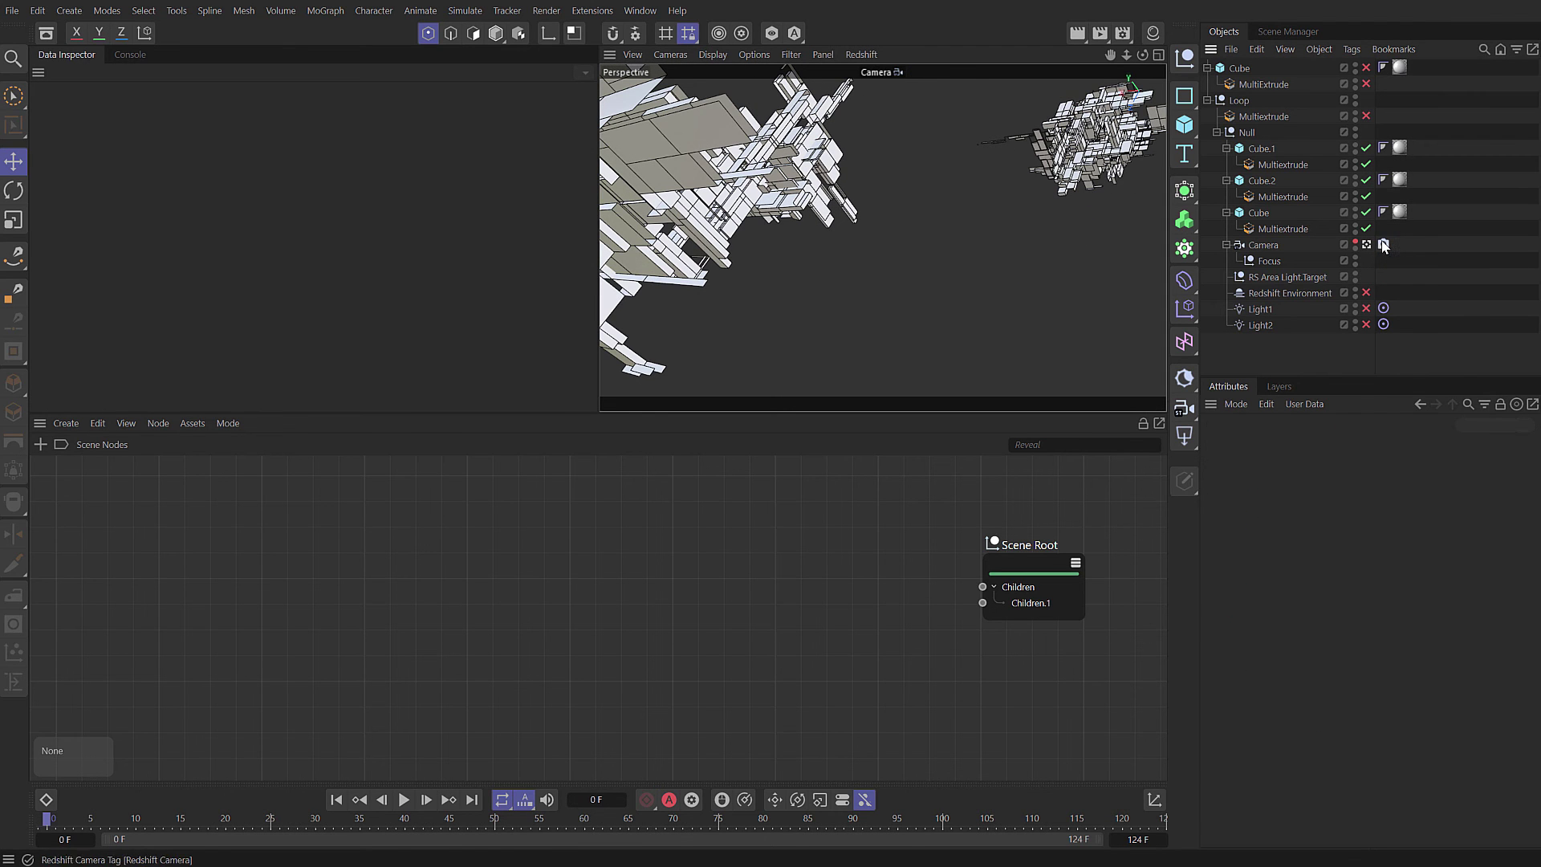
{"action": "left_click_drag", "start_coordinate": [791, 171], "coordinate": [719, 325], "text": "alt"}
{"action": "left_click_drag", "start_coordinate": [1367, 292], "coordinate": [1379, 344]}
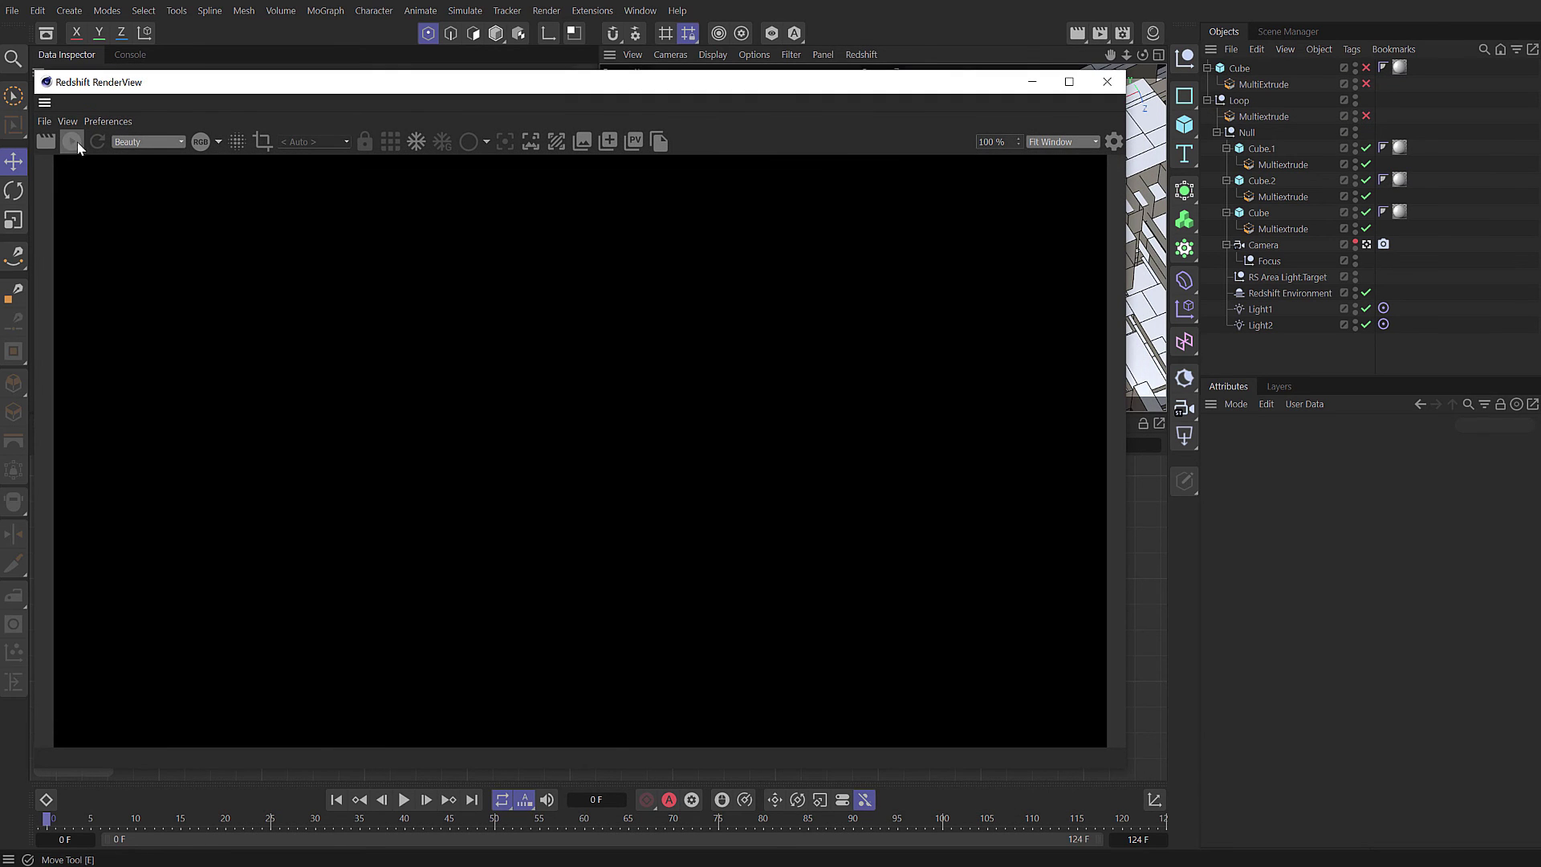
{"action": "left_click", "coordinate": [72, 141]}
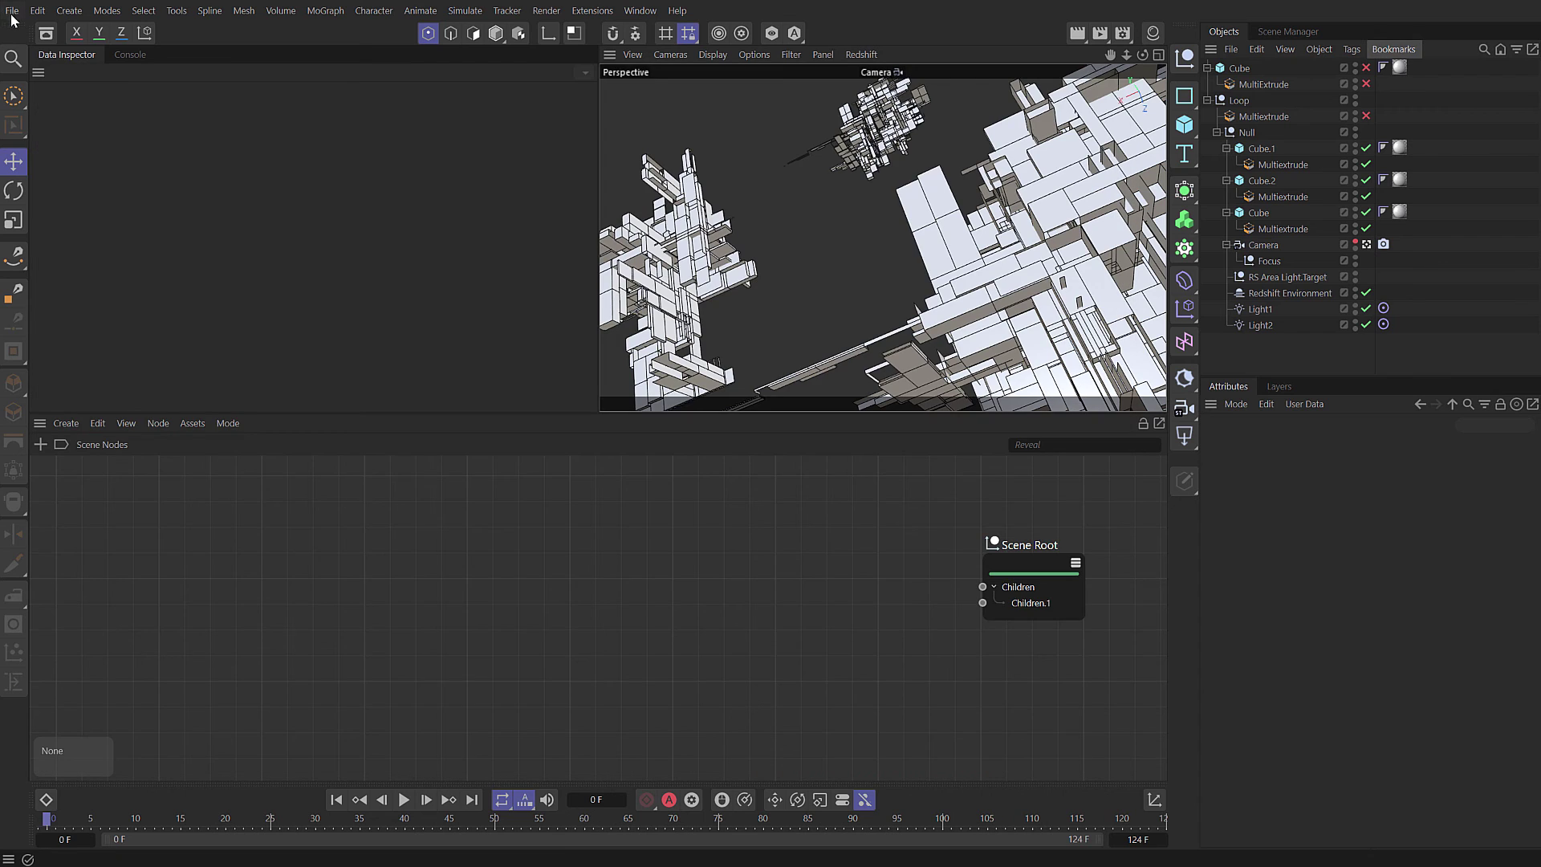
Start a new empty project and delete the leftover scene object.
{"action": "left_click", "coordinate": [12, 14]}
{"action": "left_click", "coordinate": [32, 26]}
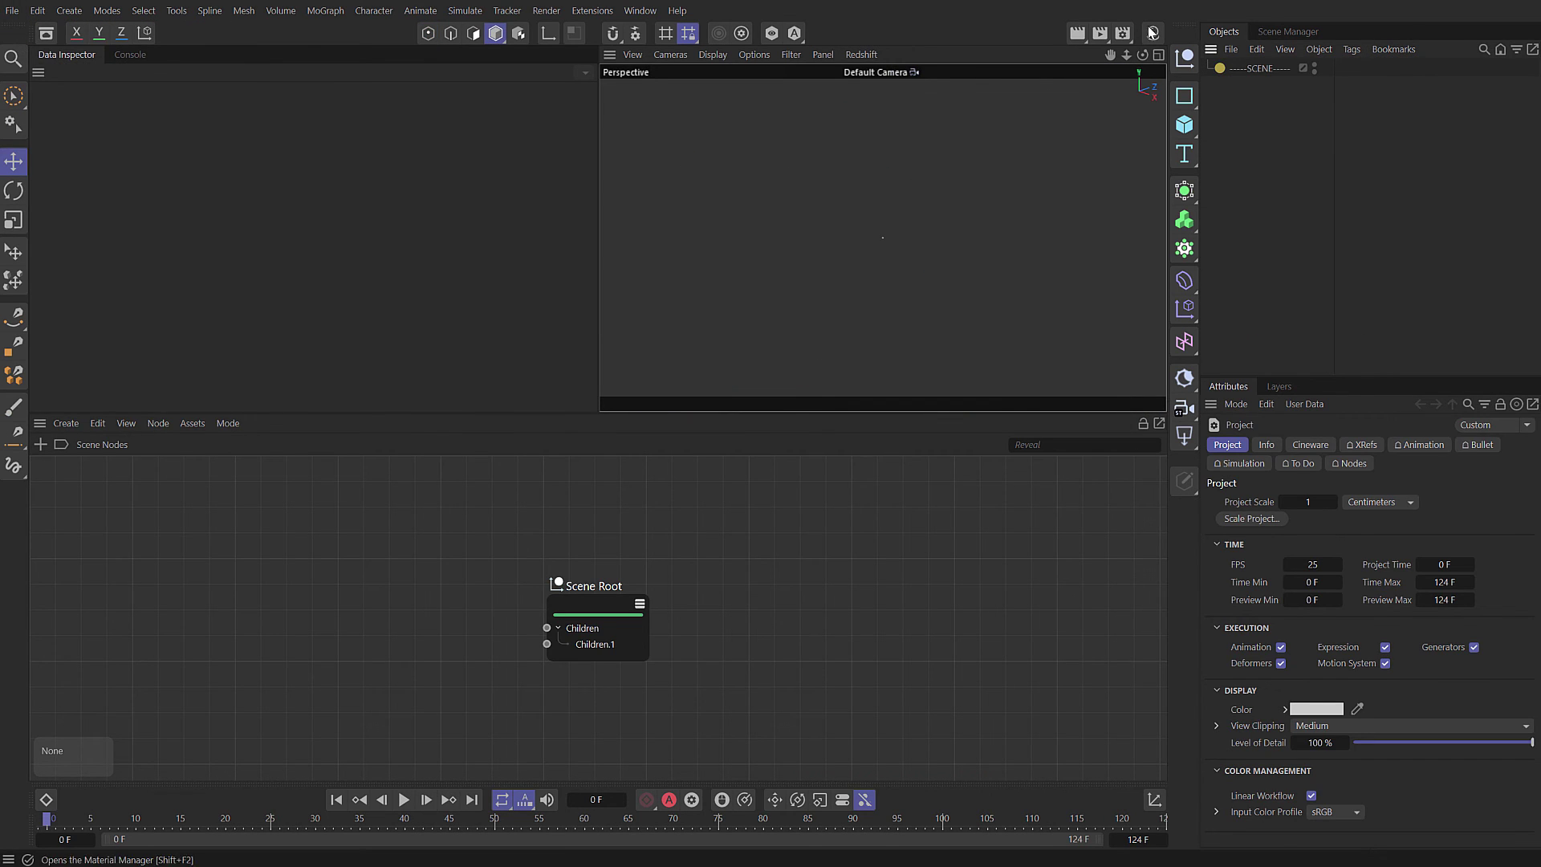
{"action": "left_click", "coordinate": [1256, 68]}
{"action": "key", "text": "Delete"}
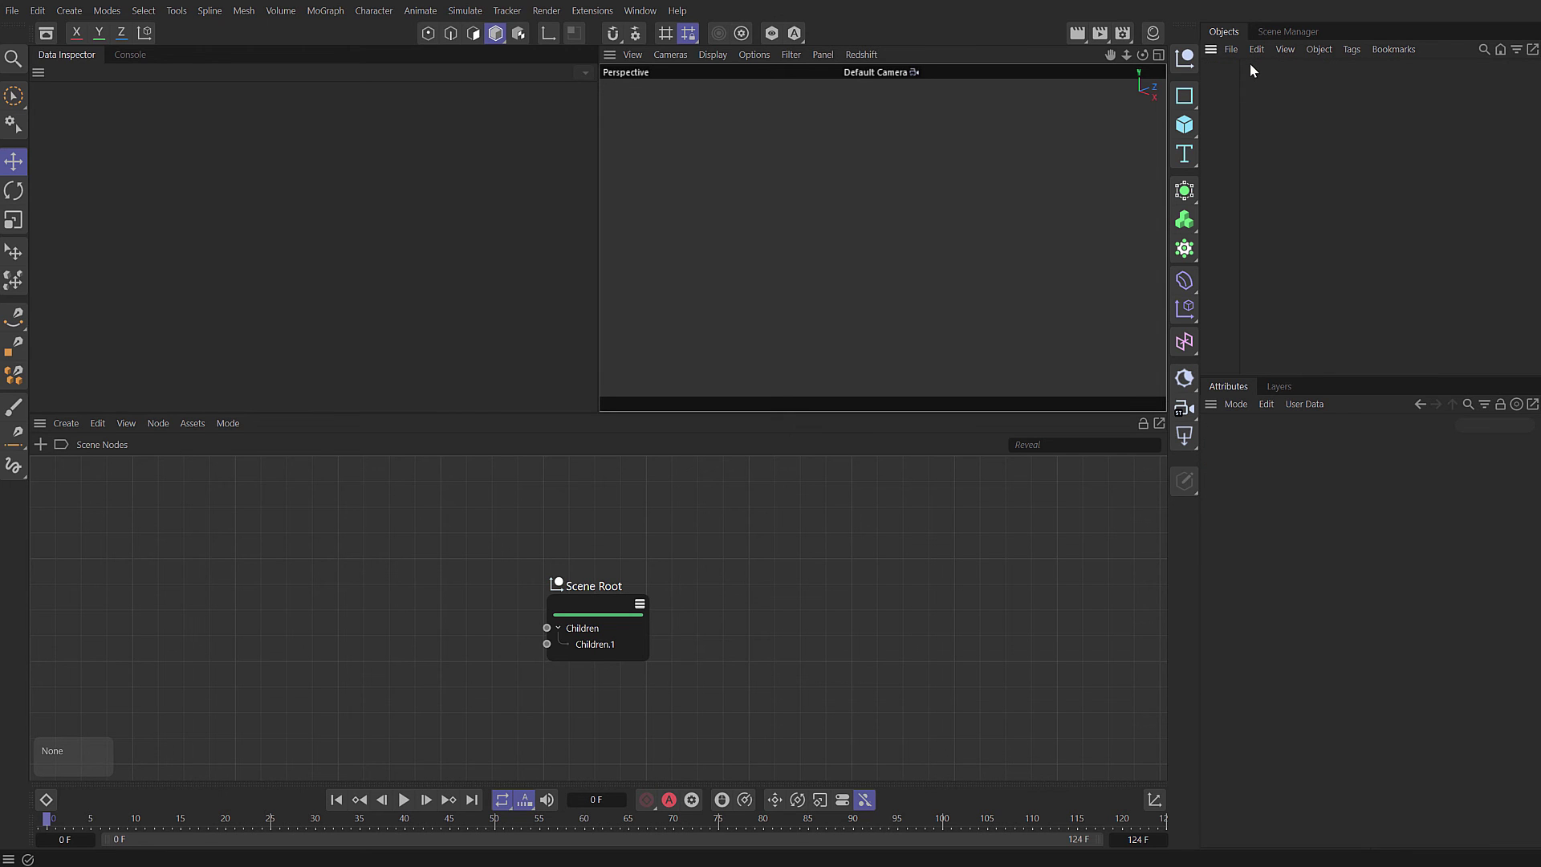
Drag the Object Group node asset from the Asset Browser into the scene.
{"action": "left_click", "coordinate": [45, 33]}
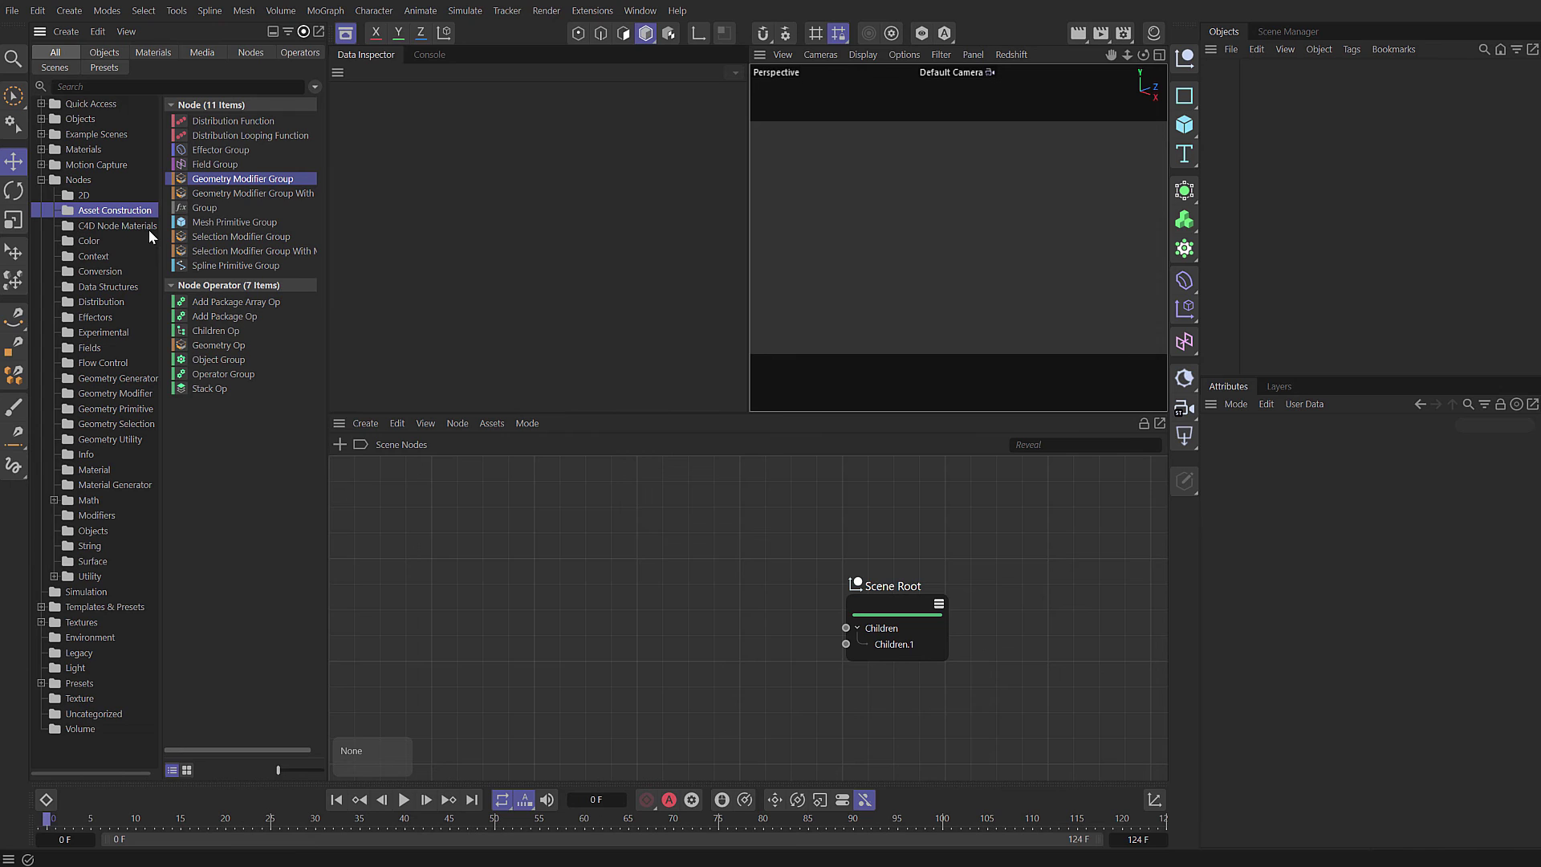
{"action": "left_click", "coordinate": [181, 361]}
{"action": "left_click_drag", "start_coordinate": [181, 363], "coordinate": [1159, 232]}
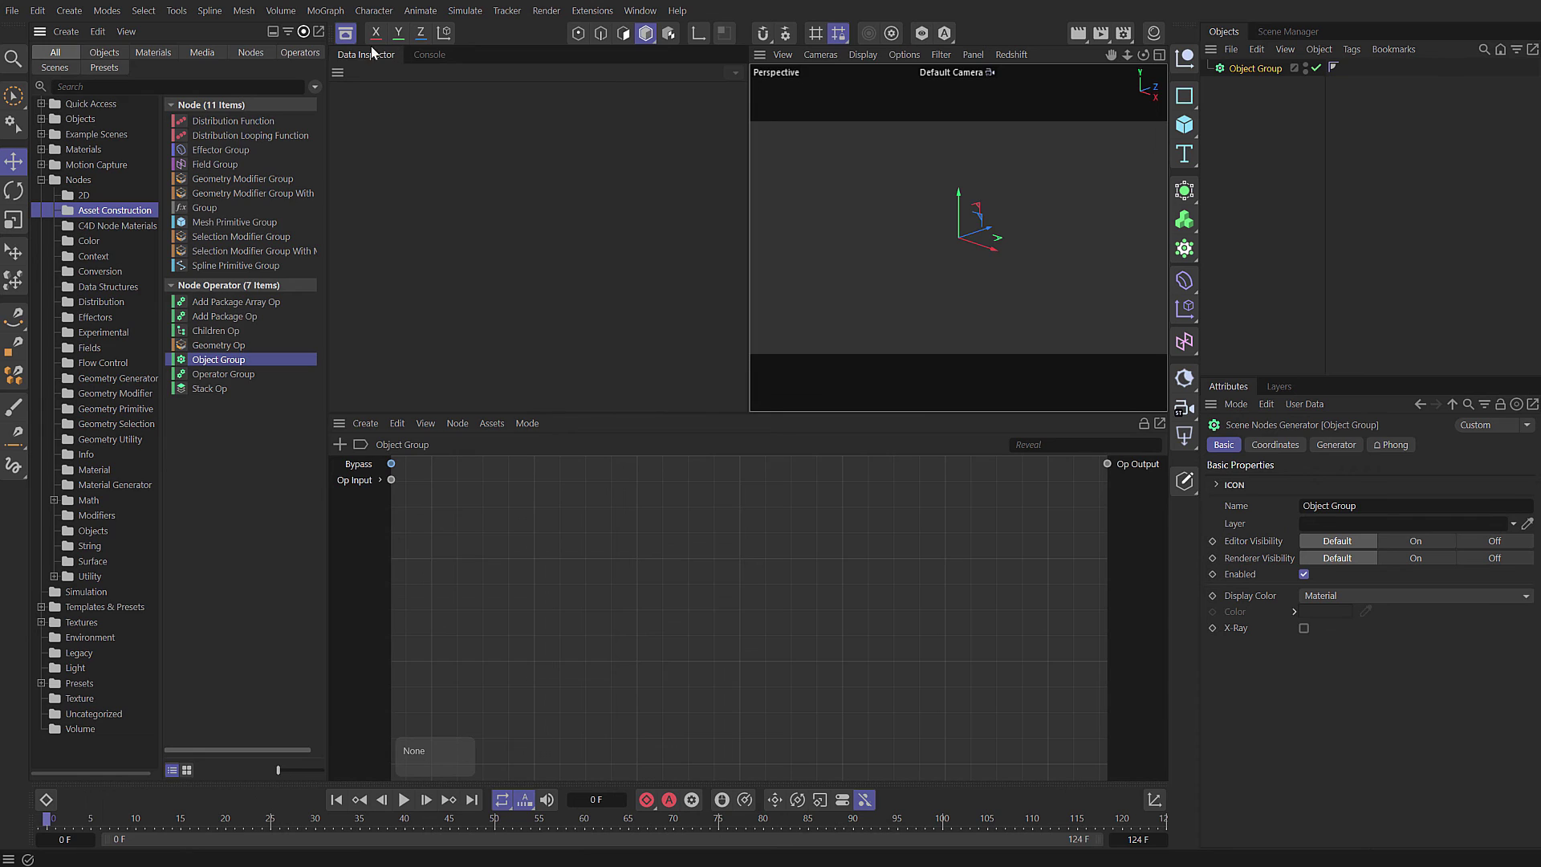
Add a Sphere primitive as a child of Object Group.
{"action": "left_click", "coordinate": [345, 33]}
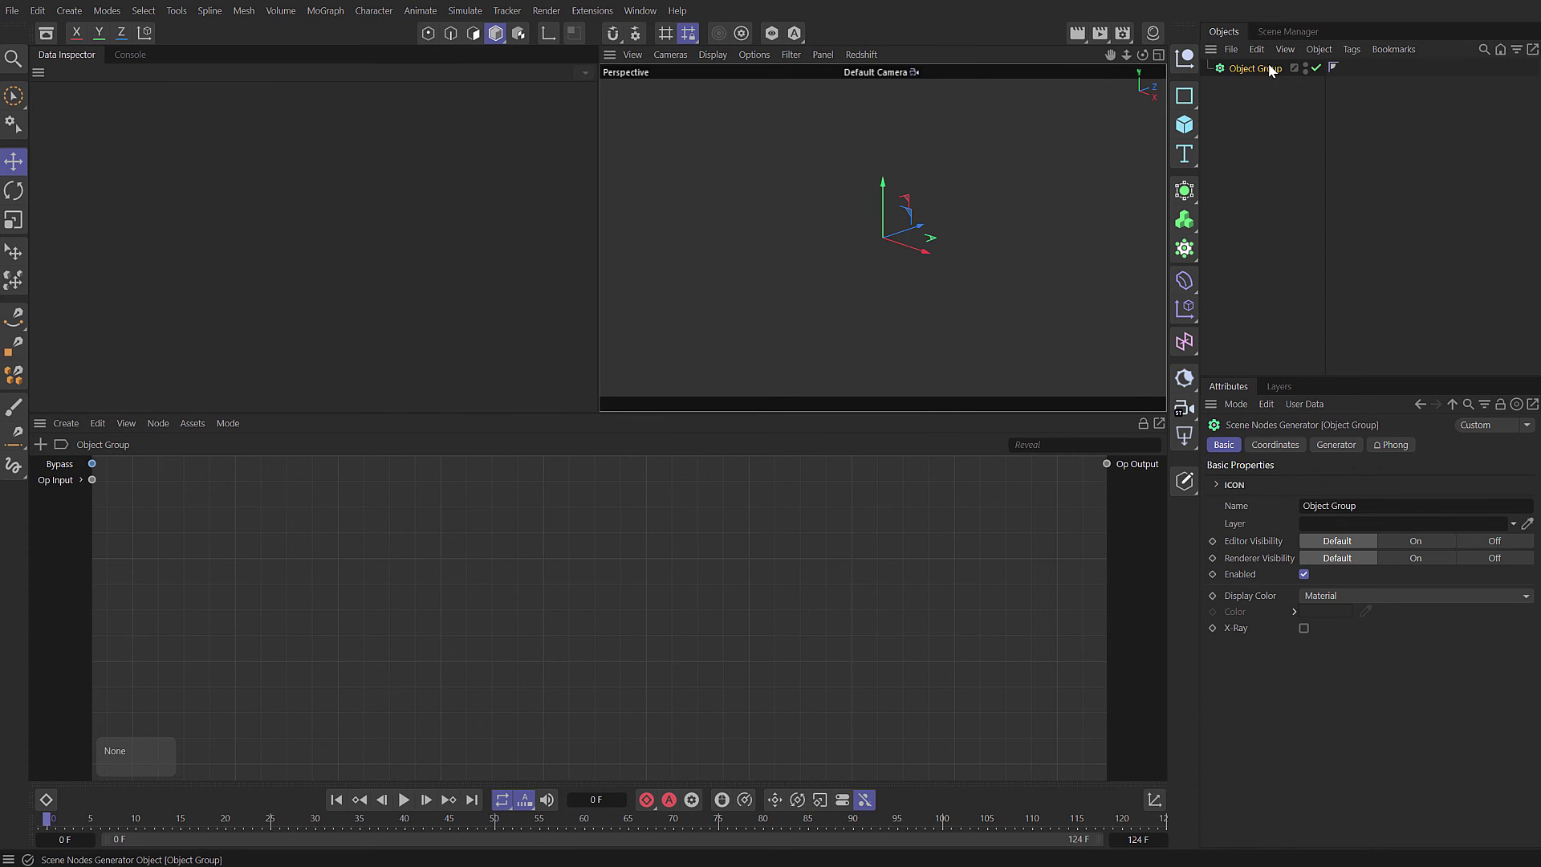
{"action": "left_click", "coordinate": [1187, 125]}
{"action": "left_click", "coordinate": [1328, 210]}
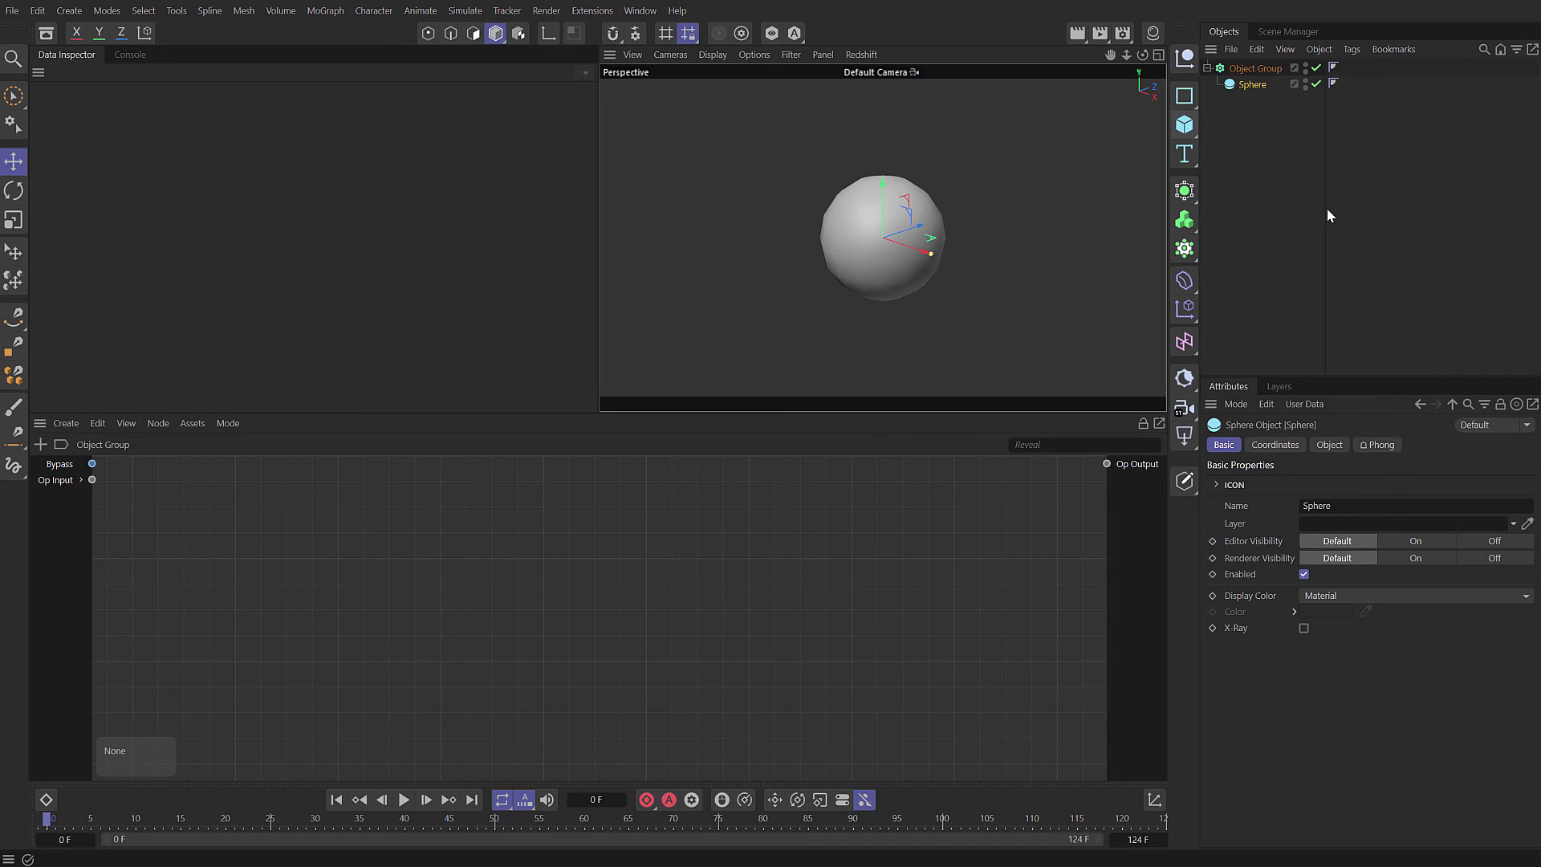
{"action": "left_click", "coordinate": [1253, 69]}
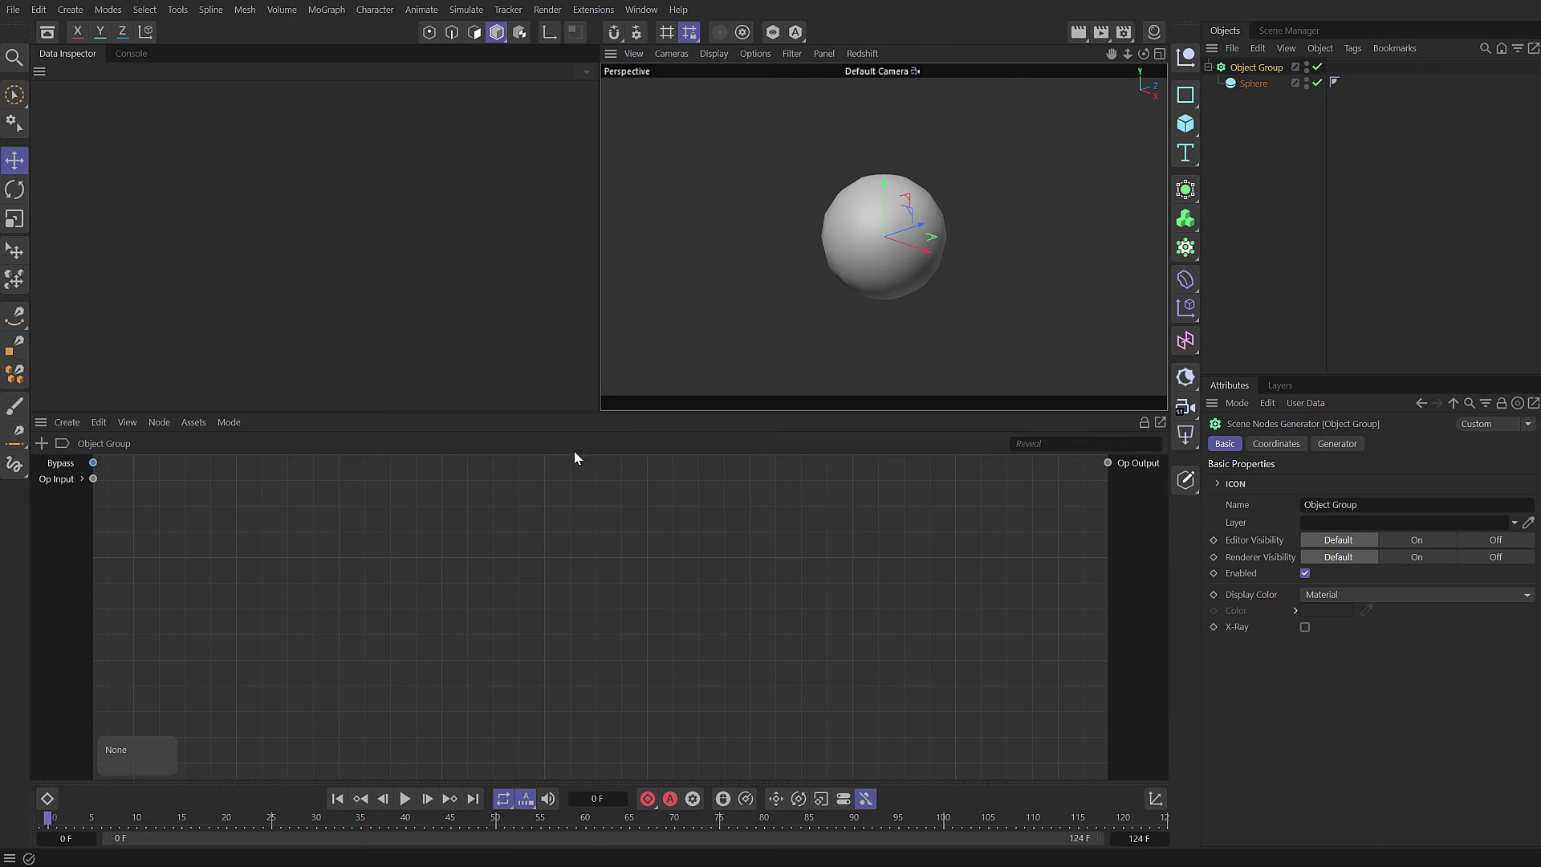
Add Edge To Line and Geometry Op nodes and chain them to the graph output.
{"action": "key", "text": "shift+c"}
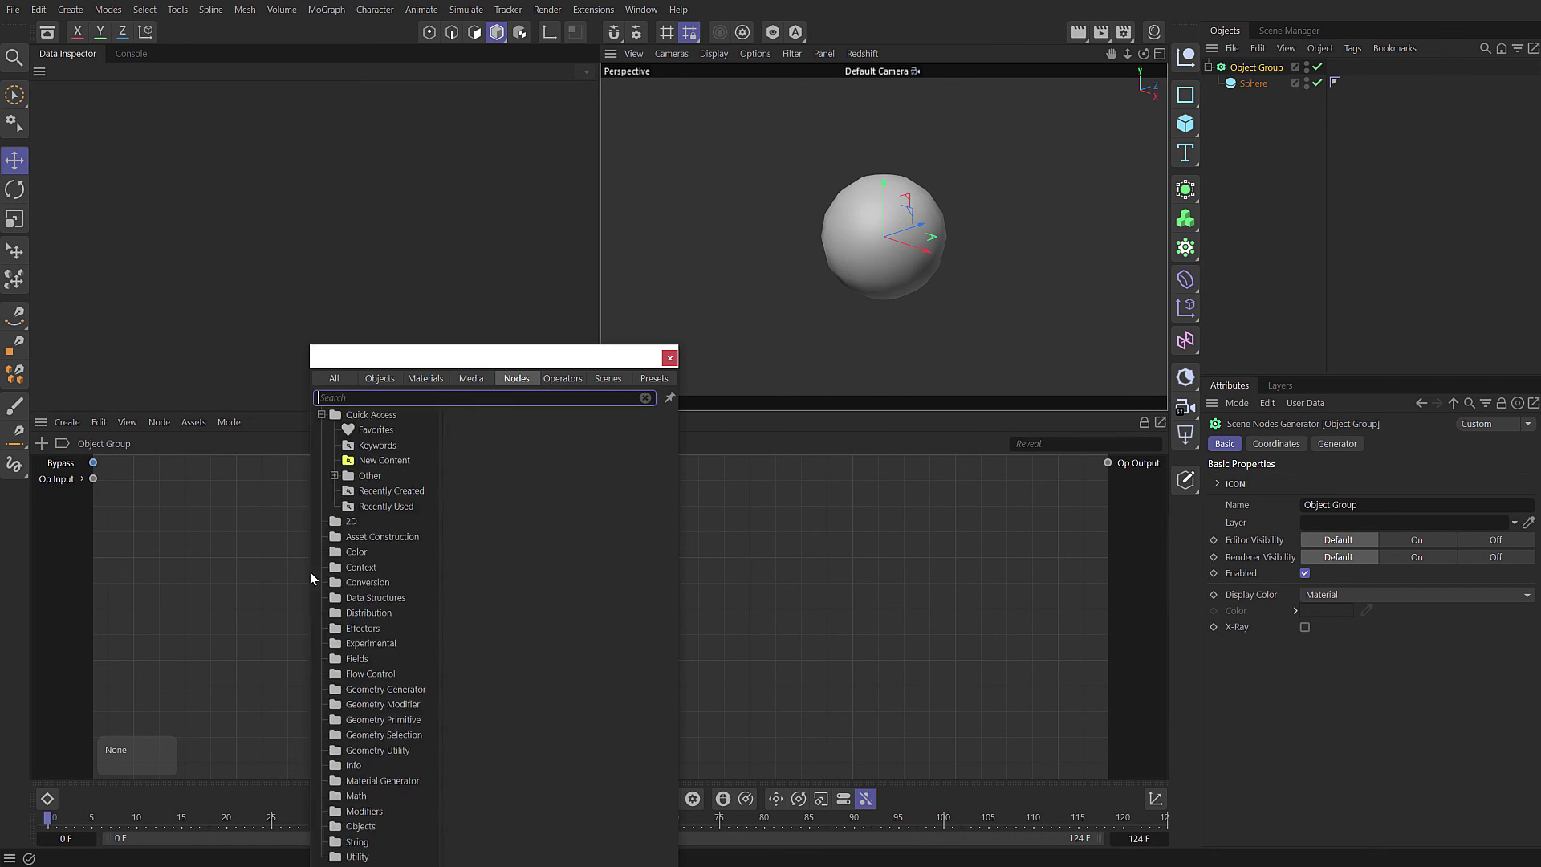
{"action": "type", "text": "edg li"}
{"action": "left_click_drag", "start_coordinate": [345, 468], "coordinate": [523, 546]}
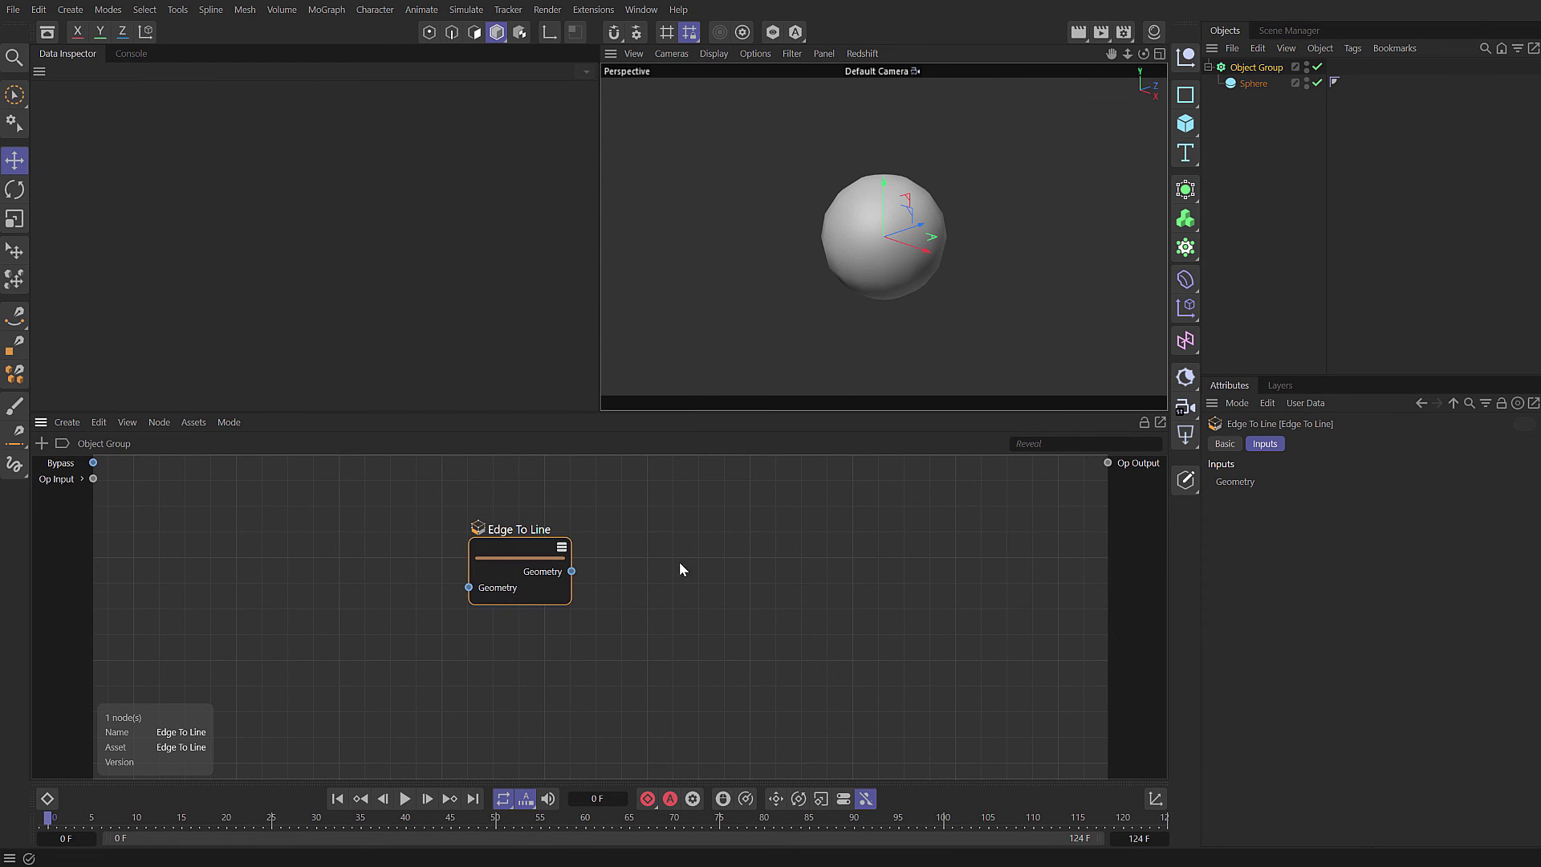
{"action": "left_click_drag", "start_coordinate": [573, 566], "coordinate": [599, 587]}
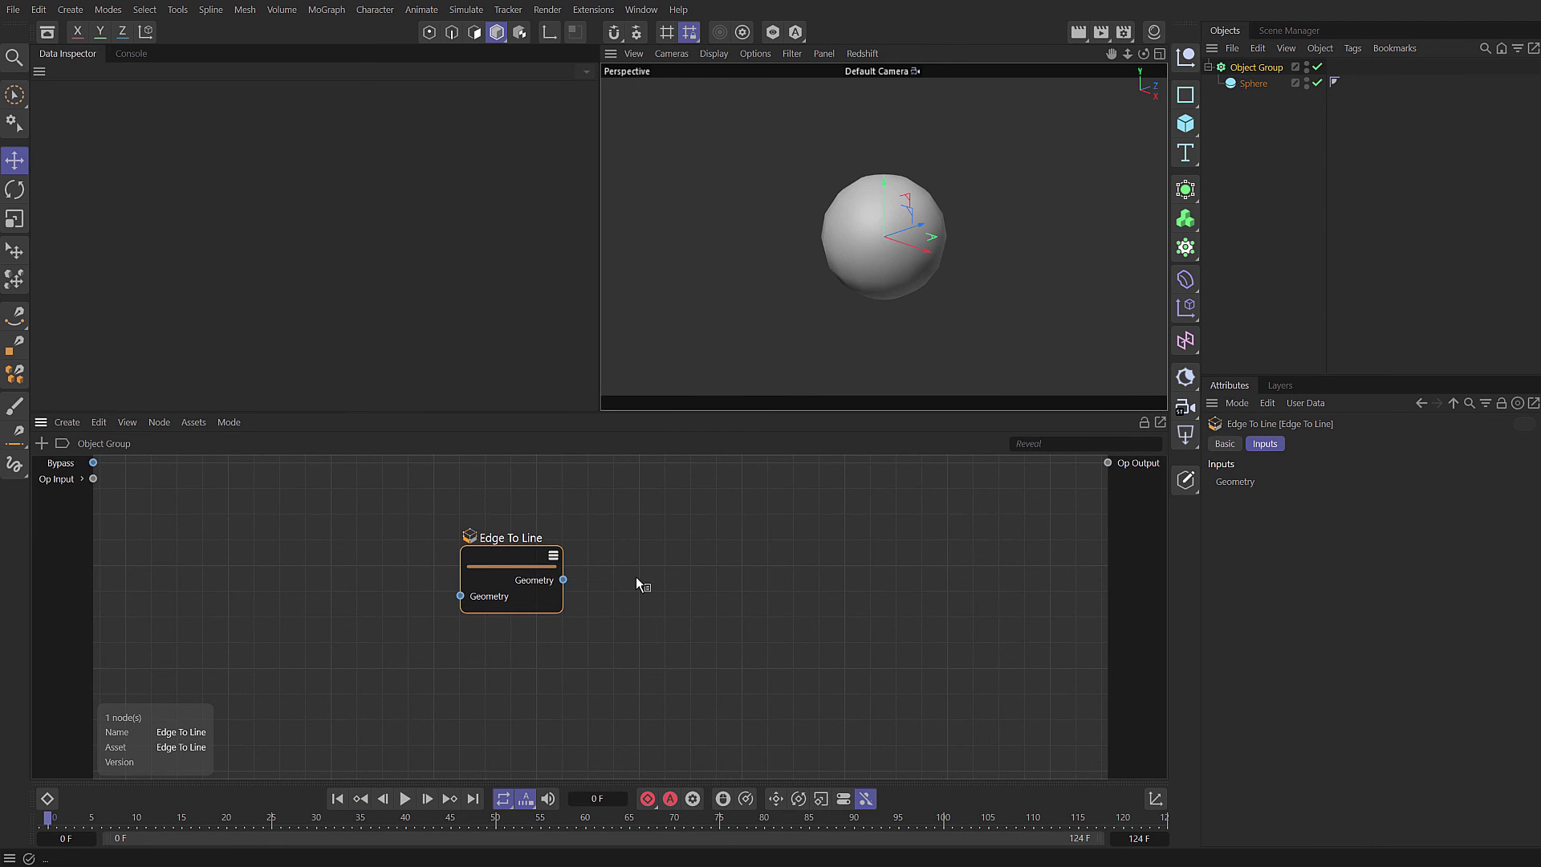
{"action": "left_click", "coordinate": [637, 579]}
{"action": "key", "text": "shift+c"}
{"action": "type", "text": "geo op"}
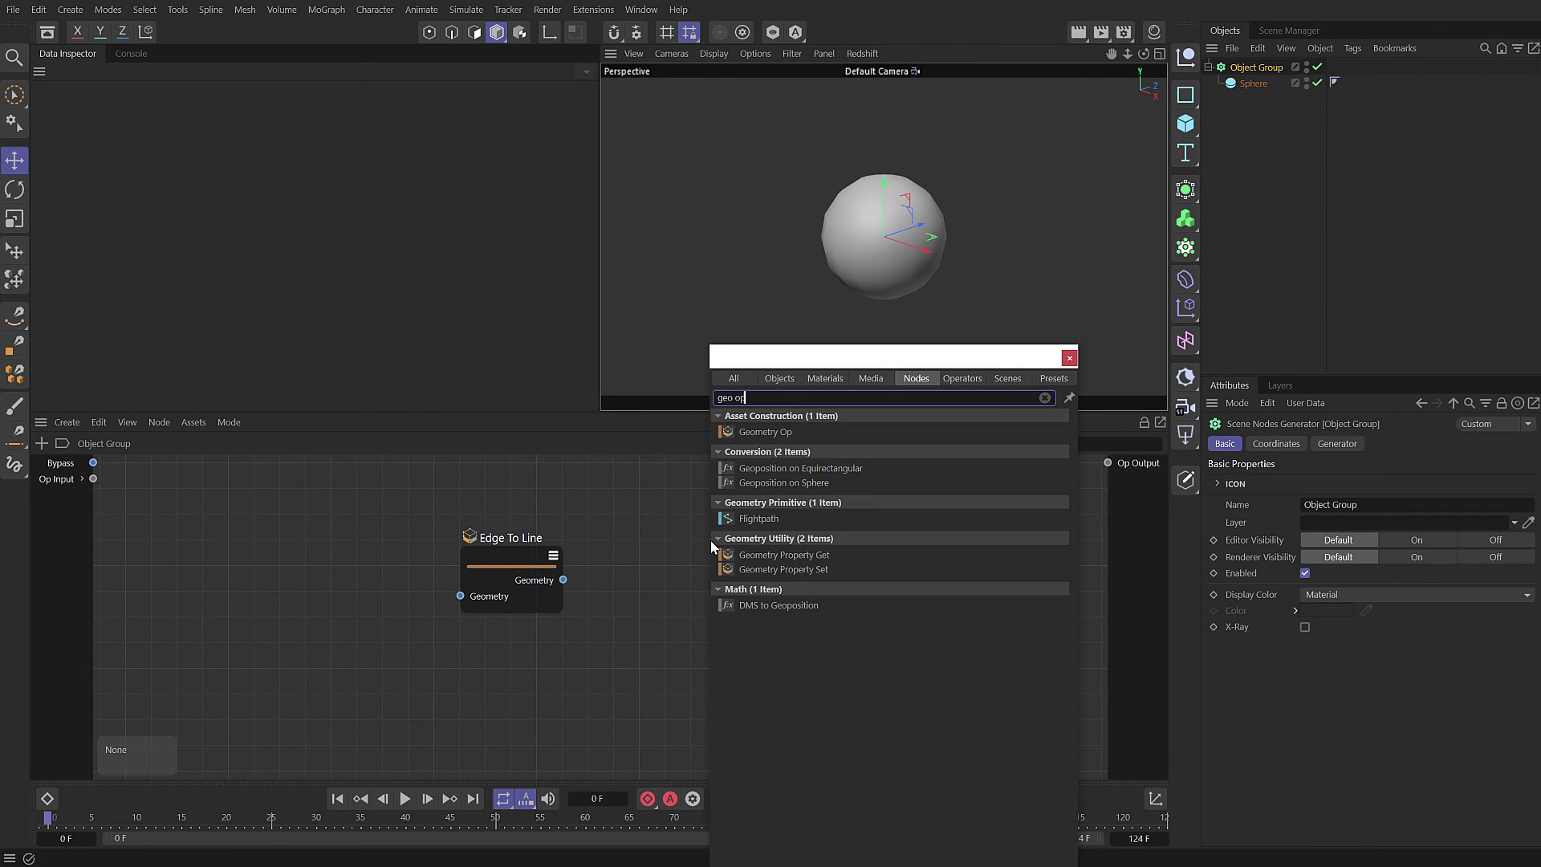
{"action": "left_click_drag", "start_coordinate": [752, 430], "coordinate": [613, 615]}
{"action": "left_click_drag", "start_coordinate": [715, 584], "coordinate": [1108, 463]}
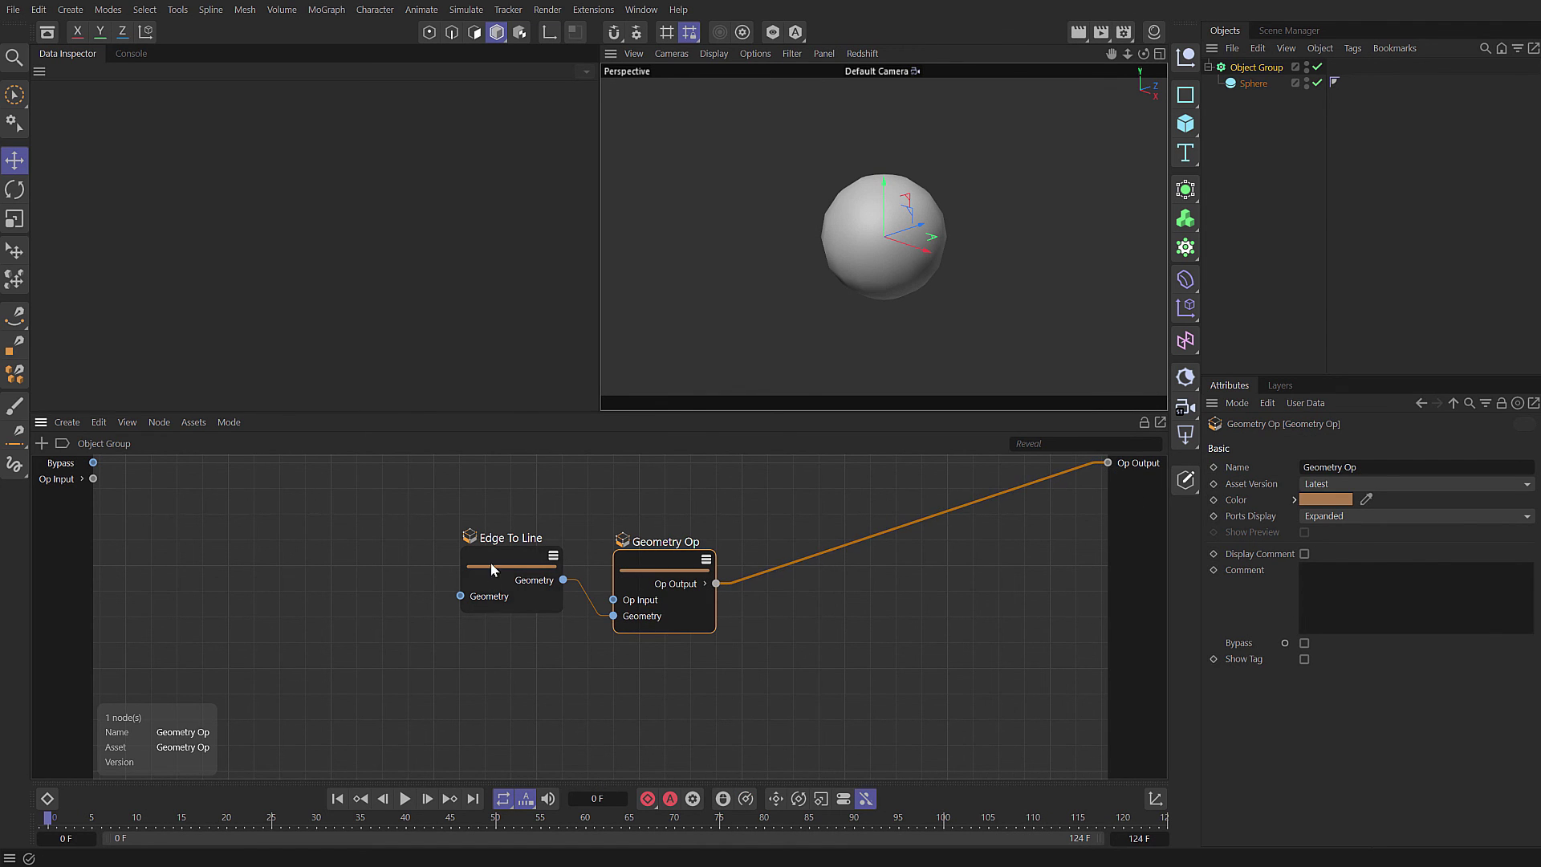
Expose Edge To Line's Geometry as a graph input with a nested Geometry port.
{"action": "left_click_drag", "start_coordinate": [461, 598], "coordinate": [78, 541]}
{"action": "left_click", "coordinate": [109, 566]}
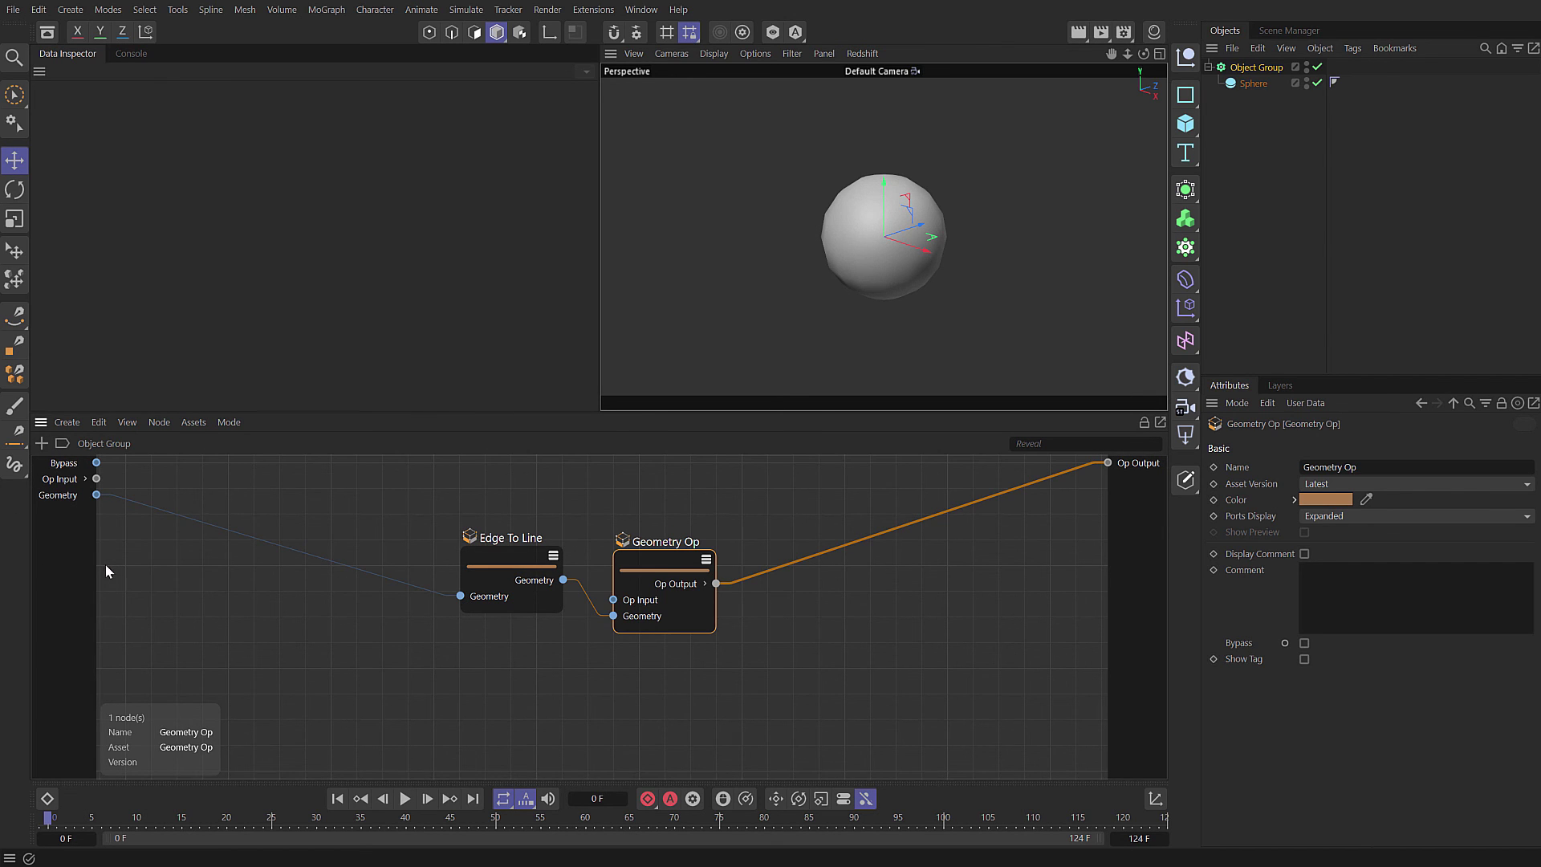
{"action": "left_click", "coordinate": [57, 496]}
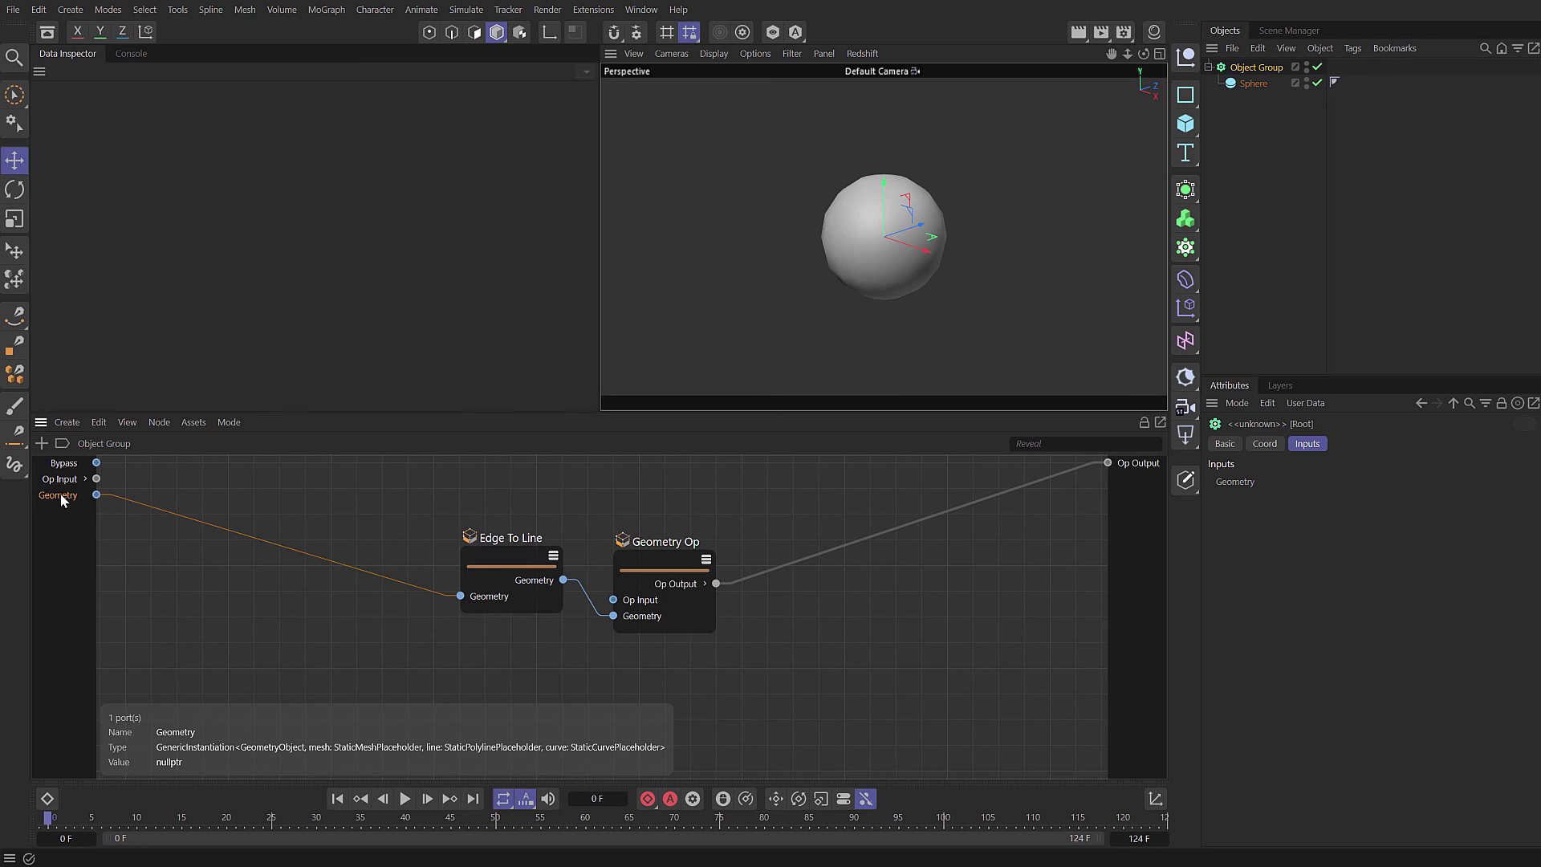
{"action": "right_click", "coordinate": [96, 495]}
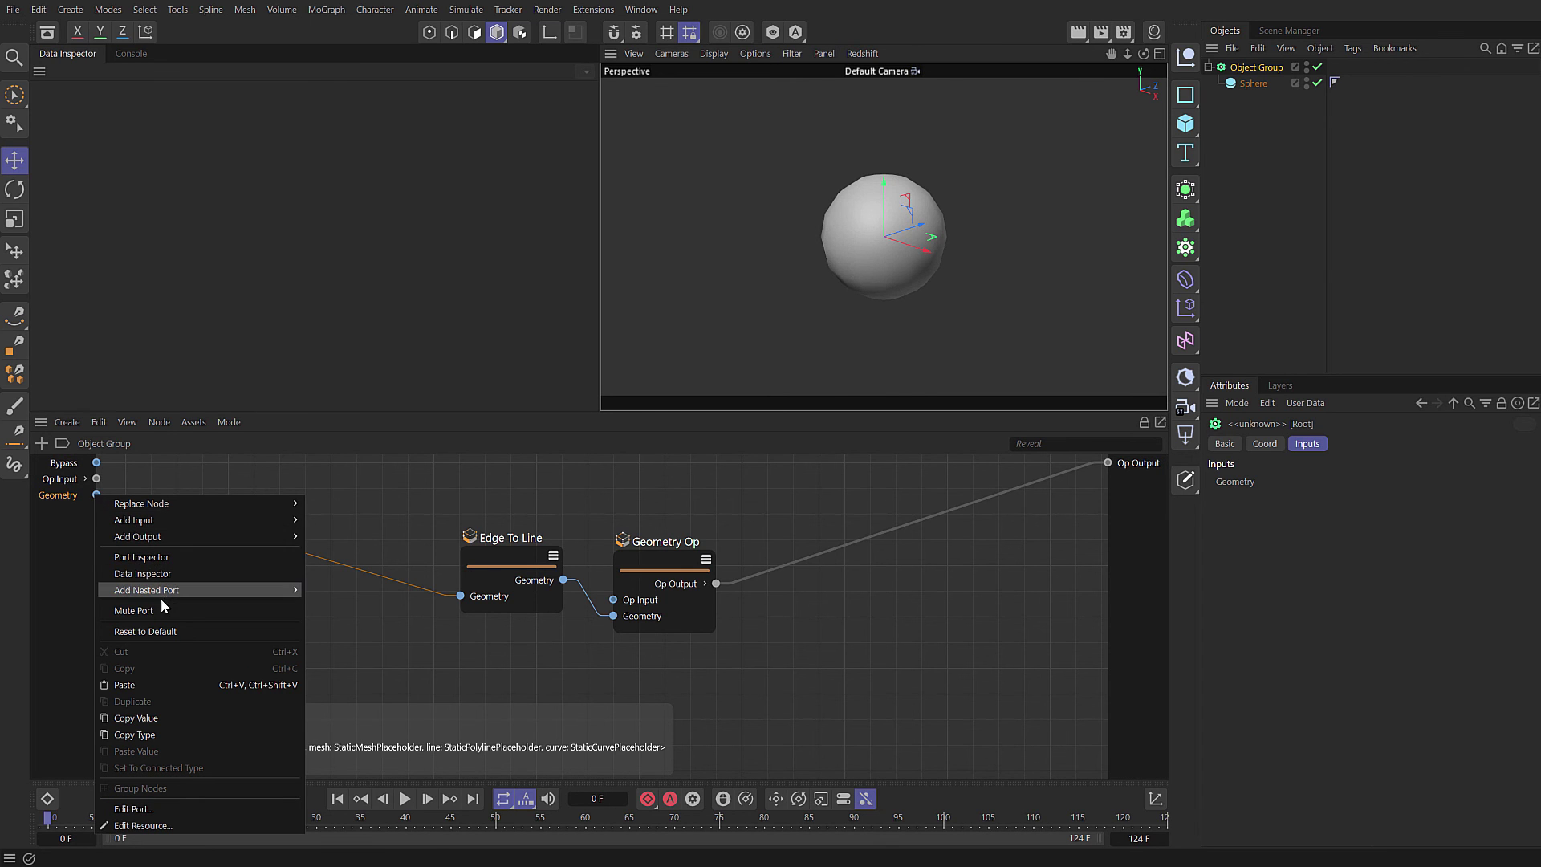
{"action": "mouse_move", "coordinate": [163, 593]}
{"action": "mouse_move", "coordinate": [417, 791]}
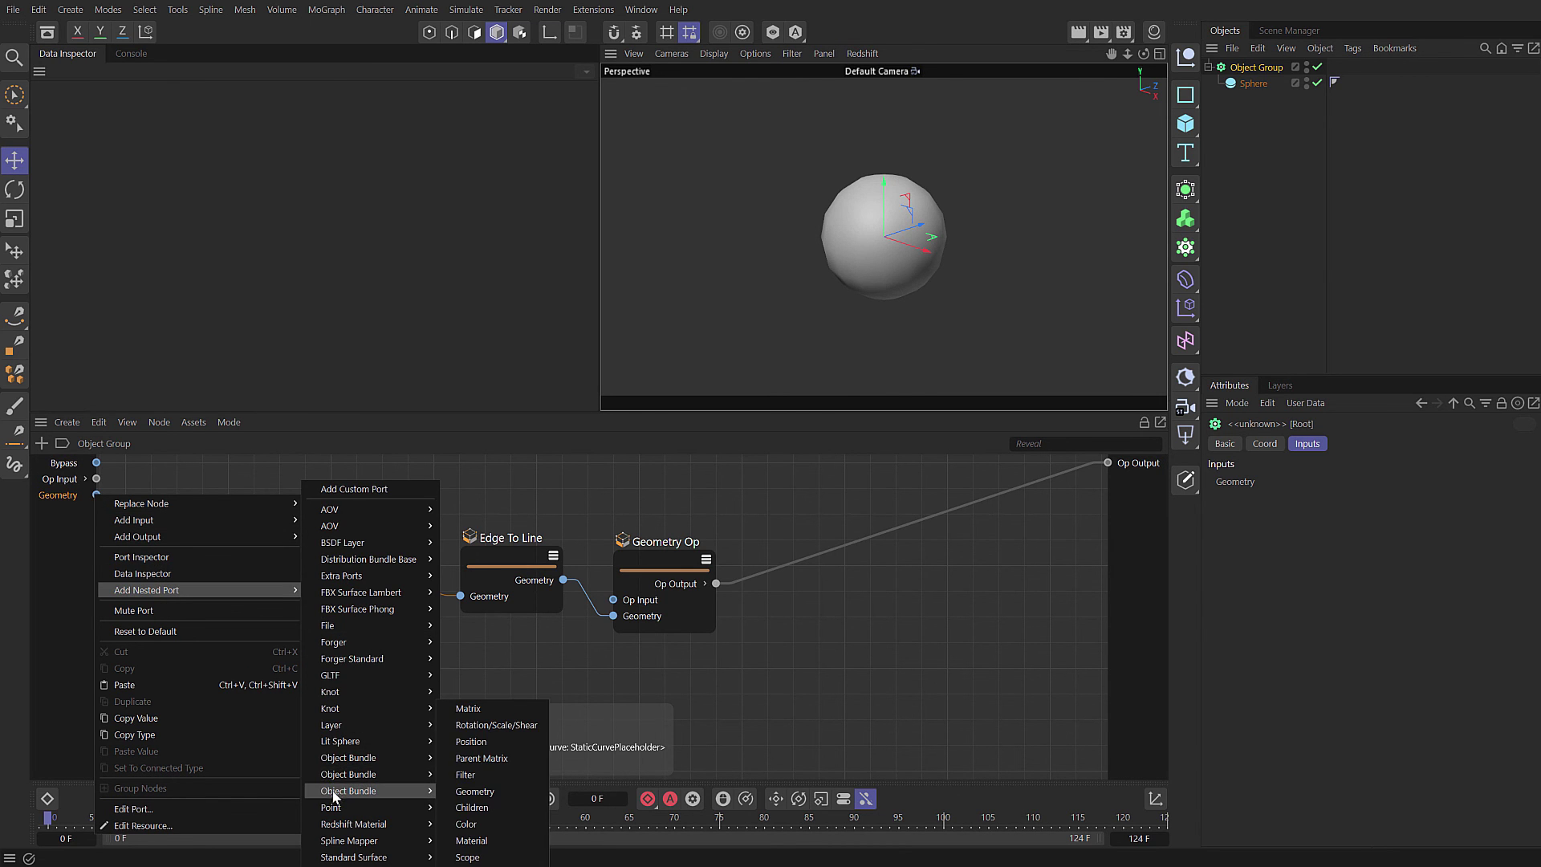
{"action": "left_click", "coordinate": [474, 793]}
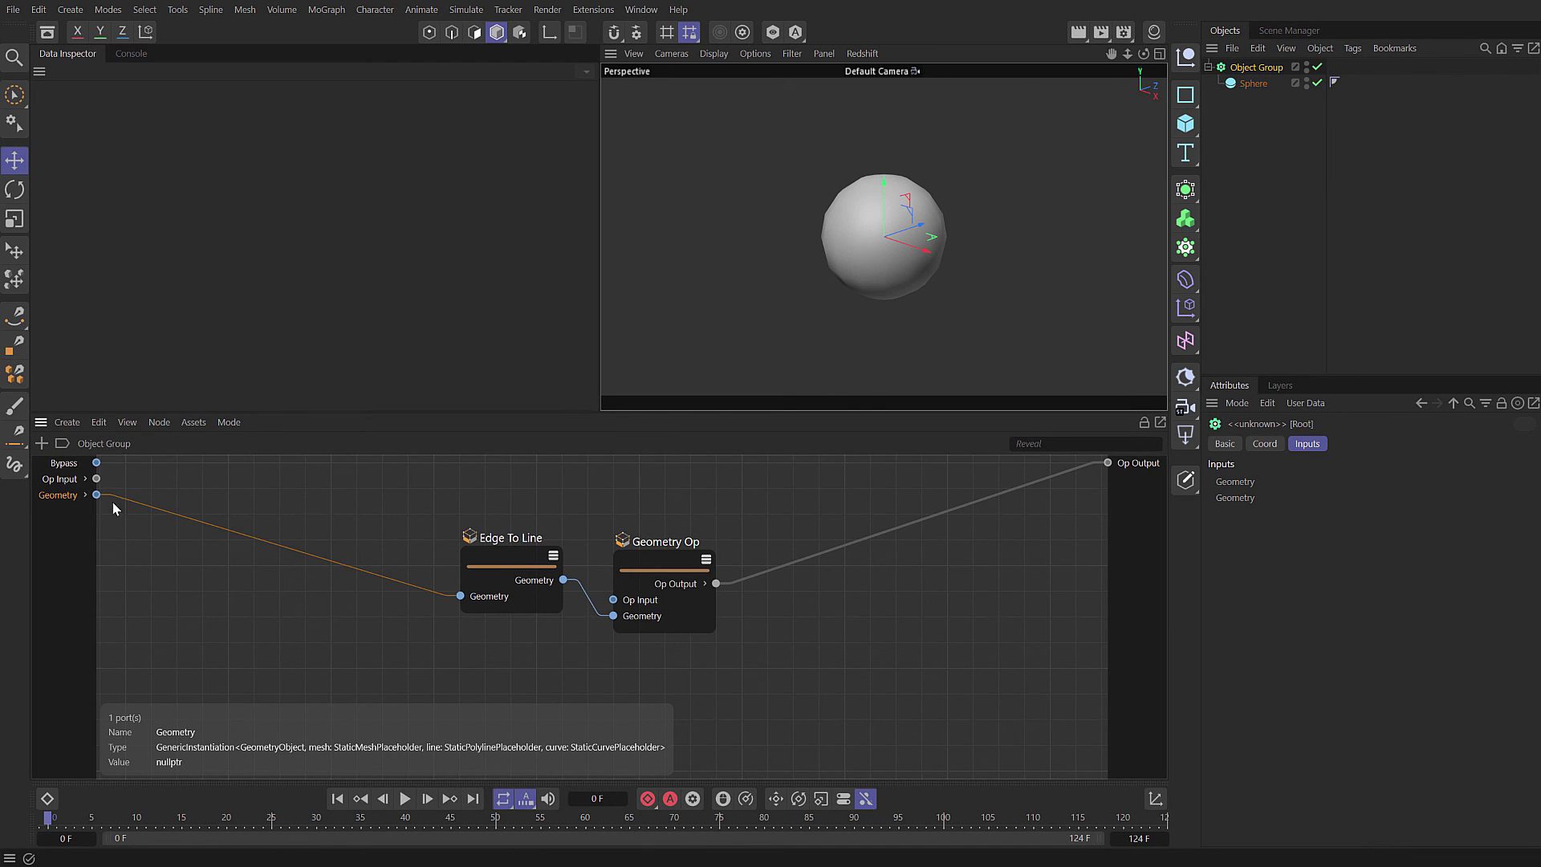
Rename the input port to 'Object' and set its Scene Port Mode to object.
{"action": "left_click", "coordinate": [85, 495]}
{"action": "double_click", "coordinate": [69, 494]}
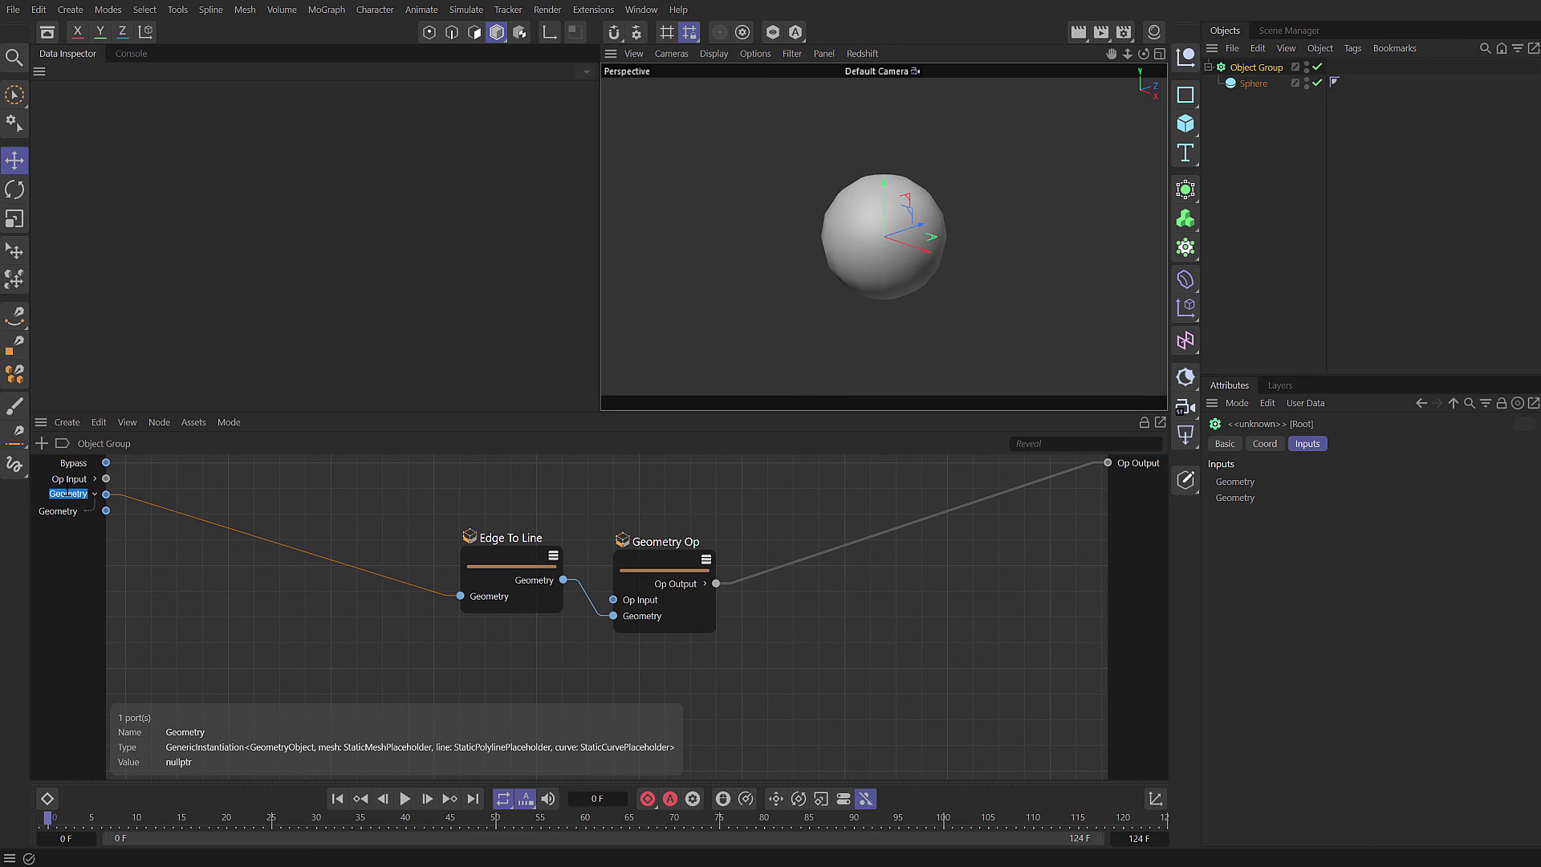
{"action": "type", "text": "Object"}
{"action": "key", "text": "Return"}
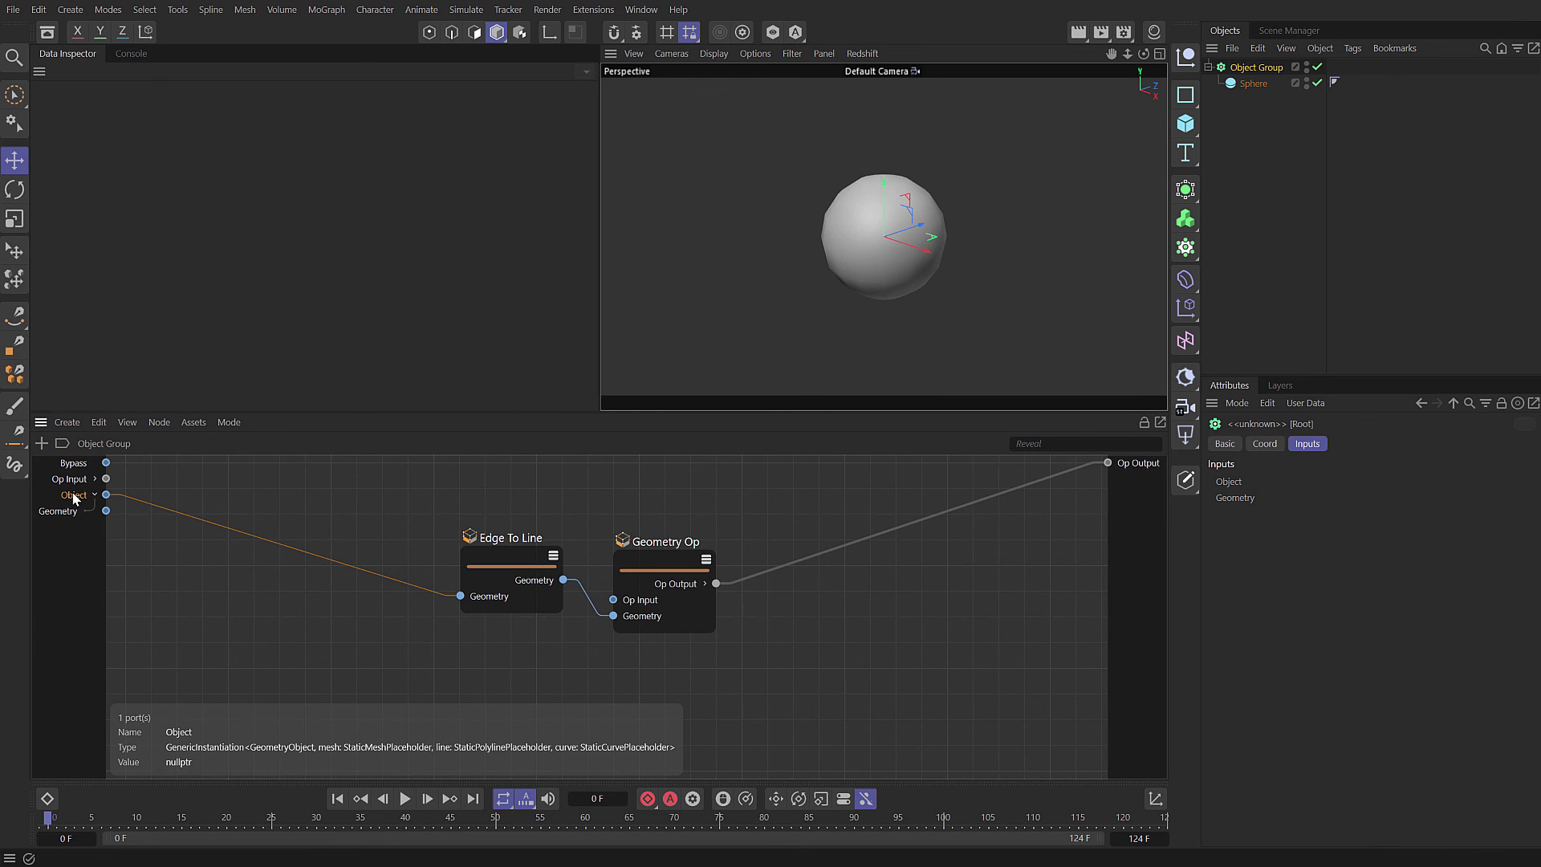
{"action": "right_click", "coordinate": [107, 497]}
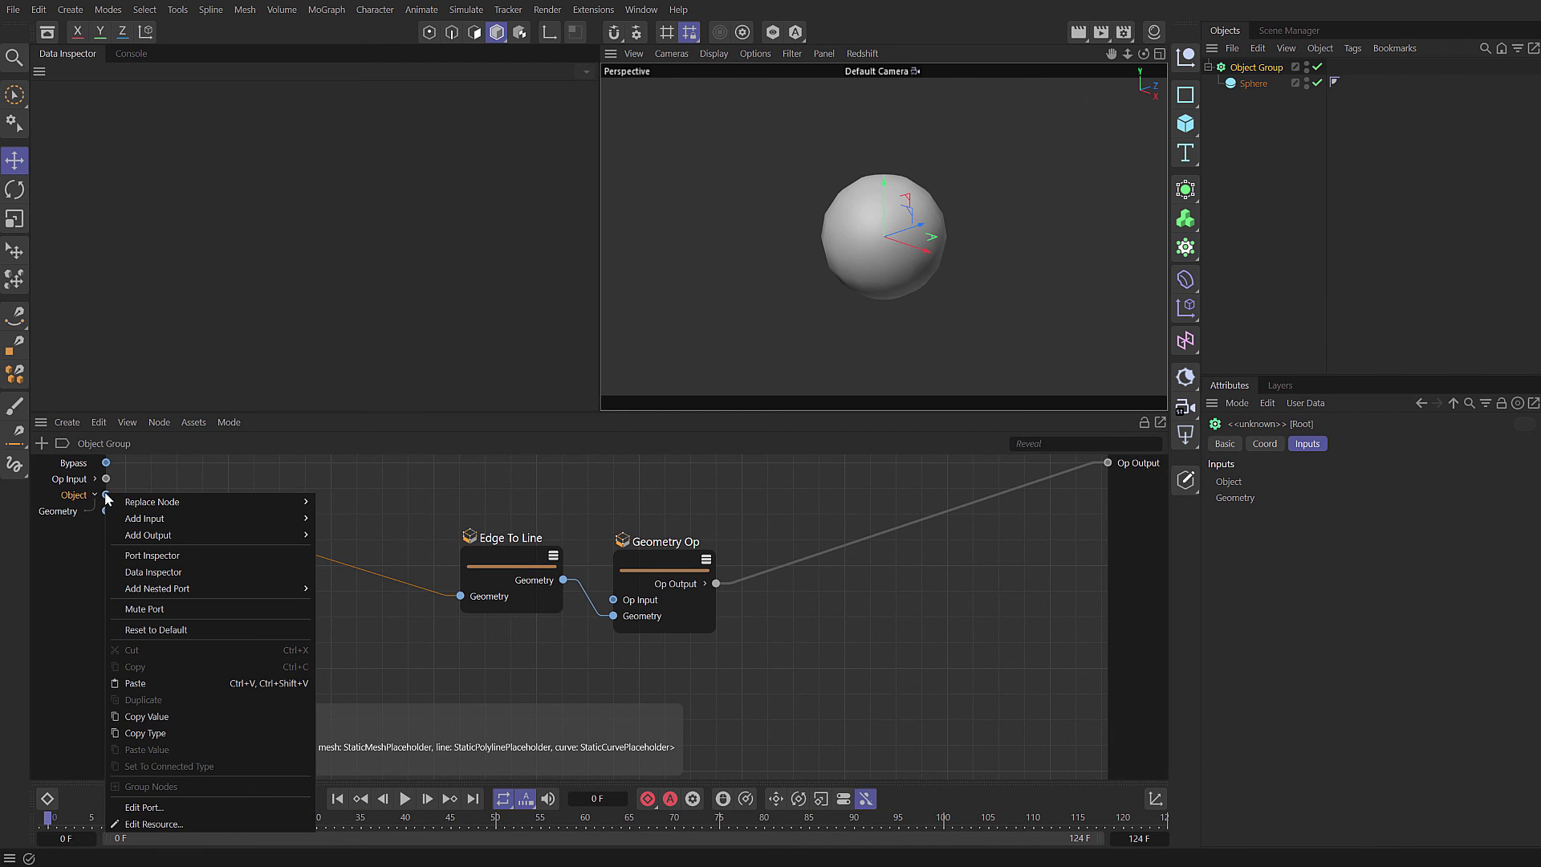
{"action": "left_click", "coordinate": [161, 806]}
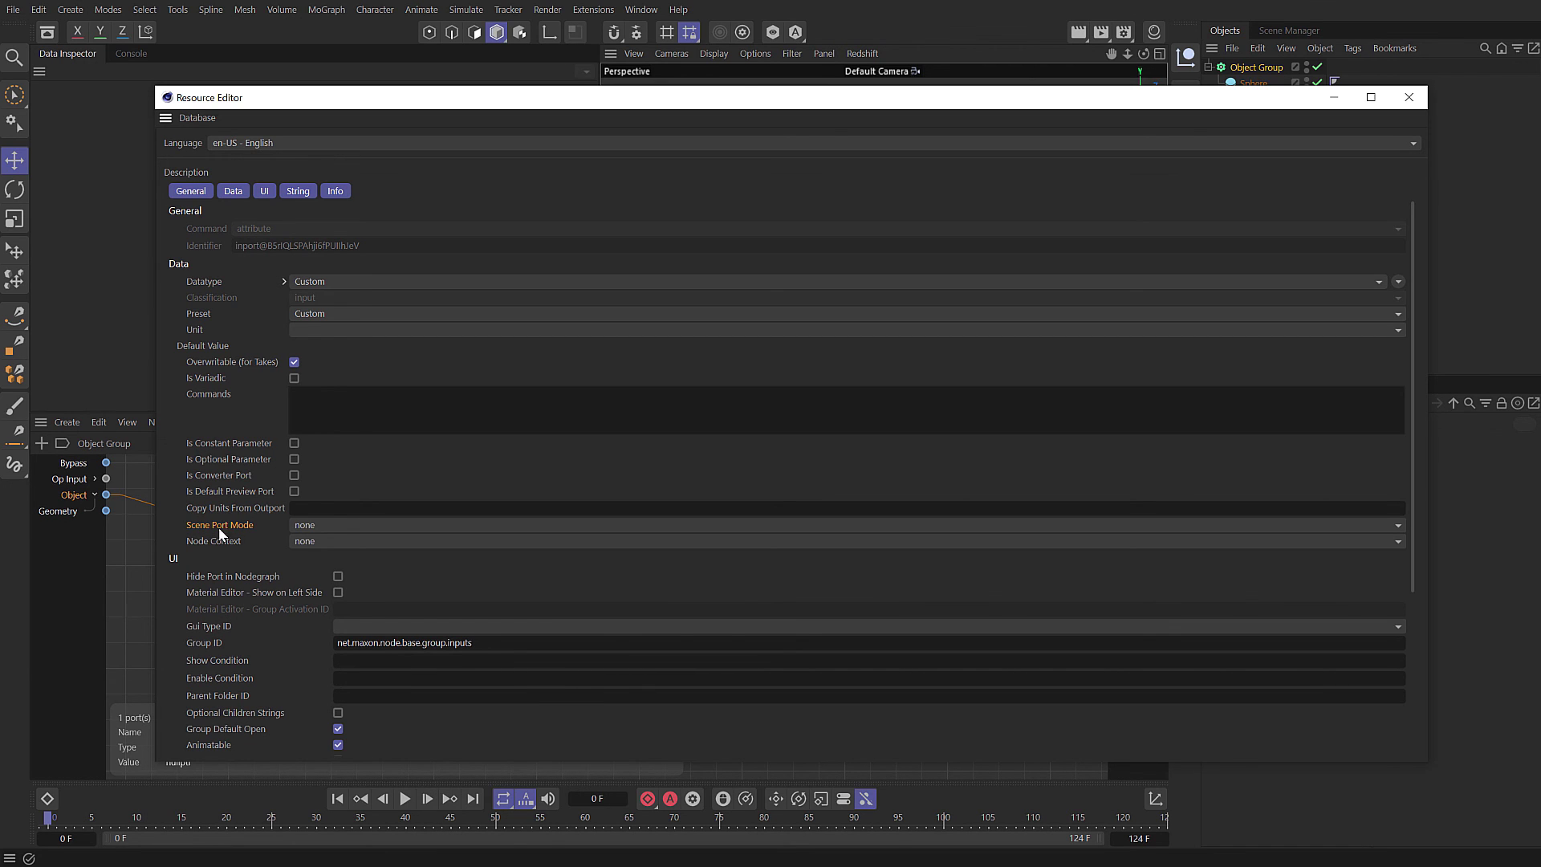
{"action": "left_click", "coordinate": [335, 523]}
{"action": "left_click", "coordinate": [340, 563]}
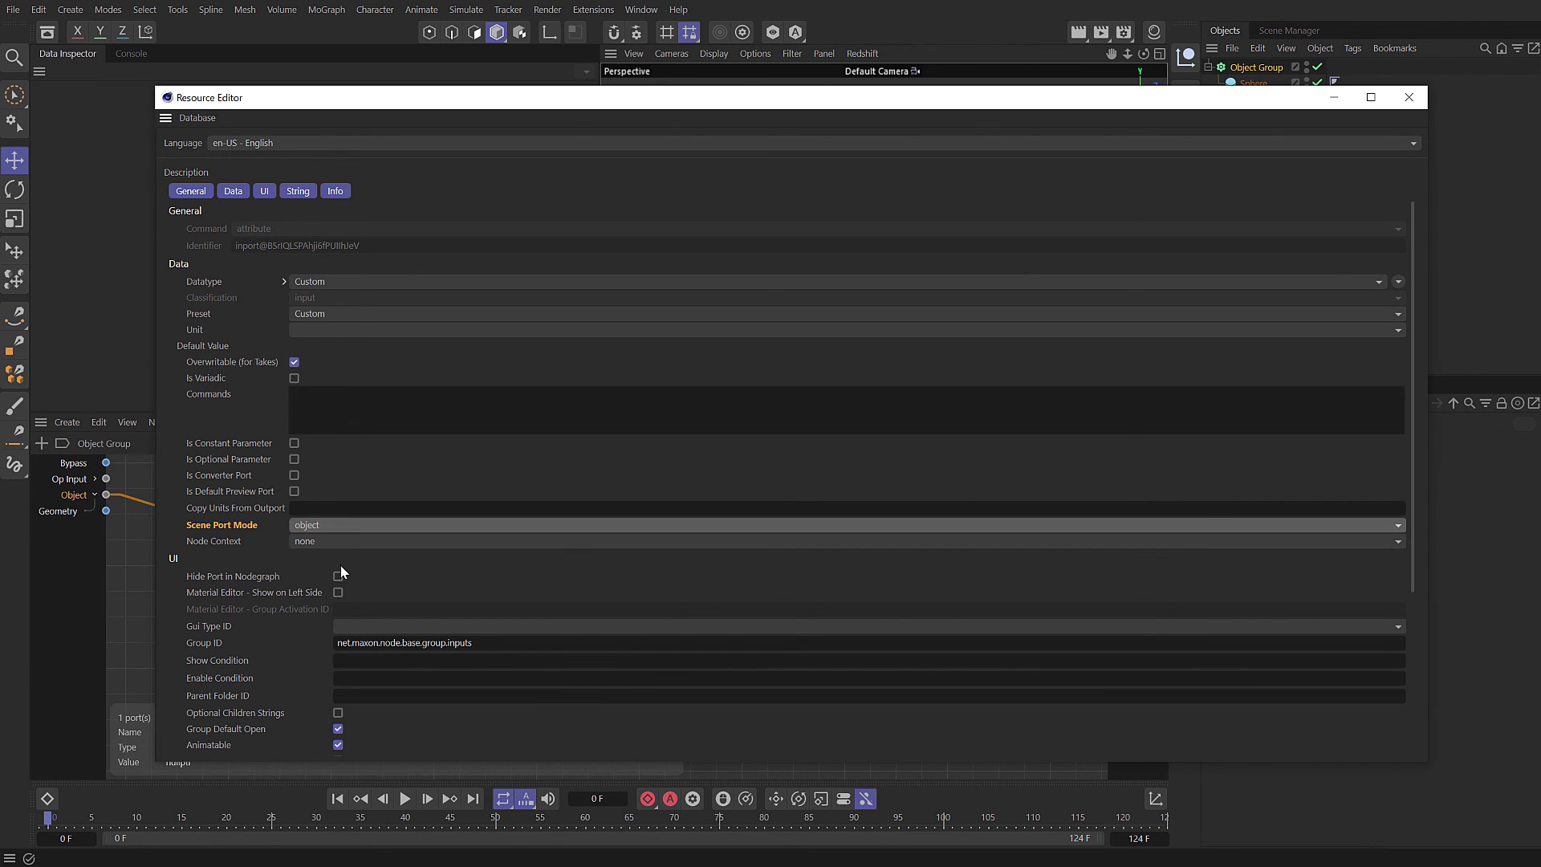
{"action": "left_click", "coordinate": [1410, 97]}
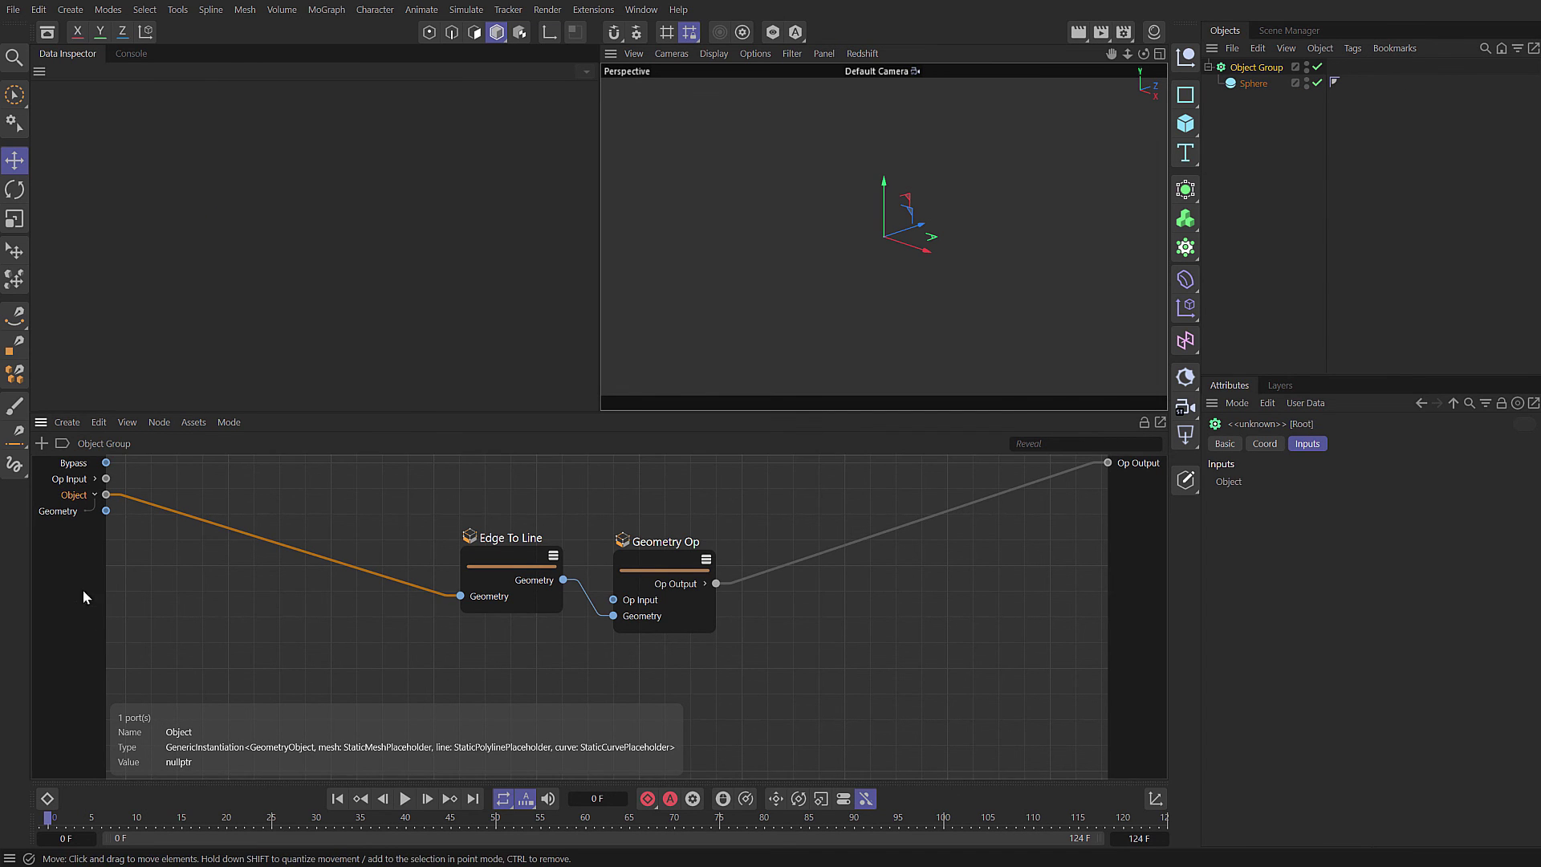
Connect the nested Geometry port to Edge To Line and delete the Sphere child.
{"action": "left_click_drag", "start_coordinate": [145, 521], "coordinate": [462, 598]}
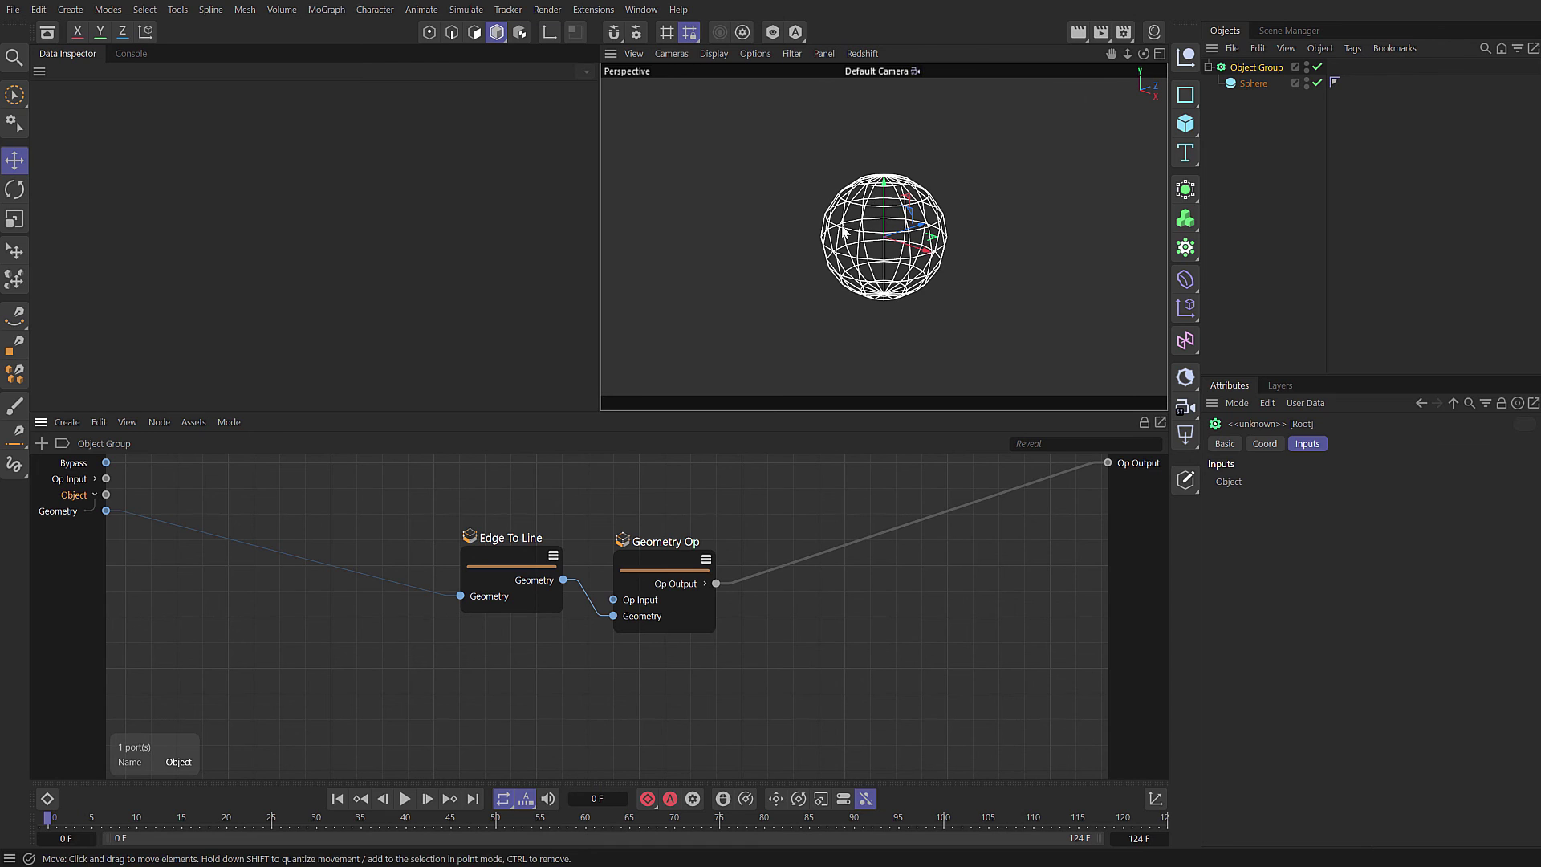
{"action": "left_click", "coordinate": [1254, 82]}
{"action": "key", "text": "Delete"}
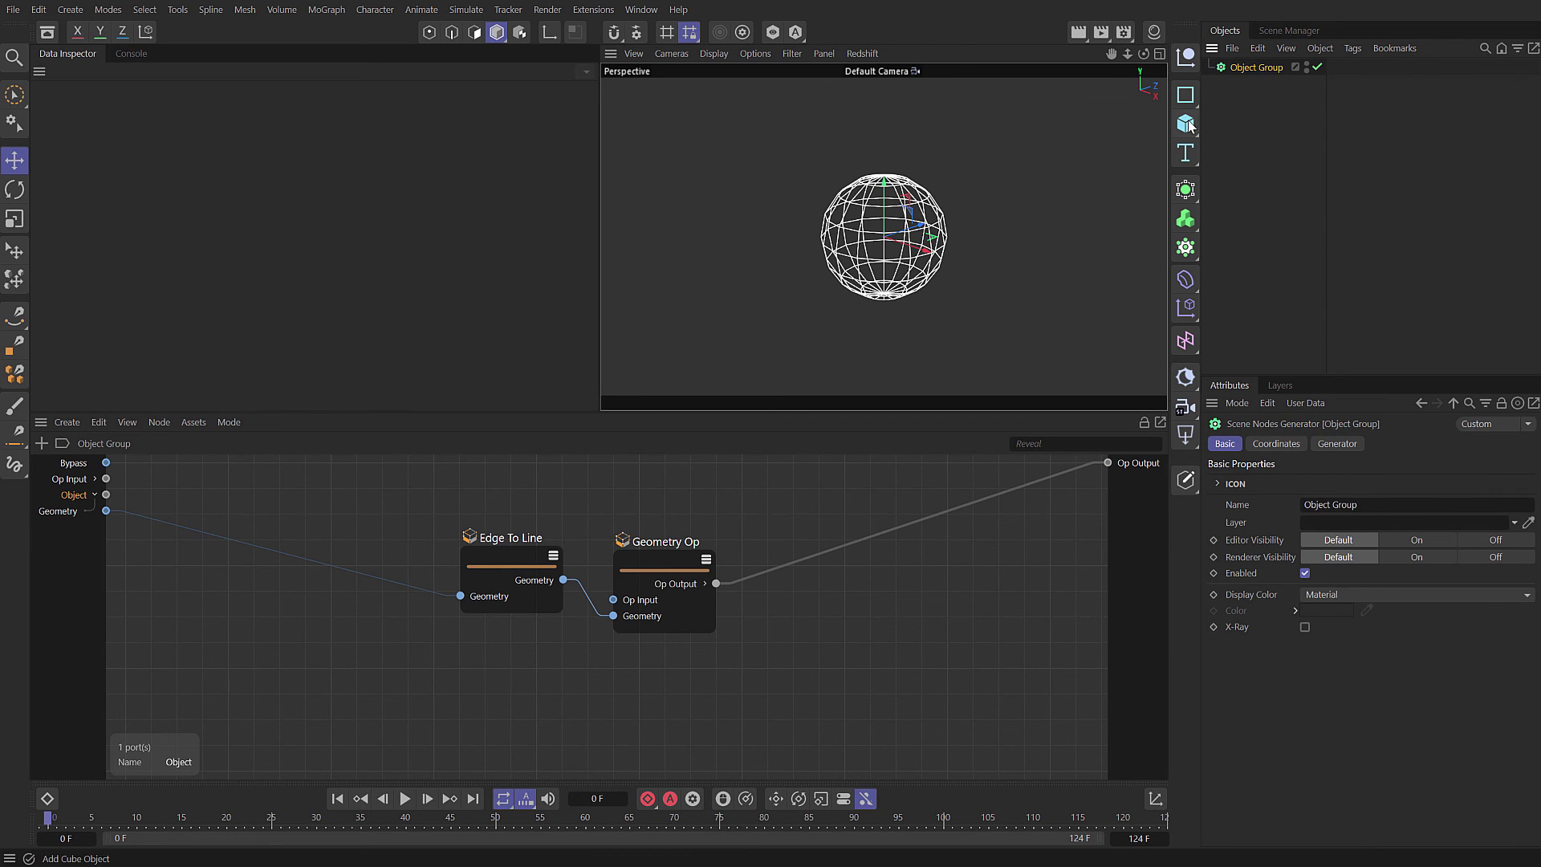
Add a Torus as Object Group's child and frame it in the viewport.
{"action": "left_click", "coordinate": [1186, 123]}
{"action": "left_click", "coordinate": [1251, 352]}
{"action": "left_click_drag", "start_coordinate": [898, 252], "coordinate": [898, 251], "text": "alt"}
{"action": "scroll", "coordinate": [898, 251], "scroll_direction": "up", "scroll_amount": 3}
{"action": "middle_click_drag", "start_coordinate": [897, 250], "coordinate": [871, 212], "text": "alt"}
Make Object Group editable, turning it into a 2048-point Geometry spline of torus edges.
{"action": "left_click", "coordinate": [1246, 70]}
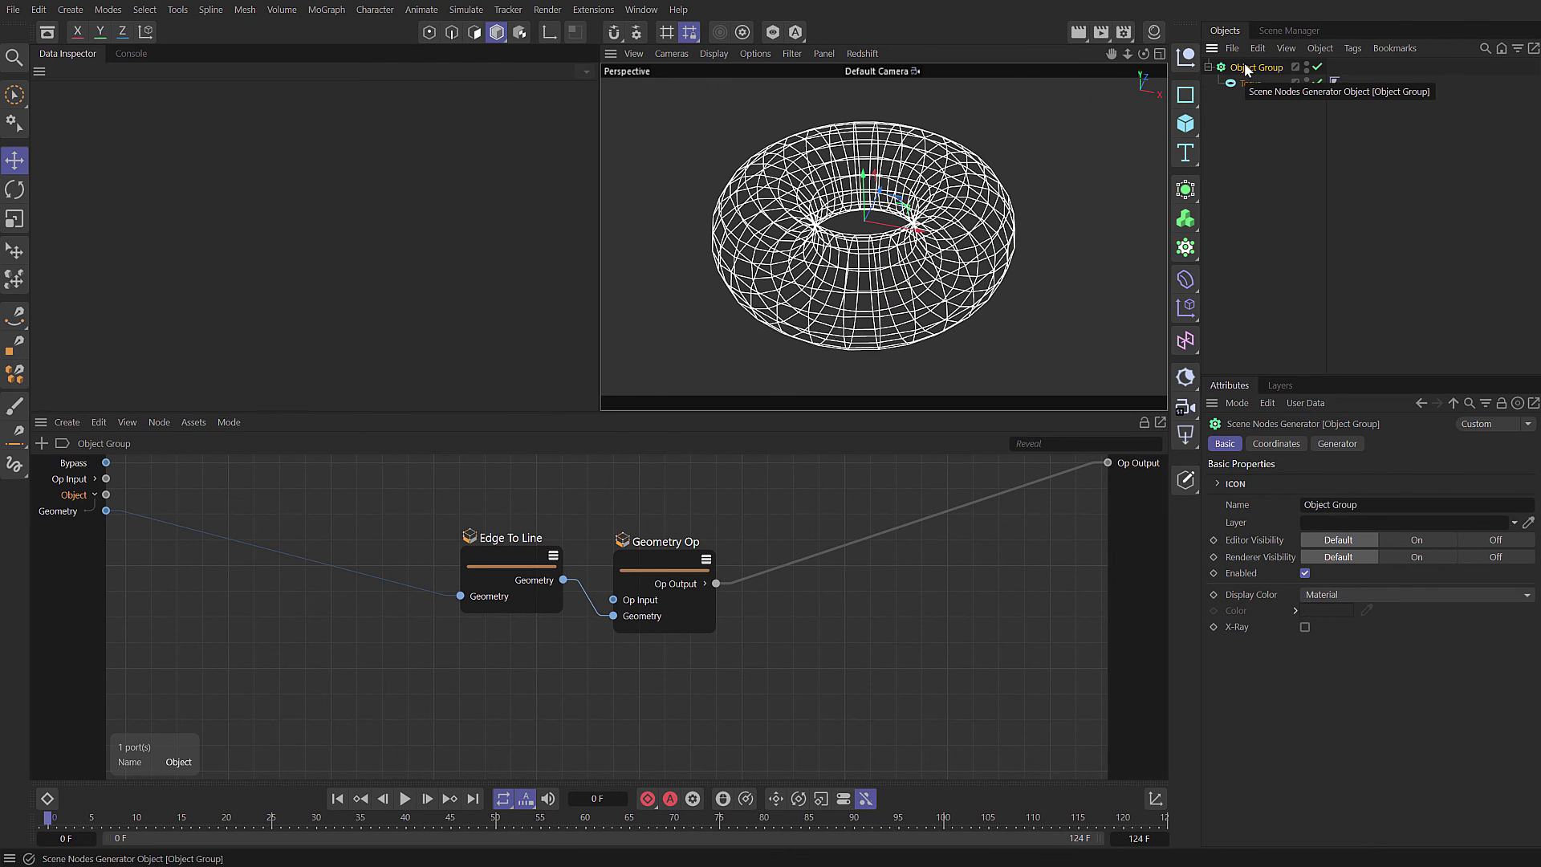
{"action": "key", "text": "c"}
{"action": "left_click", "coordinate": [1249, 84]}
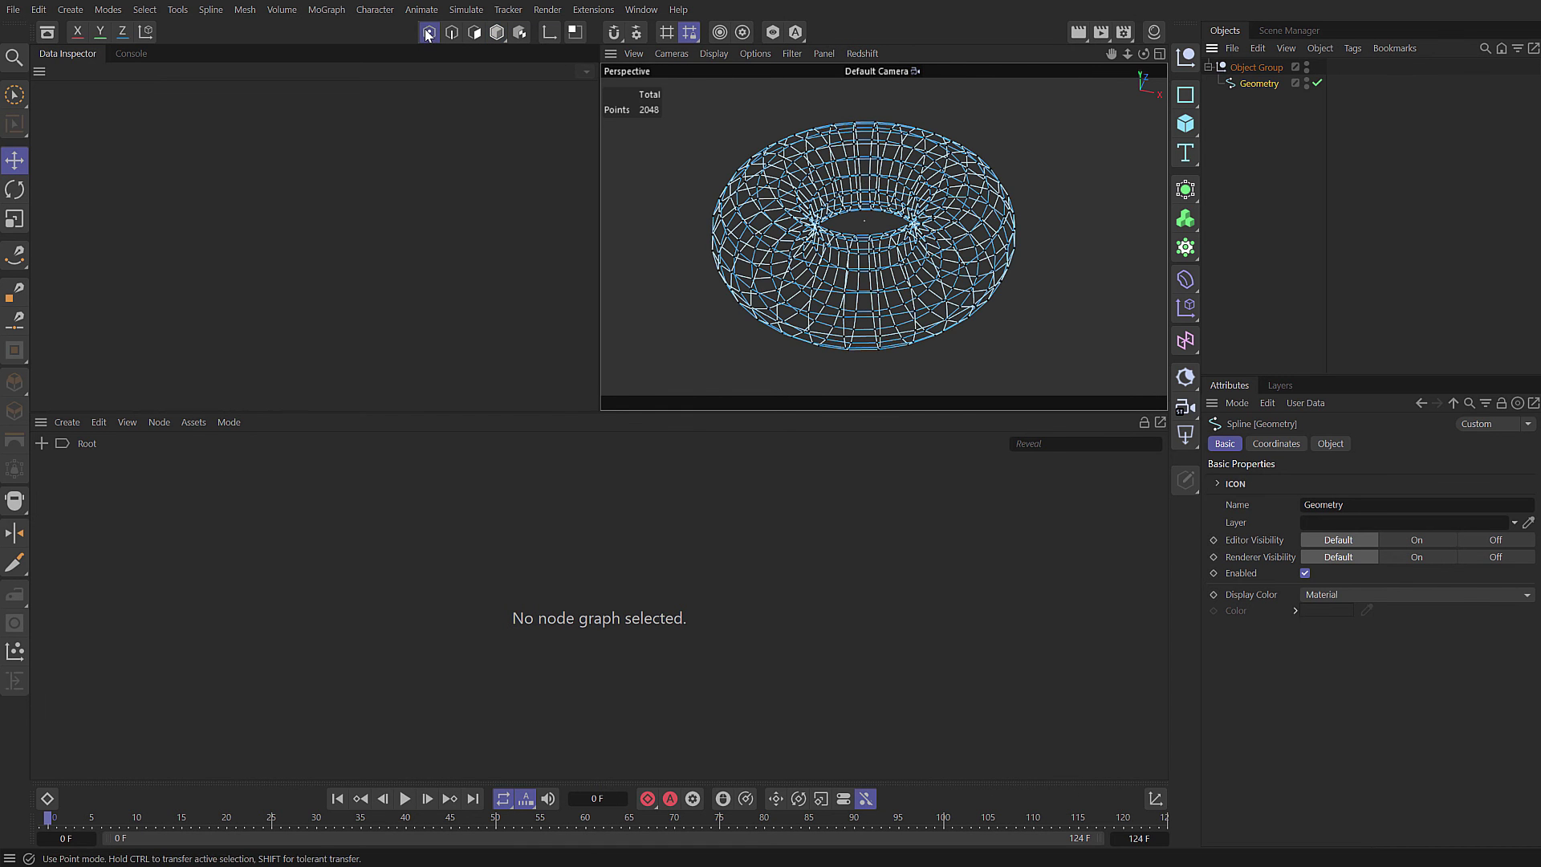
Restore Object Group as a live Torus generator, reopen its node graph, and nudge Edge To Line.
{"action": "mouse_move", "coordinate": [837, 257]}
{"action": "left_mouse_down", "text": "alt"}
{"action": "mouse_move", "coordinate": [1033, 238]}
{"action": "mouse_move", "coordinate": [839, 265]}
{"action": "left_mouse_up", "text": "alt"}
{"action": "left_click", "coordinate": [1286, 127]}
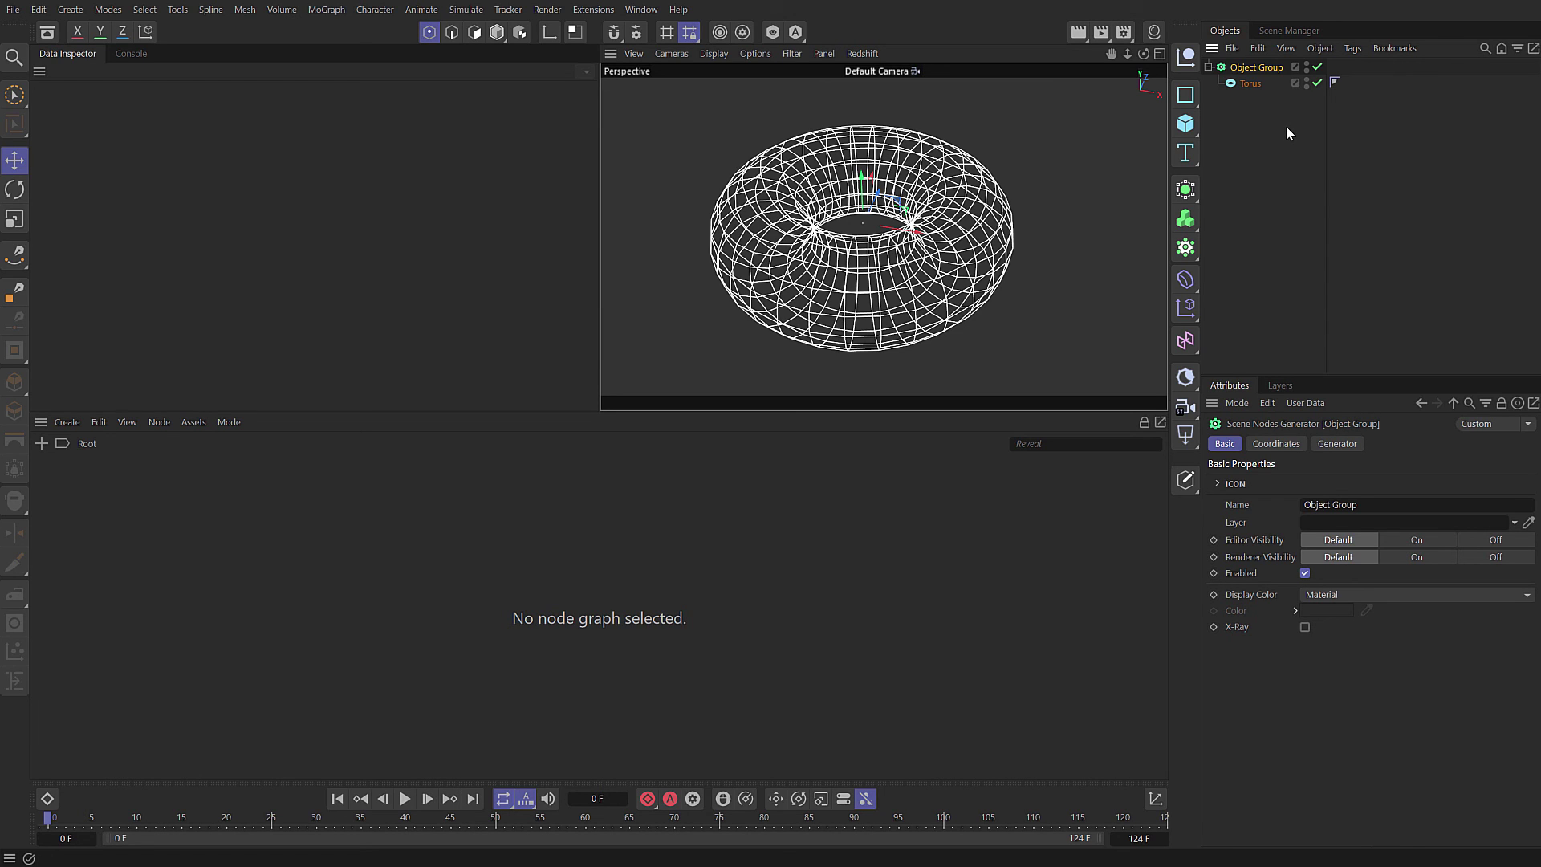
{"action": "left_click", "coordinate": [1258, 66]}
{"action": "left_click_drag", "start_coordinate": [509, 561], "coordinate": [494, 562]}
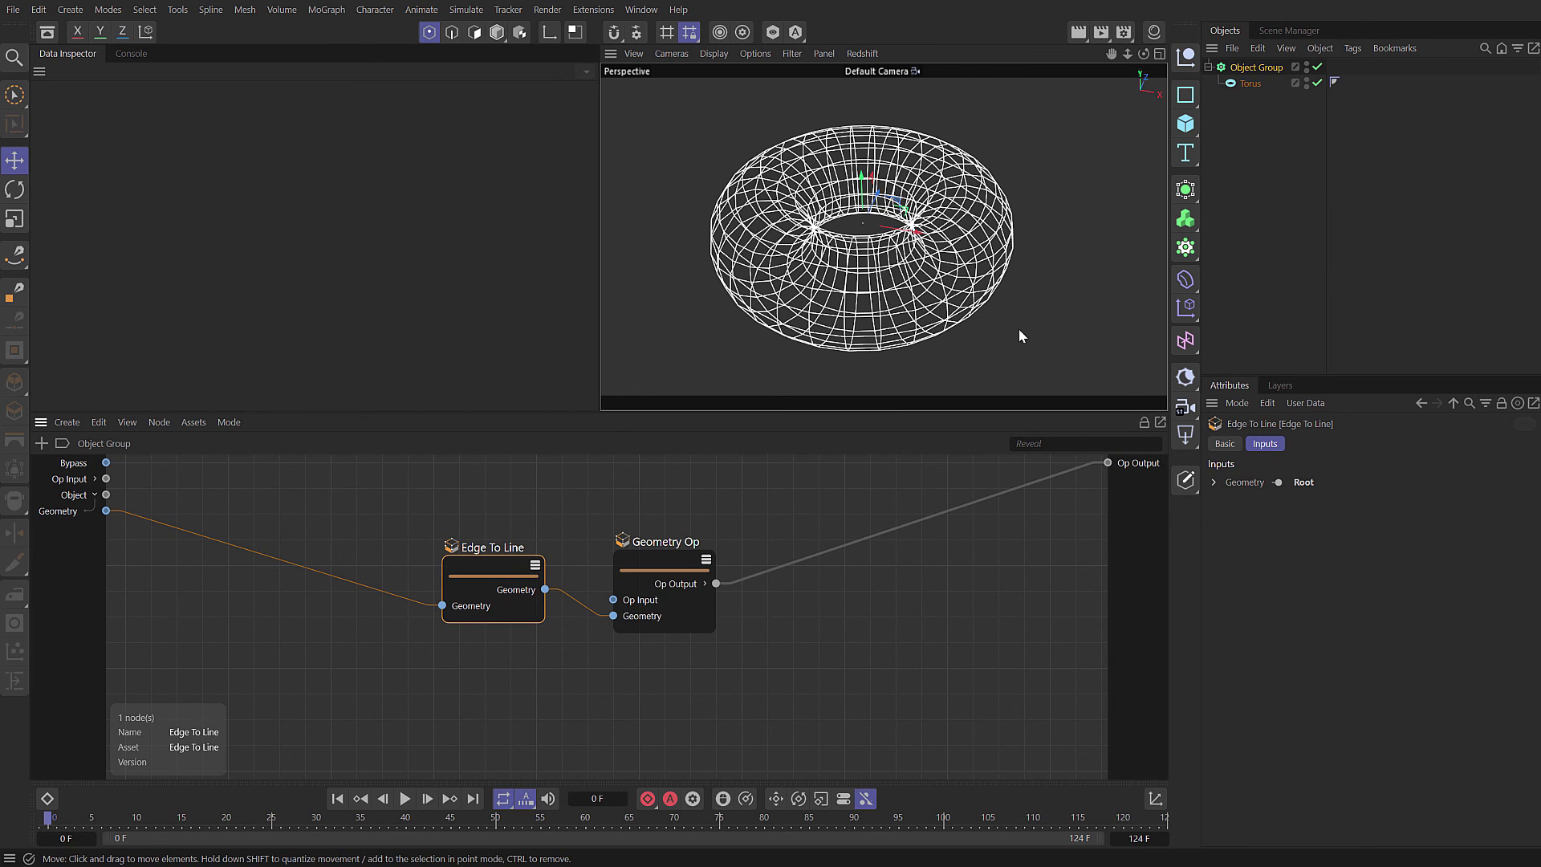